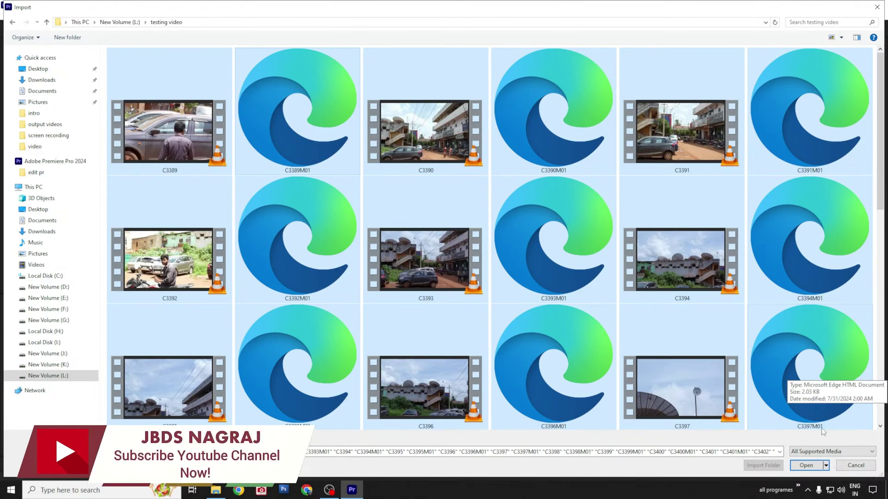
Import the selected media from the testing video folder into the video bin and dismiss the import failure report.
click(806, 465)
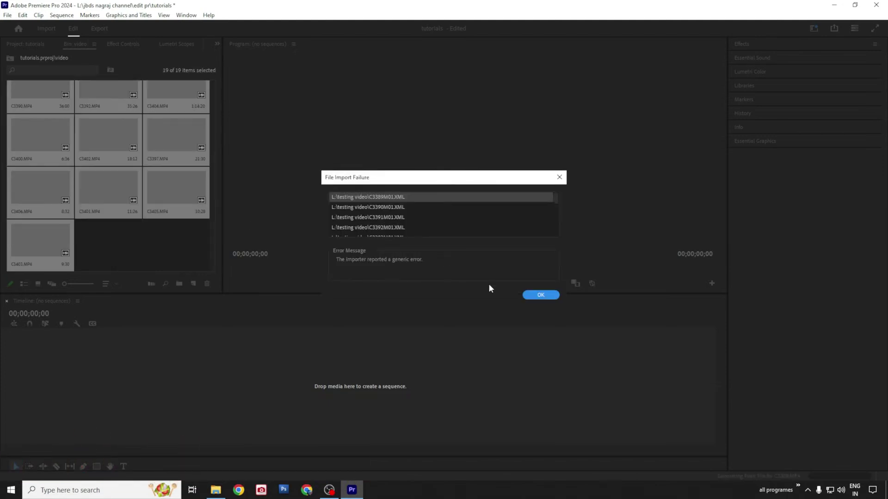
click(540, 294)
scroll(104, 222, up, 1)
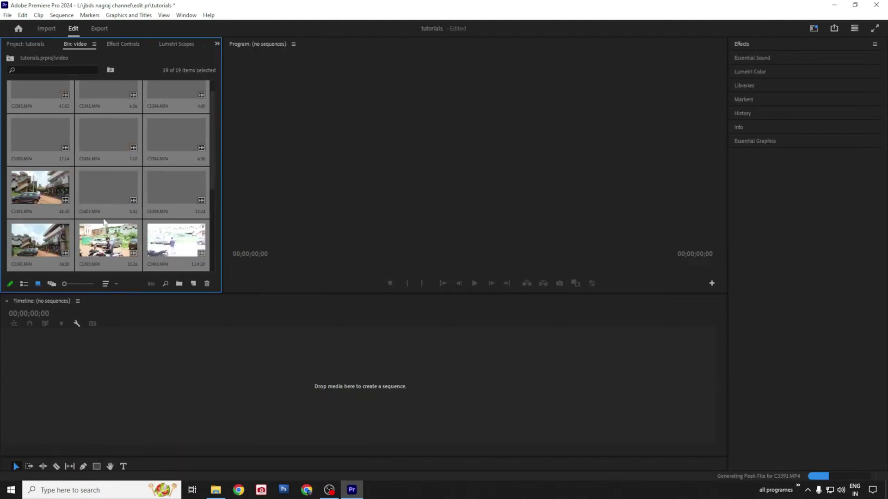
scroll(62, 205, up, 1)
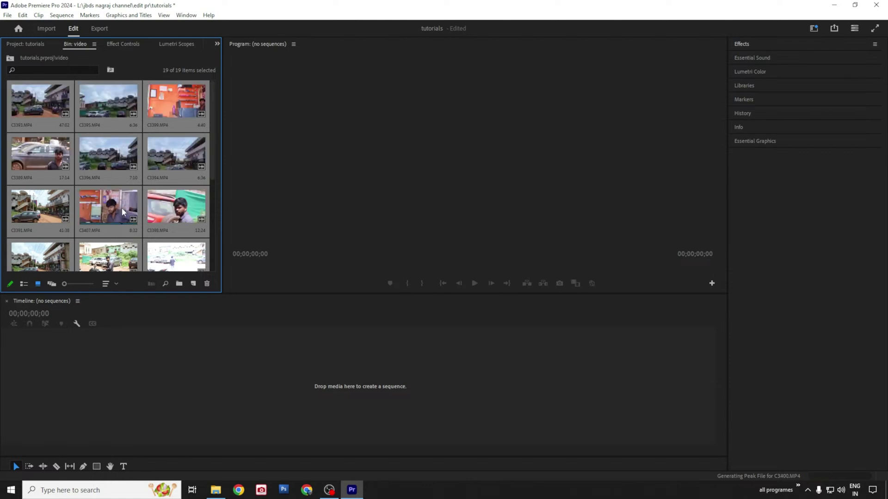
Place the C3392.MP4 clip at the start of video track V1.
scroll(123, 209, down, 3)
click(100, 188)
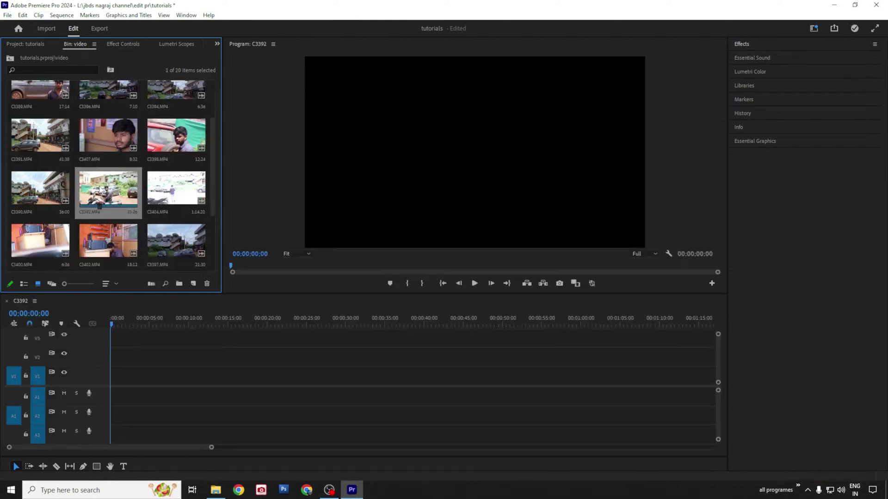
drag(100, 188, 114, 390)
Split the C3392.MP4 clip on V1 at 00:00:05:15 with the Razor tool.
drag(153, 319, 219, 319)
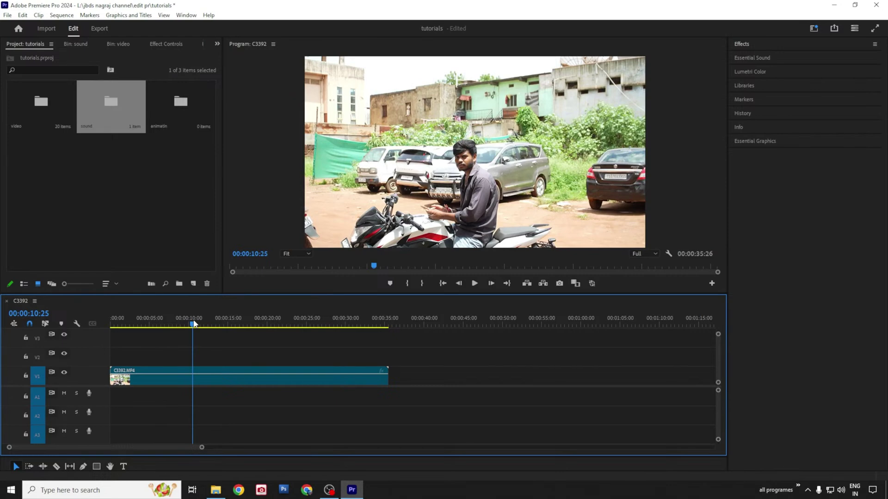
click(217, 322)
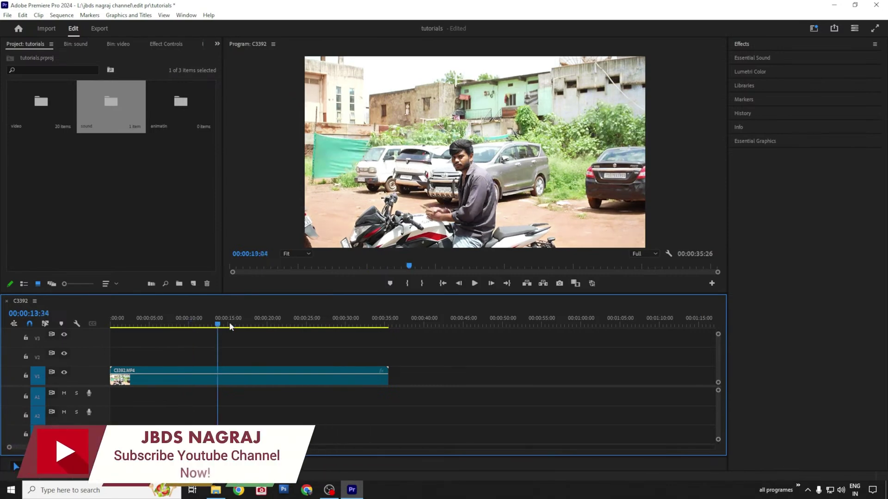
drag(230, 327, 151, 368)
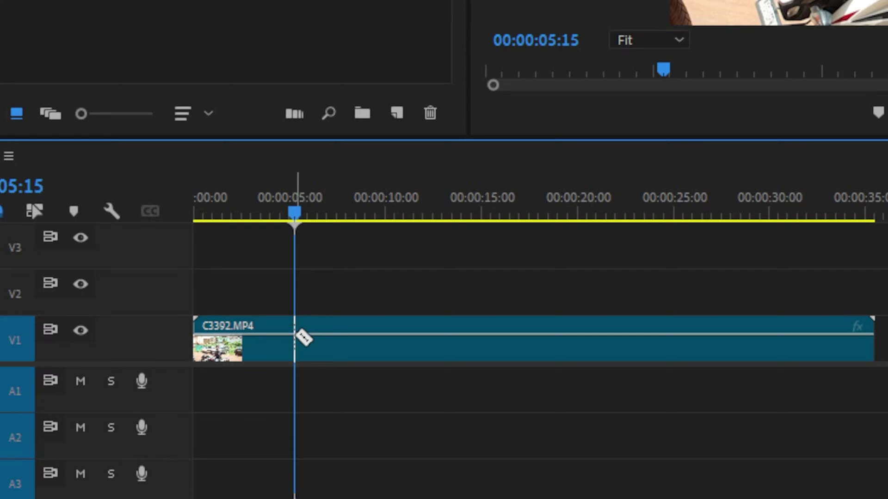
click(299, 335)
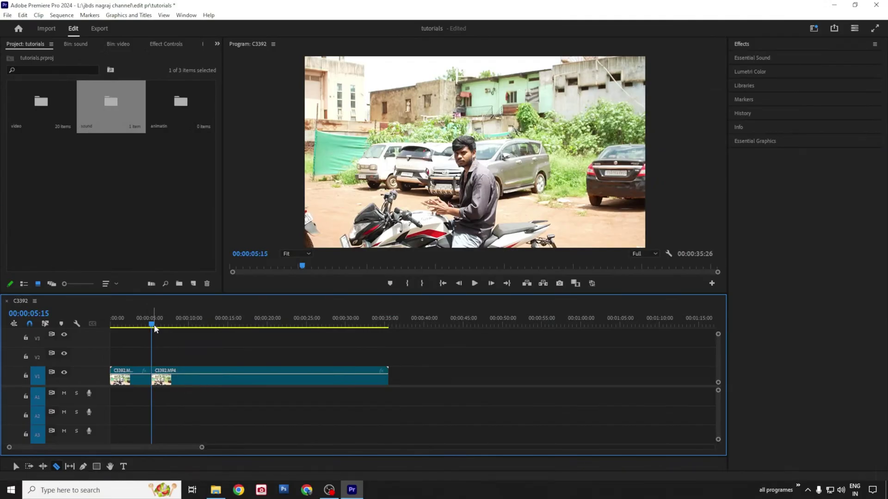
Split the remaining part of the C3392.MP4 clip at about 13.5 seconds and about 21 seconds.
drag(154, 326, 325, 327)
key(ctrl+k)
click(276, 377)
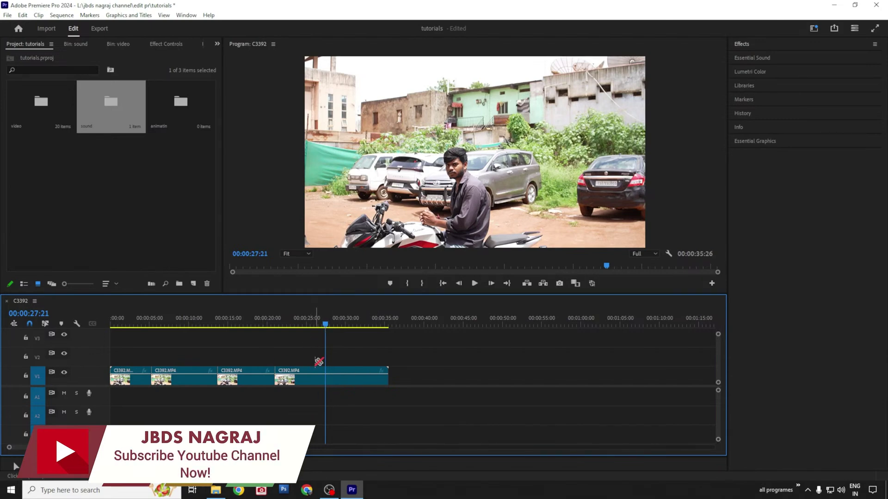
Delete the first and third segments of the split clip on V1, leaving gaps in their place.
key(v)
click(131, 381)
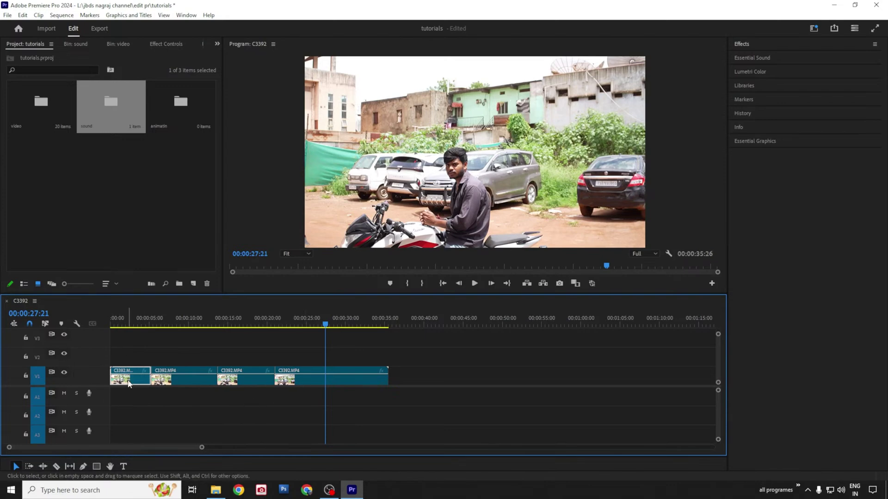
key(Delete)
click(259, 378)
key(Delete)
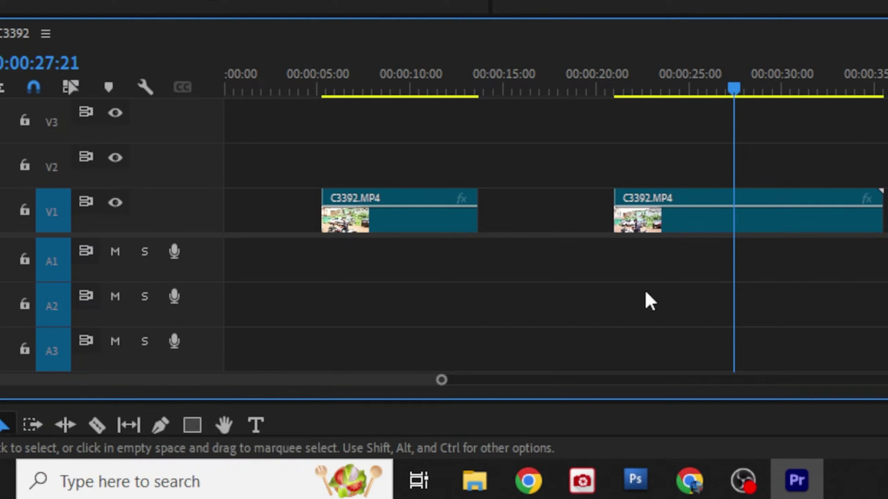
Close the gap between the two remaining V1 clips and the gap before the first one, and scrub through the result.
click(544, 211)
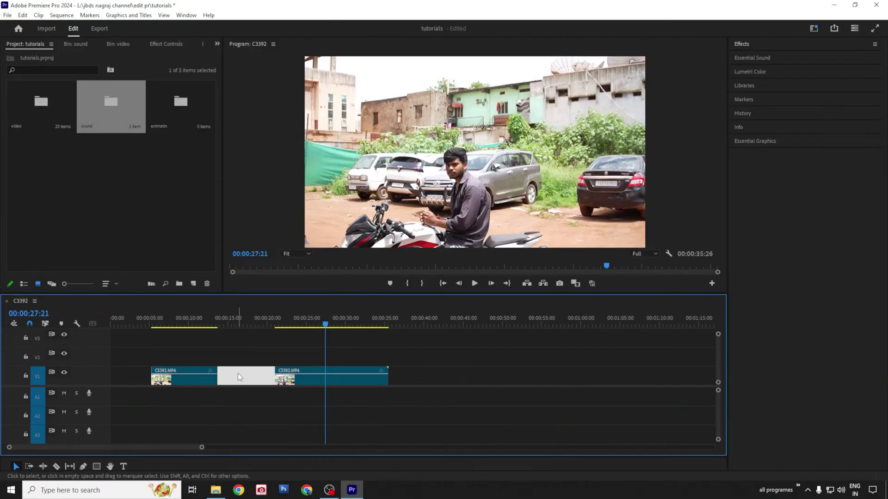
key(Delete)
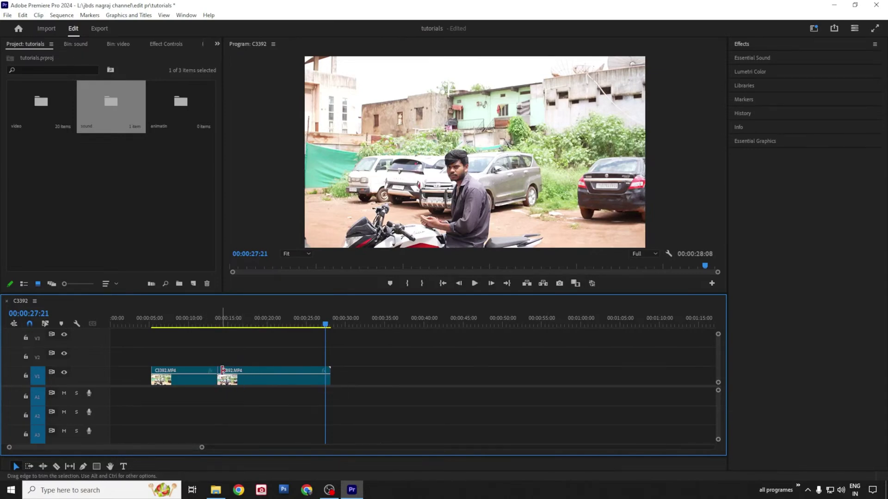
click(176, 320)
click(132, 376)
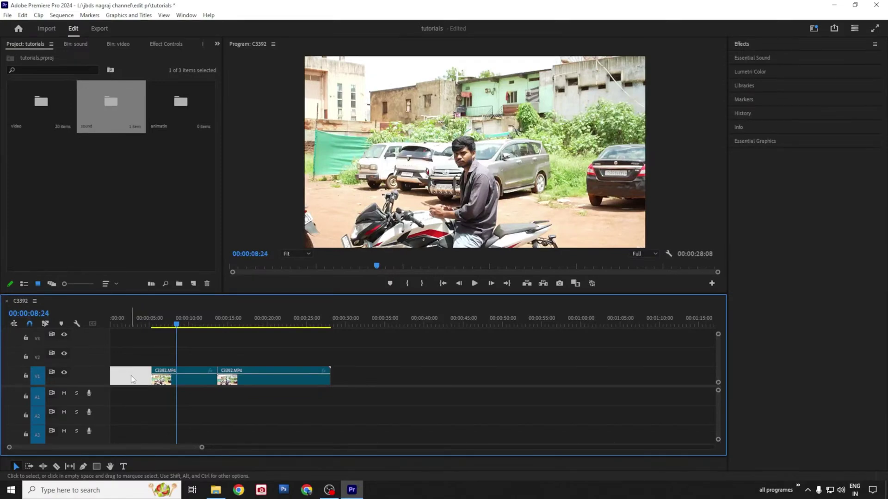
key(Delete)
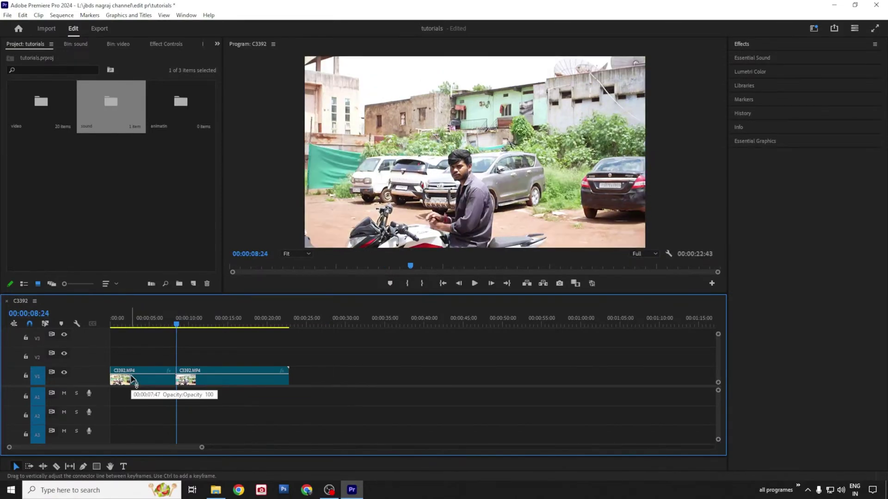
click(156, 322)
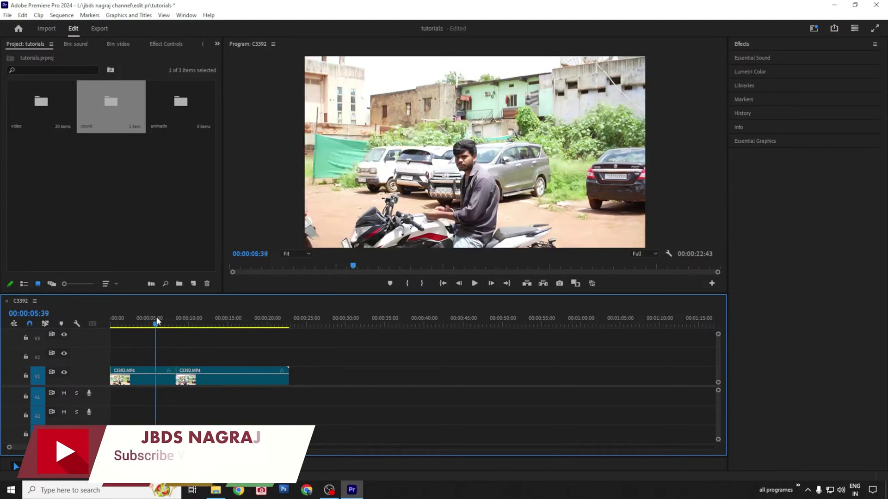
drag(157, 320, 222, 358)
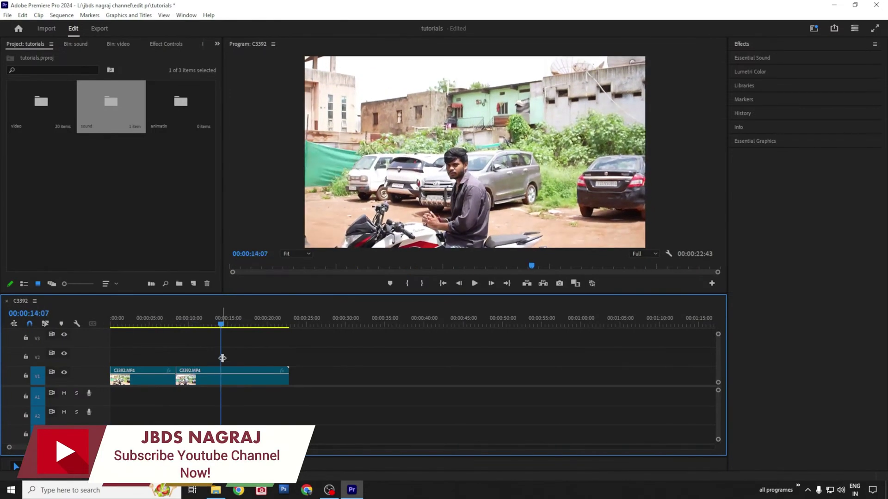
Open the sound bin and place the Campfire - Telecasted music at the start of audio track A1.
click(119, 185)
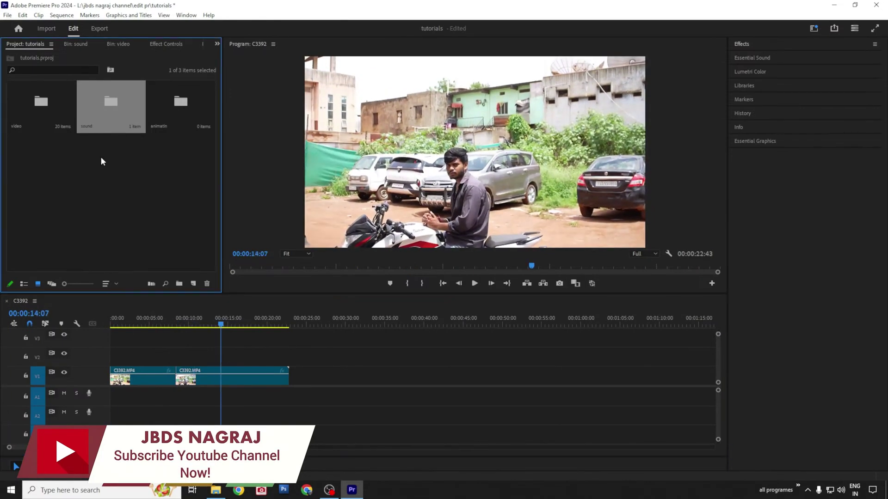
double_click(110, 111)
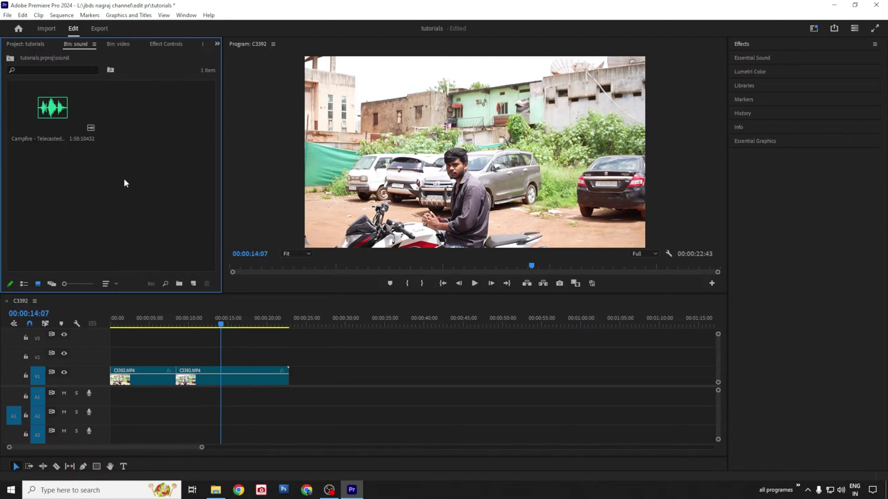
double_click(123, 183)
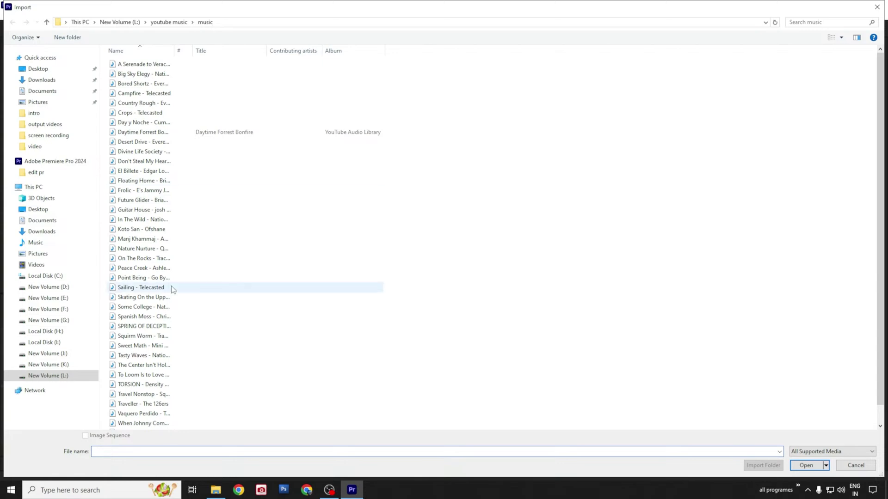
click(856, 465)
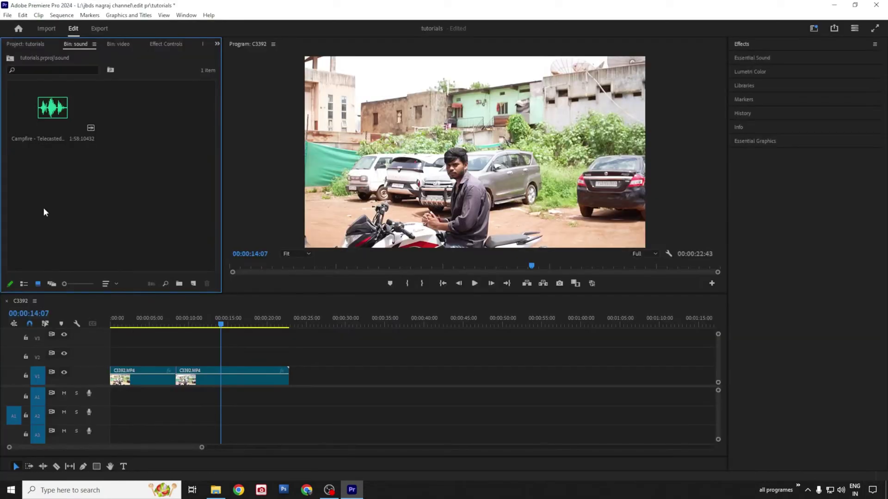
click(60, 136)
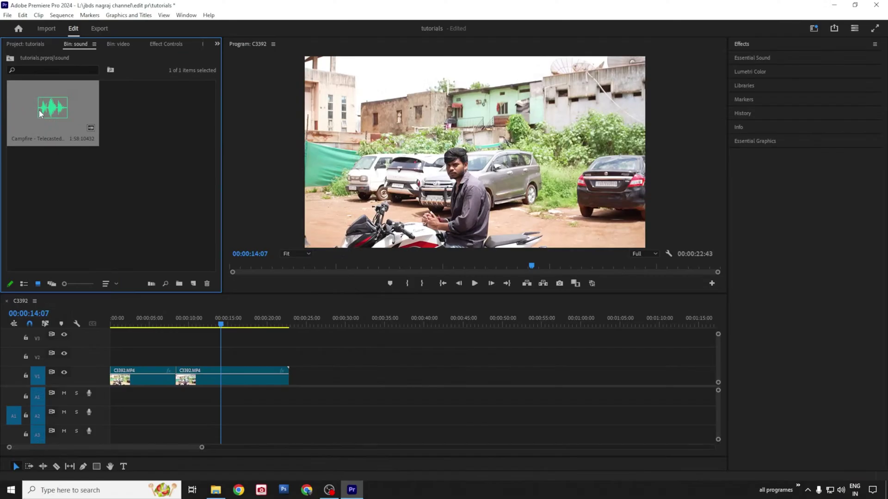
drag(40, 113, 110, 402)
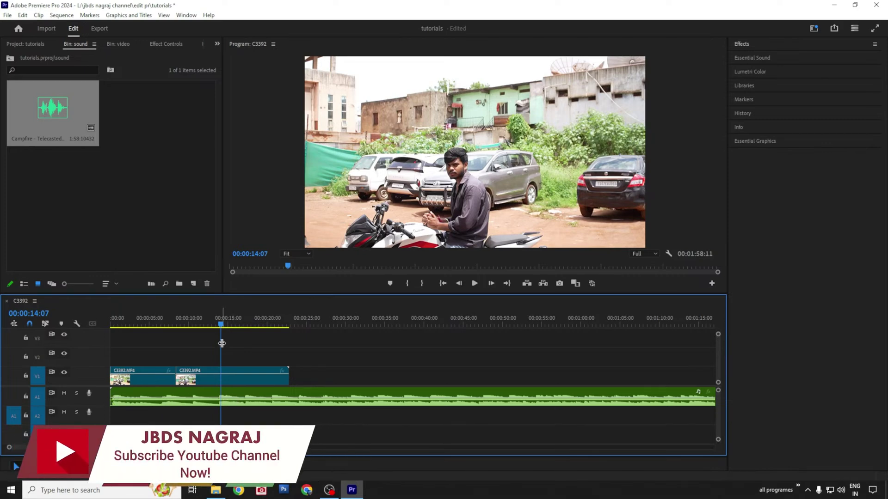
Split the music on A1 at 00:00:17:02 and at 00:00:33:04 with the Razor tool.
drag(222, 318, 246, 319)
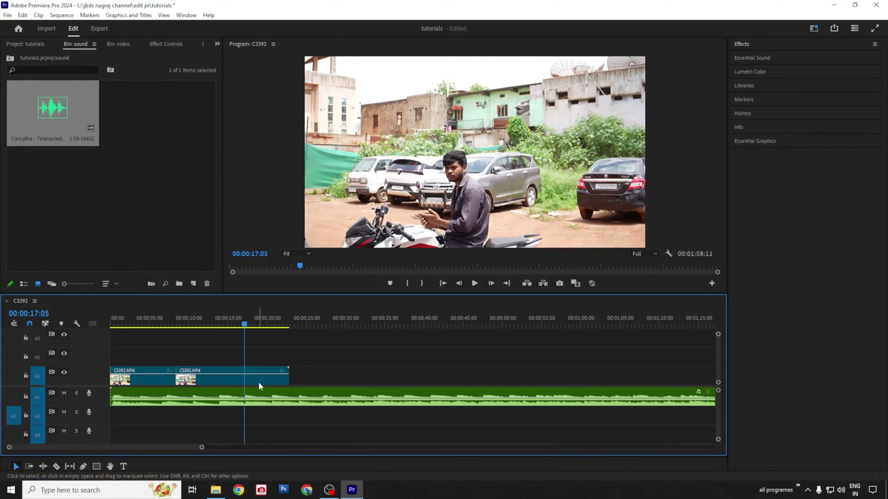
click(239, 325)
drag(240, 325, 246, 325)
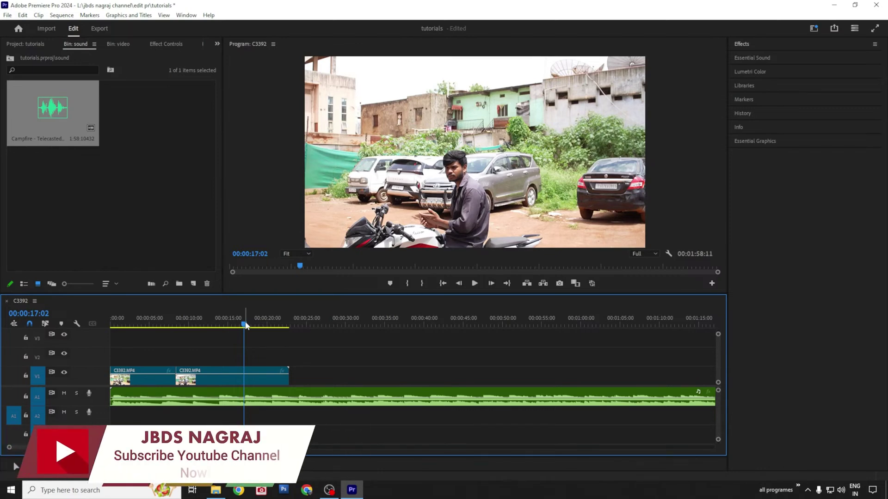
key(c)
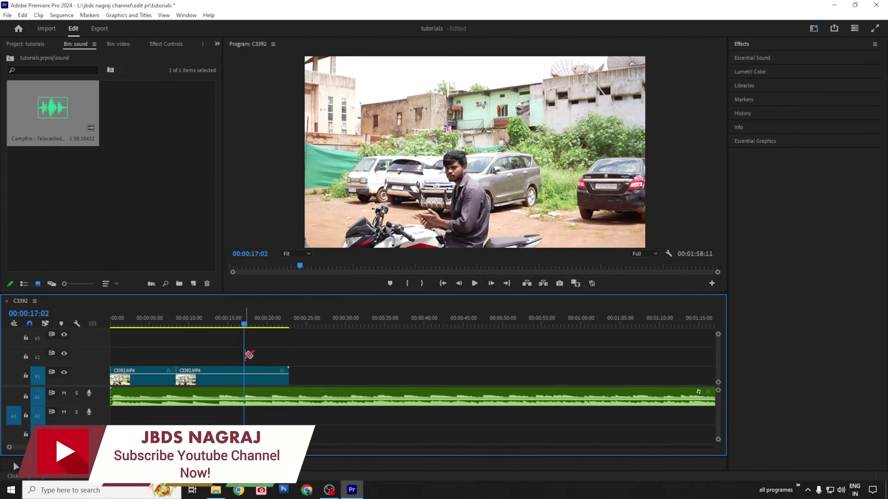
click(245, 395)
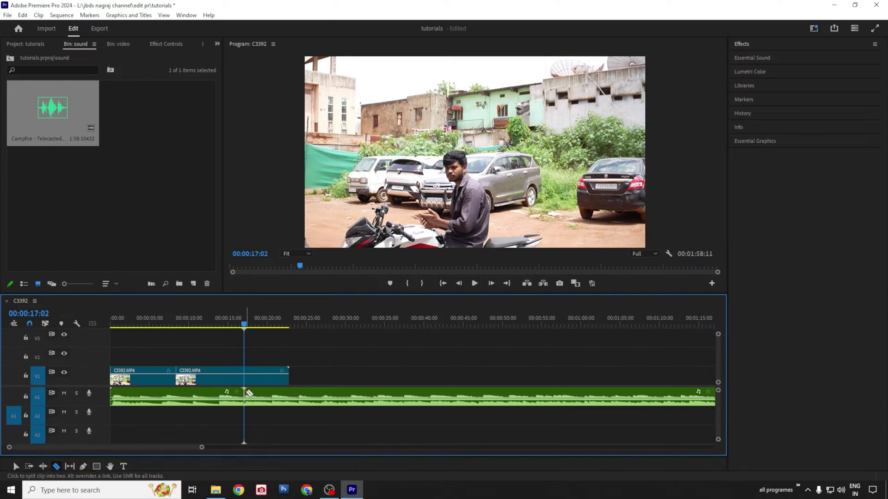
drag(245, 327, 370, 365)
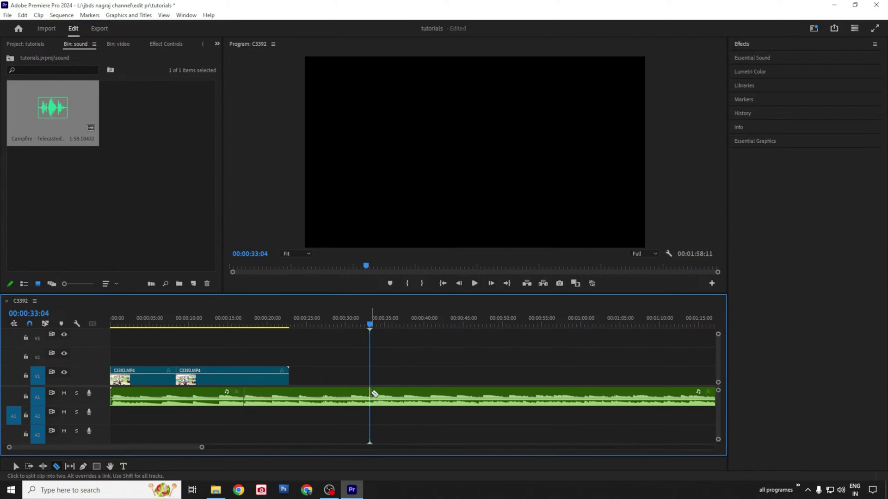
click(370, 392)
Delete the first two music segments on A1 and move the remaining one to the start of the track.
key(v)
click(173, 393)
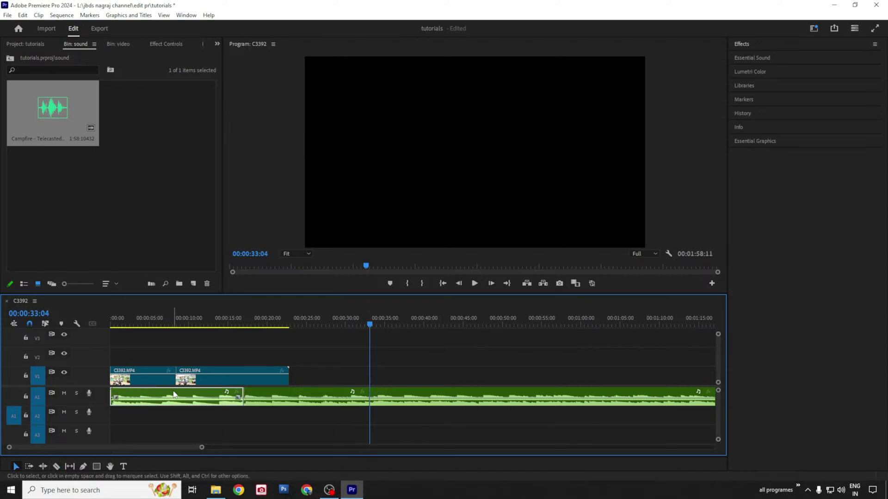
key(Delete)
click(291, 393)
key(Delete)
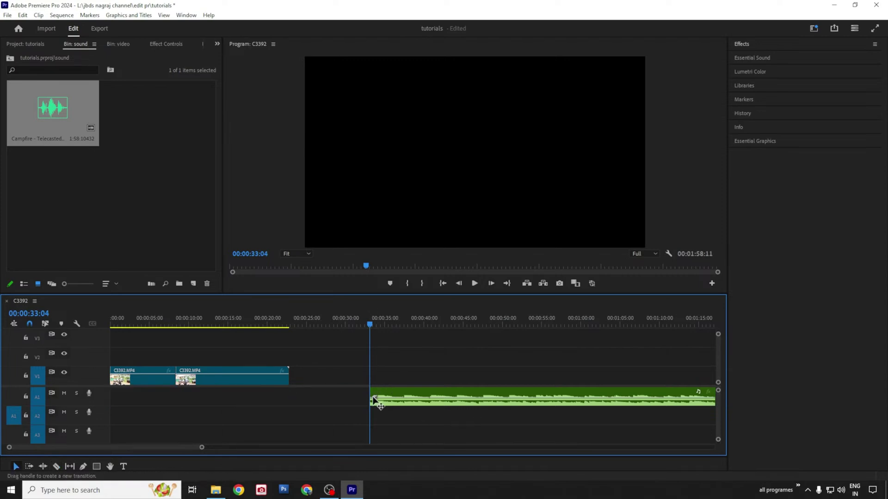
click(448, 397)
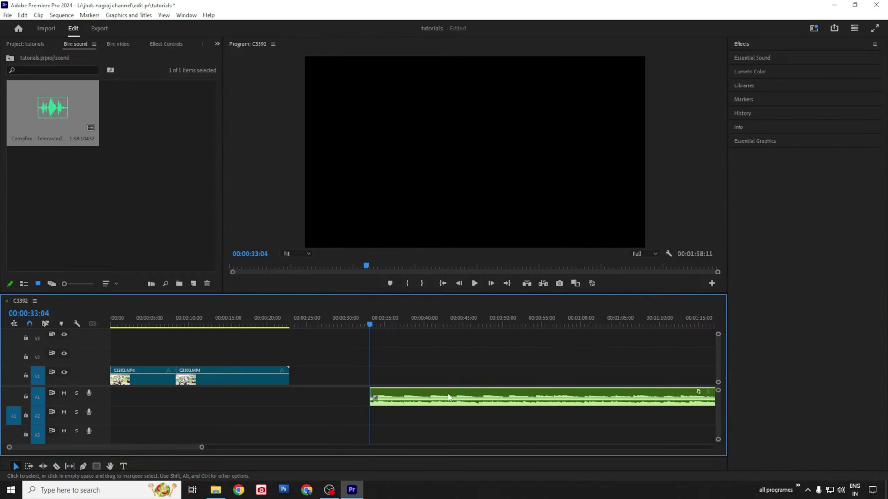
drag(448, 398, 192, 393)
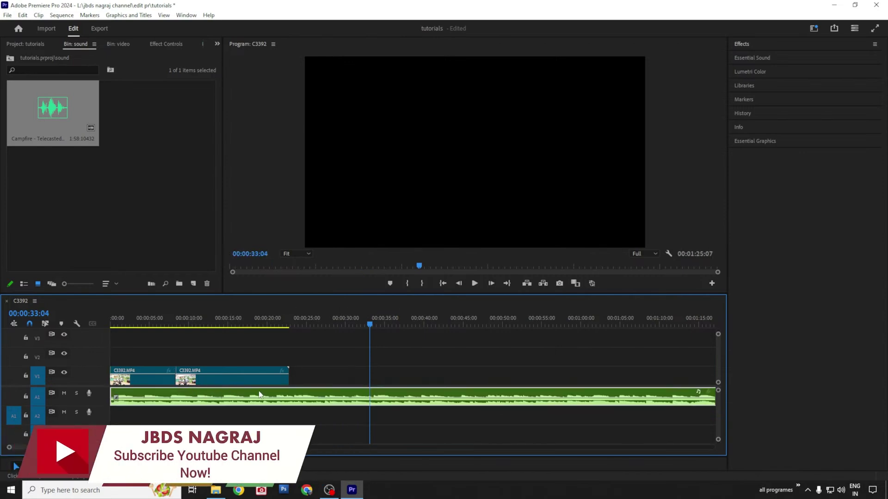
Split the music on A1 where the last video clip on V1 ends.
click(290, 324)
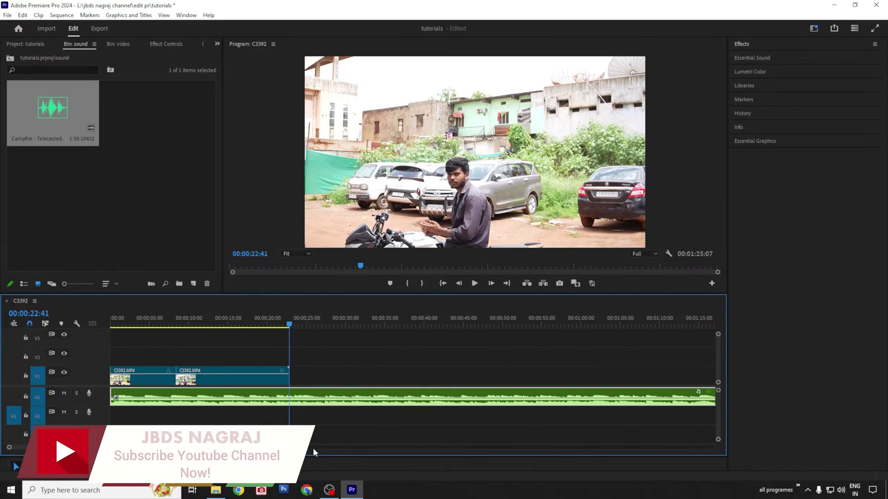
key(c)
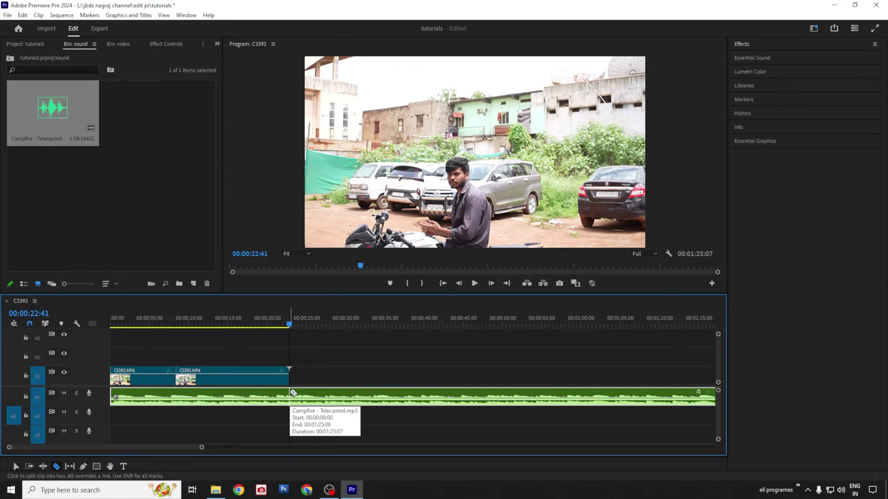
click(292, 392)
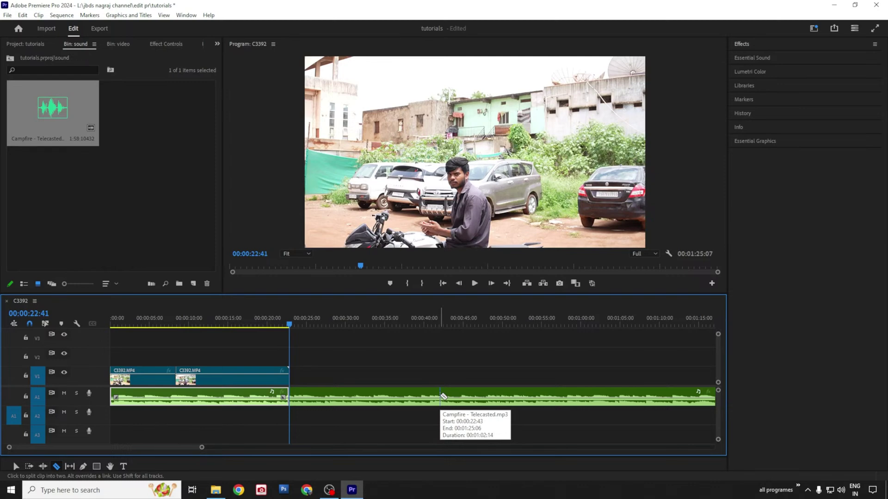
Delete the leftover music segment on A1 past the end of the video, and check the sequence from its start to its end.
key(v)
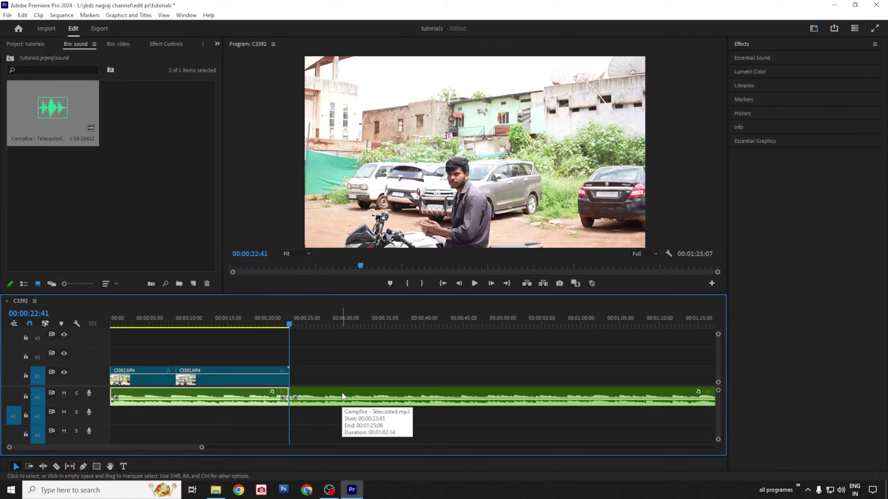
mouse_move(343, 397)
mouse_down()
mouse_move(331, 402)
mouse_move(348, 409)
mouse_up()
click(200, 320)
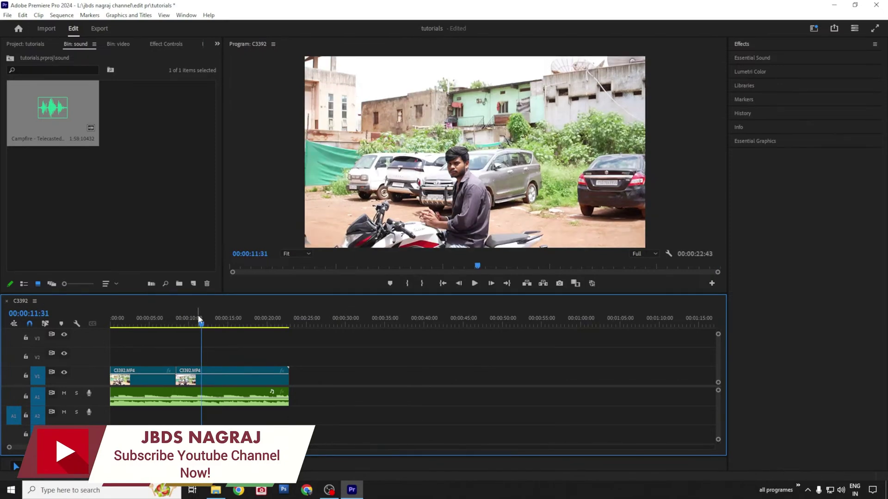
click(196, 319)
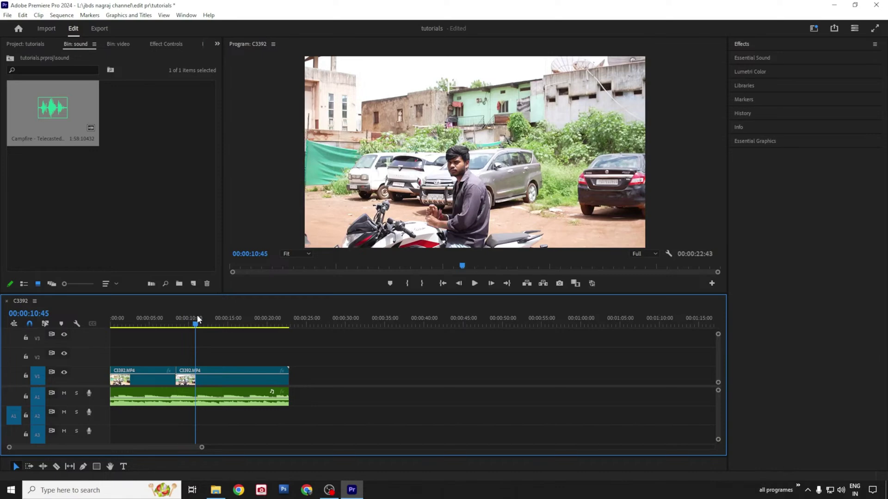
key(Home)
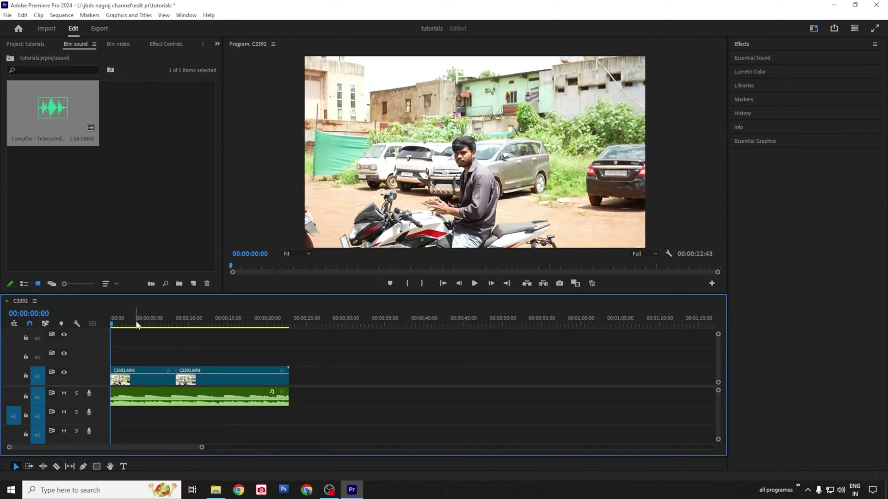
click(289, 325)
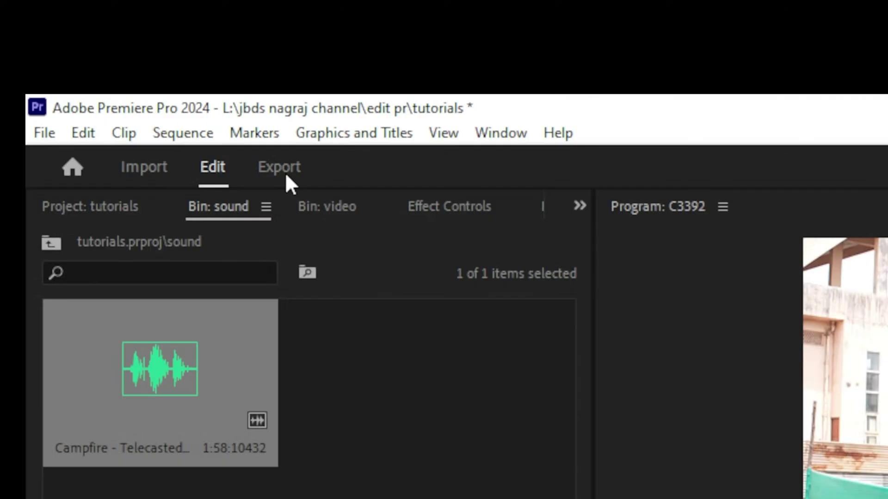
Open the export settings for the sequence, check the output location, and name the output file tutorial.
click(285, 174)
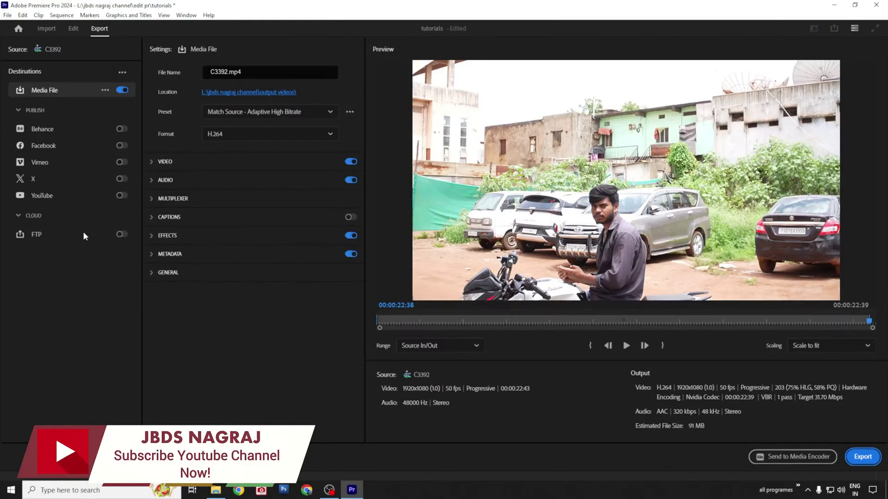
click(222, 93)
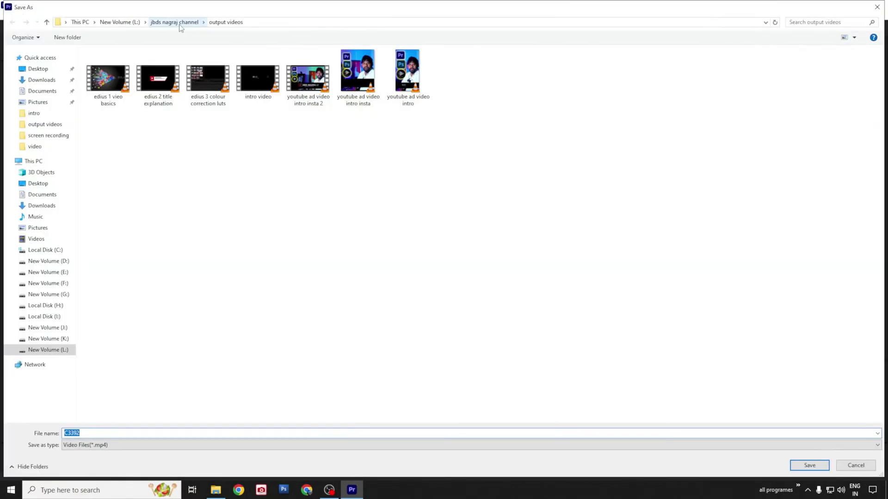
click(867, 470)
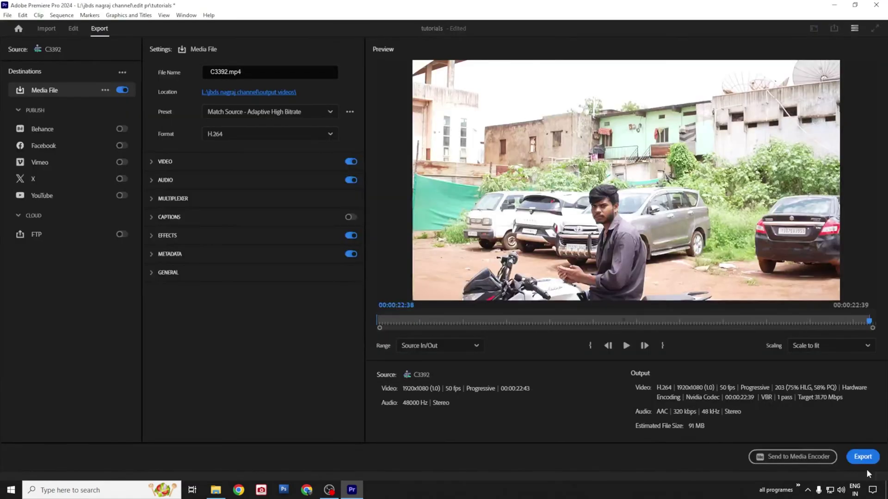
click(287, 71)
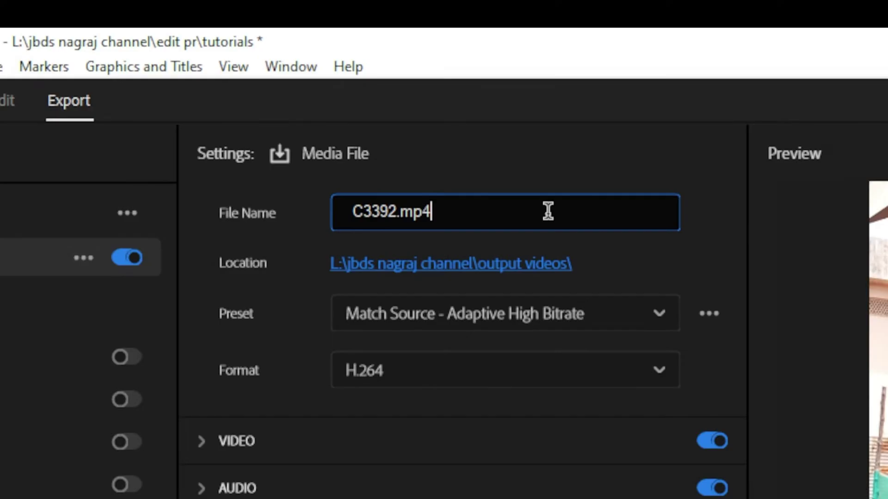
key(ctrl+a)
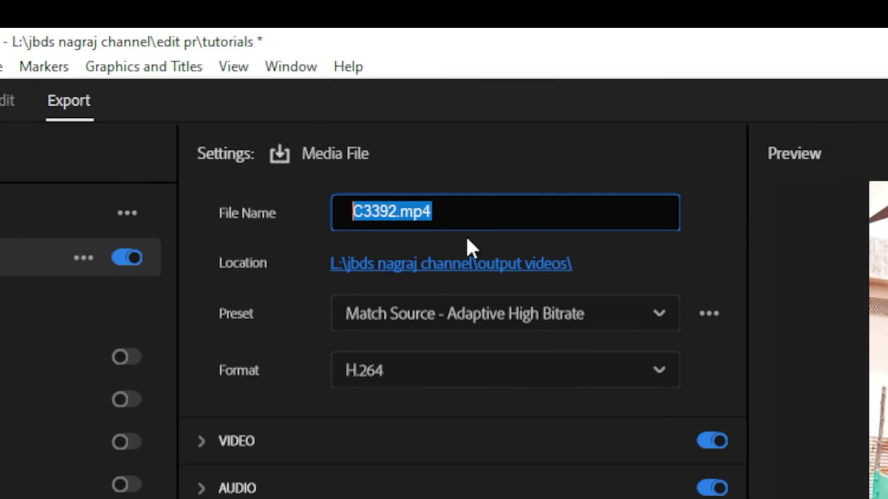
text(tutorial)
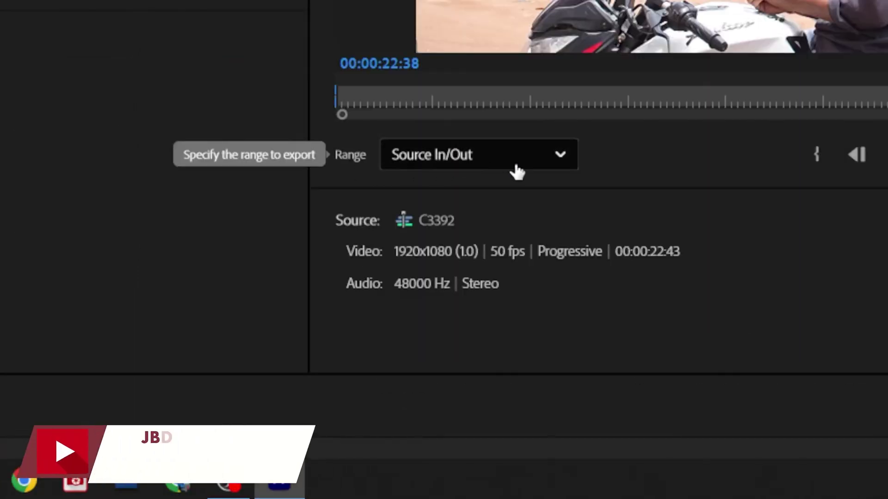
Set the export range to Entire Source.
click(544, 161)
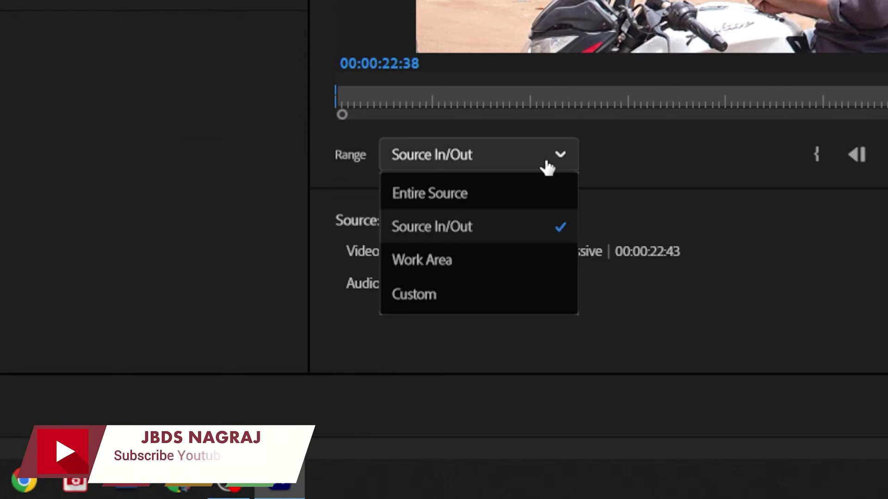
click(491, 230)
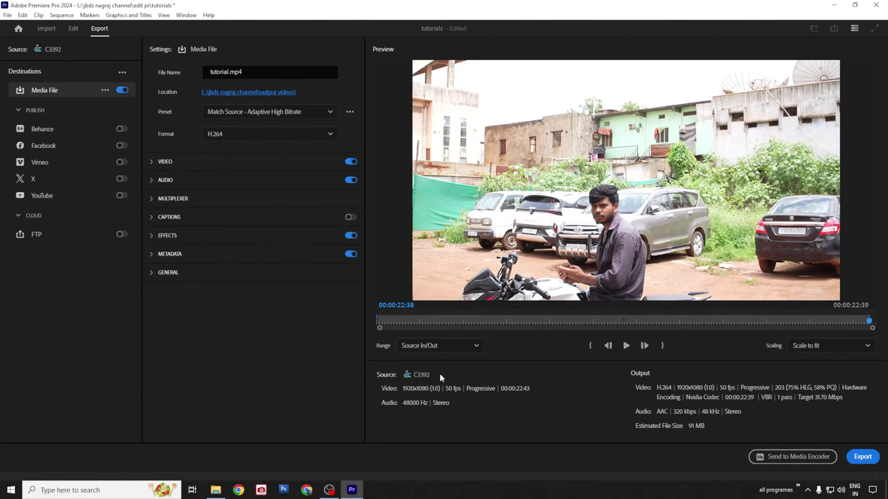
click(445, 347)
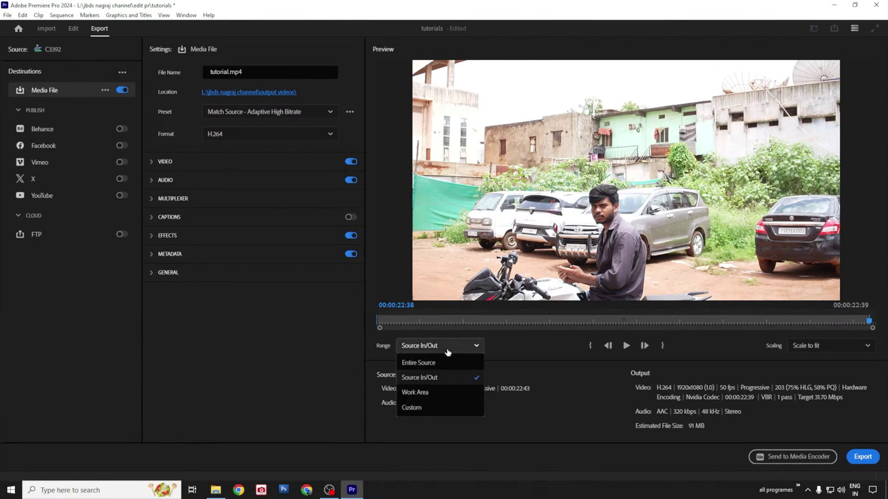
click(439, 363)
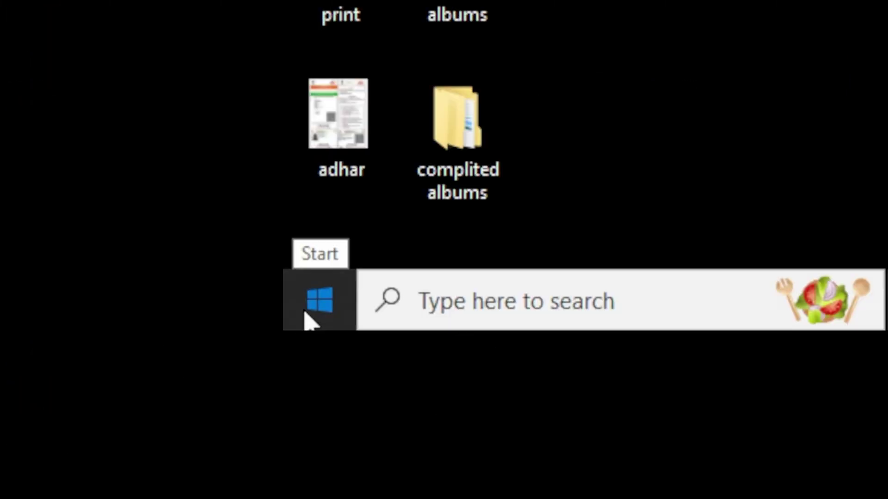
Launch Adobe Premiere Pro 2024 from the desktop.
click(9, 492)
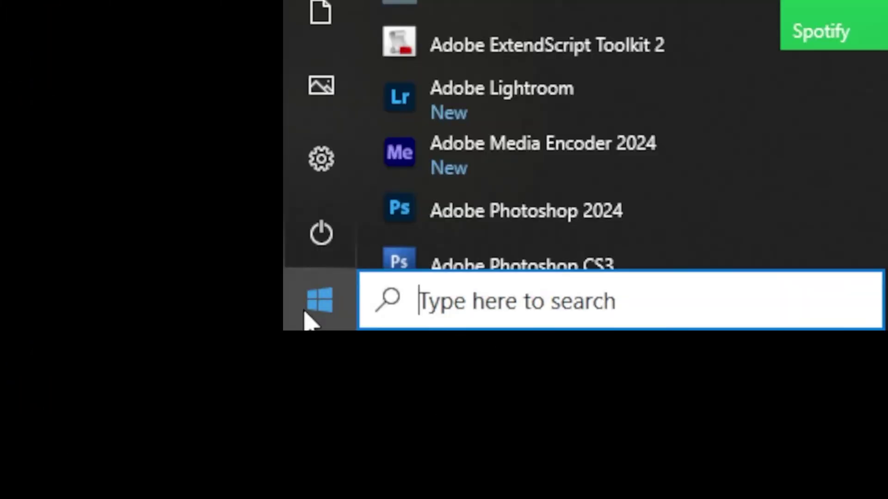
scroll(91, 311, down, 3)
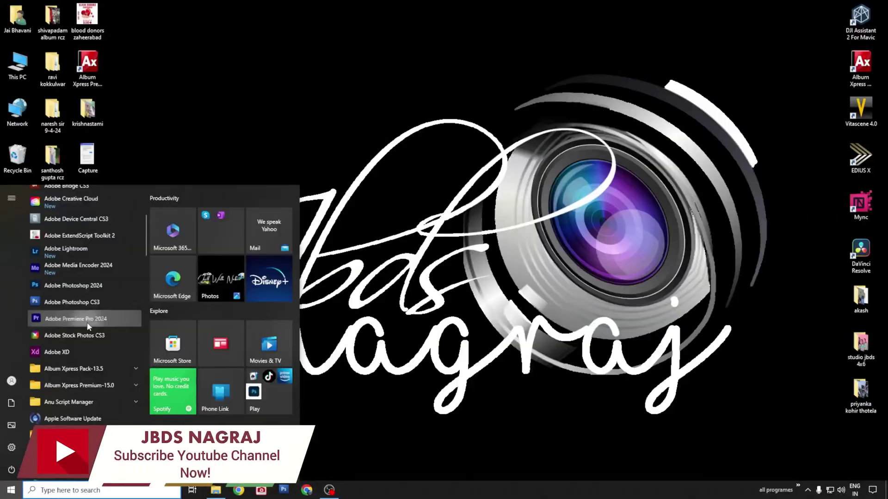
click(88, 319)
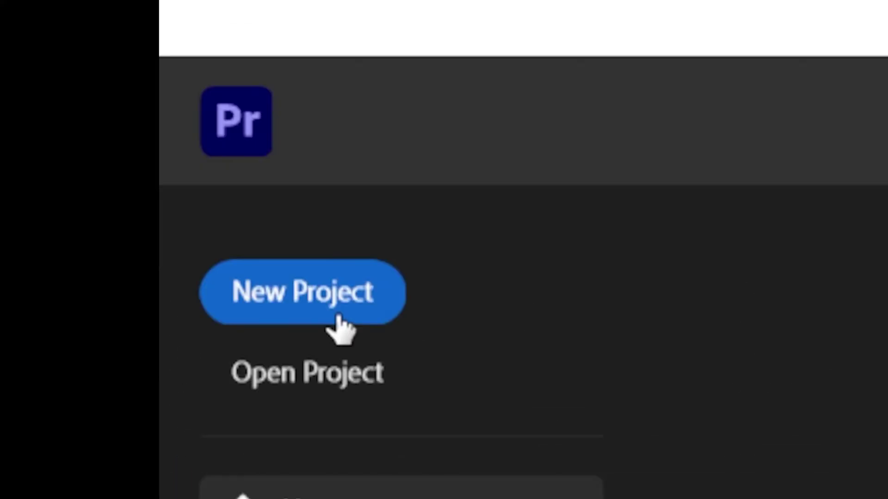
Create a new project named tutorials in the edit pr folder.
click(338, 318)
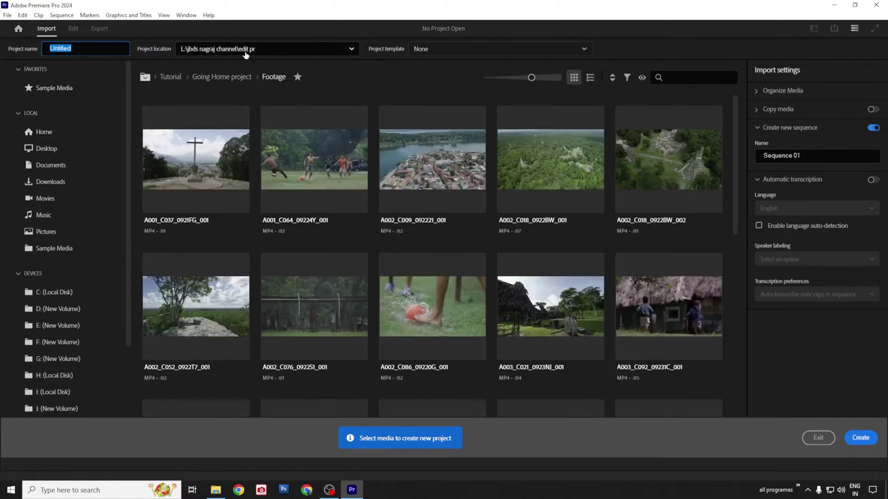
click(305, 54)
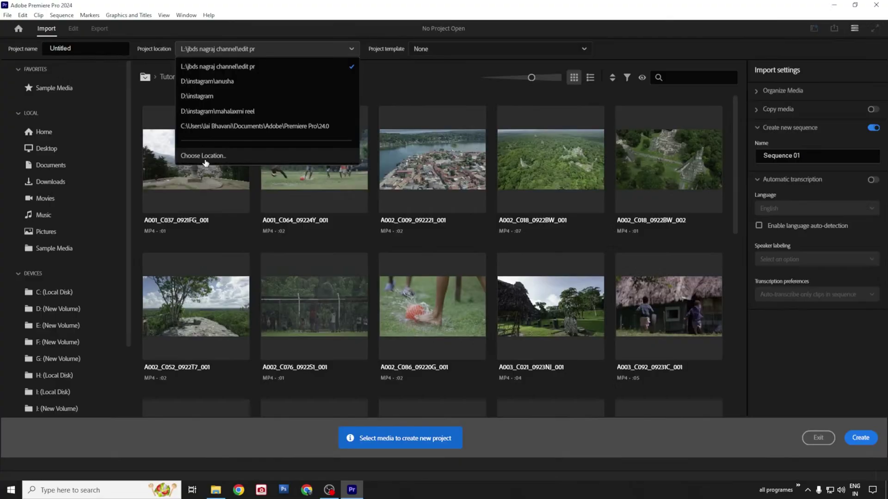
click(332, 292)
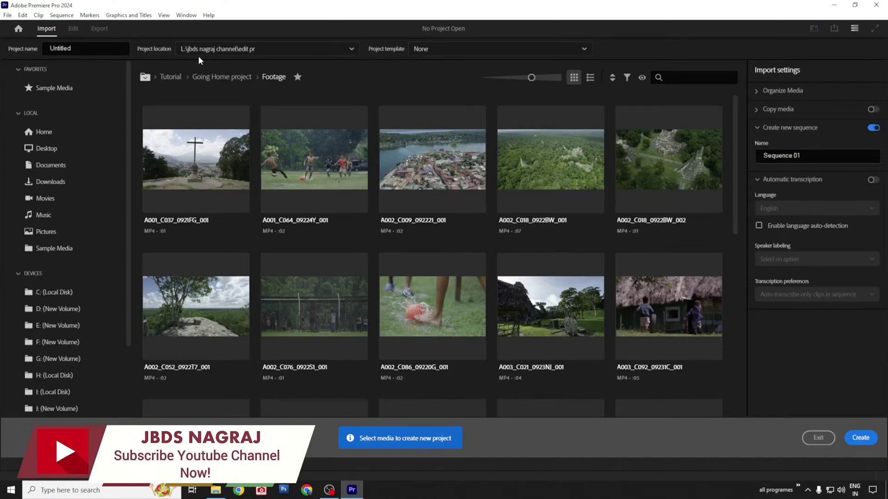
double_click(87, 51)
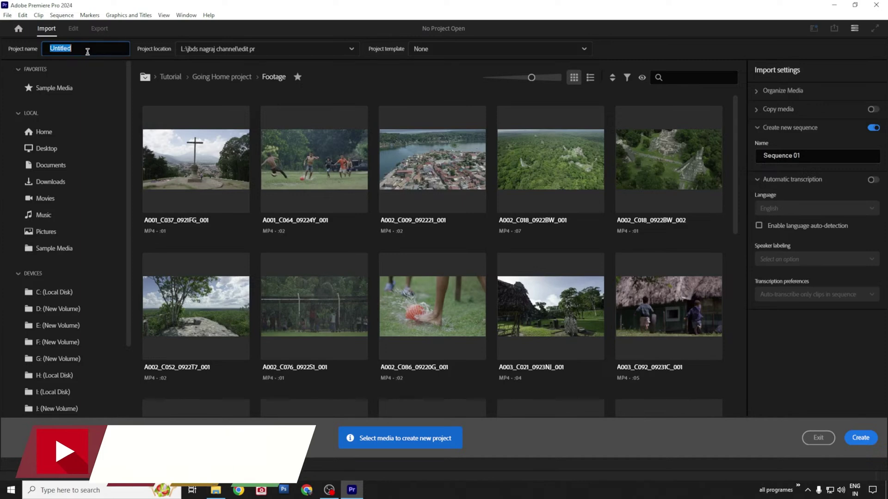
click(92, 50)
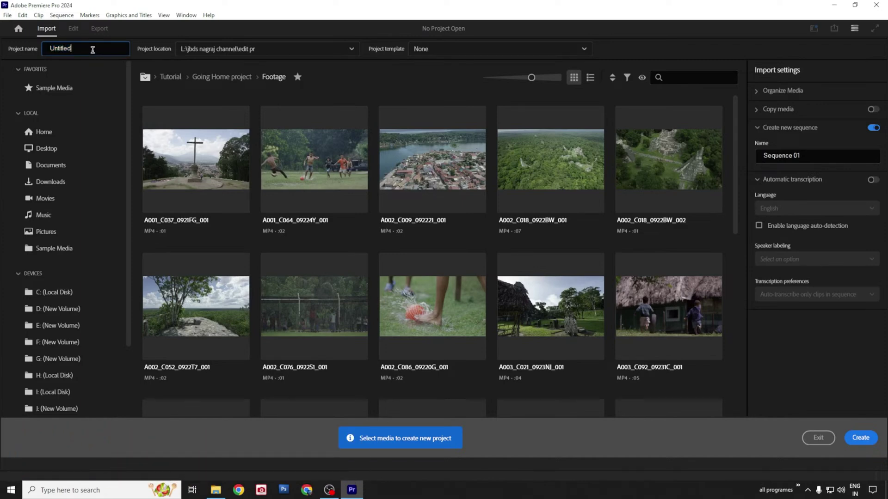
double_click(83, 49)
text(tutorials)
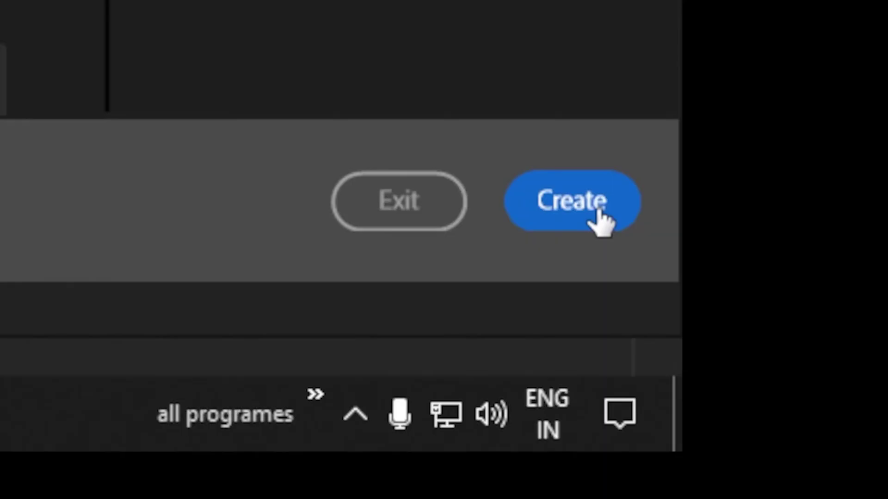
click(599, 211)
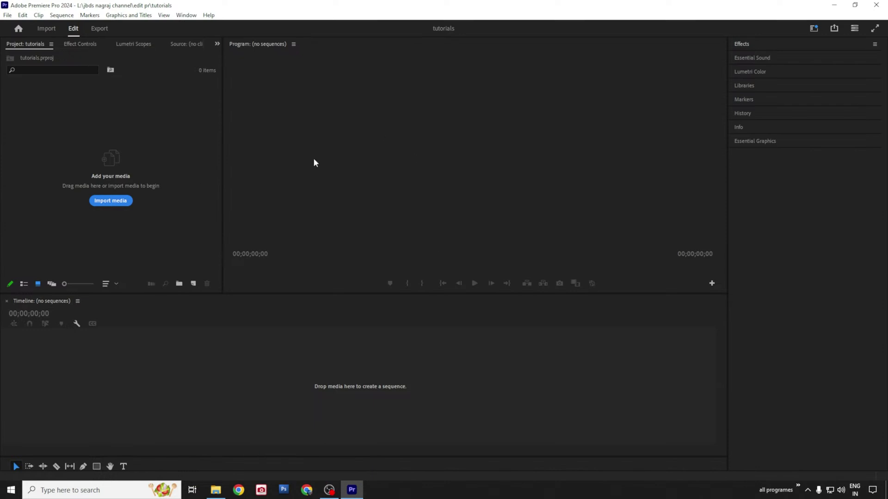
click(191, 17)
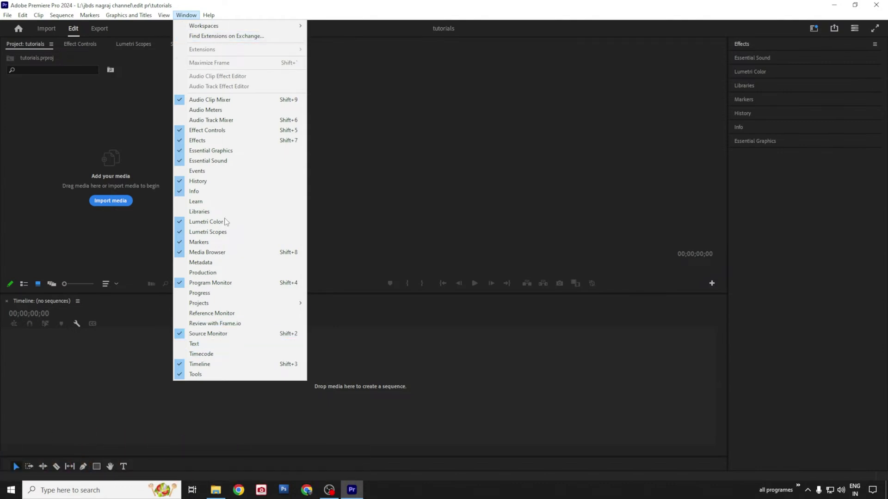
key(Escape)
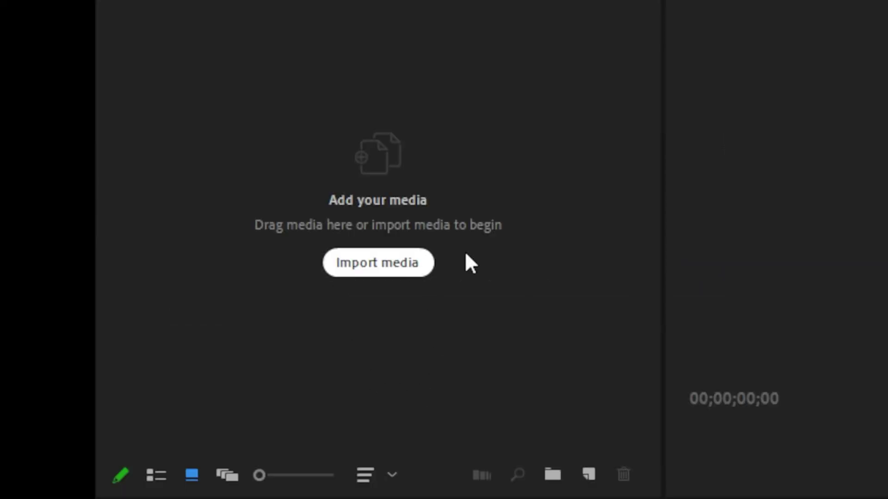
Create a bin named video in the project.
click(356, 132)
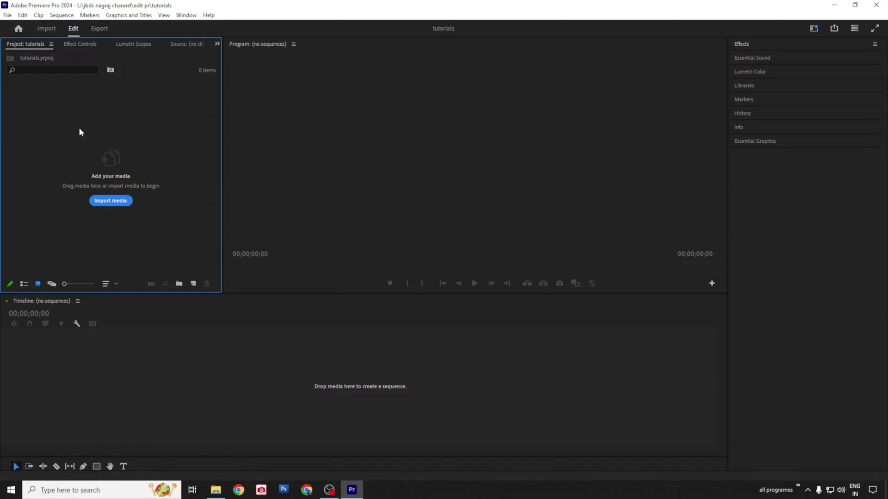
right_click(298, 79)
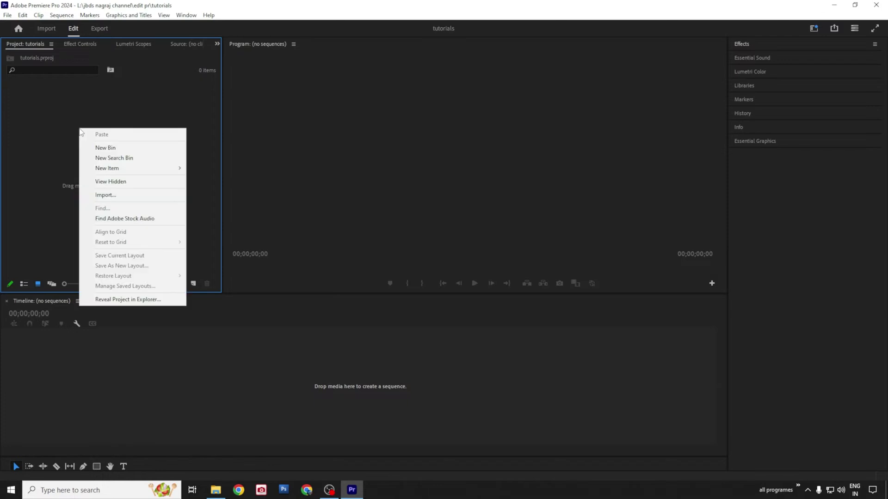
click(103, 151)
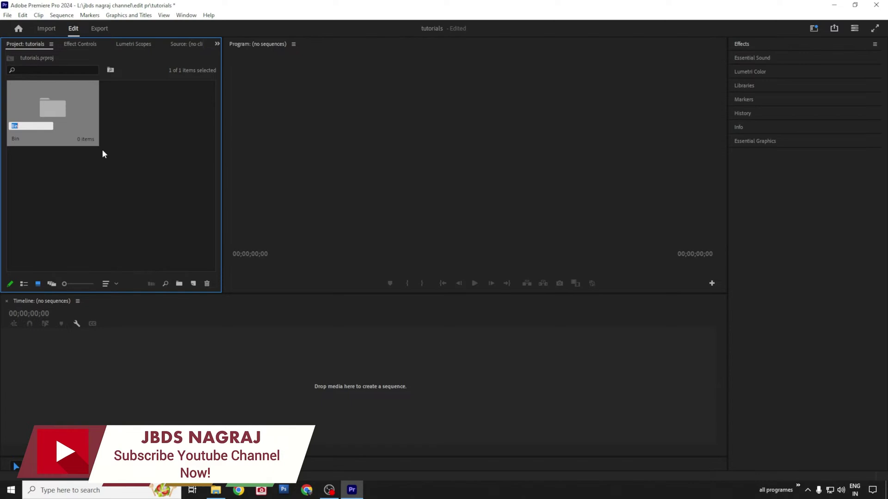
text(v)
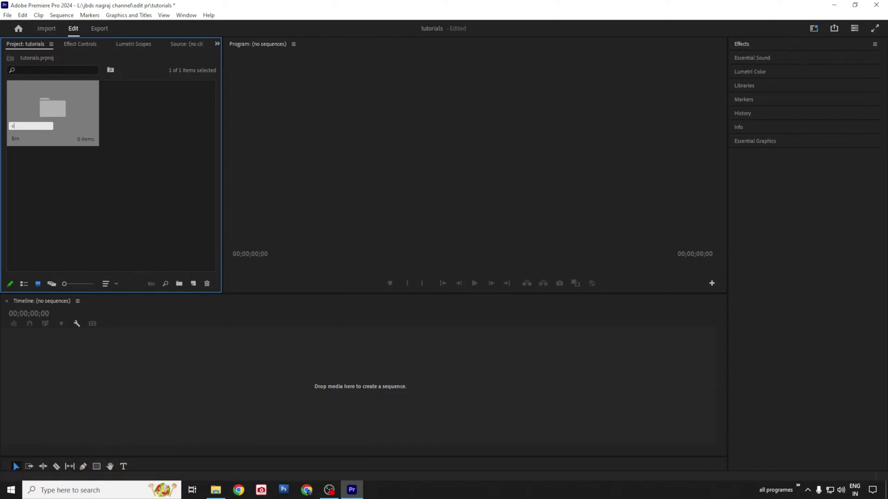
text(ideo)
click(157, 184)
Create a second bin named sound beside the video bin.
right_click(193, 181)
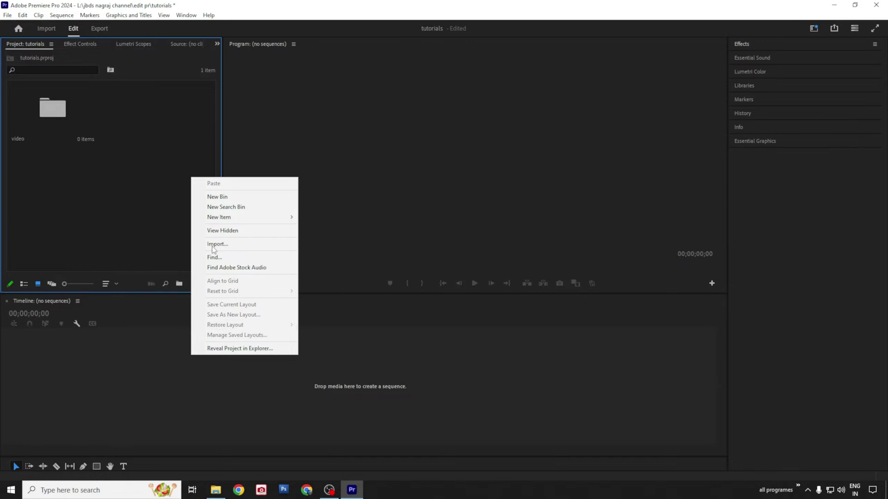
click(224, 203)
text(soun)
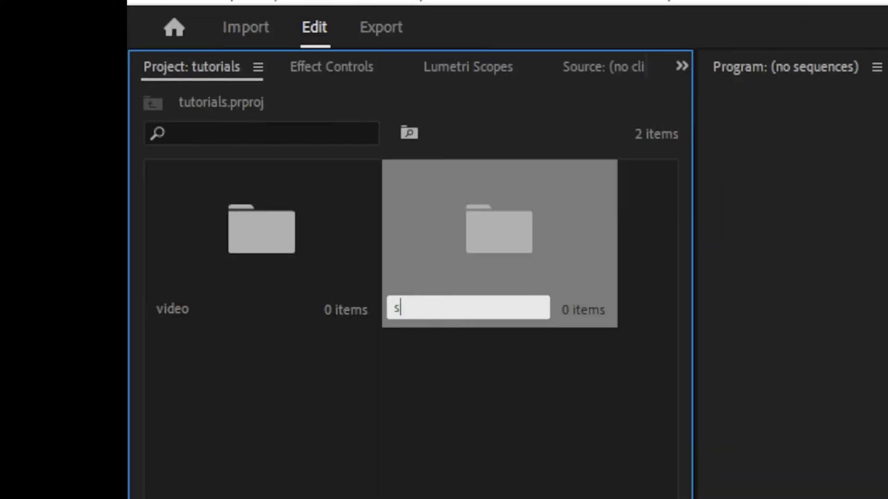
text(d)
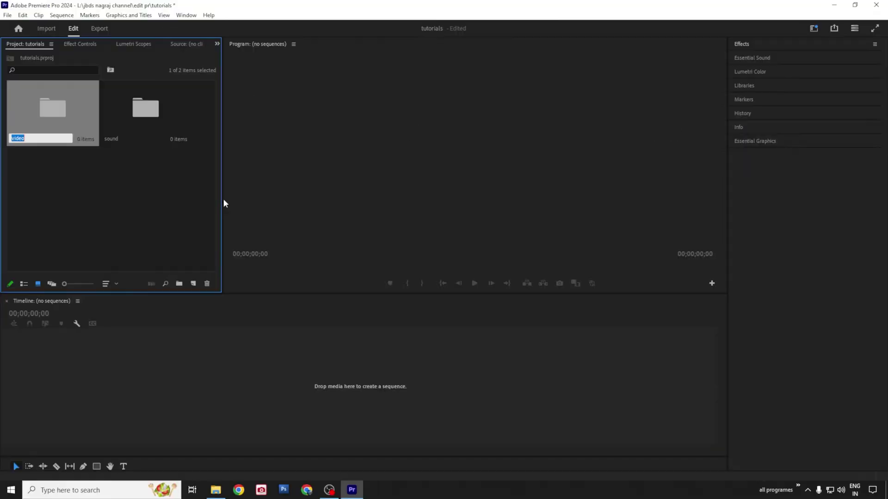
right_click(322, 476)
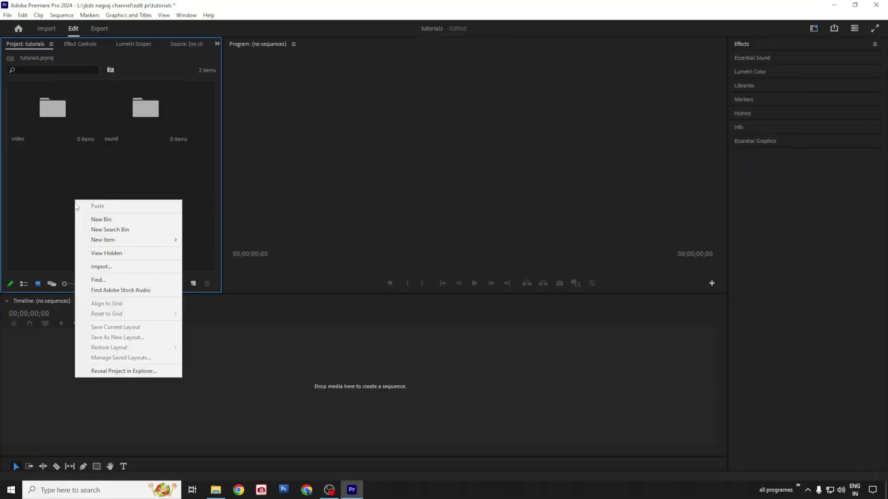
click(107, 229)
click(538, 199)
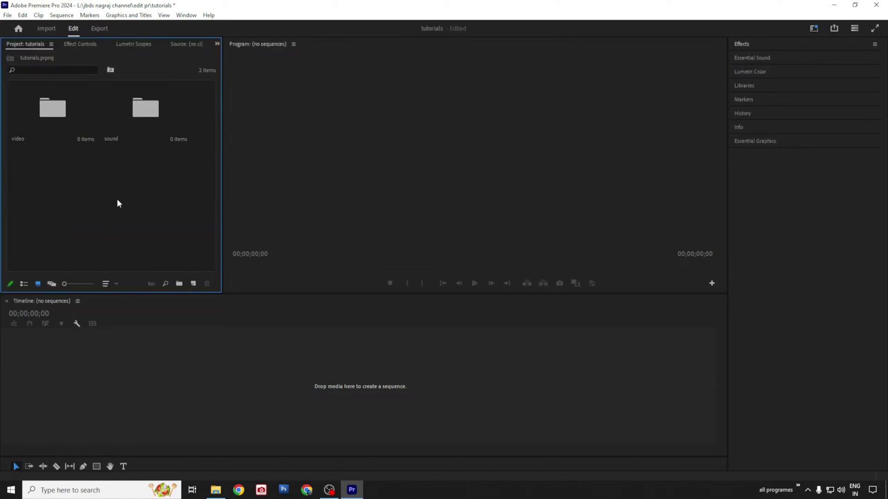
Create a third bin named animatin beside the video and sound bins.
right_click(117, 199)
click(159, 223)
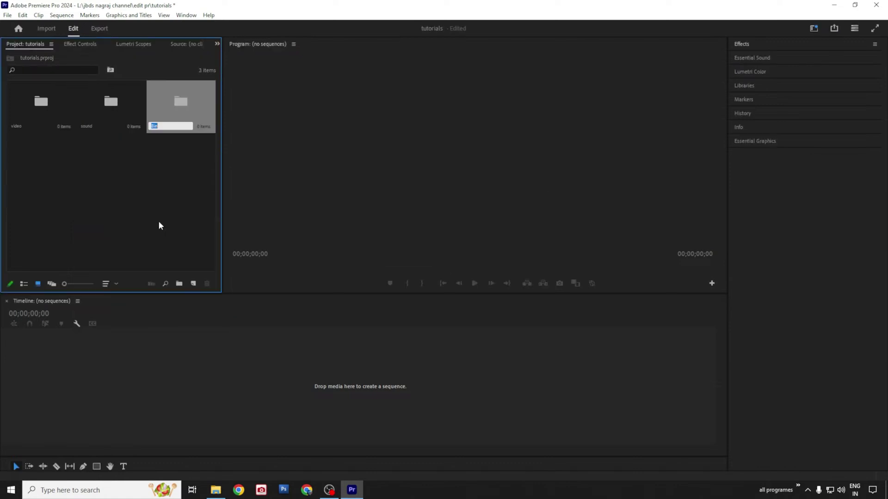
text(animatin)
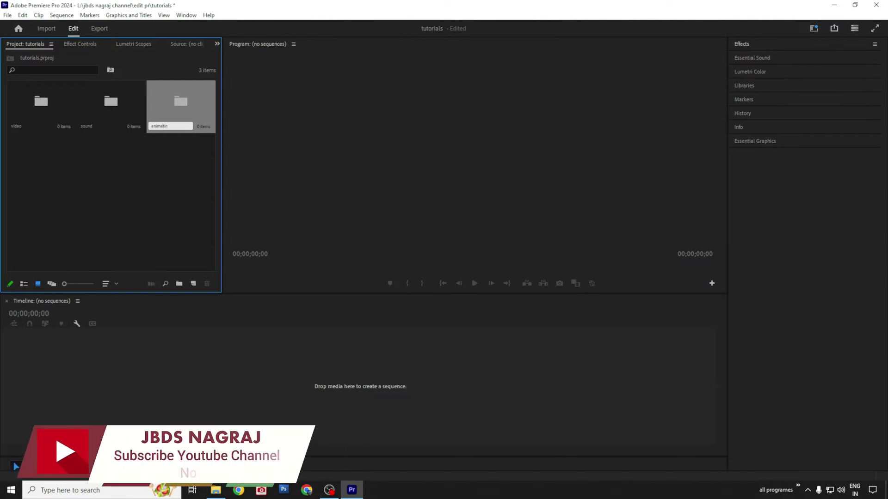
key(Return)
click(115, 203)
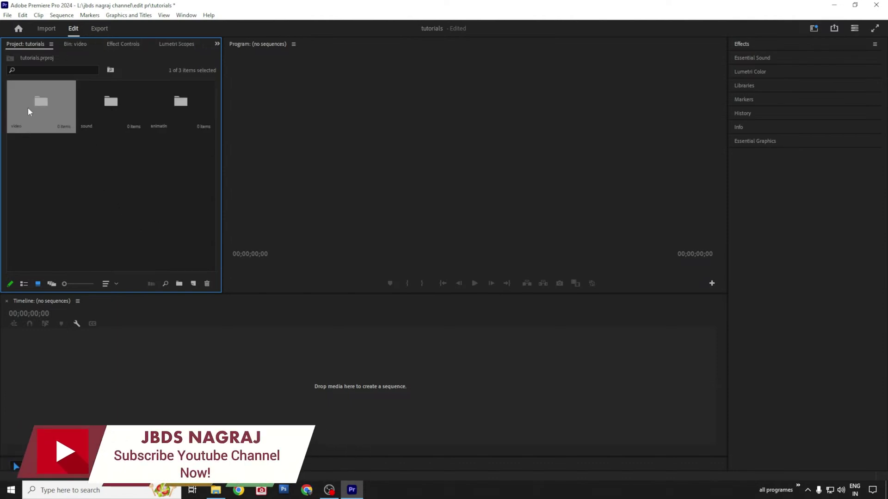
Import all files from the testing video folder on drive L: into the video bin, dismissing the import failure notice.
double_click(28, 111)
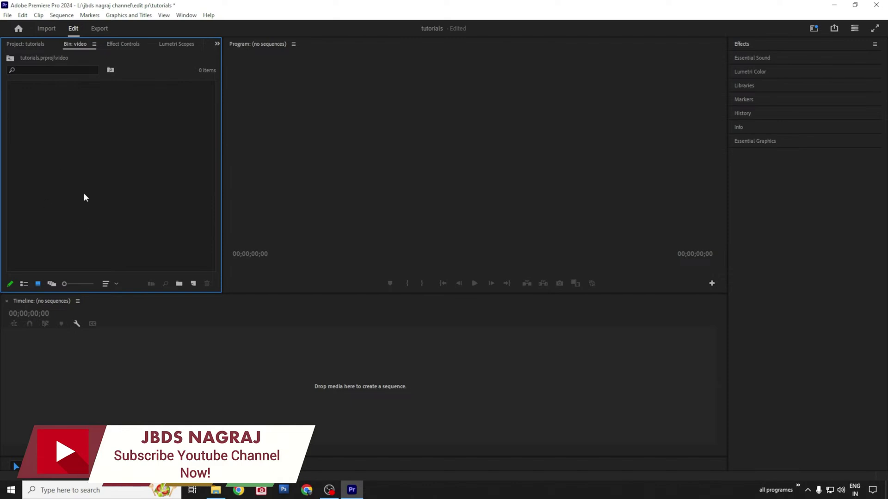
double_click(109, 187)
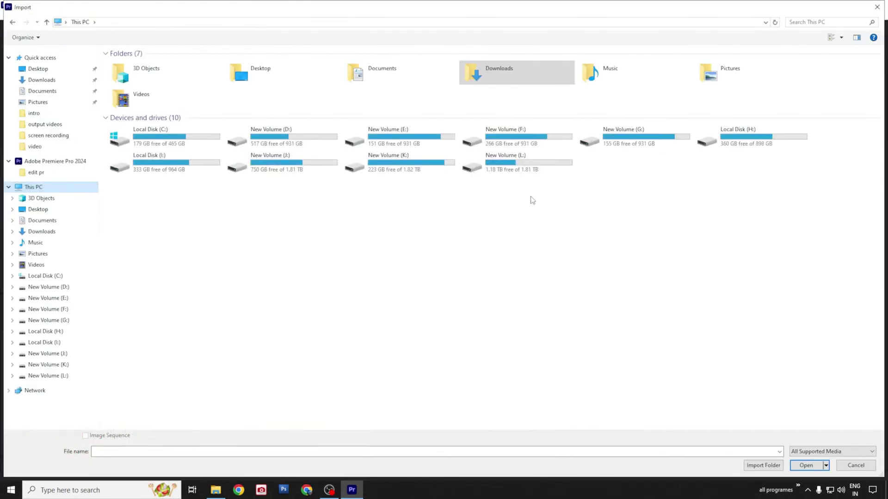
click(517, 160)
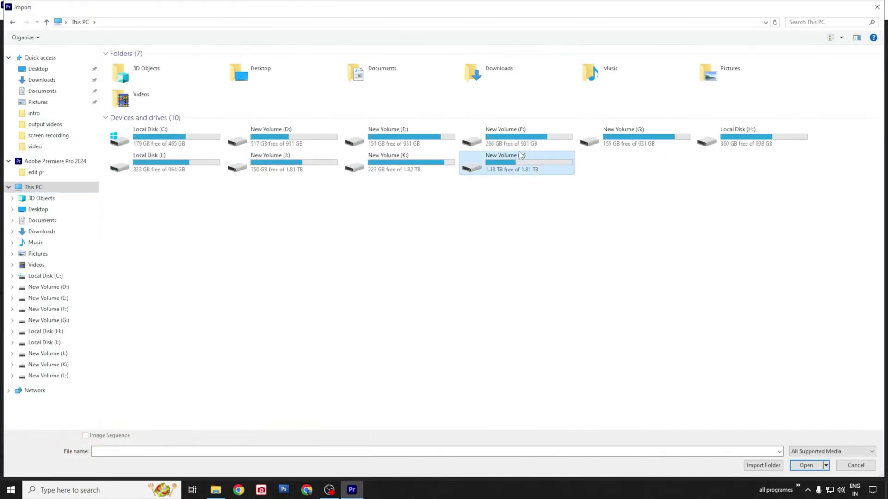
double_click(501, 167)
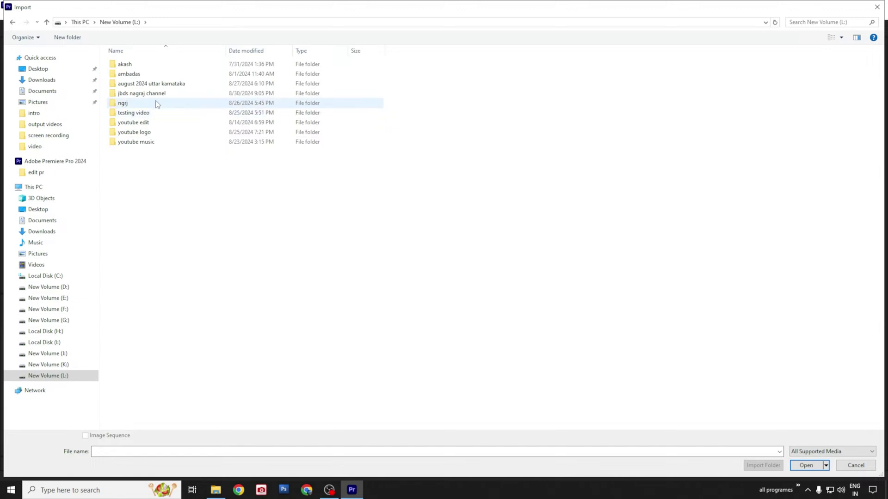
double_click(139, 112)
key(ctrl+a)
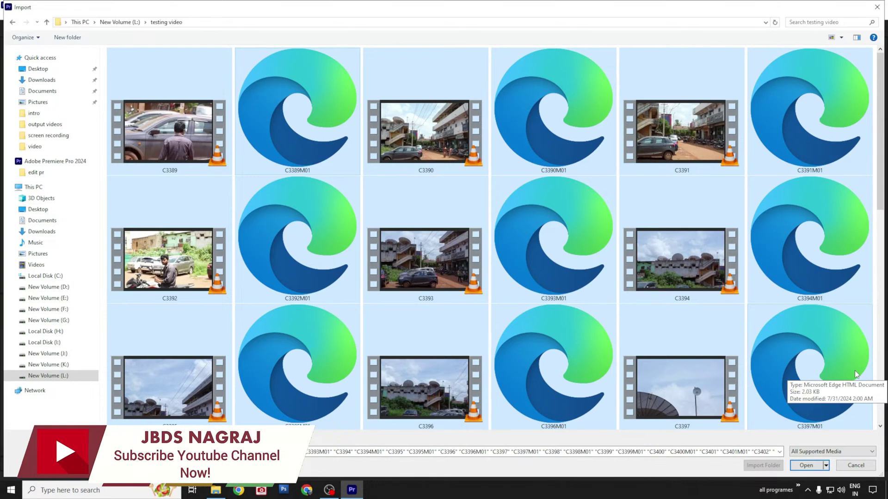
click(806, 466)
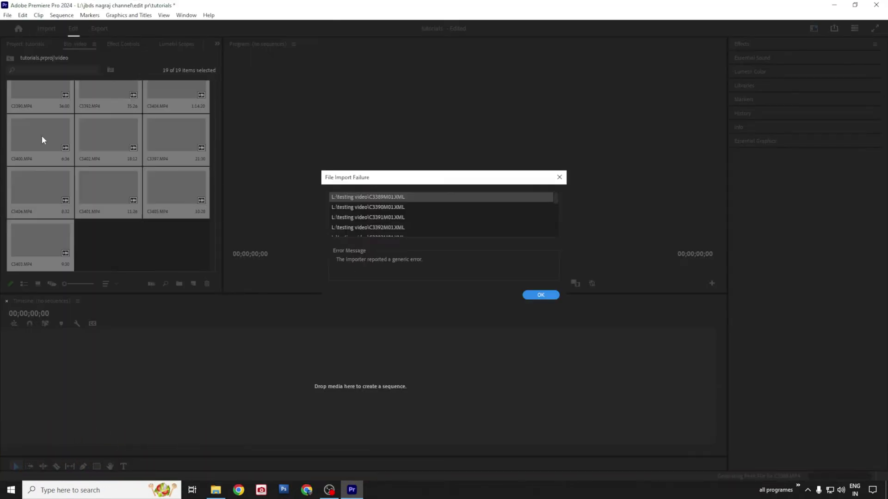
click(539, 295)
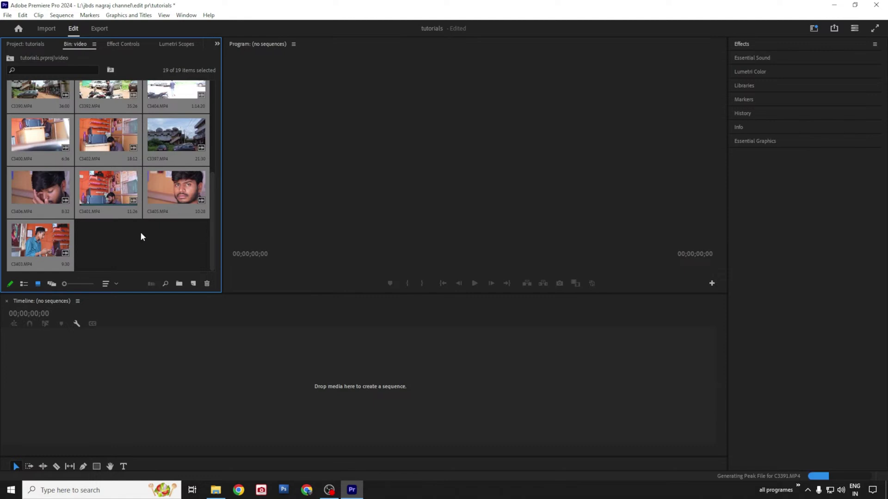
Place the C3392.MP4 clip from the video bin on the empty timeline to create a sequence.
scroll(62, 204, up, 1)
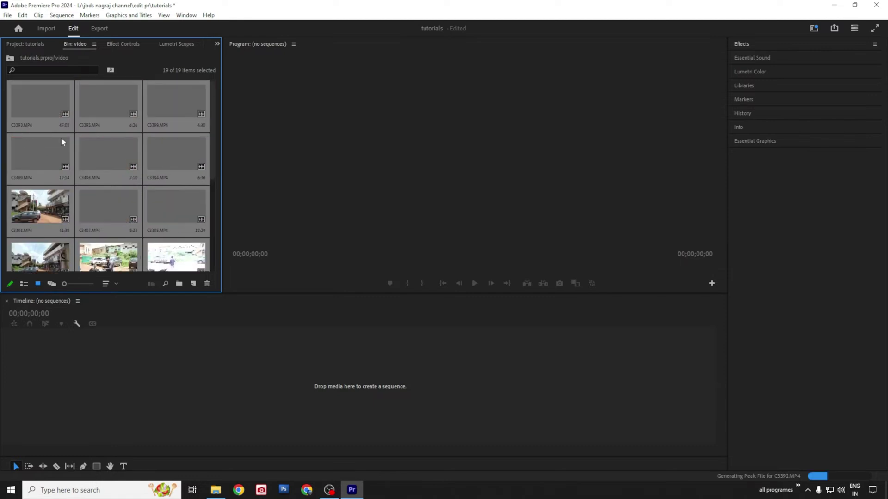
scroll(121, 207, down, 3)
click(100, 190)
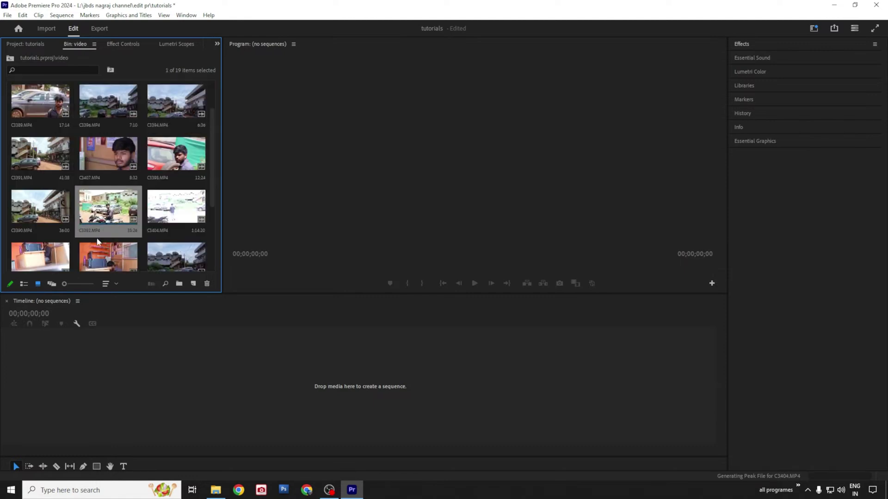
drag(100, 190, 116, 395)
Cut the C3392.MP4 clip on V1 with the Razor tool at 00:00:05:15 and at about 14 and 21 seconds.
drag(111, 325, 220, 325)
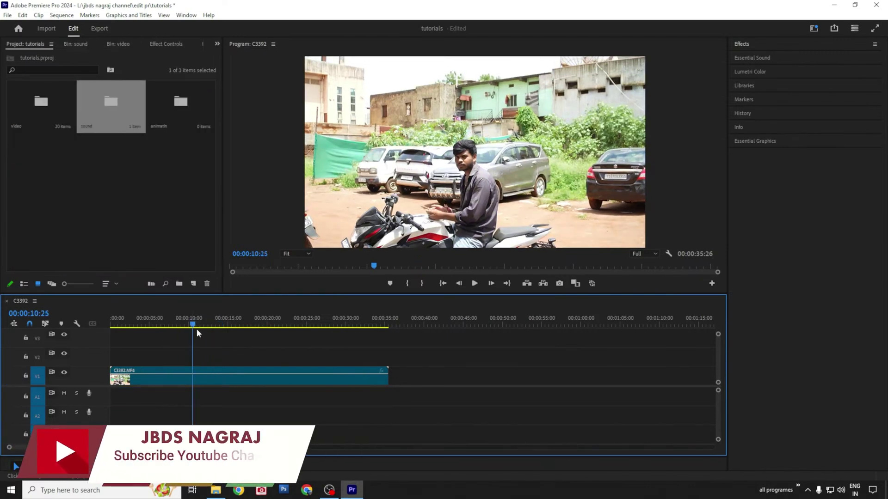
drag(197, 331, 151, 368)
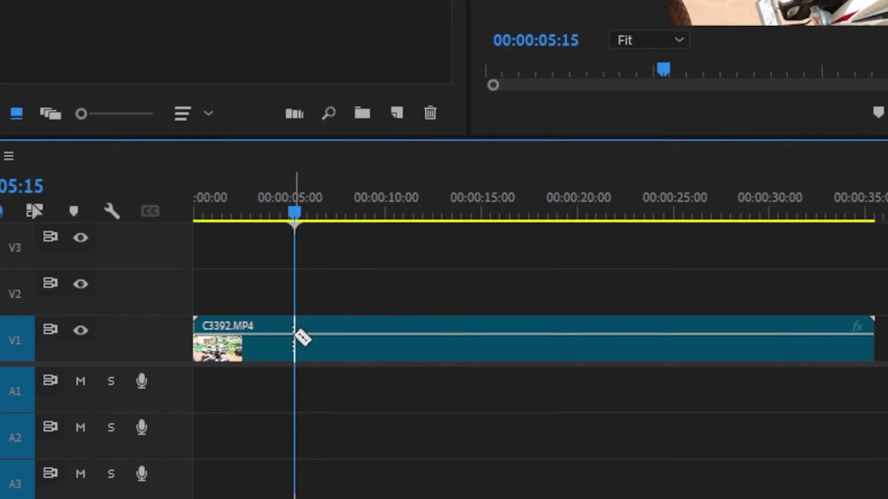
click(304, 338)
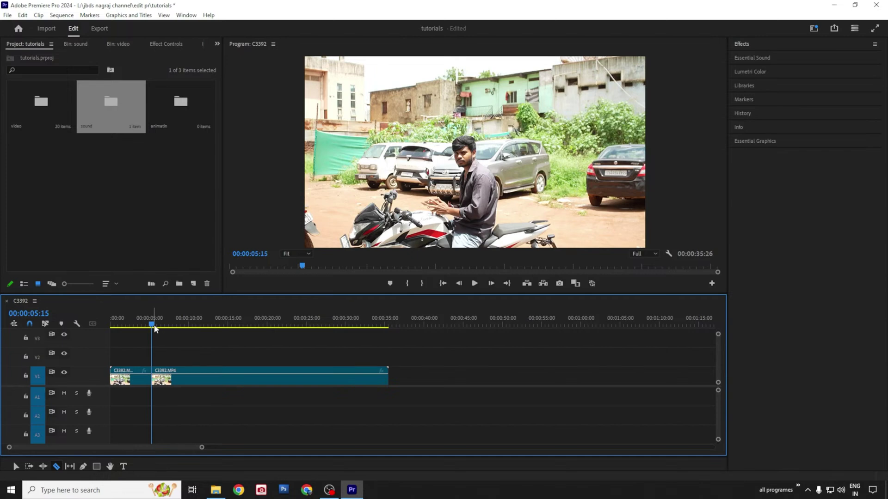
drag(155, 326, 325, 329)
click(218, 375)
click(275, 375)
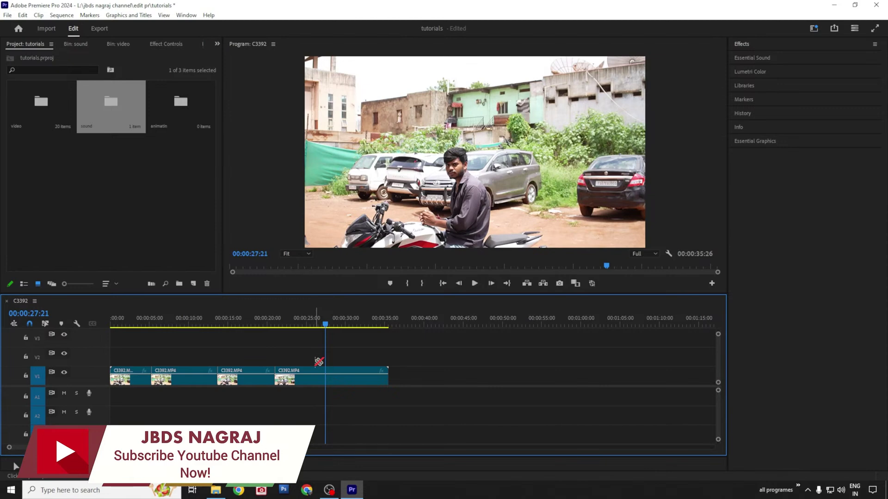
Delete the first and third segments of the cut C3392.MP4 clip on V1.
key(v)
click(131, 381)
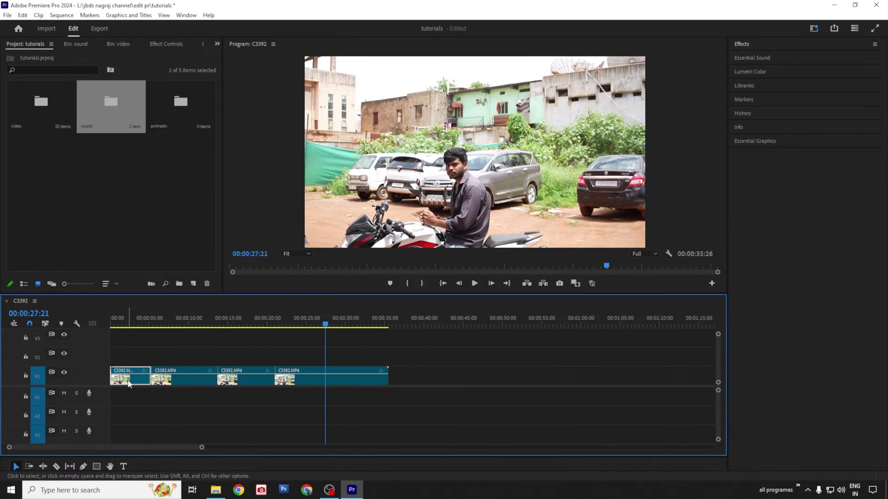
mouse_move(129, 383)
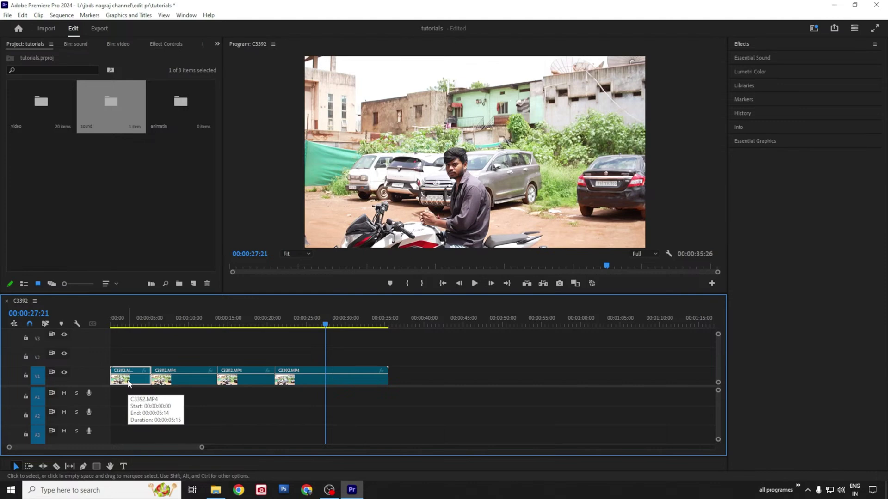
key(Delete)
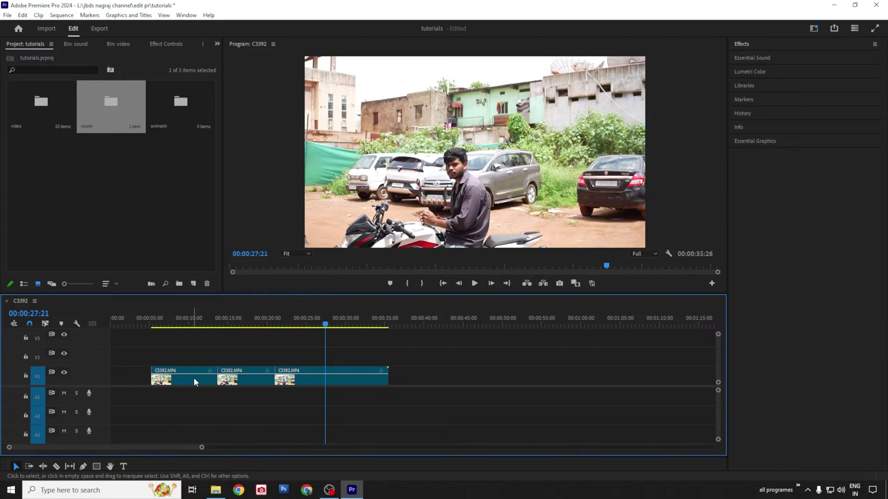
click(260, 382)
key(Delete)
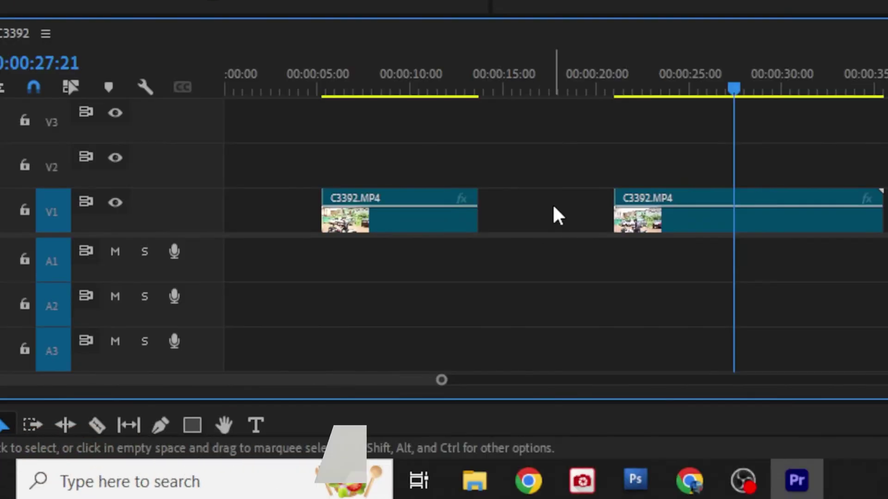
Close the gap between the two remaining V1 segments and the empty gap at the start of the sequence.
click(545, 211)
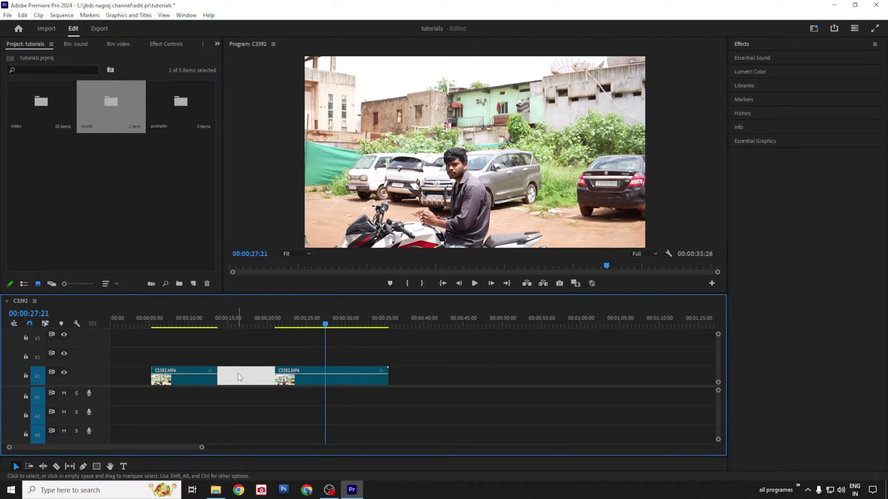
key(Delete)
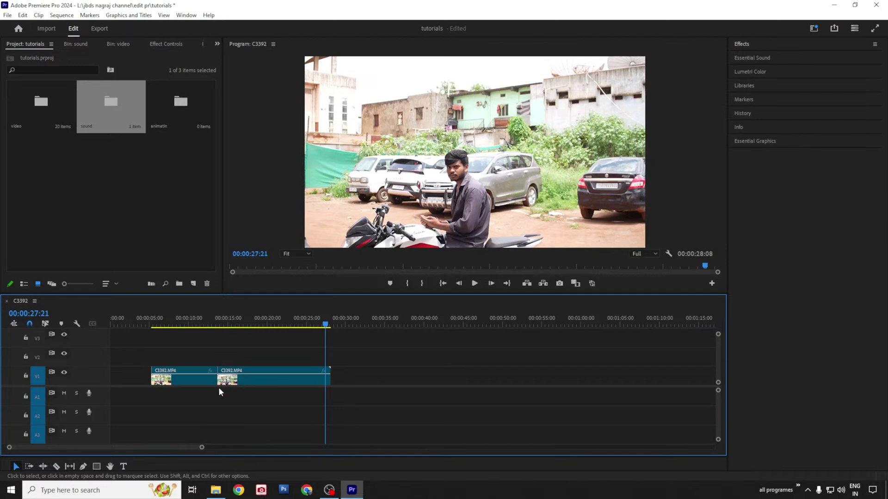
click(176, 323)
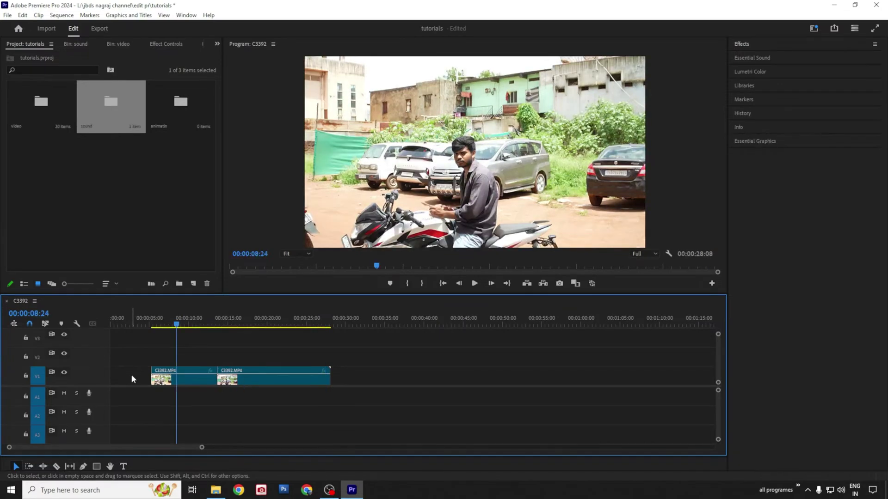
click(132, 376)
click(130, 395)
key(Delete)
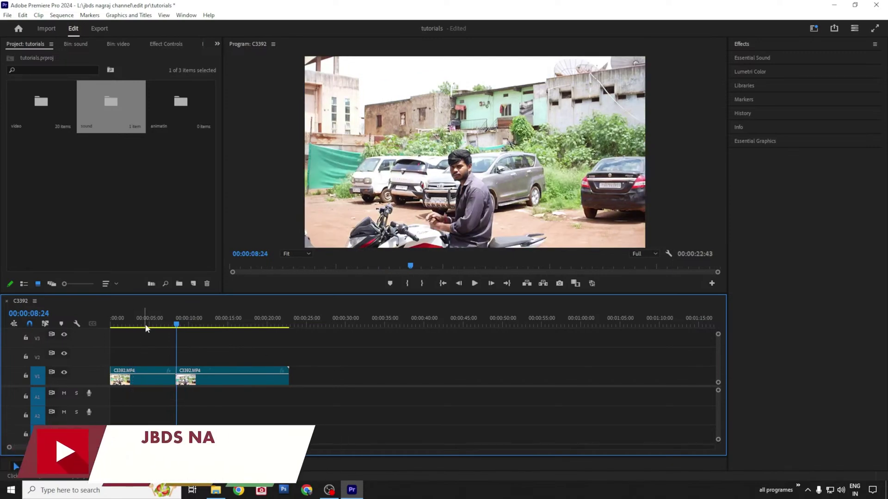
click(119, 323)
drag(119, 323, 223, 358)
Place the Campfire - Telecasted music from the sound bin on audio track A1 at the start of the sequence.
click(119, 185)
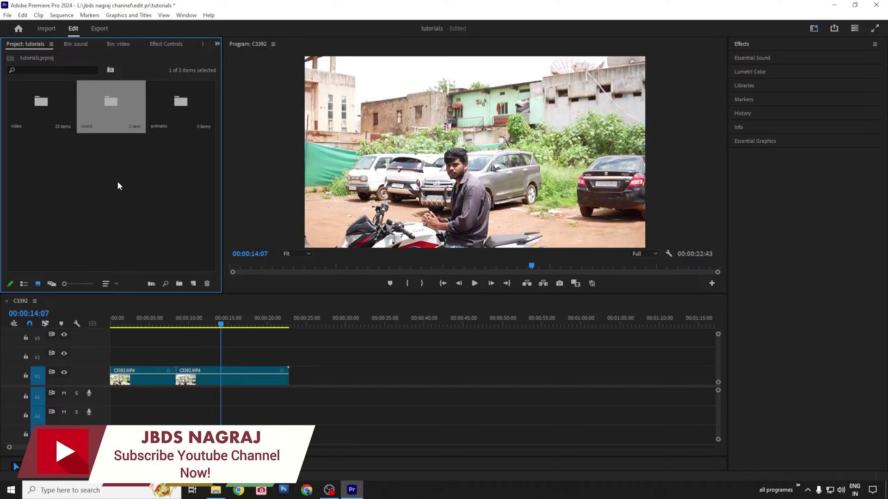
double_click(110, 111)
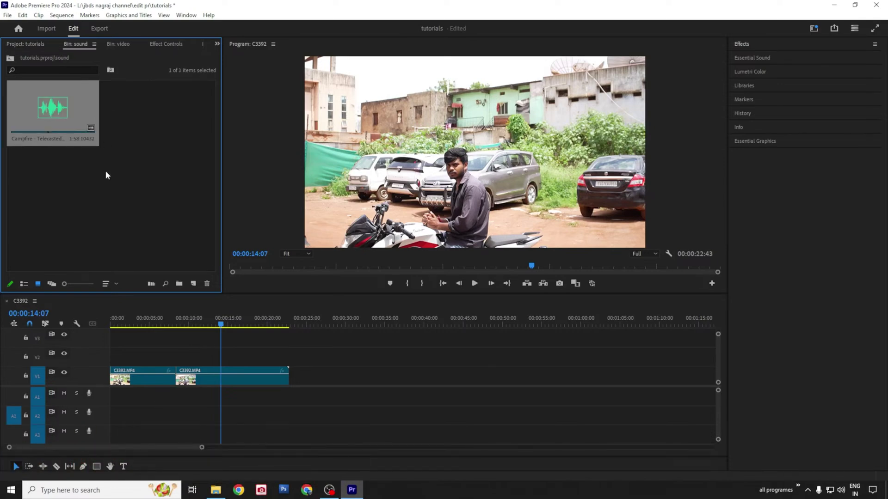
double_click(123, 182)
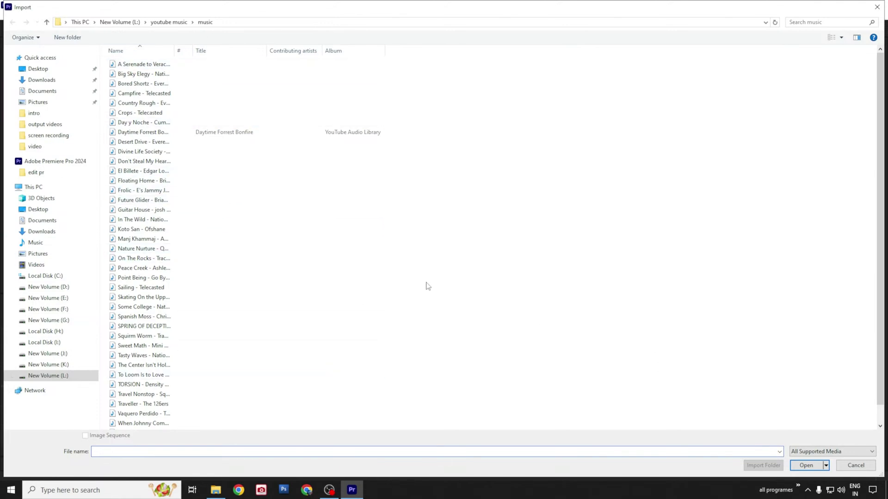
click(855, 465)
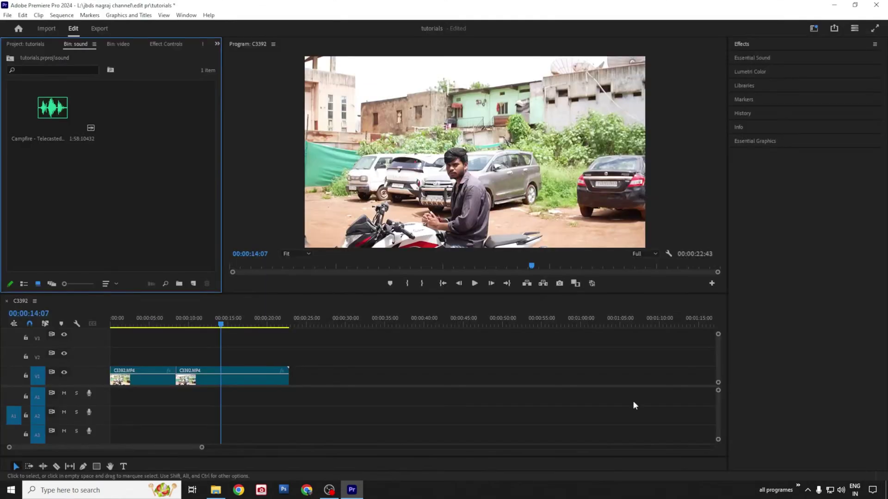
click(56, 143)
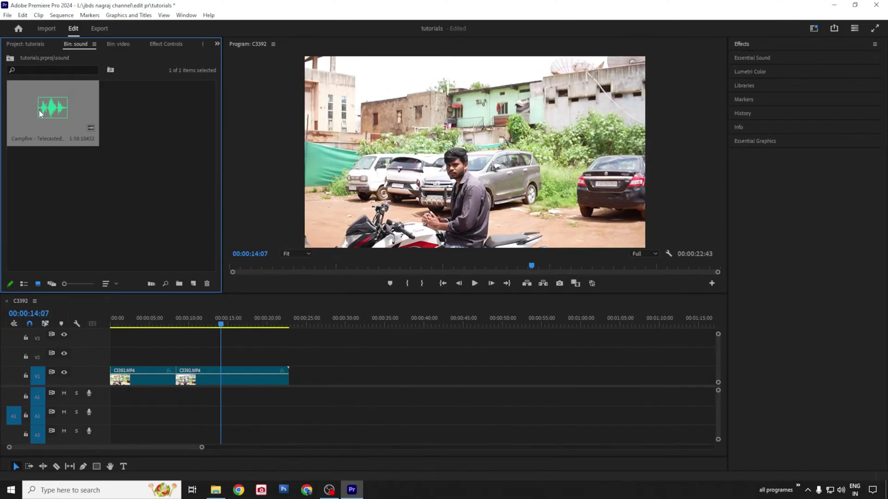
drag(40, 114, 109, 402)
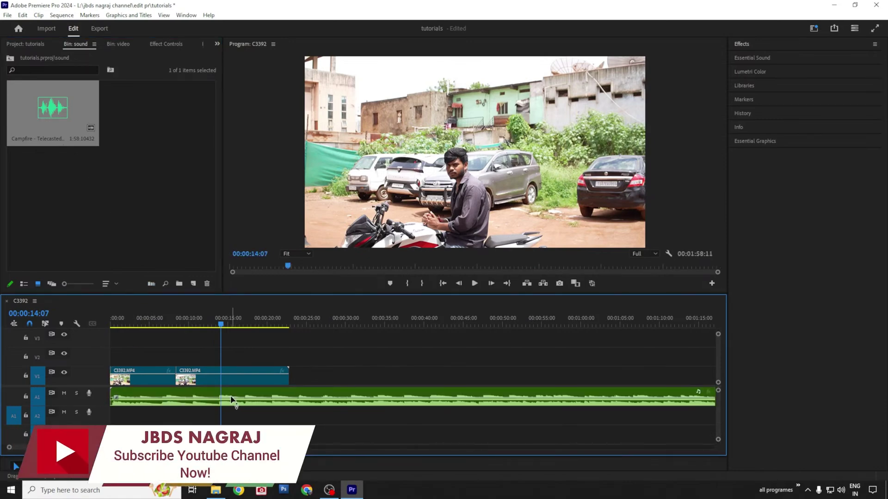
Cut the Campfire - Telecasted music on A1 with the Razor tool at 00:00:17:02 and 00:00:33:04.
click(220, 326)
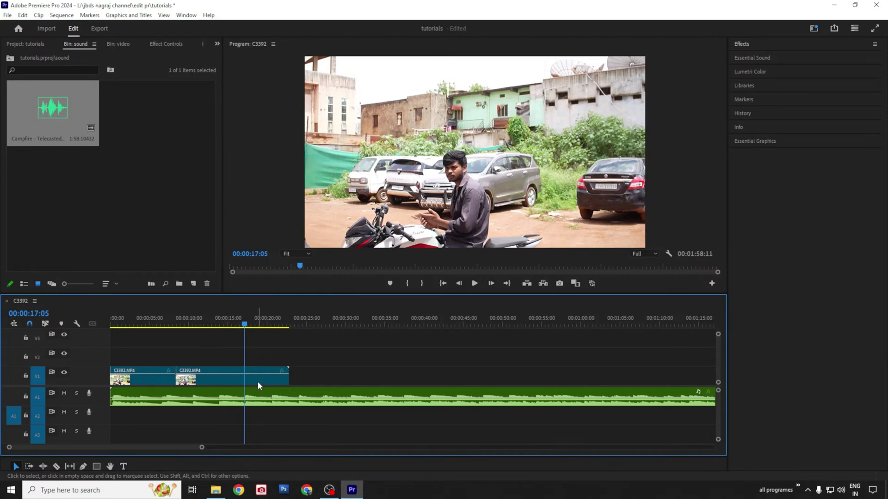
click(240, 324)
drag(240, 325, 245, 325)
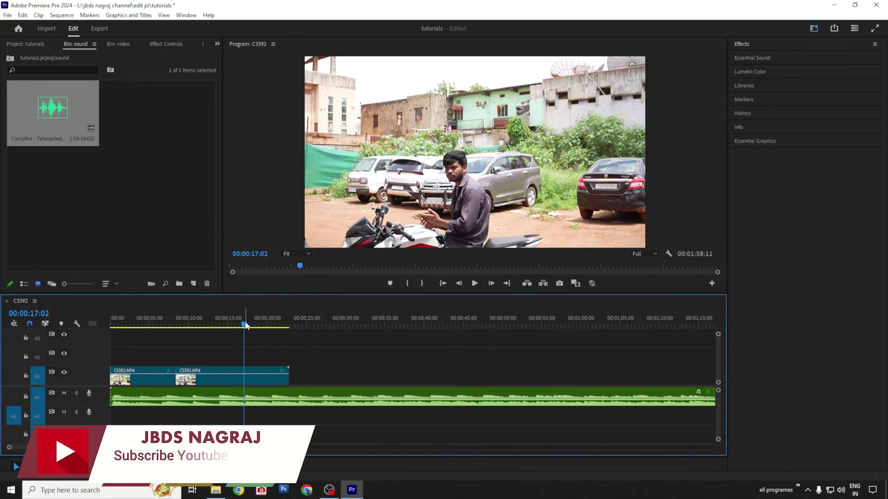
key(c)
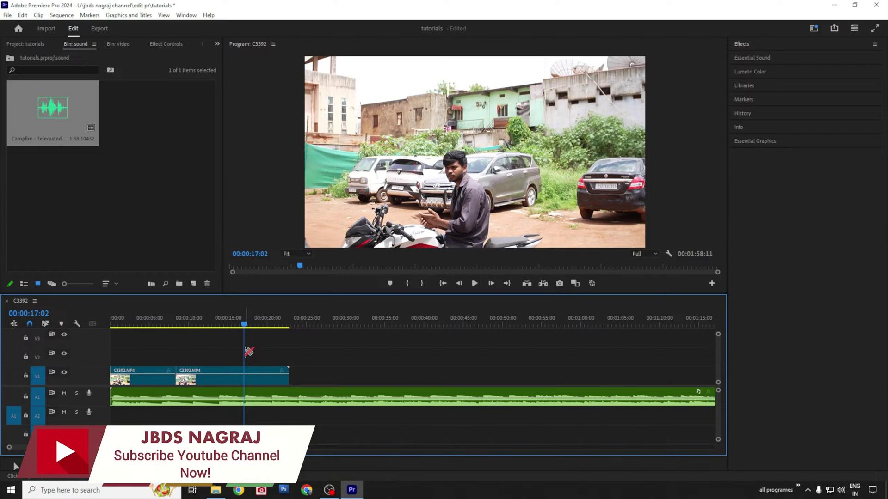
click(249, 395)
drag(246, 328, 369, 357)
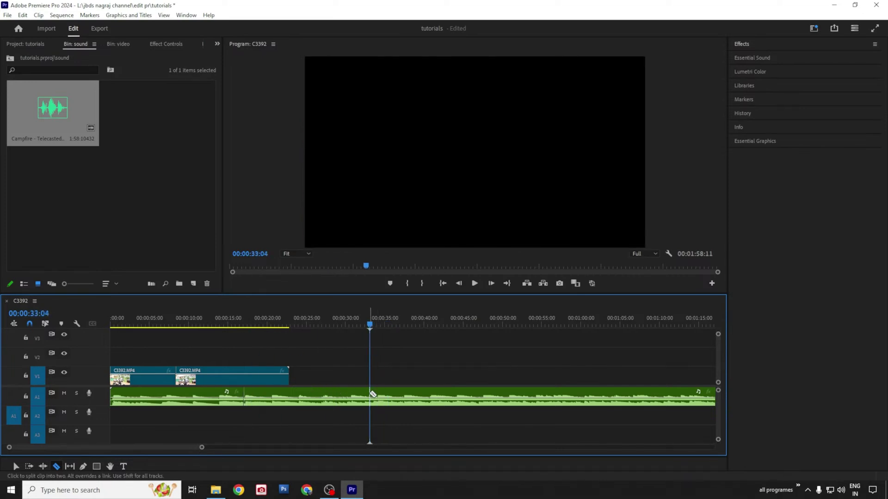
click(370, 391)
Delete the first two music segments on A1 and move the remaining segment to the start of the sequence.
key(v)
click(171, 396)
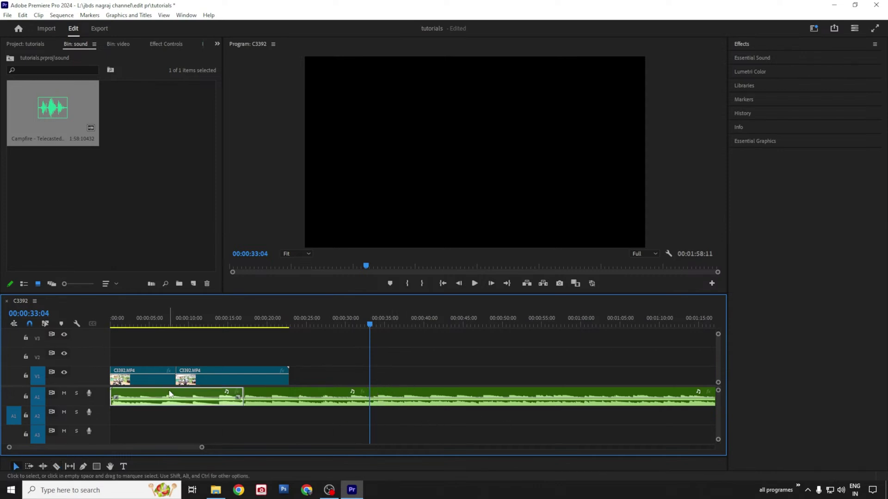
key(Delete)
click(291, 394)
key(Delete)
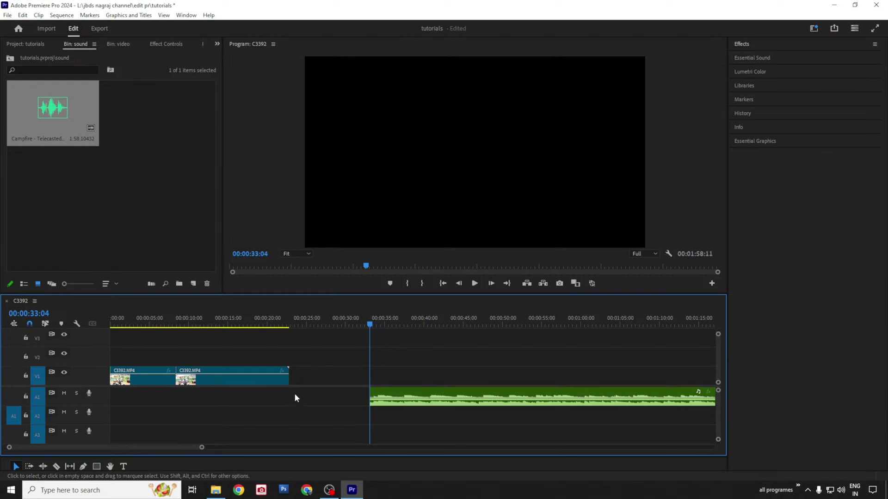
click(440, 395)
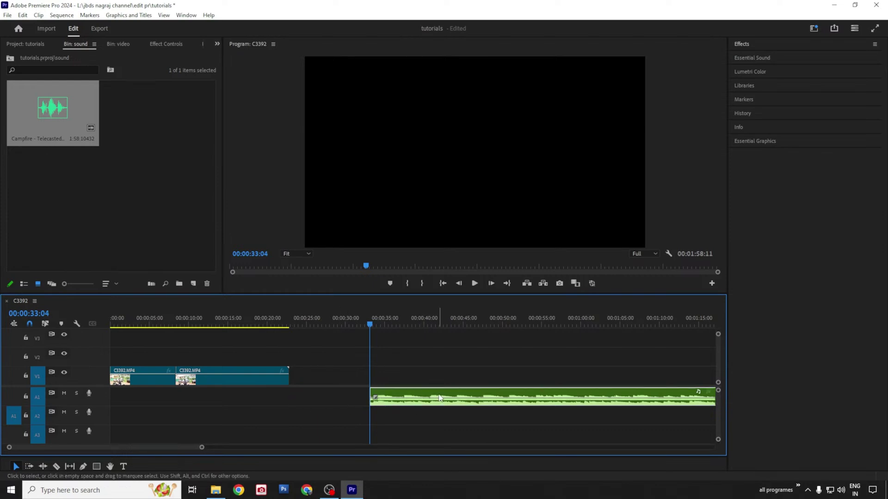
drag(466, 395, 194, 392)
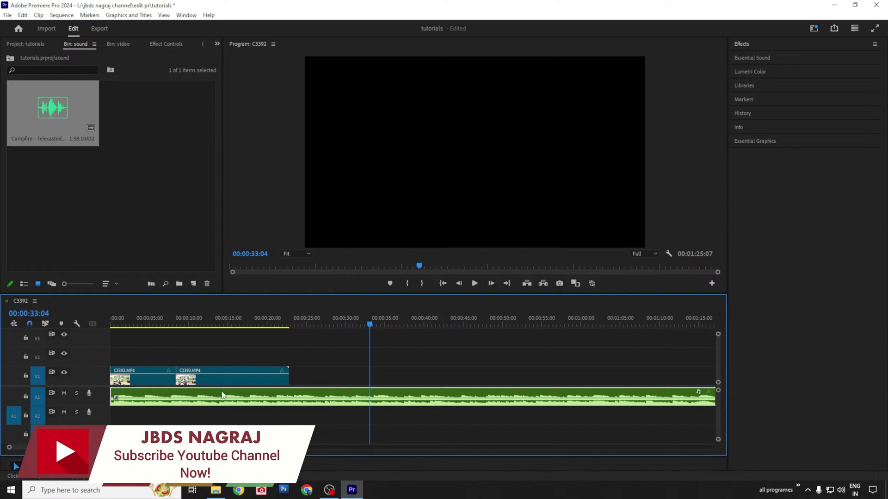
Split the music on A1 at the end of the video clips, 00:00:22:41, and delete the excess part after it.
click(290, 322)
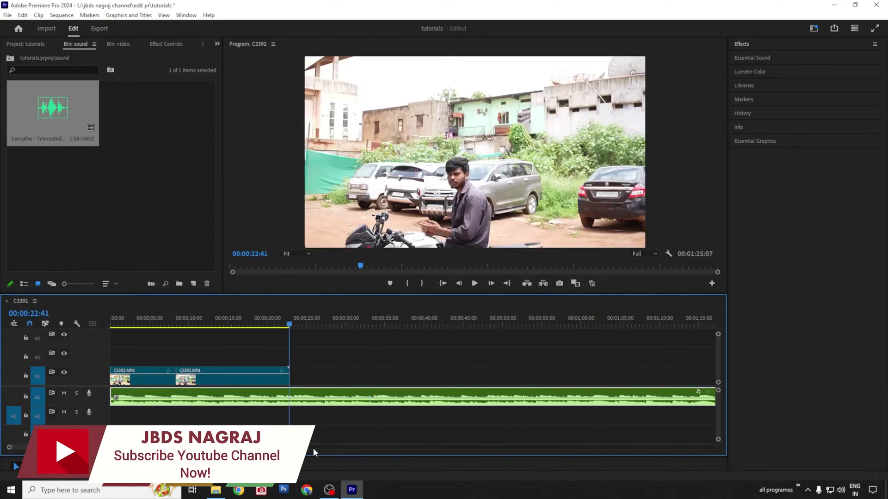
key(c)
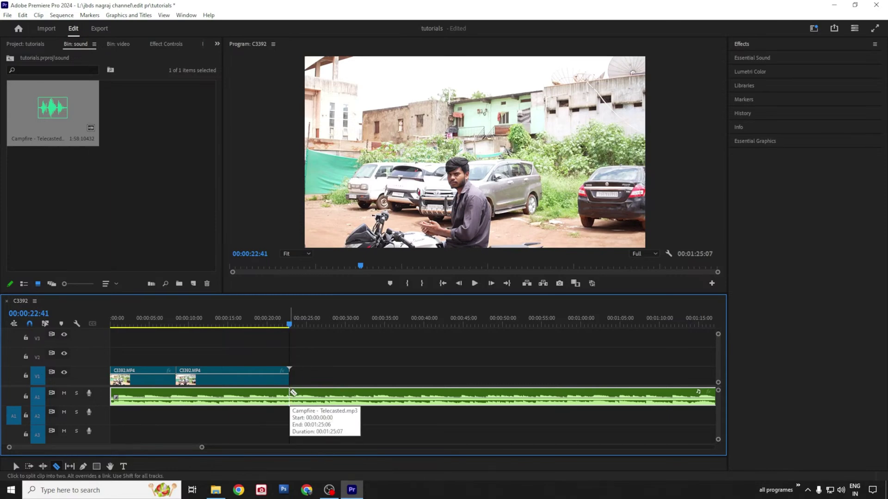
click(292, 392)
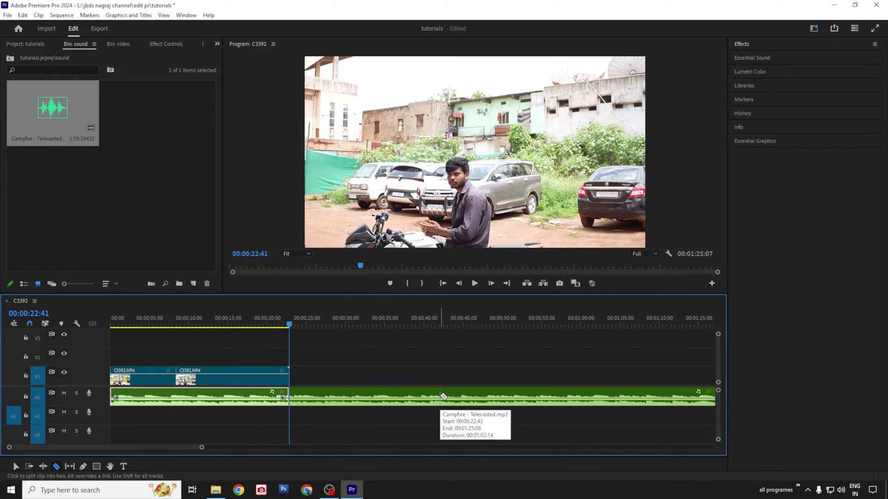
key(v)
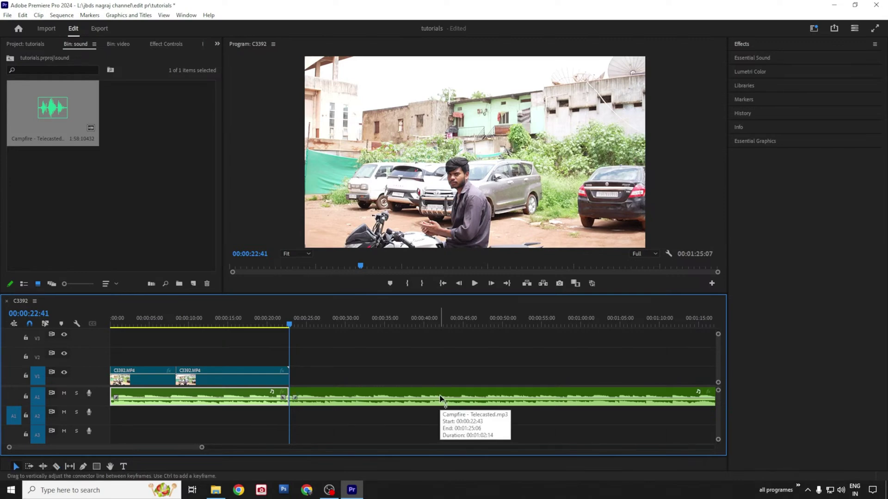
click(343, 396)
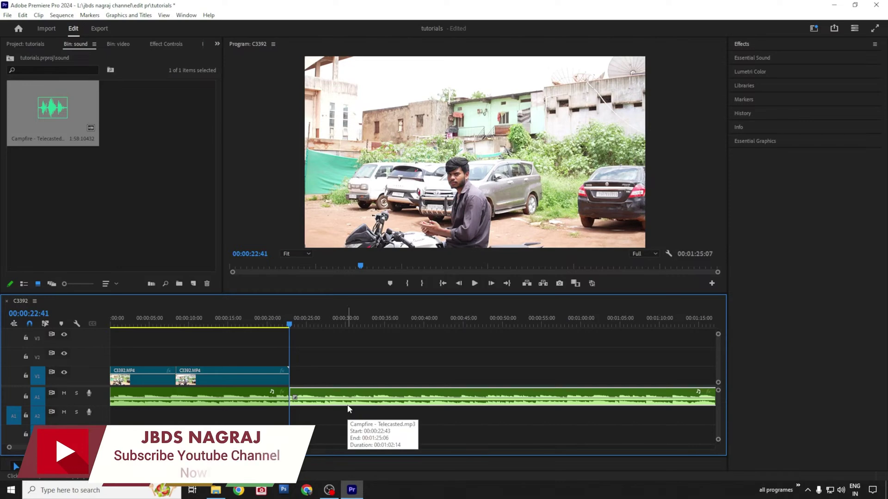
key(Delete)
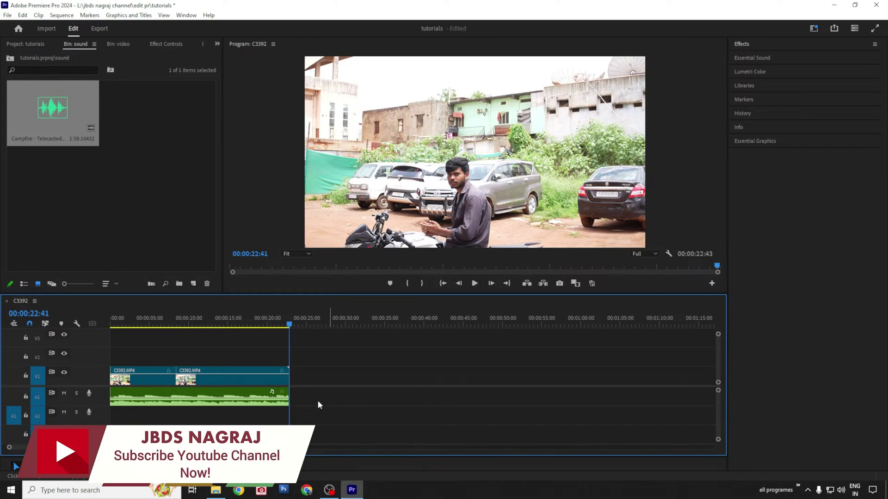
Mark an In point at the start of the sequence and an Out point at the end of the clips, about 00:00:22:38.
click(199, 319)
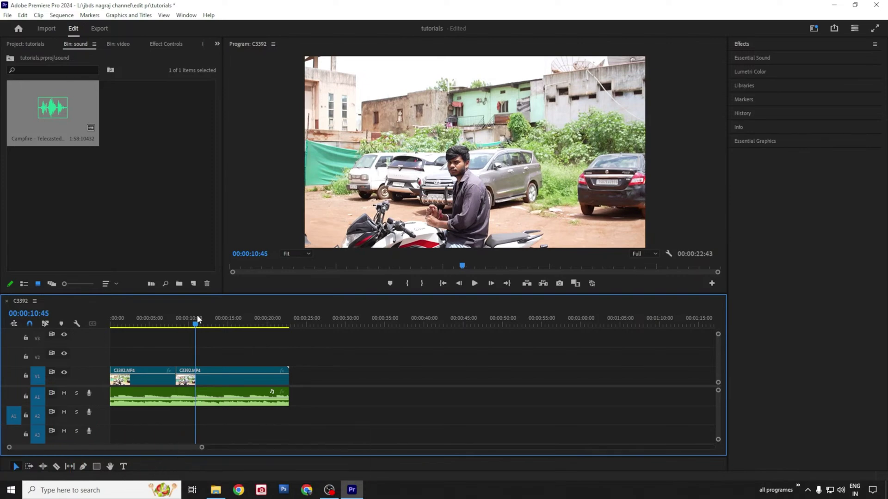
key(Home)
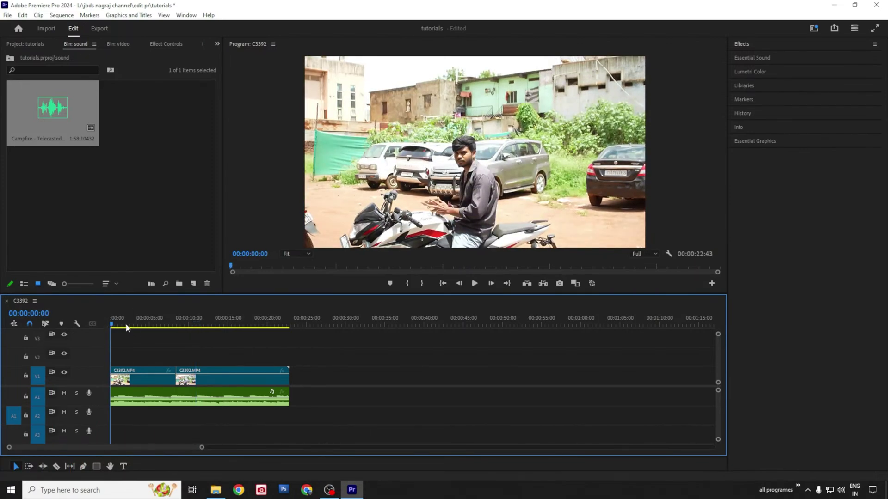
click(115, 378)
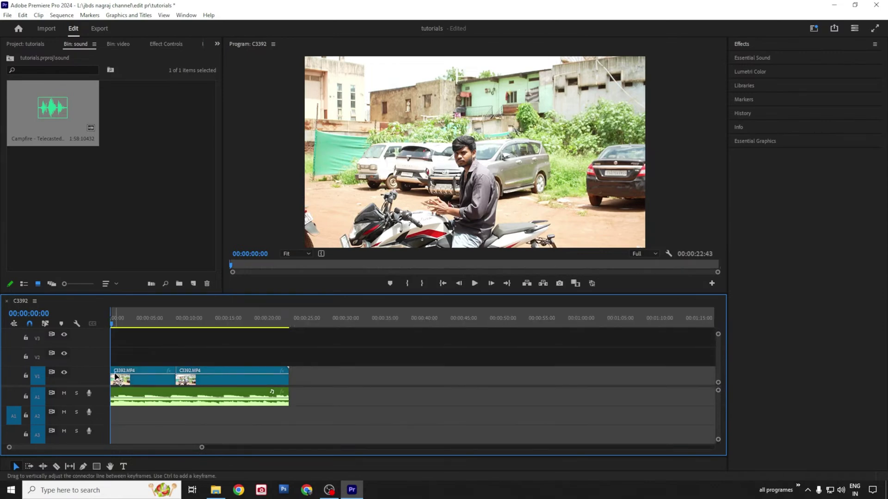
click(144, 324)
click(287, 323)
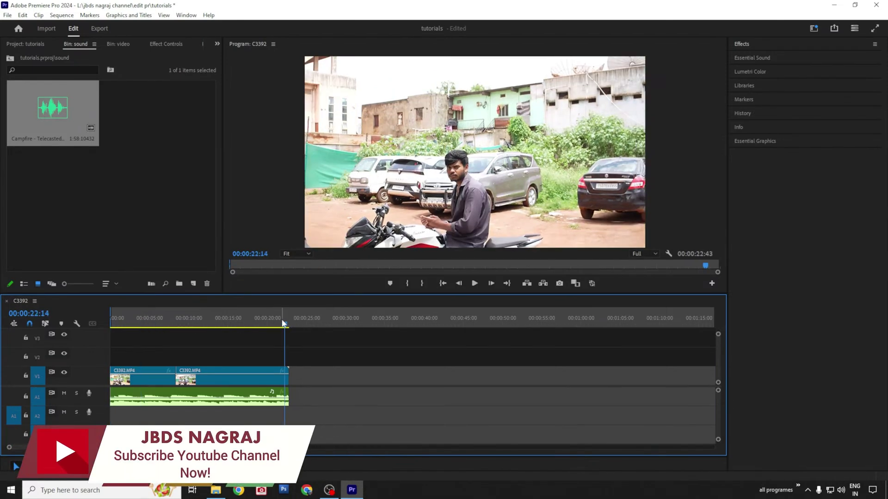
drag(283, 322, 290, 323)
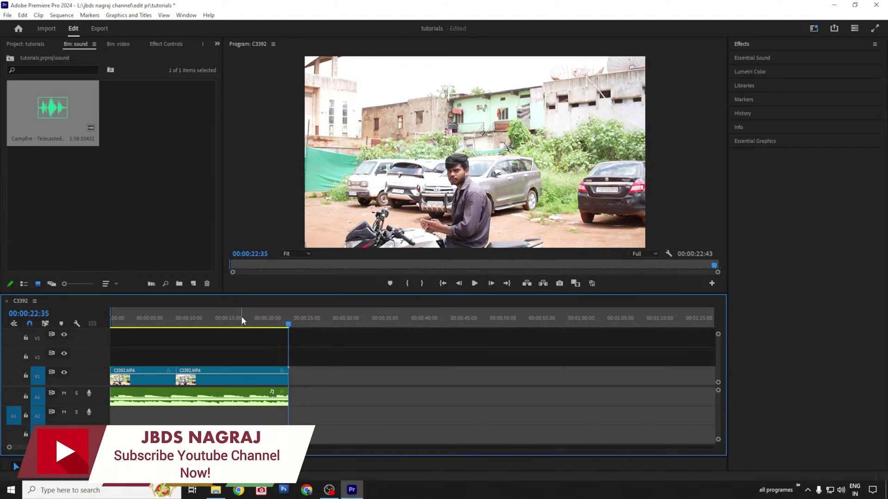
click(205, 317)
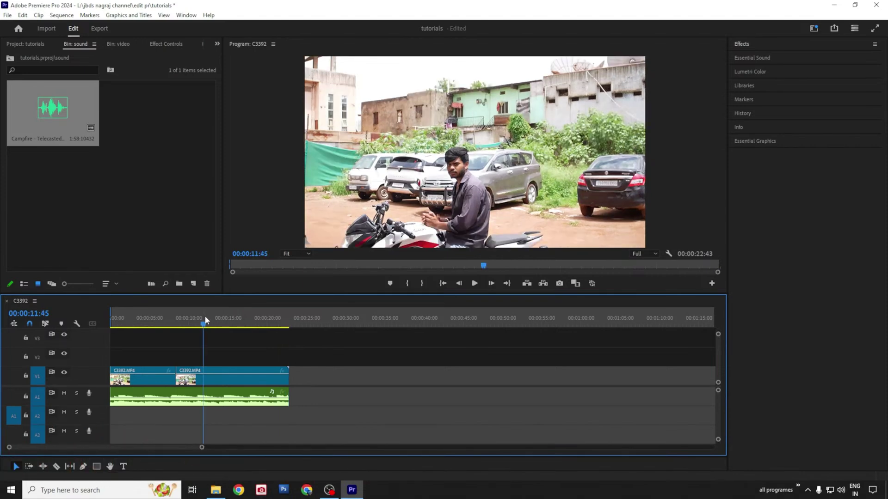
click(287, 318)
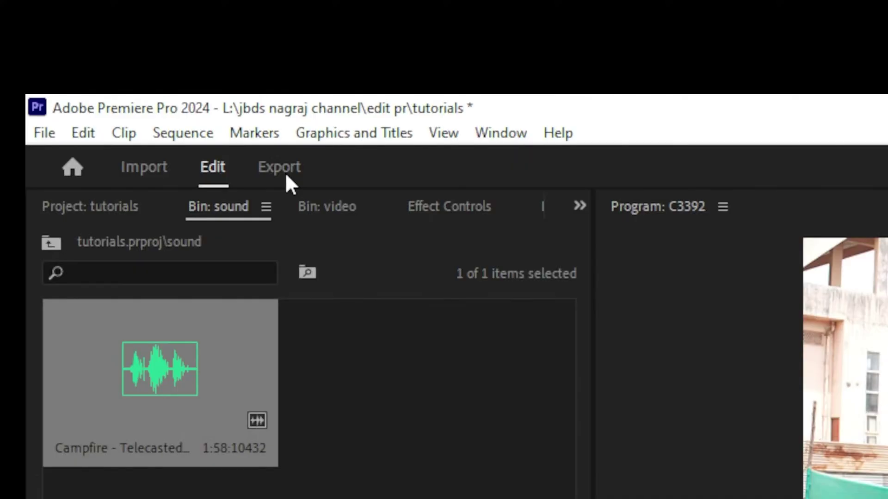
Open the export settings for the sequence, check the output folder, and name the output file tutorial.
click(101, 30)
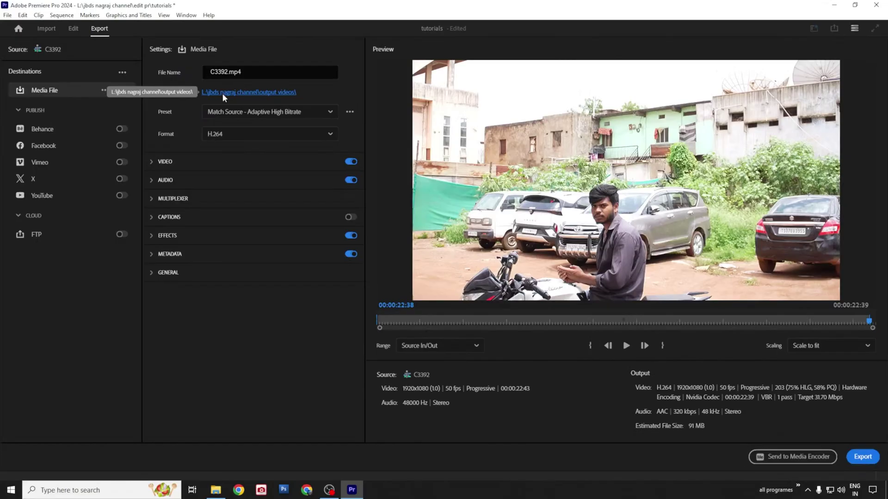
click(638, 183)
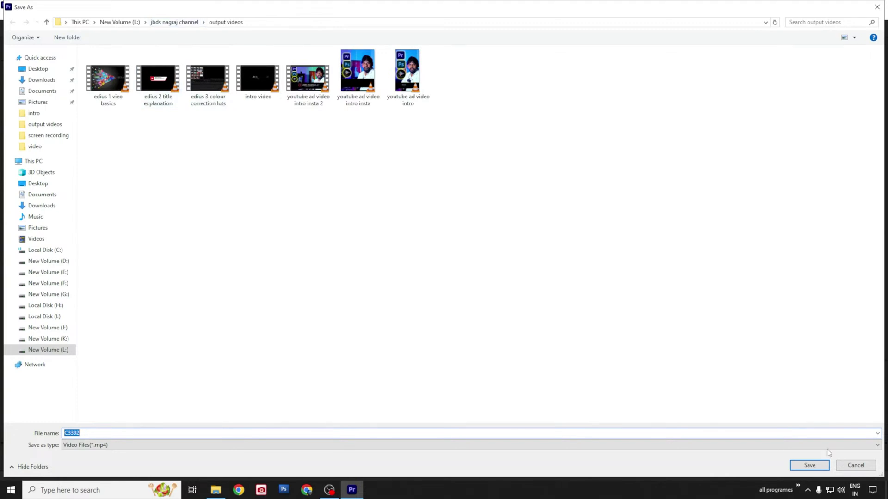
click(855, 465)
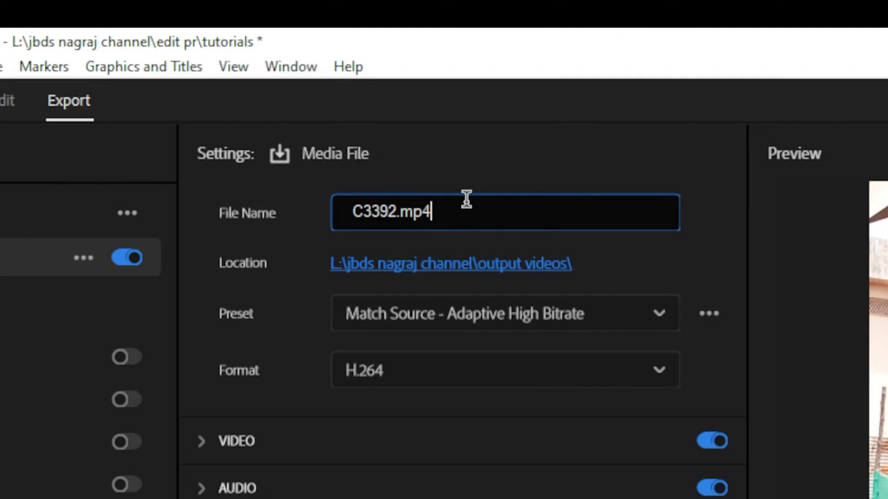
click(235, 78)
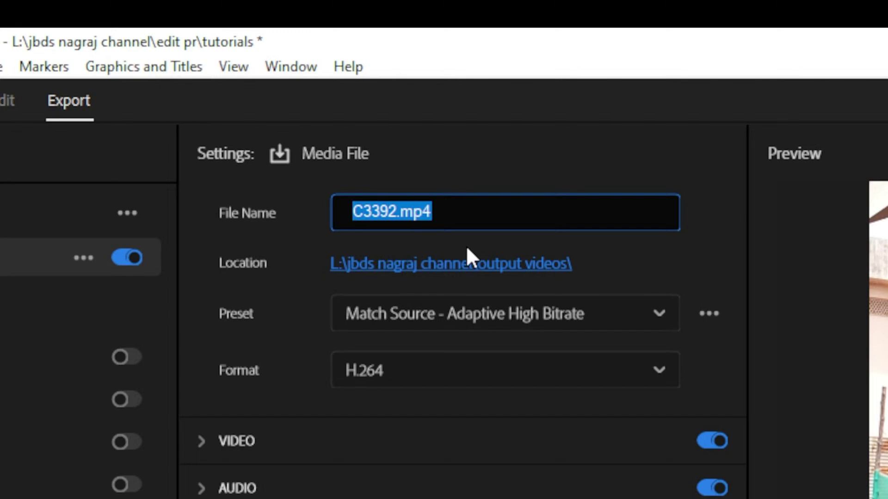
text(tutorial)
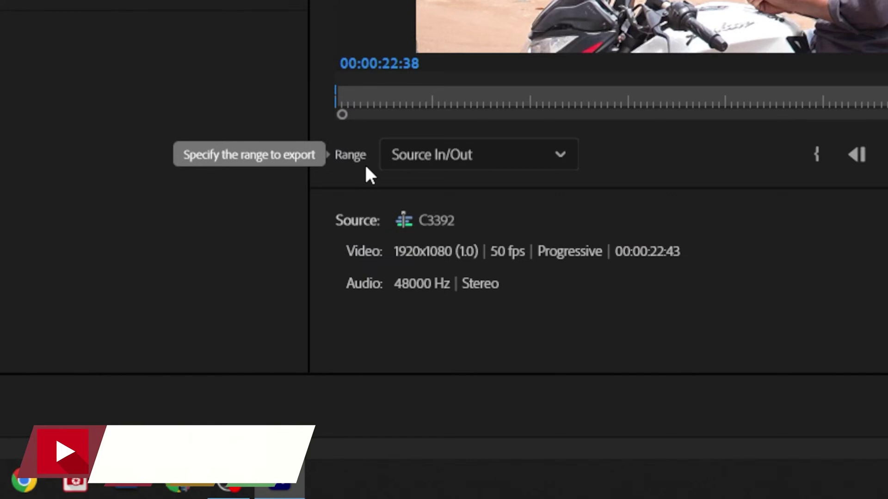
Compare the Entire Source and Source In/Out export ranges, keep Source In/Out, and export the video.
click(545, 164)
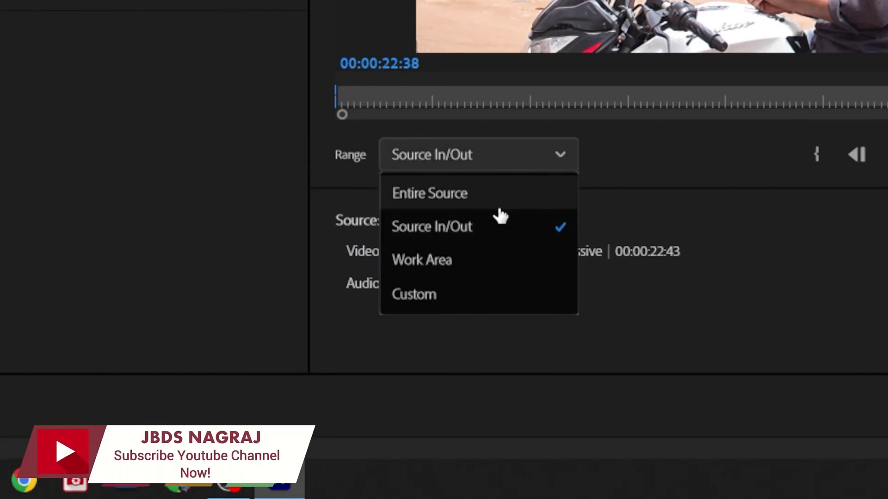
click(490, 229)
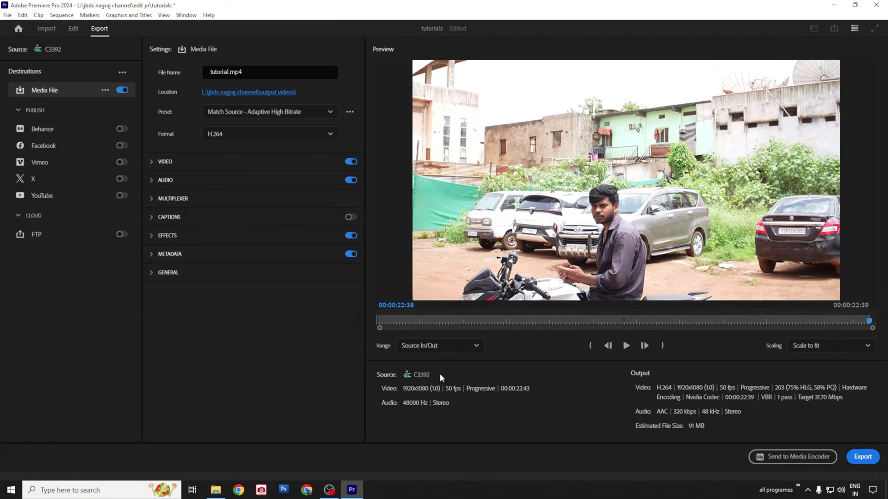
click(447, 350)
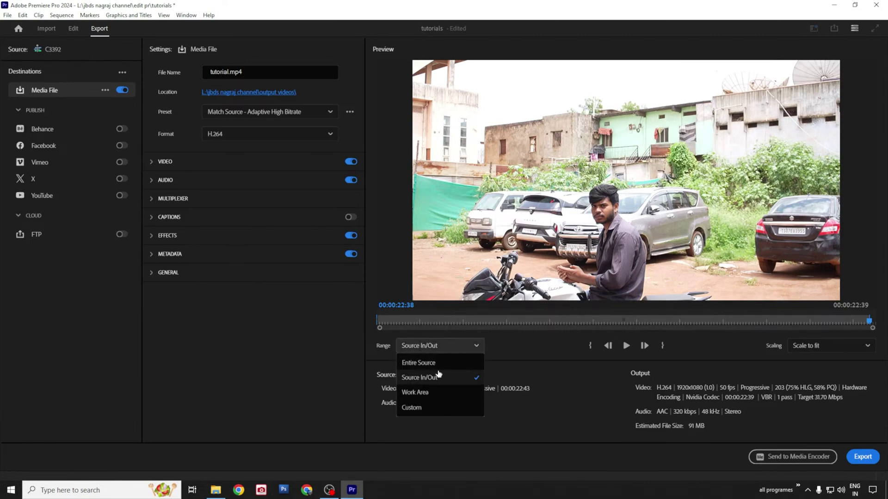
click(438, 364)
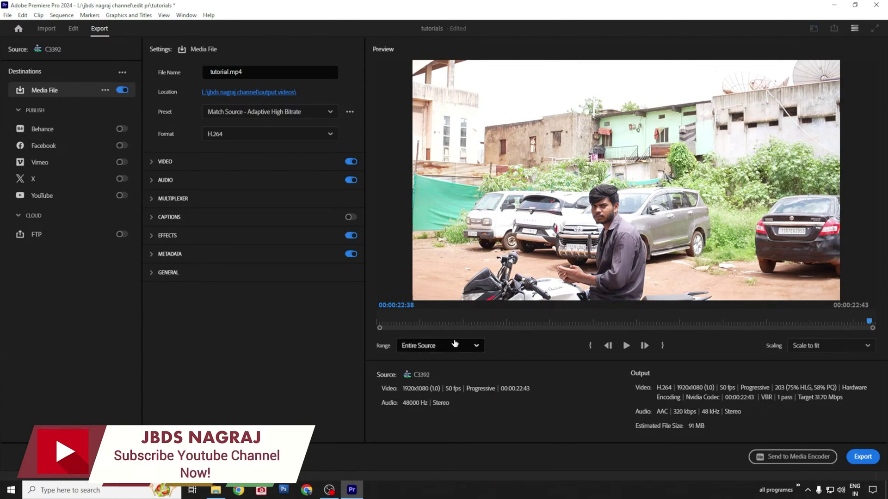
click(453, 350)
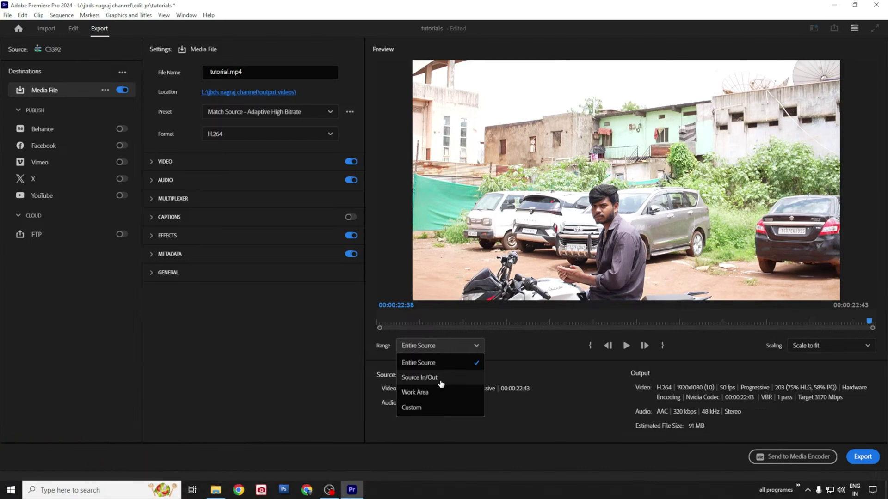
click(440, 382)
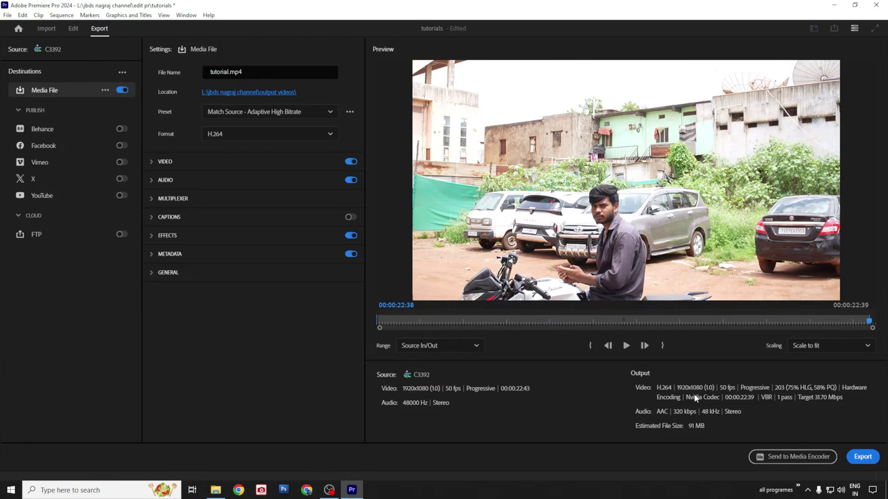
click(868, 457)
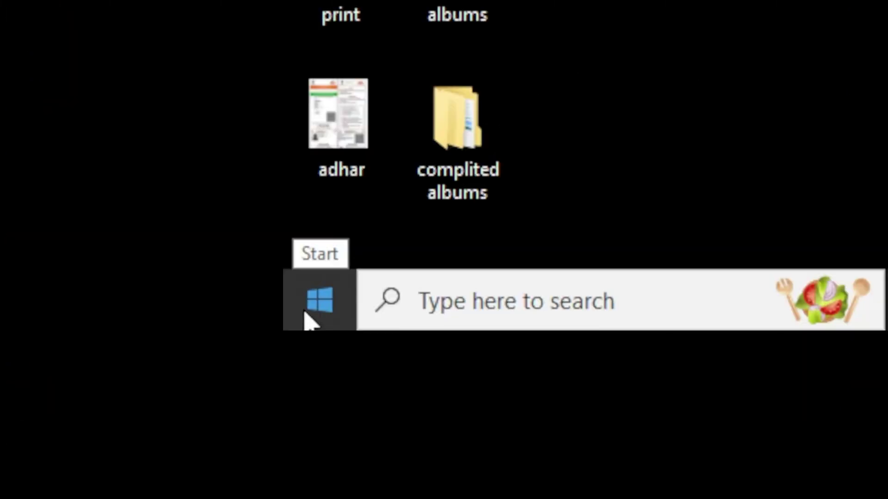
Launch Adobe Premiere Pro 2024.
click(8, 492)
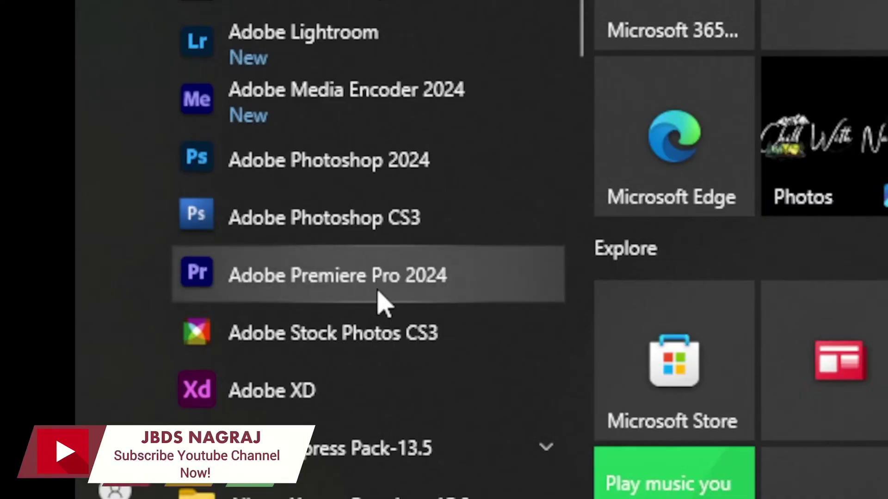
click(377, 290)
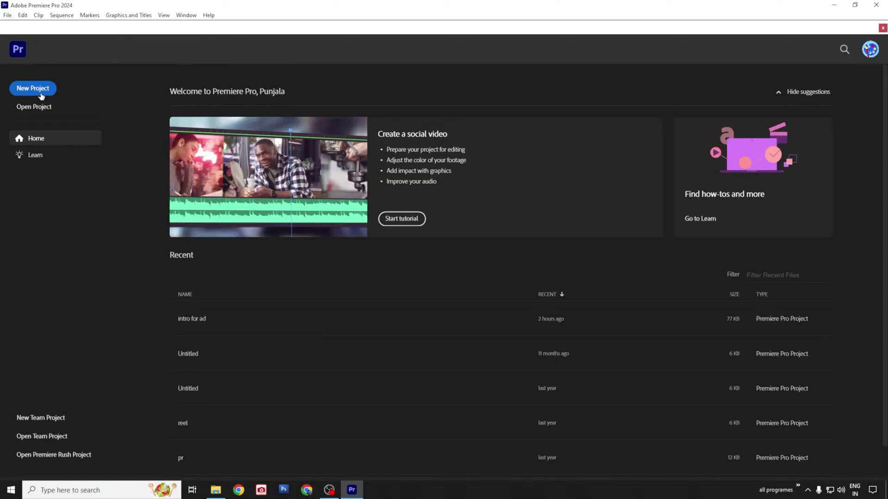
Create a new project named tutorials, checking the location choices and keeping the edit pr folder.
click(338, 319)
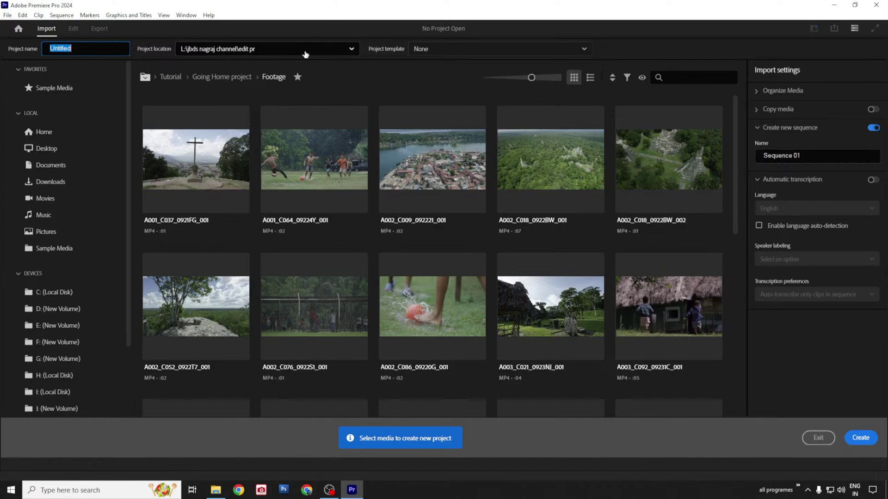
click(305, 54)
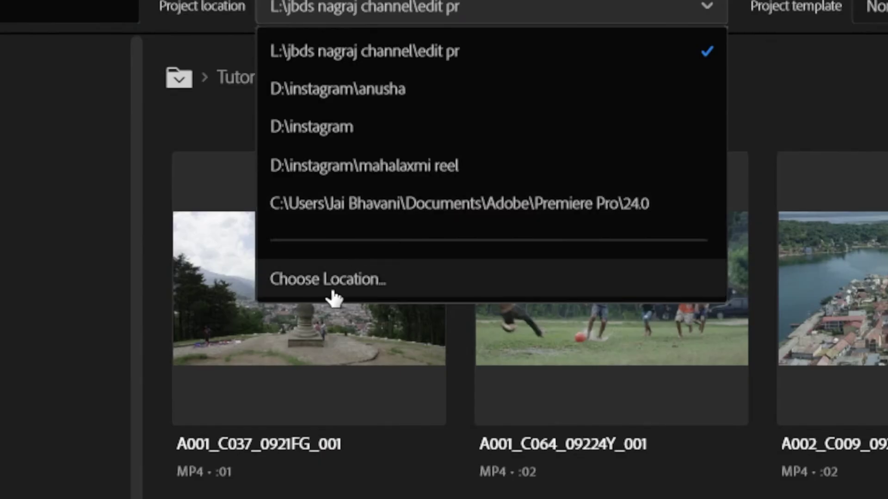
click(332, 292)
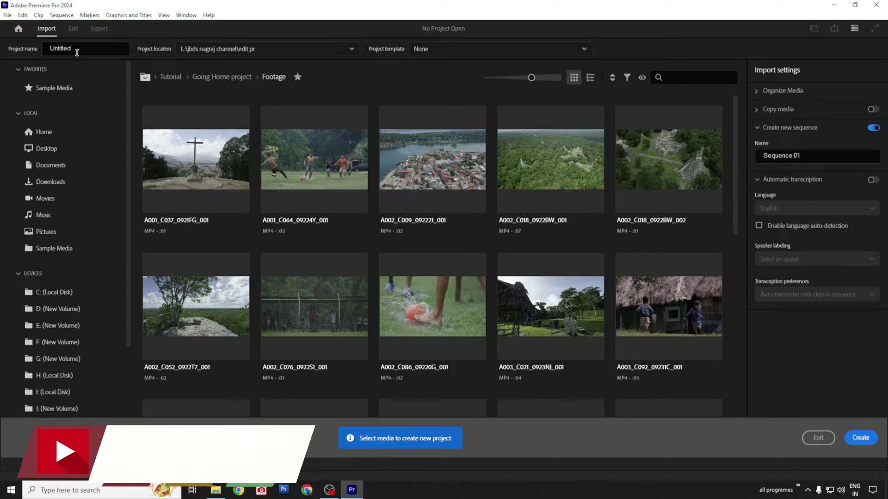
click(92, 49)
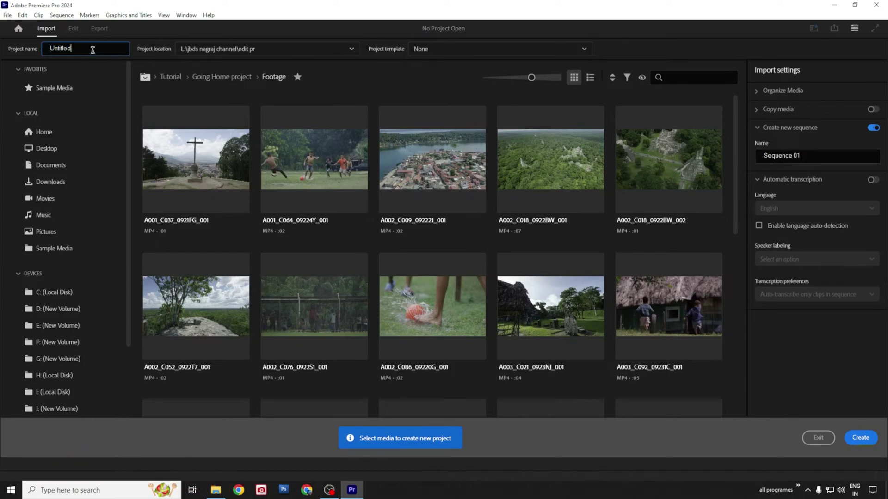
drag(73, 49, 44, 49)
text(tutorials)
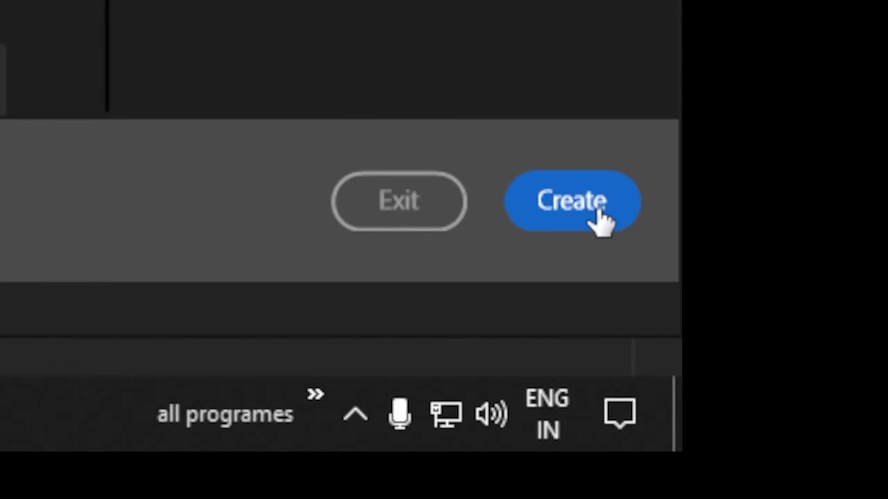
click(598, 212)
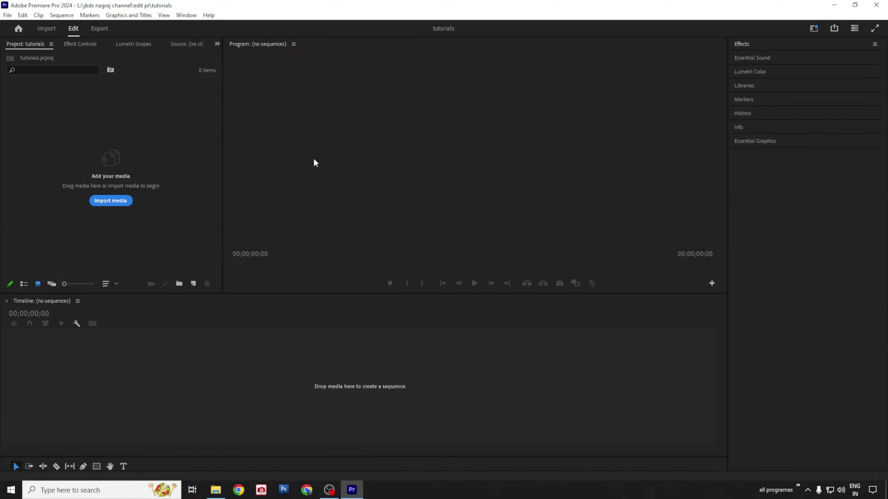
click(192, 16)
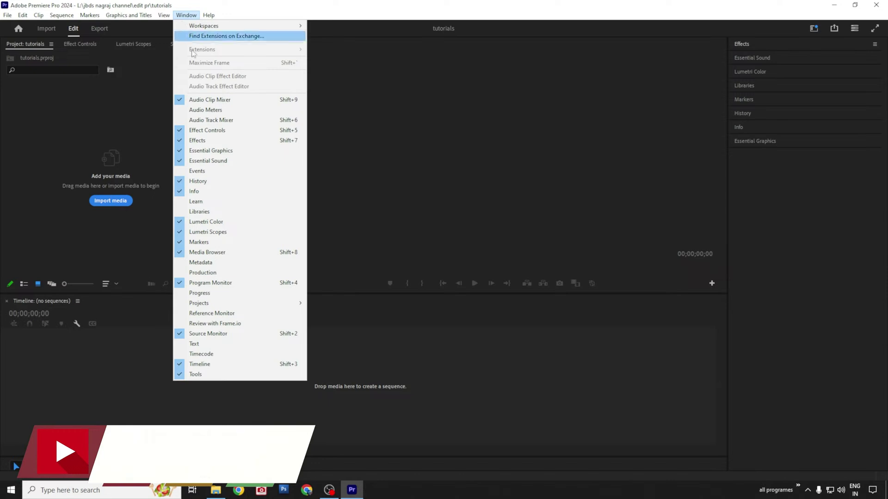
click(236, 350)
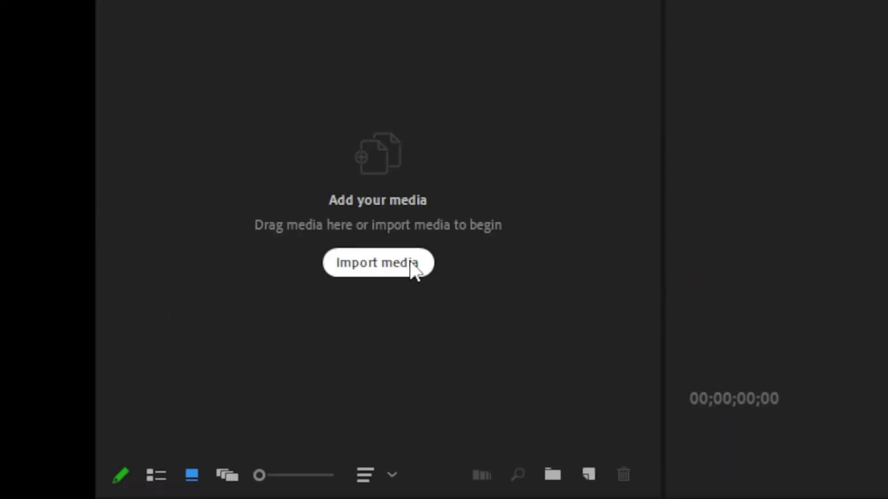
Create a bin named video in the empty project.
click(315, 94)
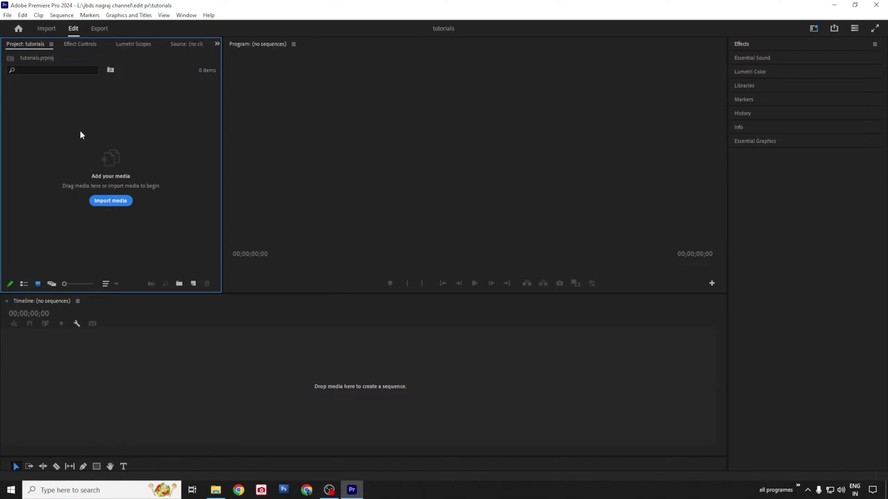
right_click(297, 77)
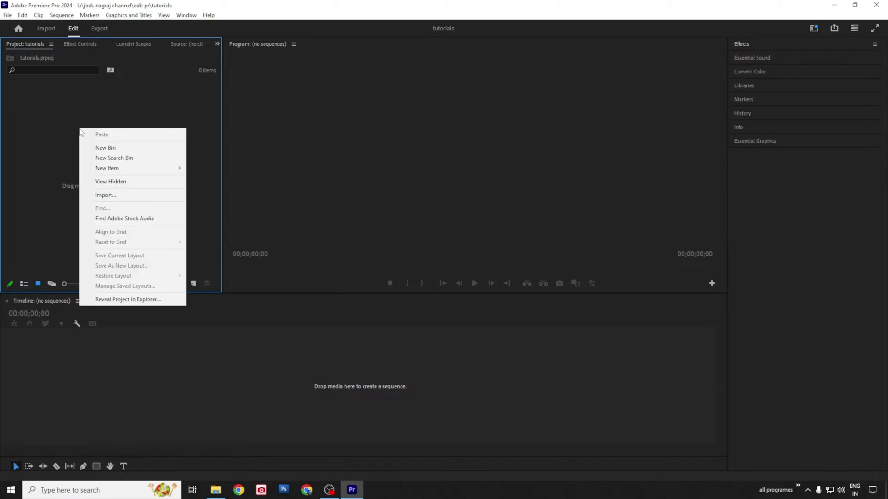
click(102, 148)
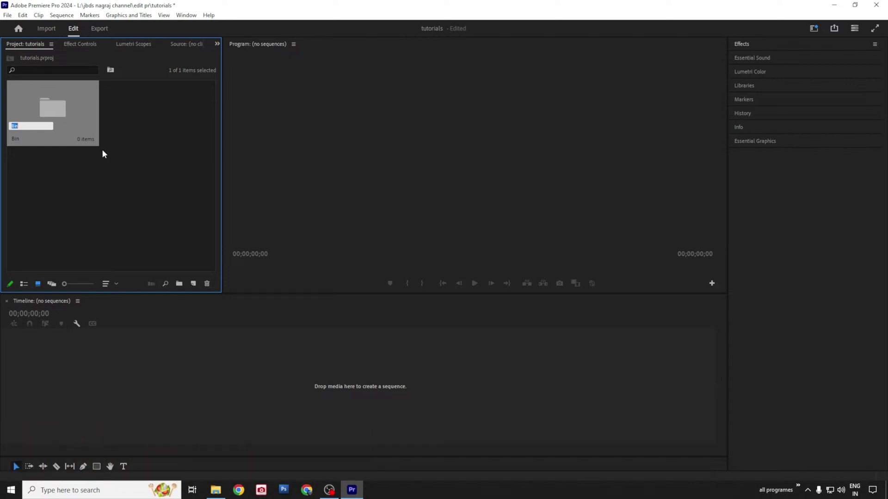
text(video)
click(154, 181)
Add a second bin named sound beside the video bin.
right_click(191, 177)
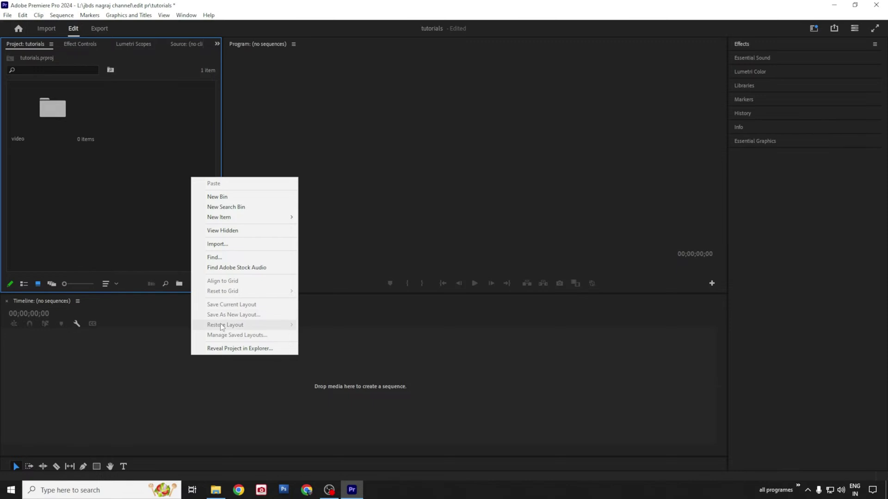
click(223, 198)
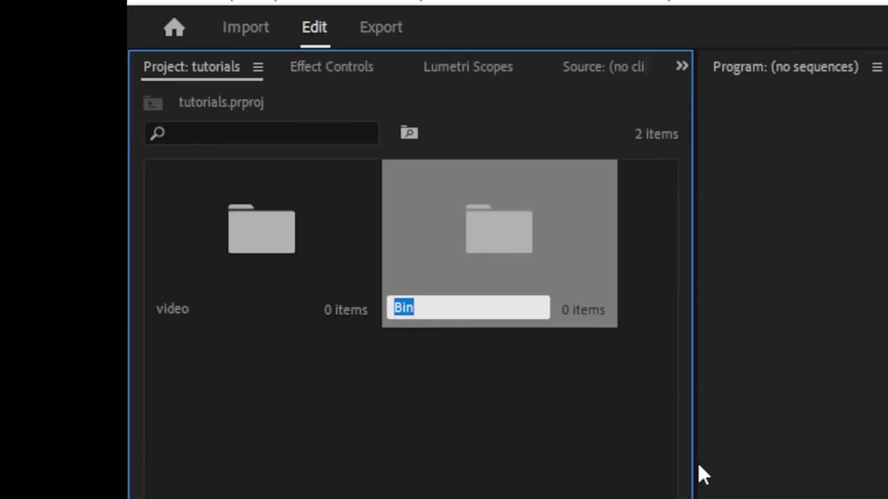
text(sound)
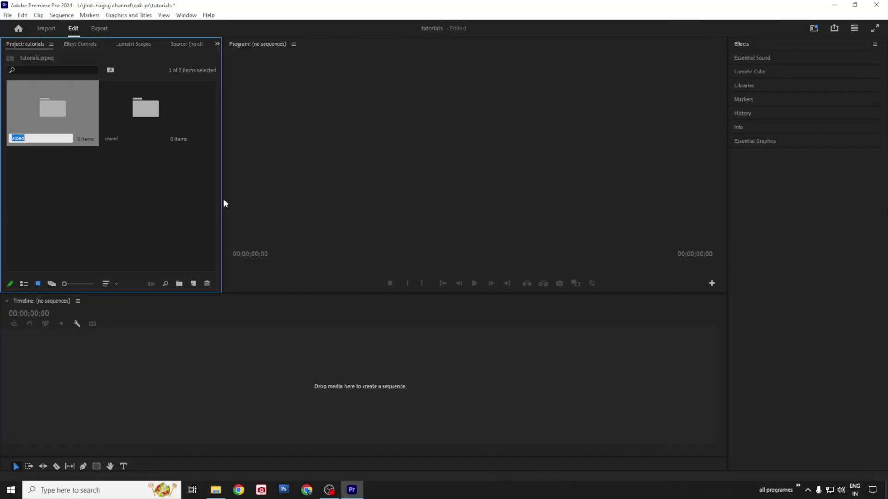
click(318, 467)
Add a third bin named animatin to the project.
right_click(317, 461)
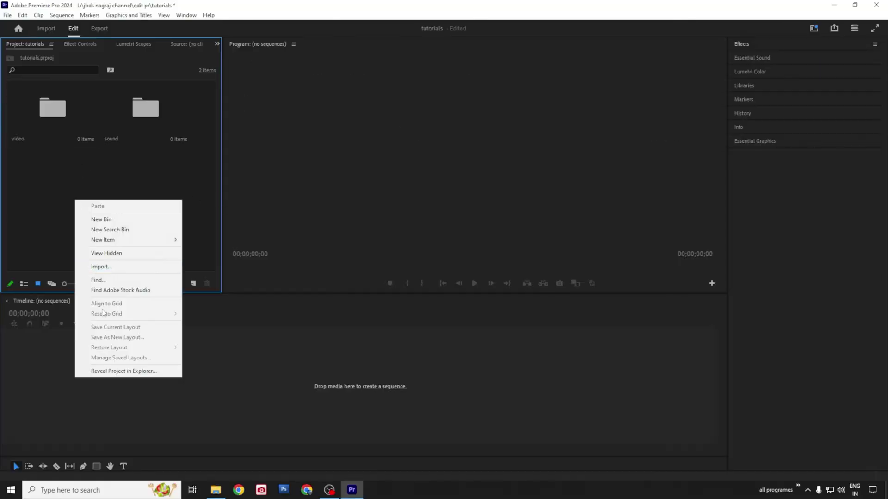
click(106, 227)
click(545, 200)
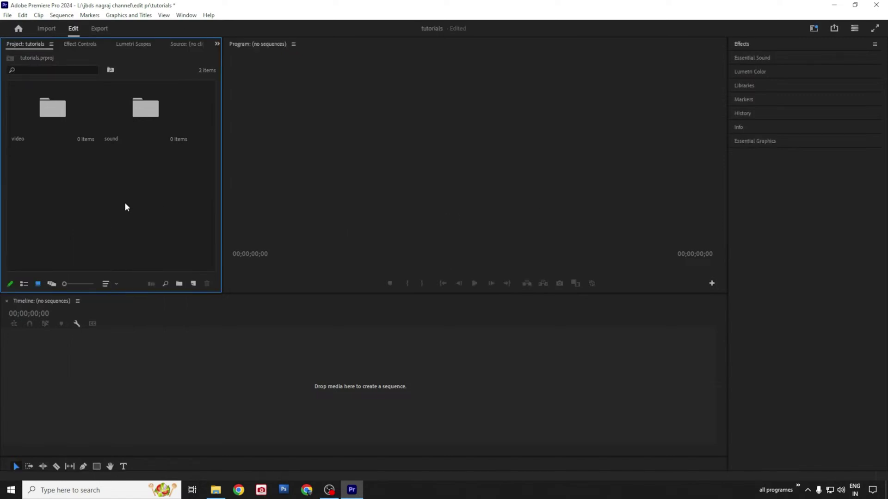
right_click(121, 201)
click(158, 219)
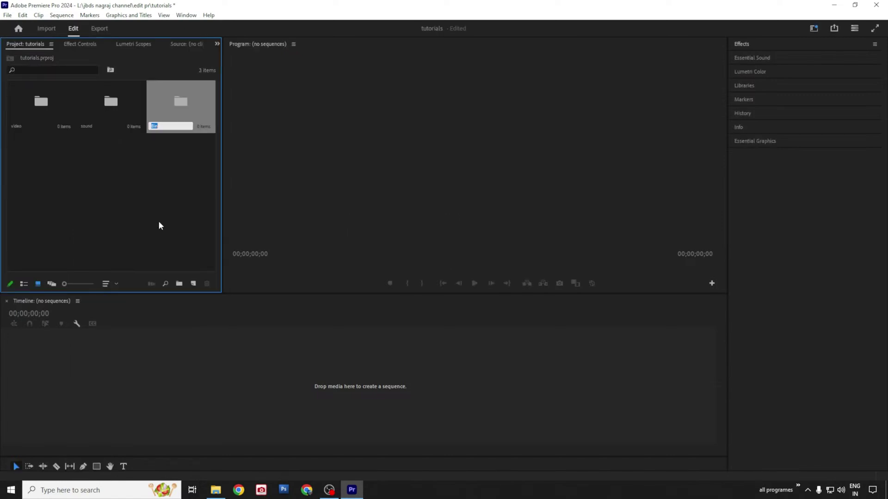
text(animatin)
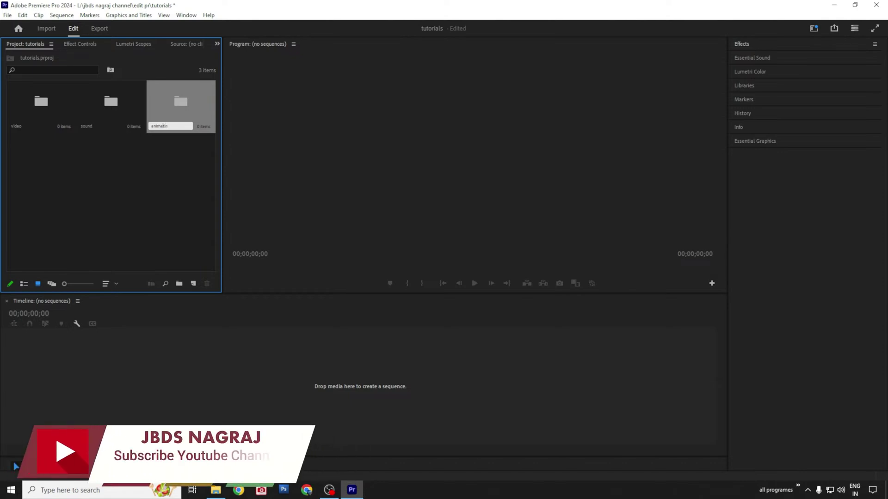
key(Return)
Import all files from the testing video folder on the L: drive into the video bin and dismiss the import message.
double_click(28, 107)
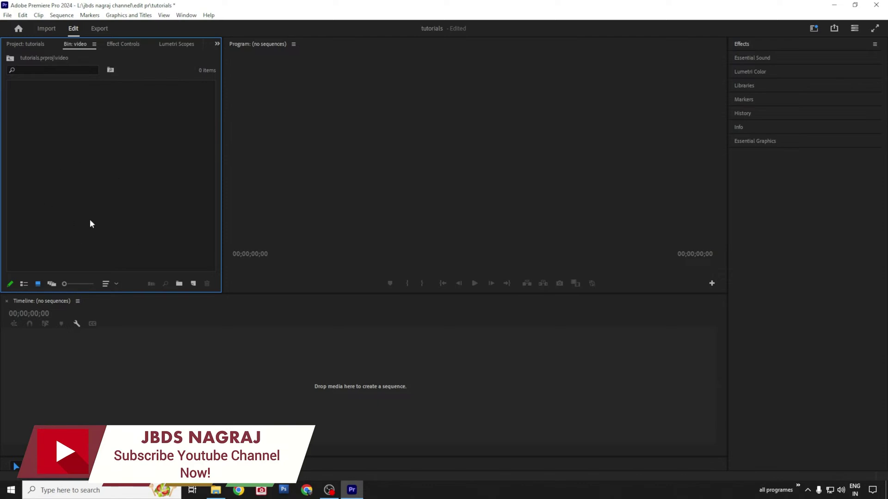
double_click(107, 185)
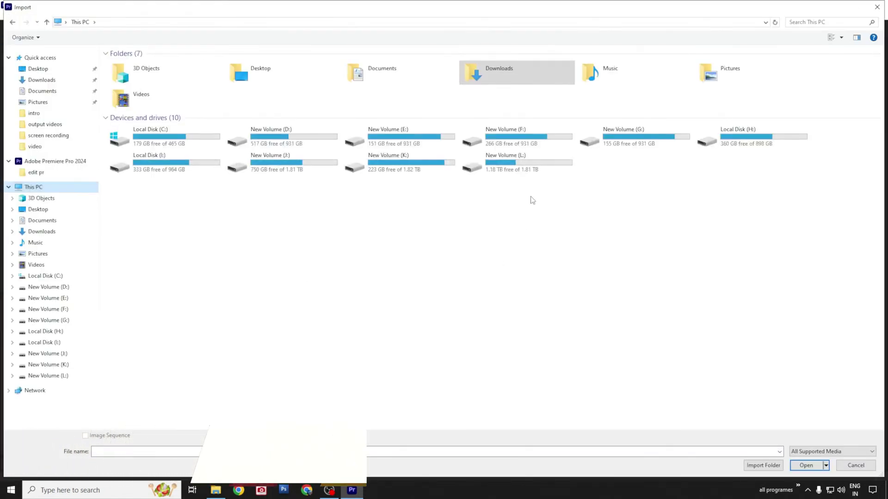
click(520, 159)
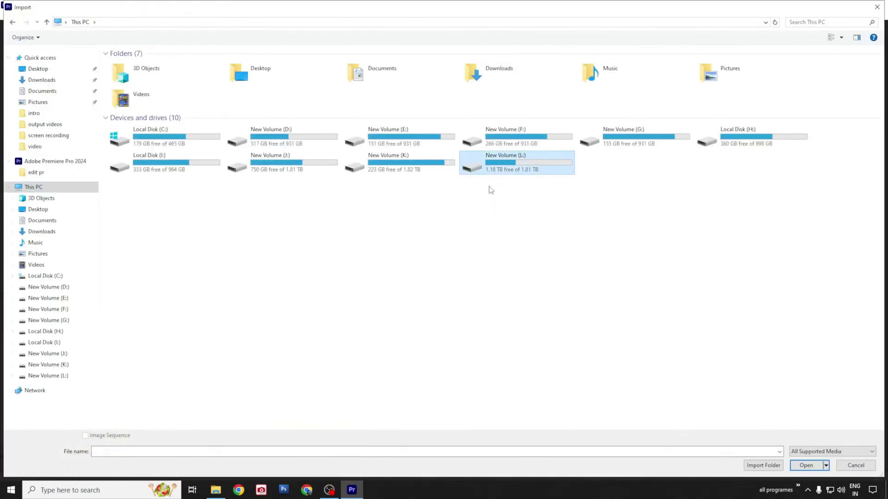
double_click(498, 167)
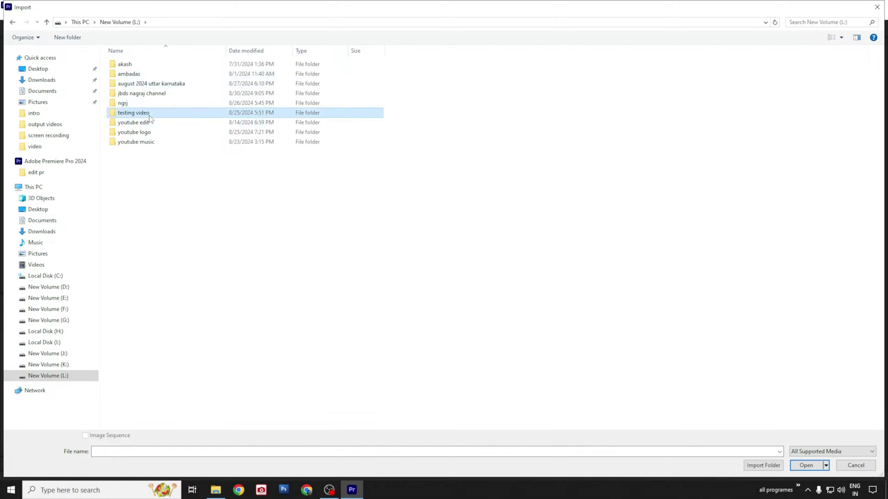
double_click(148, 113)
key(ctrl+a)
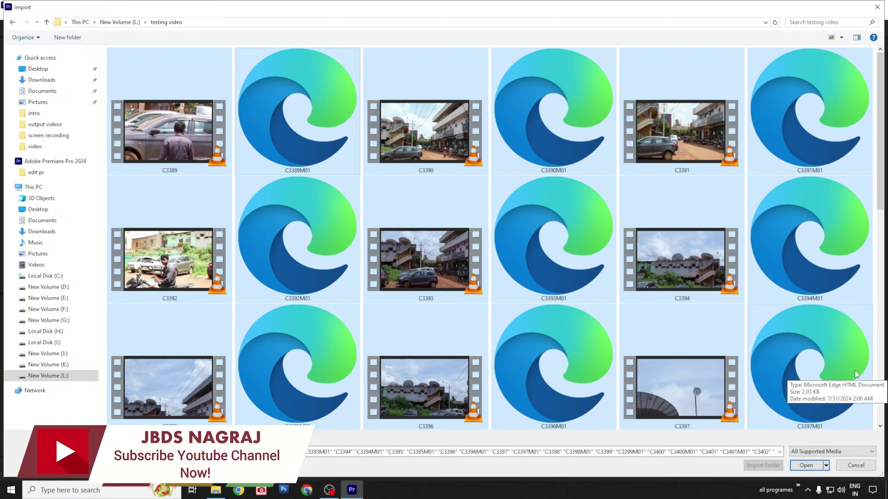
click(822, 465)
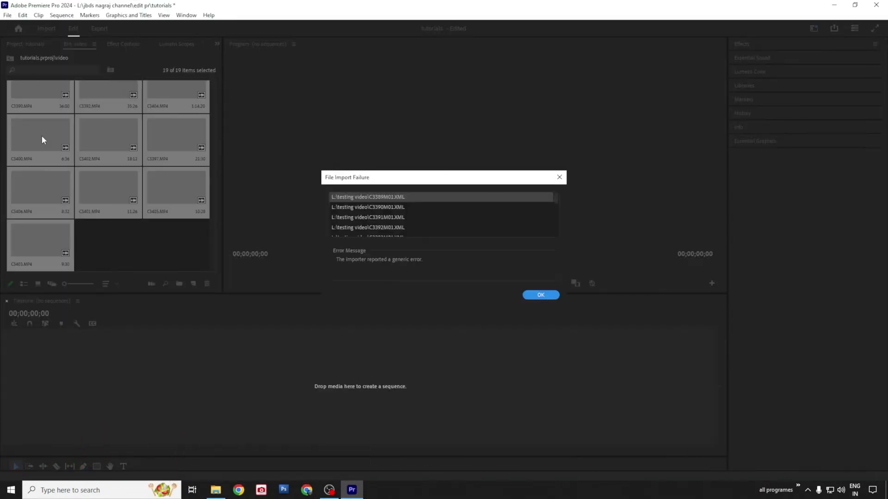
click(537, 295)
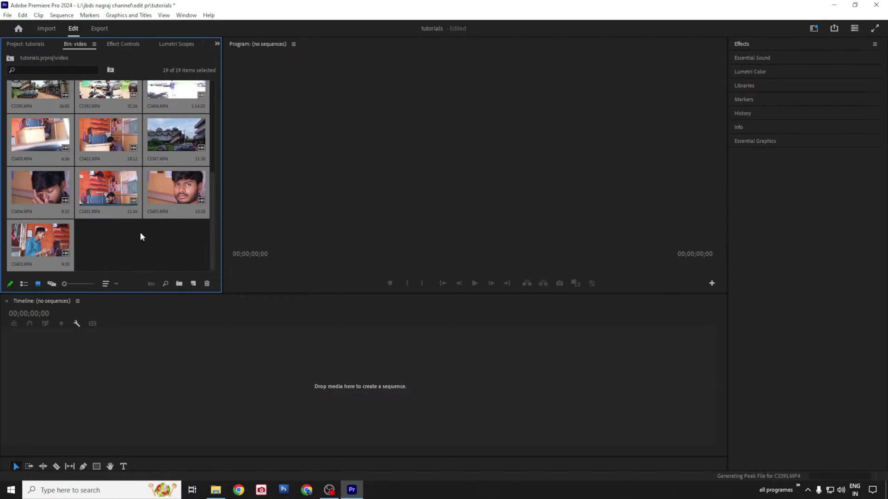
Create a sequence from C3392.MP4 in the video bin and place the clip at the start of track V1.
scroll(141, 236, up, 3)
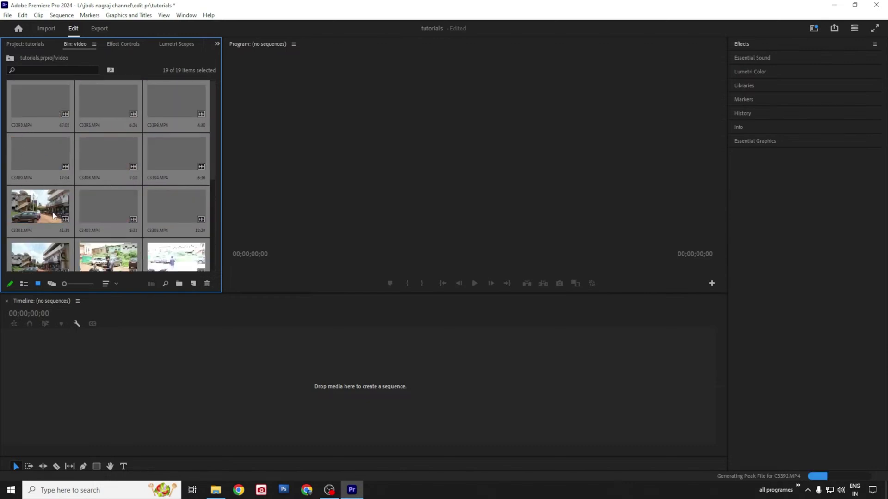
scroll(118, 212, down, 1)
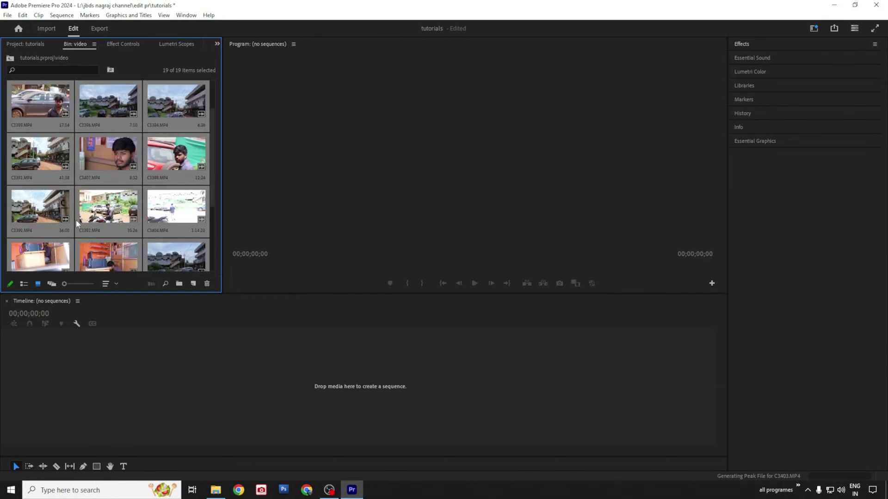
click(117, 211)
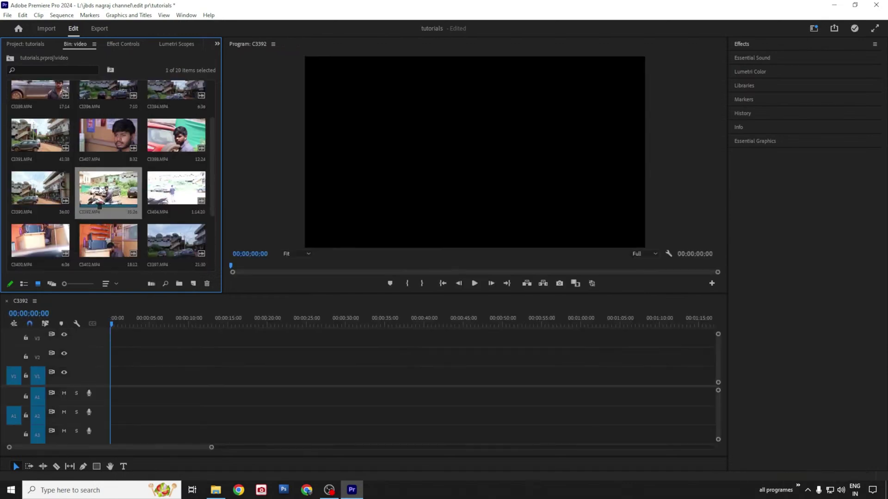
drag(100, 189, 113, 391)
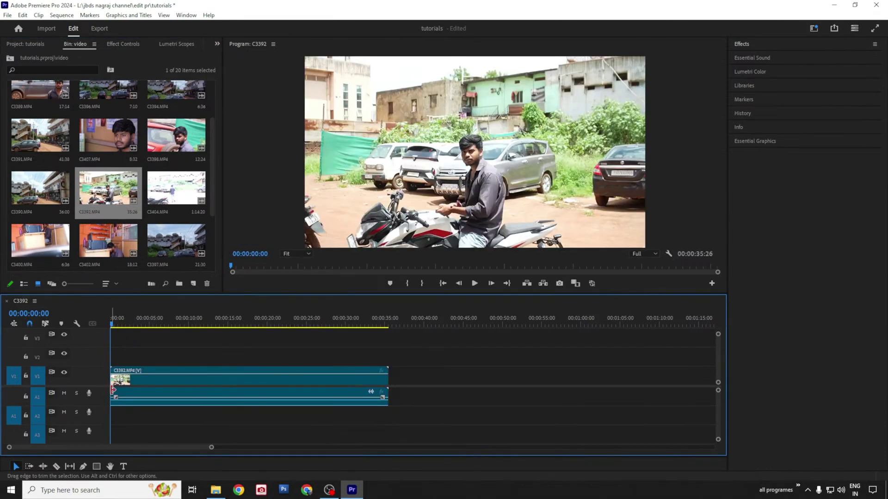
Scrub through the C3392.MP4 clip and cut it at 00:00:05:15 with the Razor tool.
drag(184, 322, 219, 322)
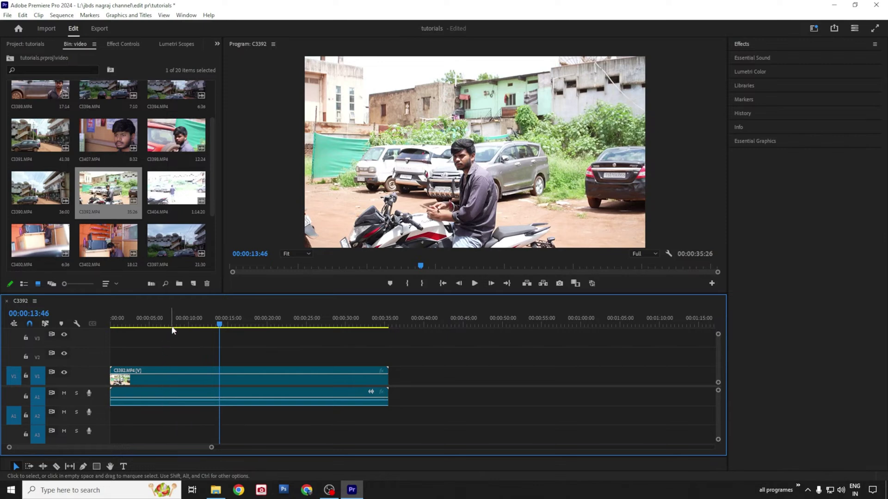
click(194, 324)
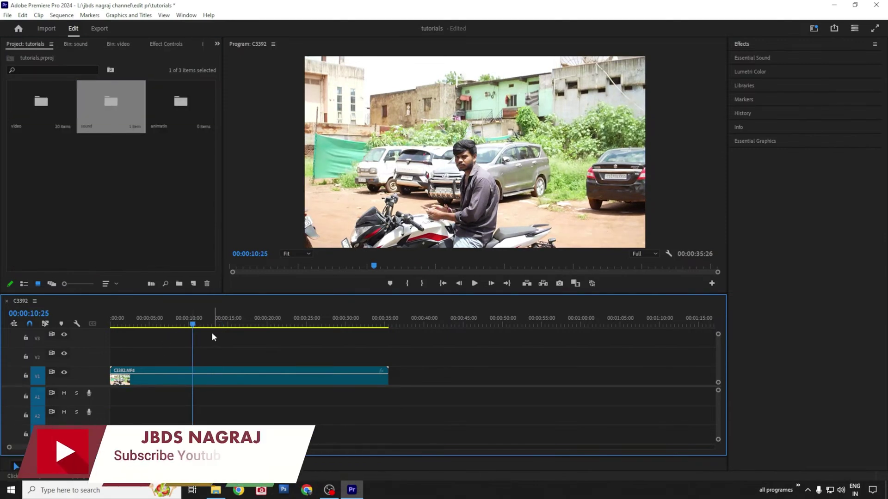
drag(194, 327, 151, 368)
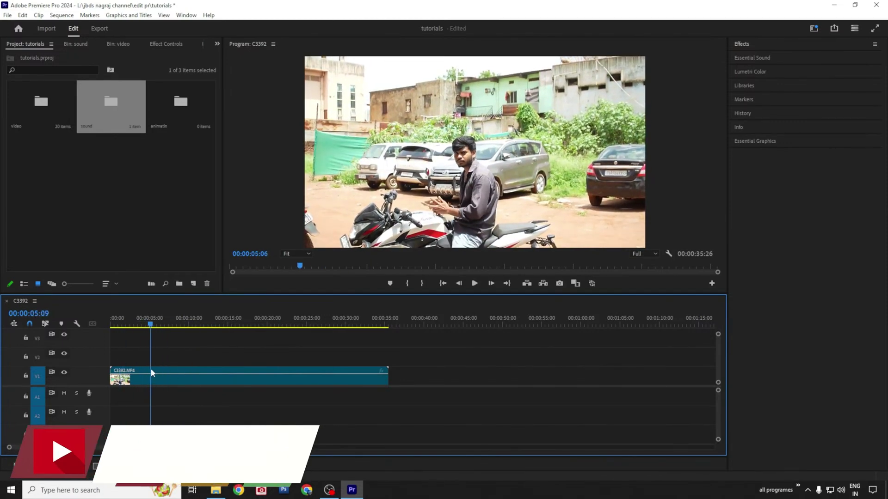
key(c)
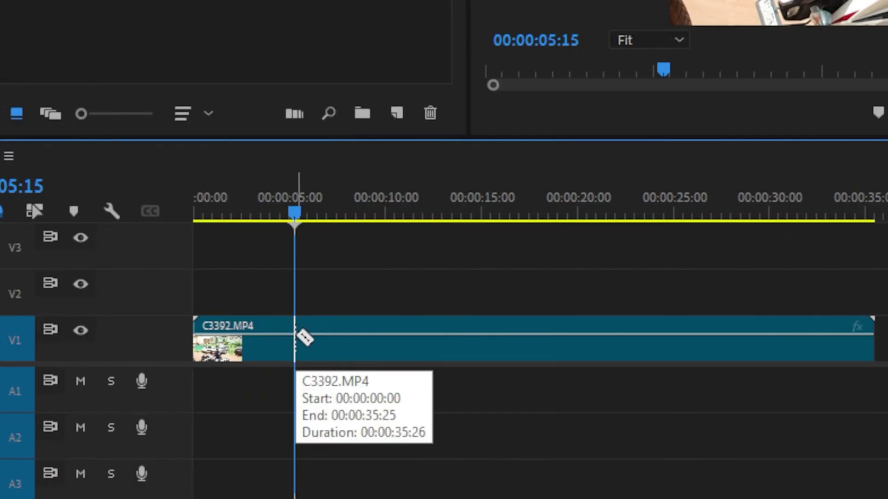
click(300, 338)
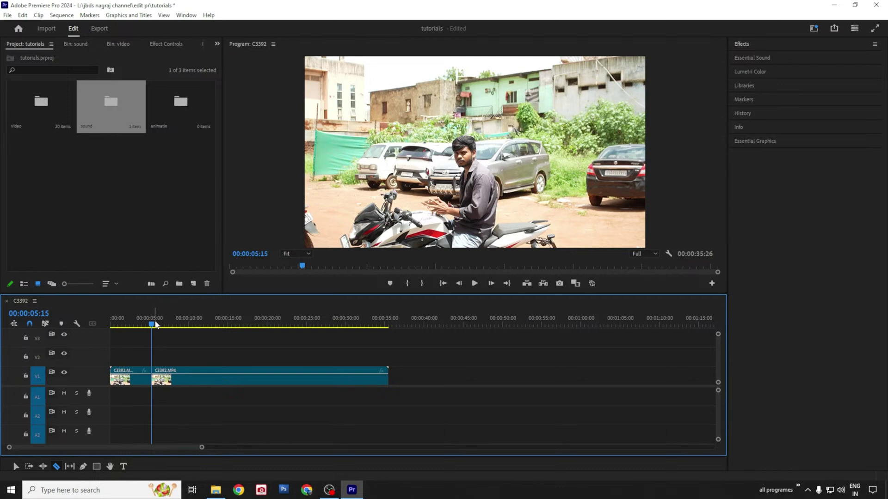
Cut the C3392.MP4 clip on track V1 at 00:00:13:34 and 00:00:21:02 with the Razor tool.
click(218, 326)
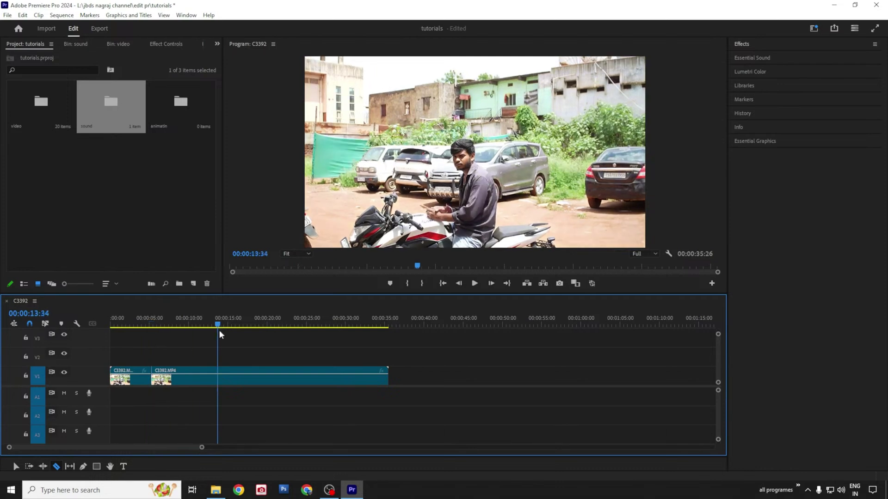
click(222, 376)
click(274, 326)
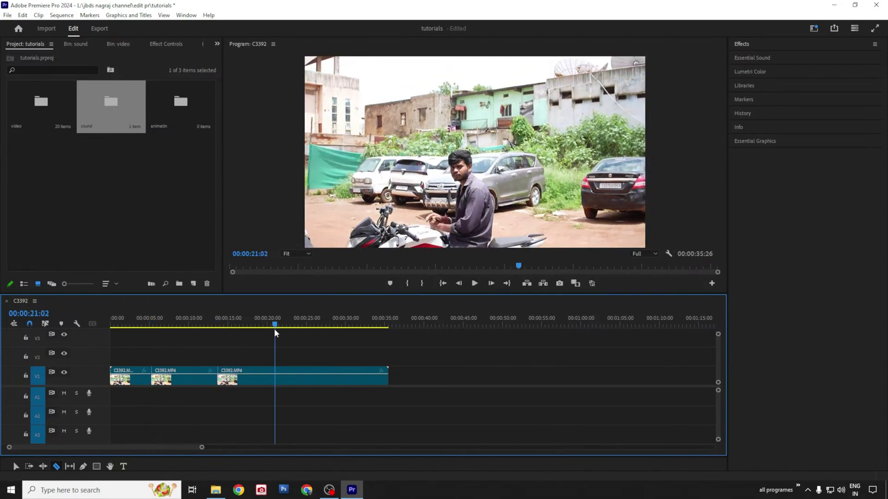
click(277, 380)
click(325, 327)
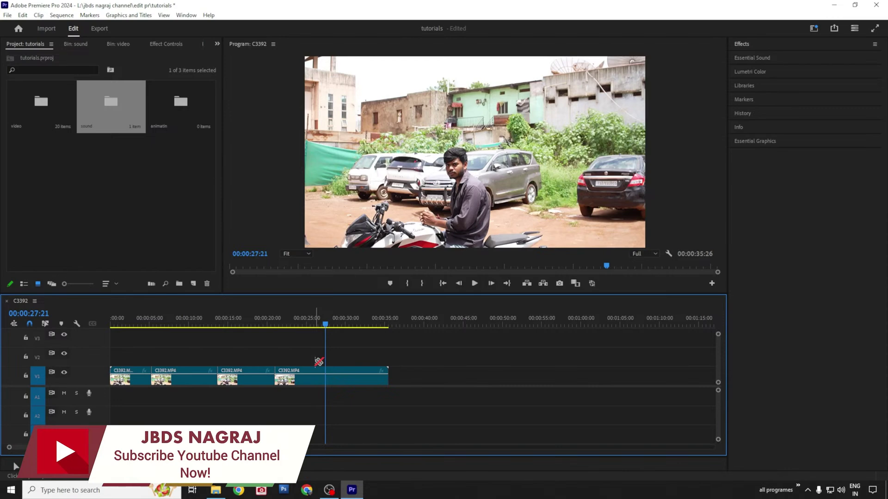
Delete the first and third segments of the C3392.MP4 clip from track V1.
key(v)
click(131, 381)
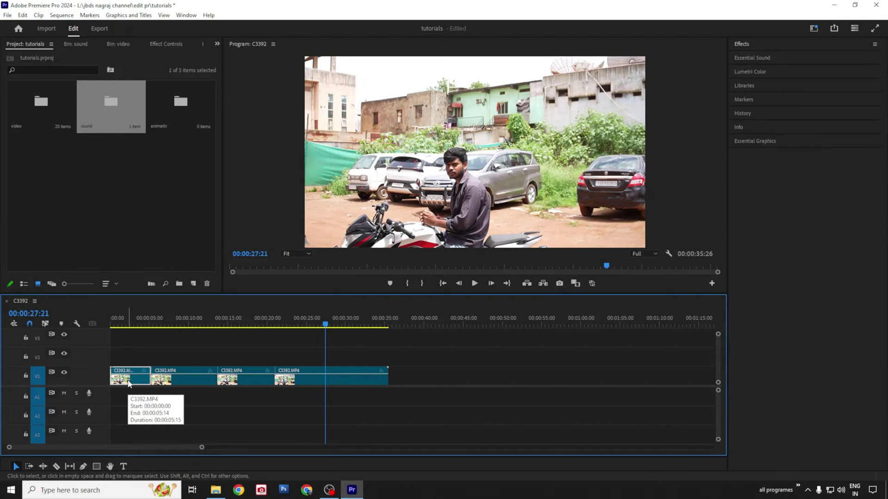
key(Delete)
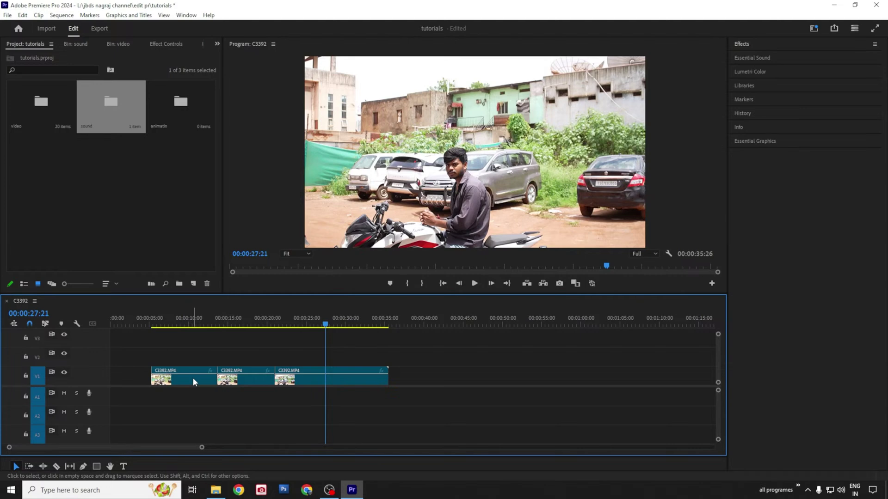
click(259, 382)
key(Delete)
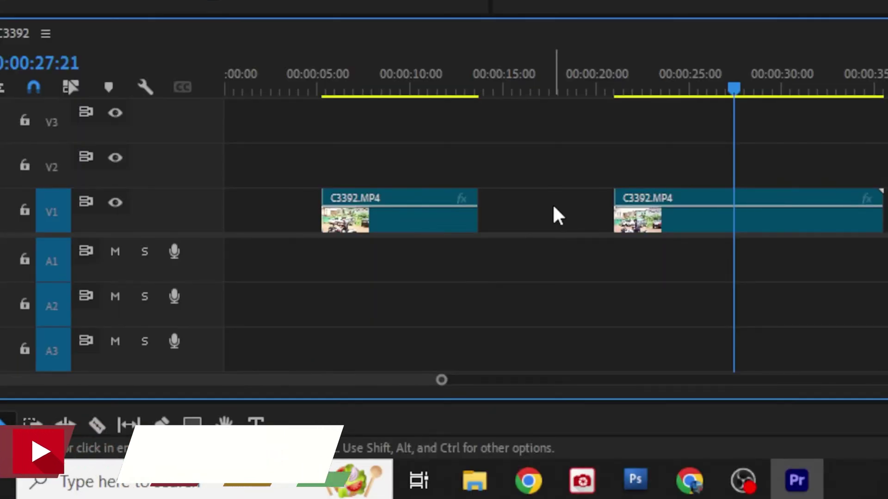
Close the gap between the two remaining clips and the gap before the first clip on track V1.
click(545, 212)
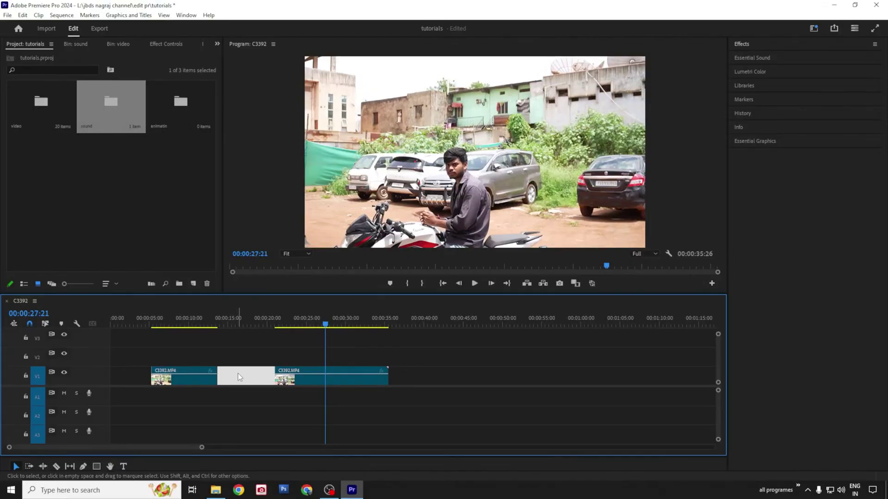
key(Delete)
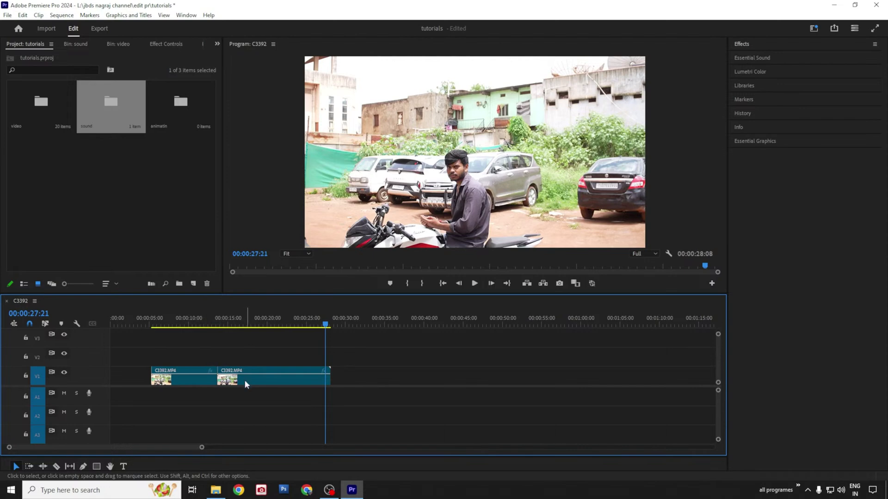
click(177, 319)
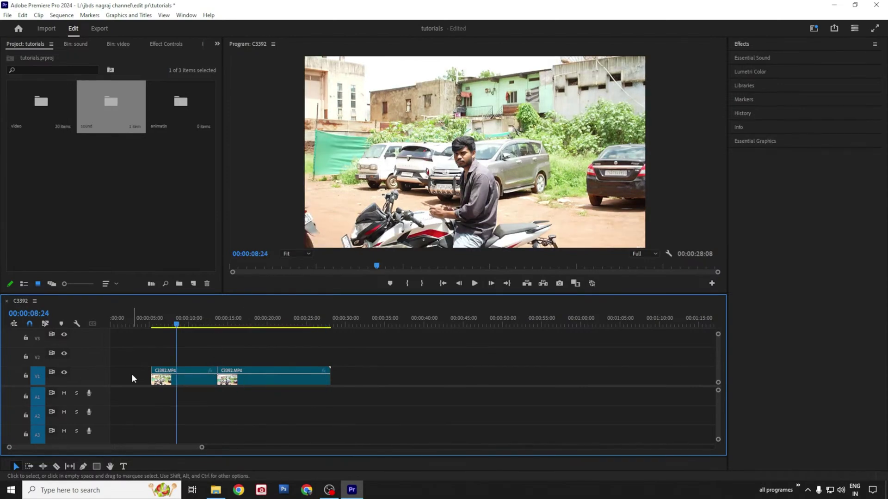
click(132, 377)
key(Delete)
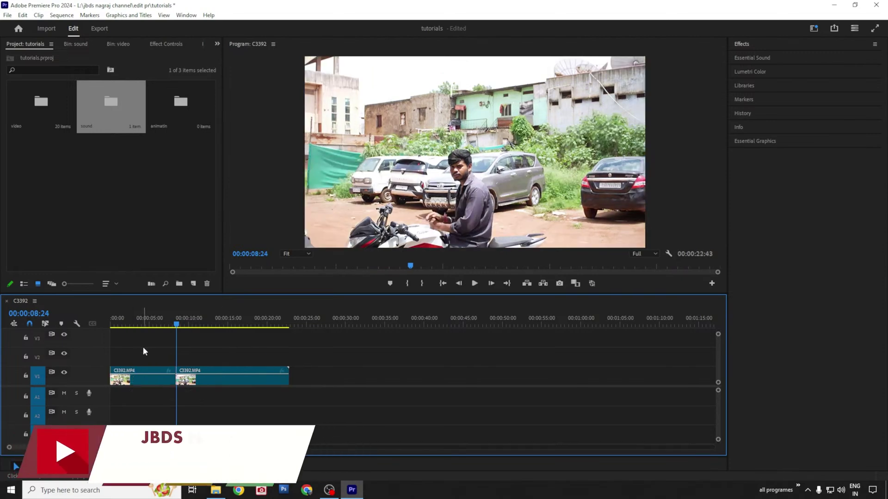
drag(157, 317, 222, 359)
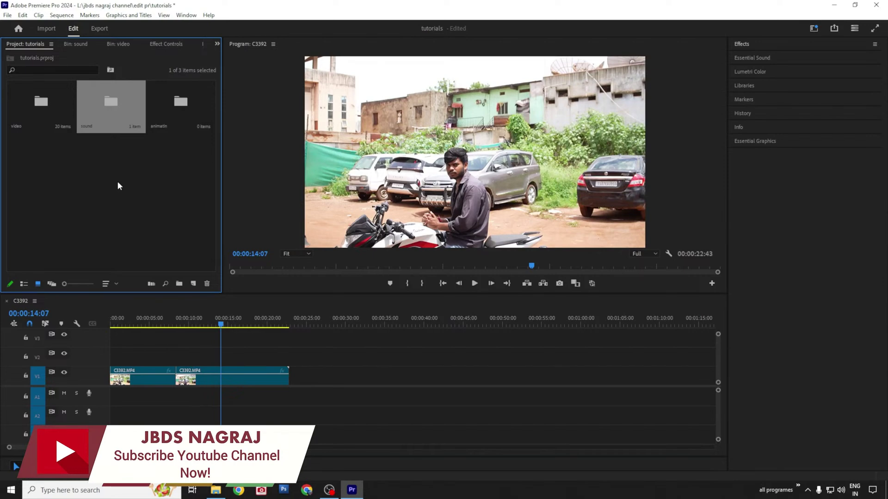
Place Campfire - Telecasted.mp3 from the sound bin at the start of audio track A1.
double_click(110, 111)
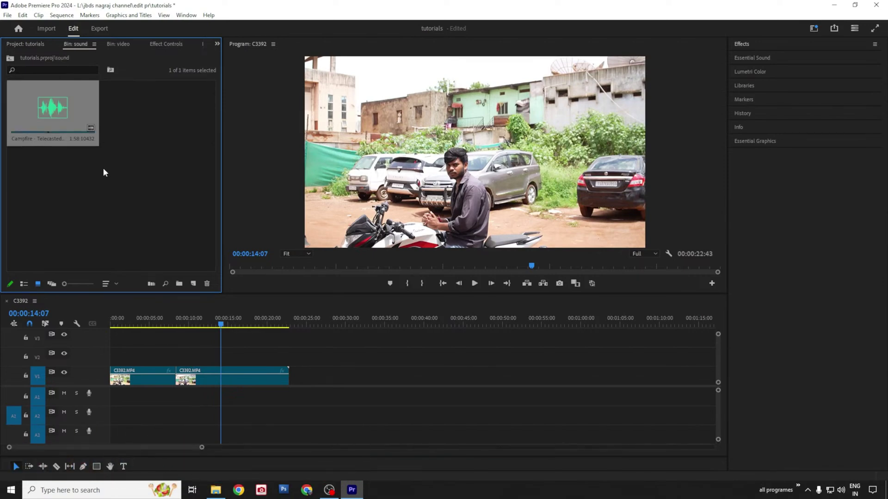
double_click(104, 174)
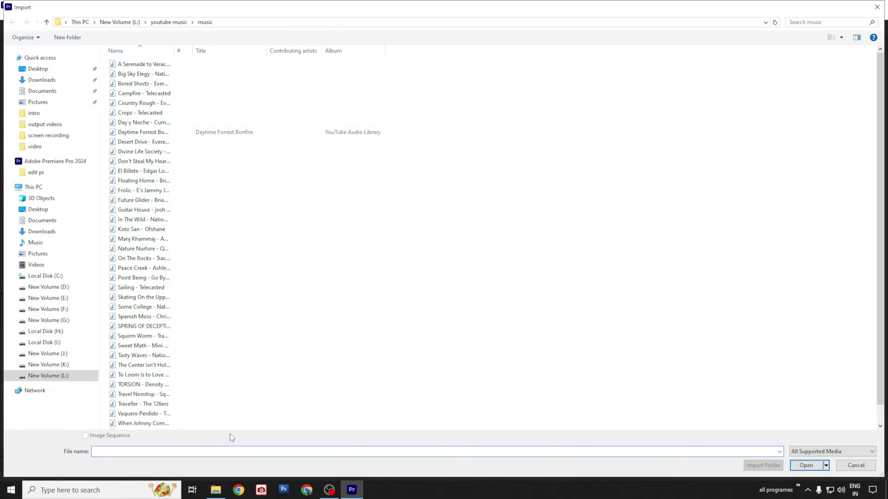
click(860, 467)
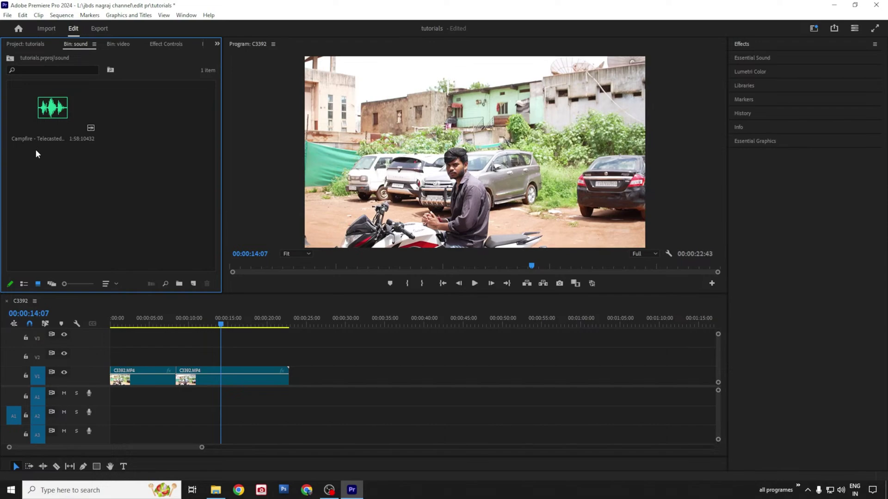
click(55, 134)
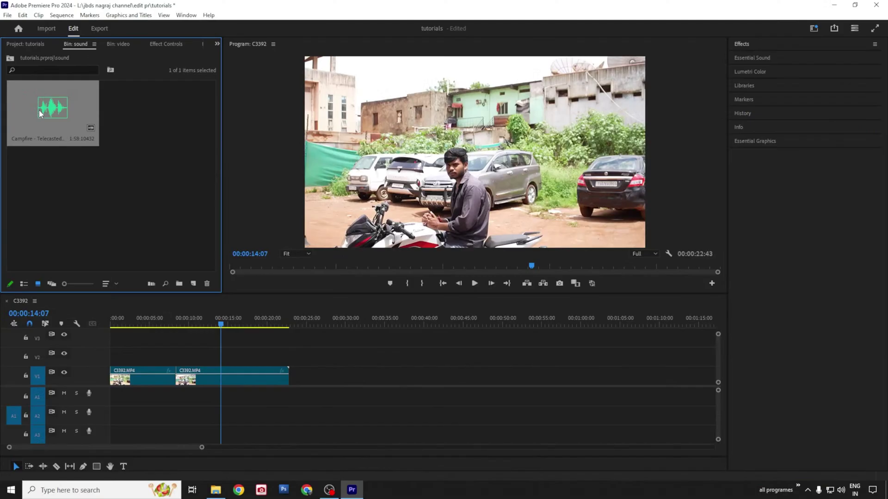
drag(40, 113, 110, 402)
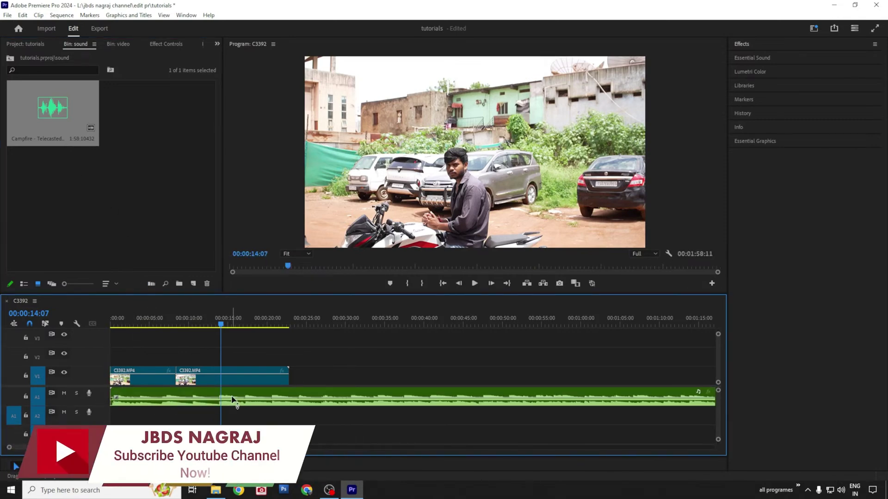
Cut the music on track A1 at 00:00:17:02 and 00:00:33:04 with the Razor tool.
drag(326, 318, 245, 319)
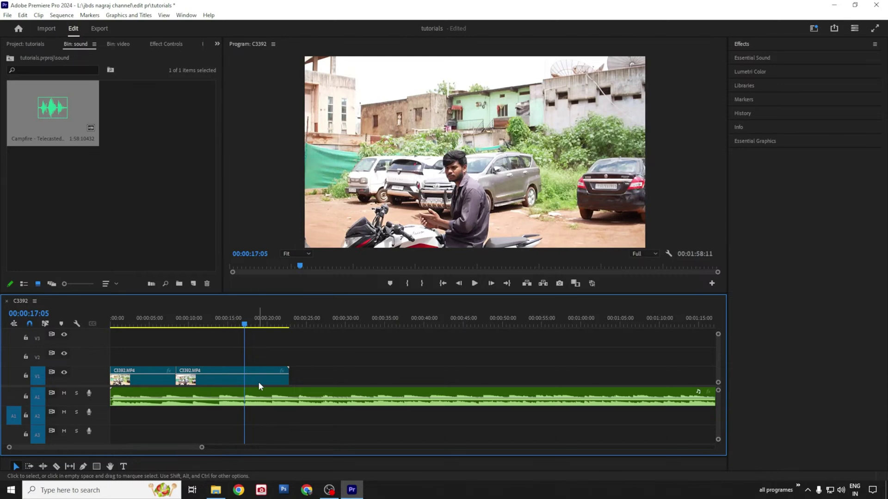
click(240, 322)
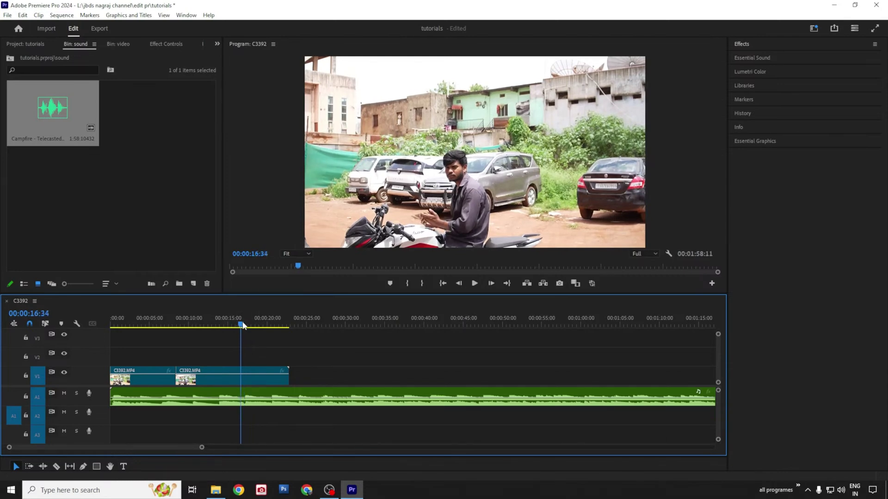
drag(241, 324, 245, 325)
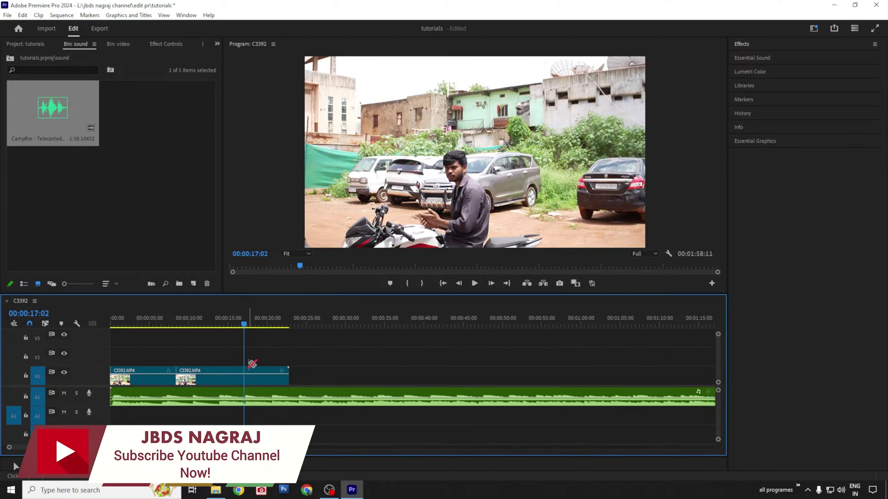
click(247, 396)
drag(247, 327, 370, 356)
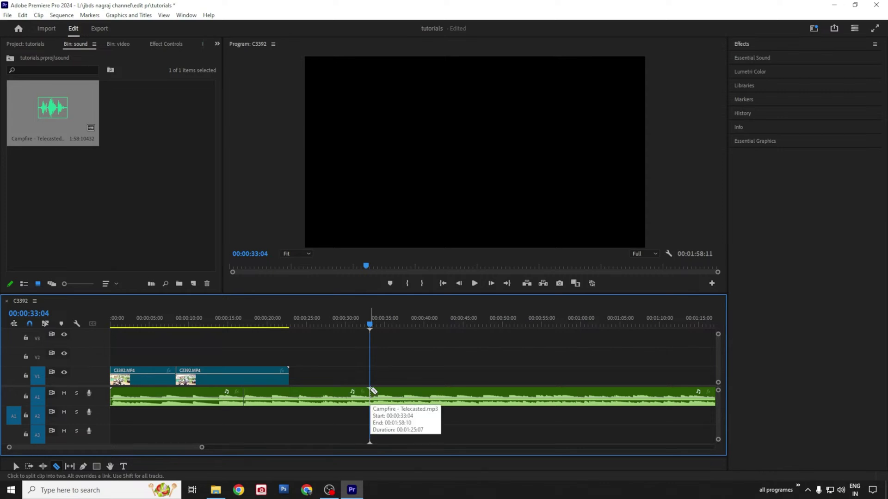
Delete the first two music segments and move the remaining segment to the start of track A1.
key(v)
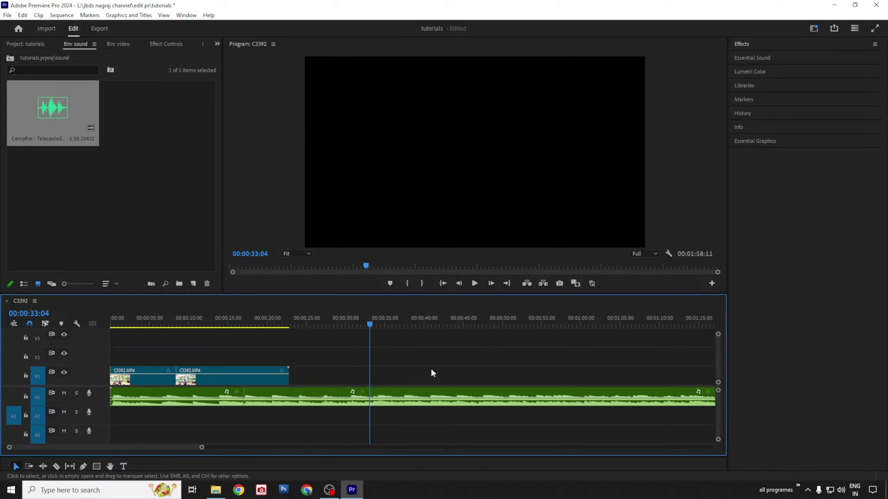
click(170, 394)
key(Delete)
click(292, 396)
key(Delete)
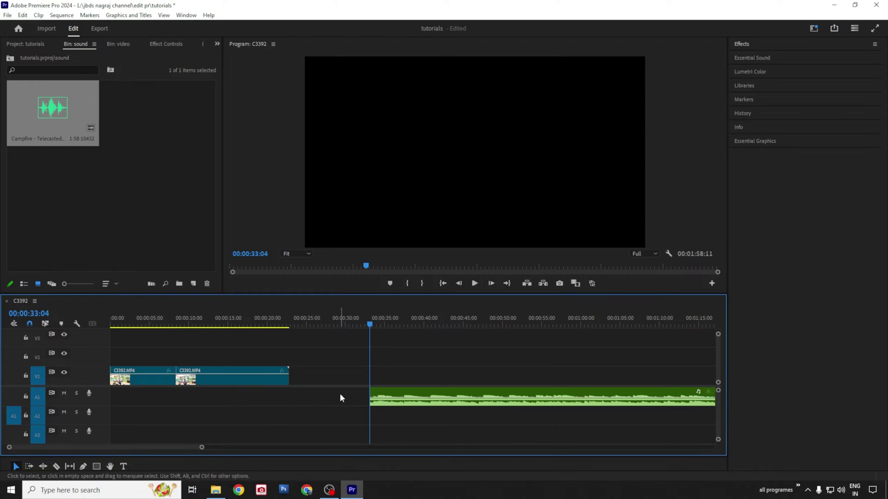
drag(443, 397, 195, 392)
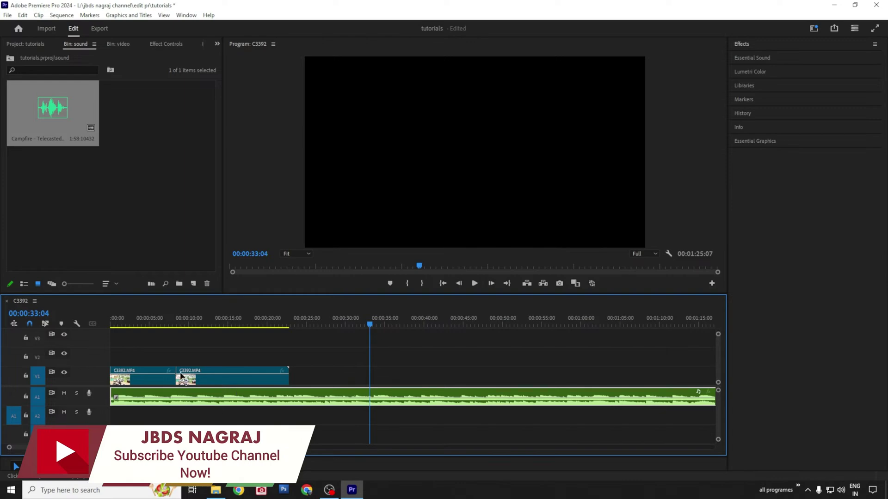
Cut the music where the last video clip ends and delete the excess audio after the cut.
click(290, 323)
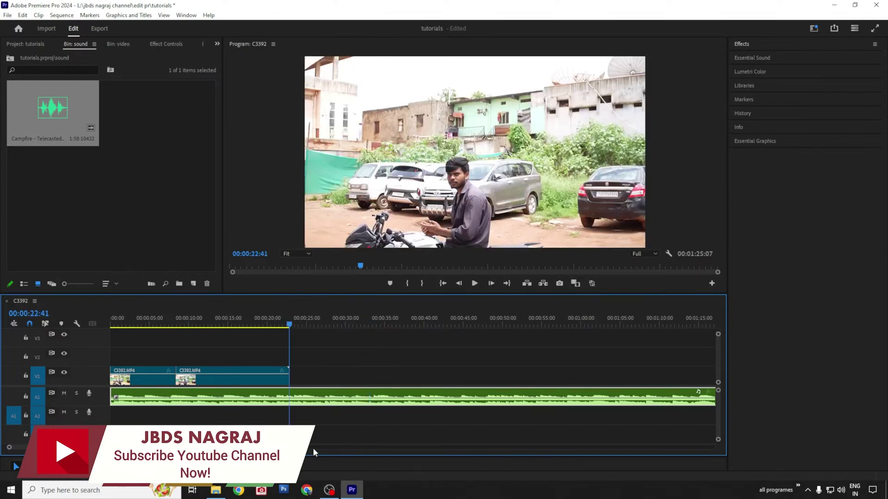
key(c)
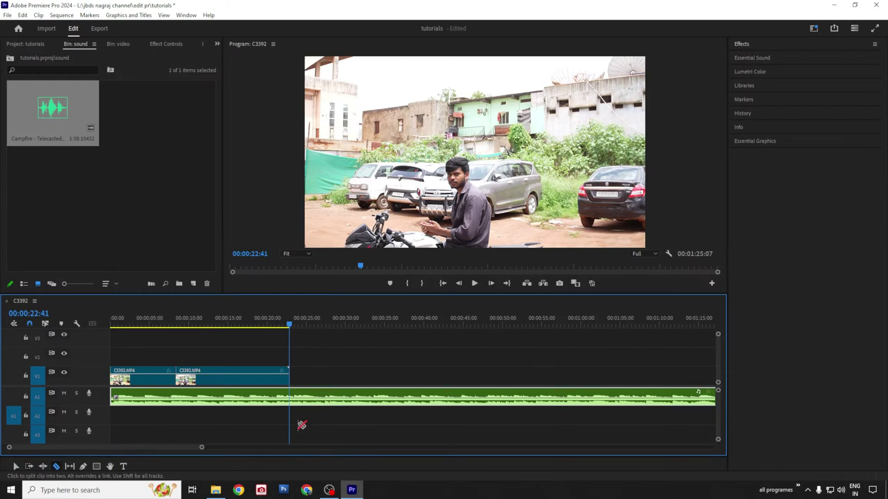
click(293, 392)
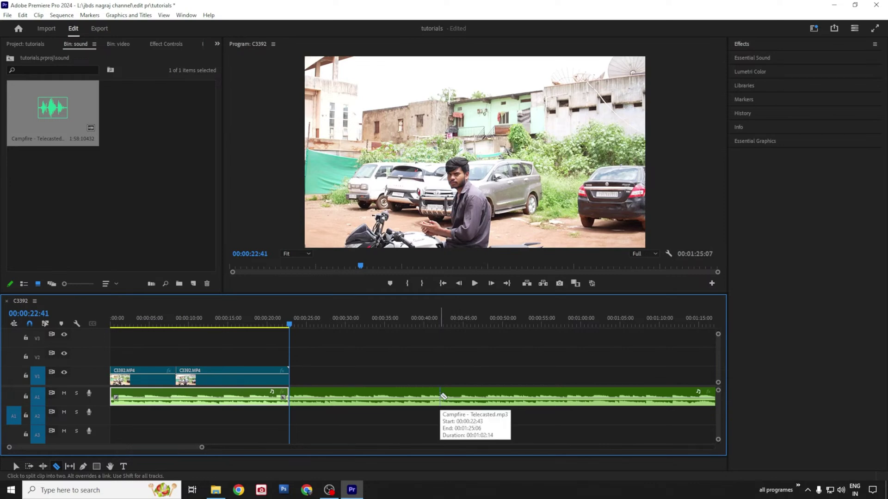
key(v)
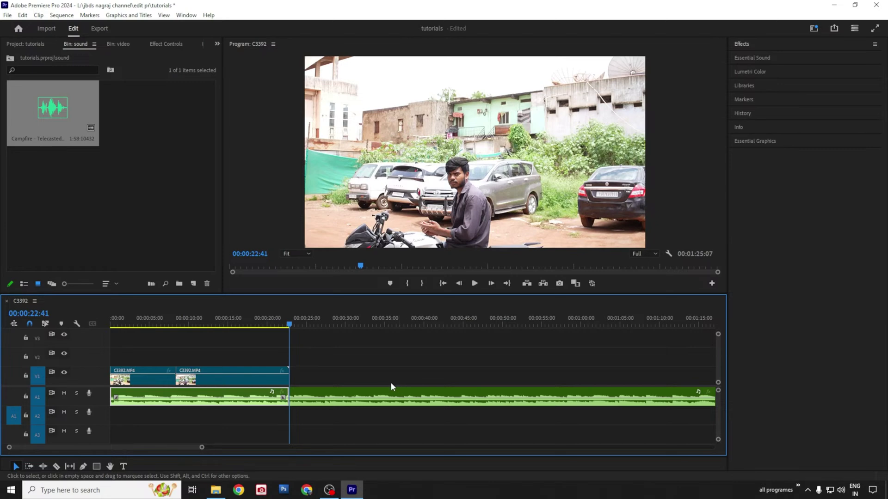
click(342, 396)
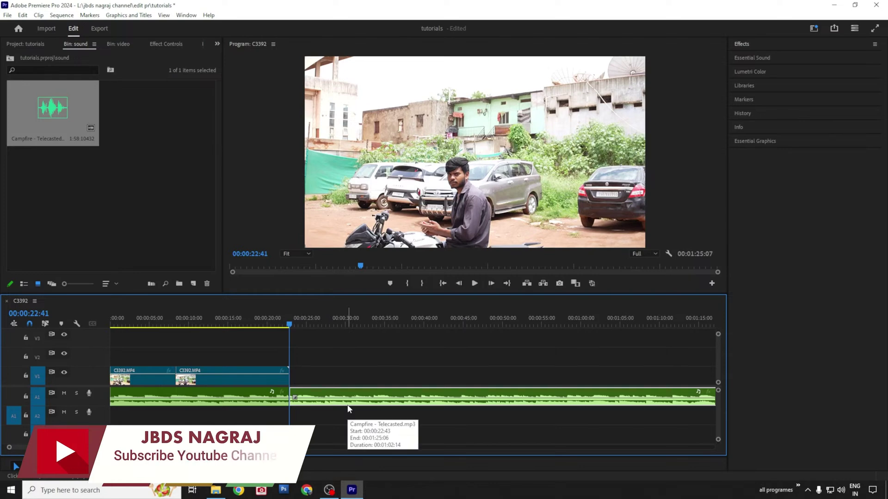
key(Delete)
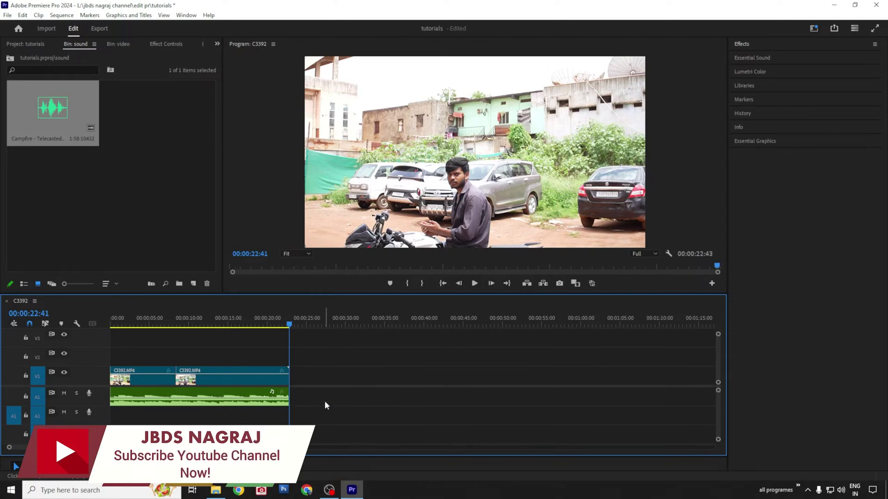
Mark the In point at the start of the sequence and move the playhead to the end of the last clip.
click(199, 318)
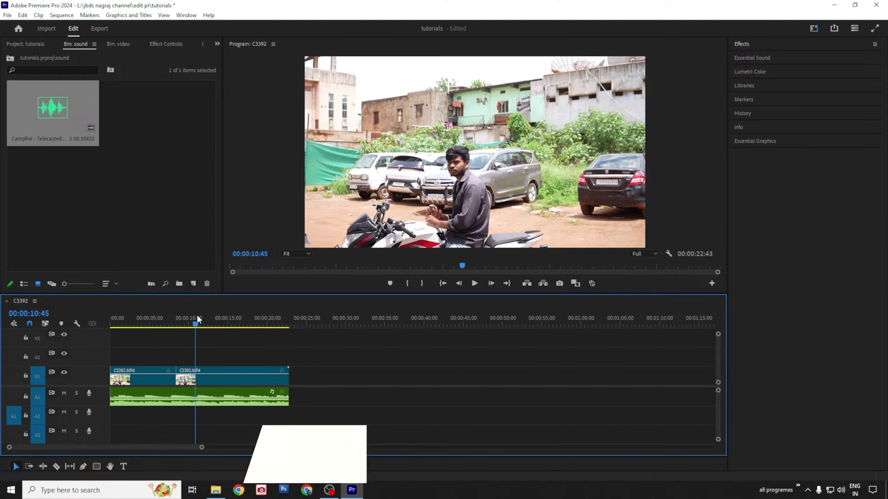
key(Home)
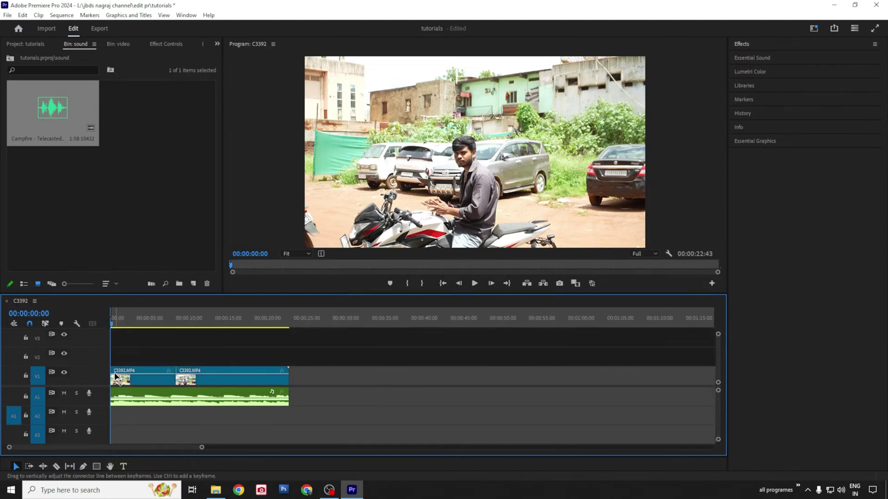
click(142, 324)
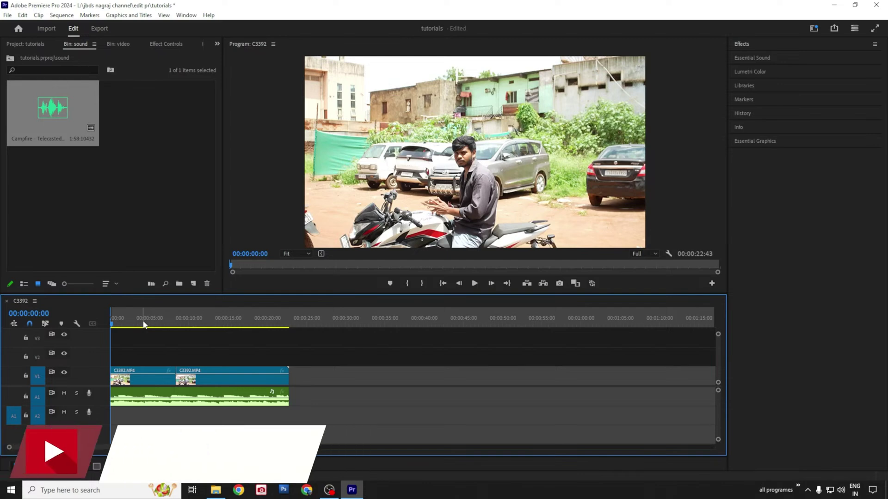
click(286, 318)
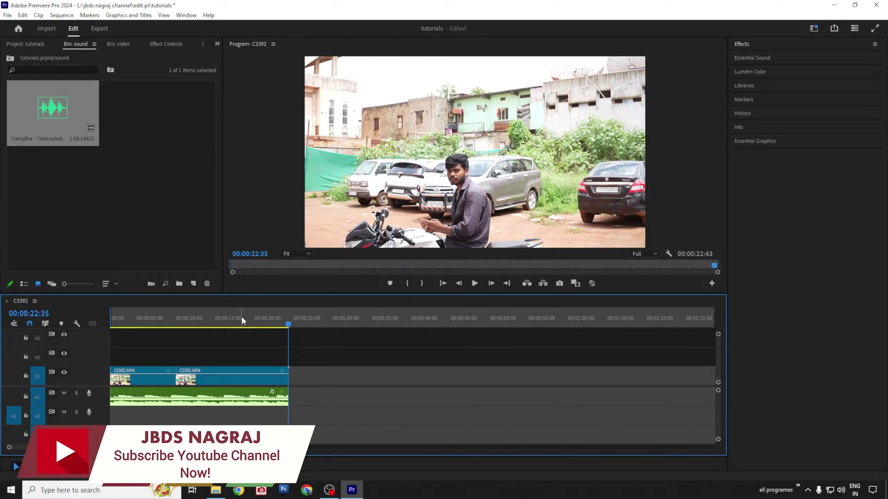
click(204, 318)
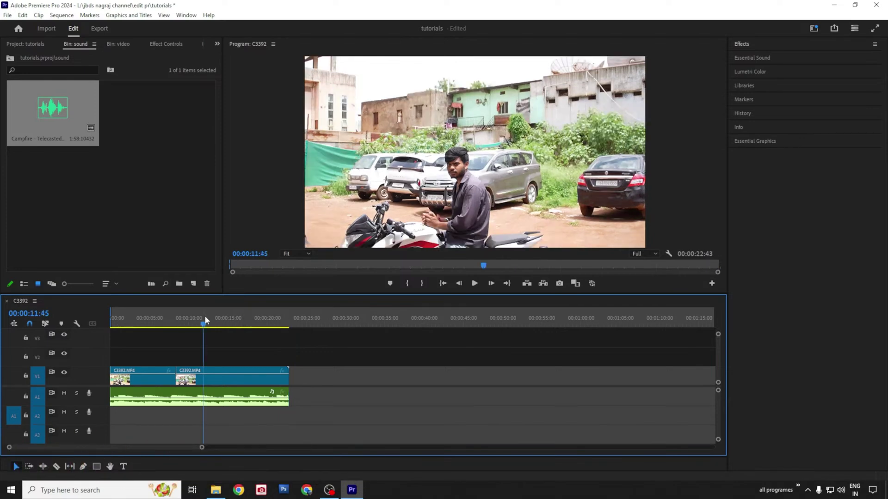
click(285, 319)
drag(285, 325, 289, 325)
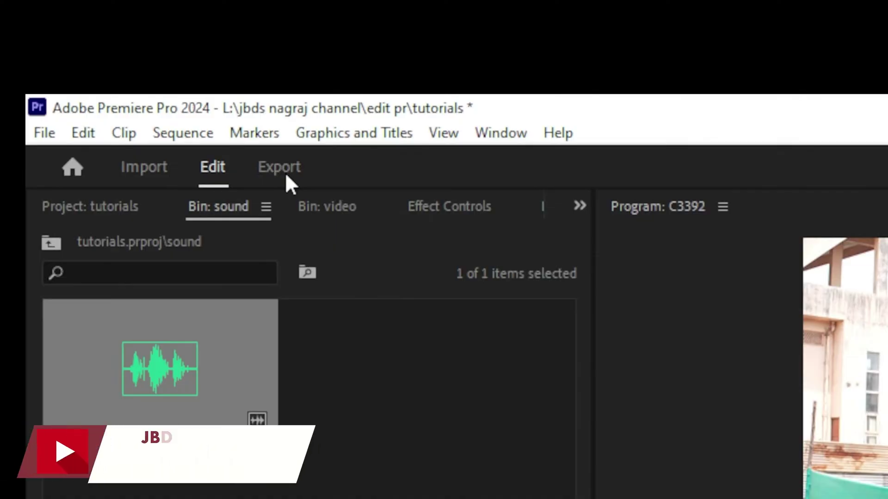
Open the export settings, check the output location without changing it, and name the output file tutorial.
click(102, 30)
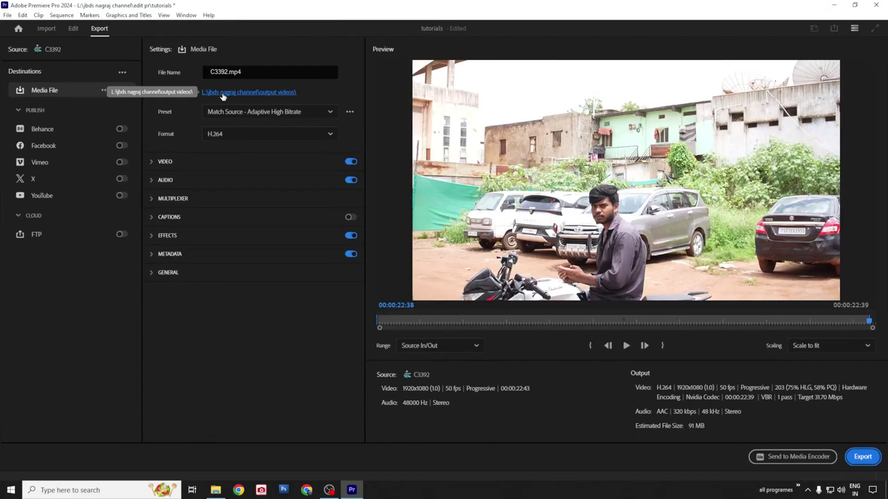
click(637, 180)
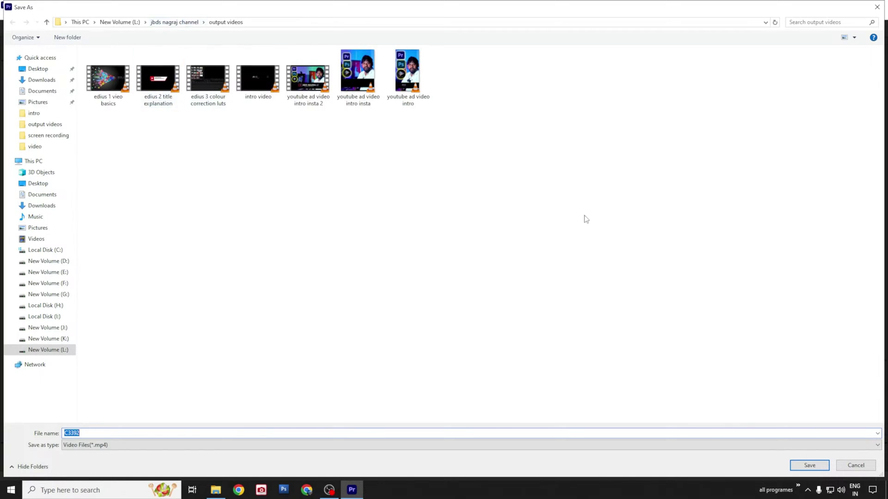
click(855, 464)
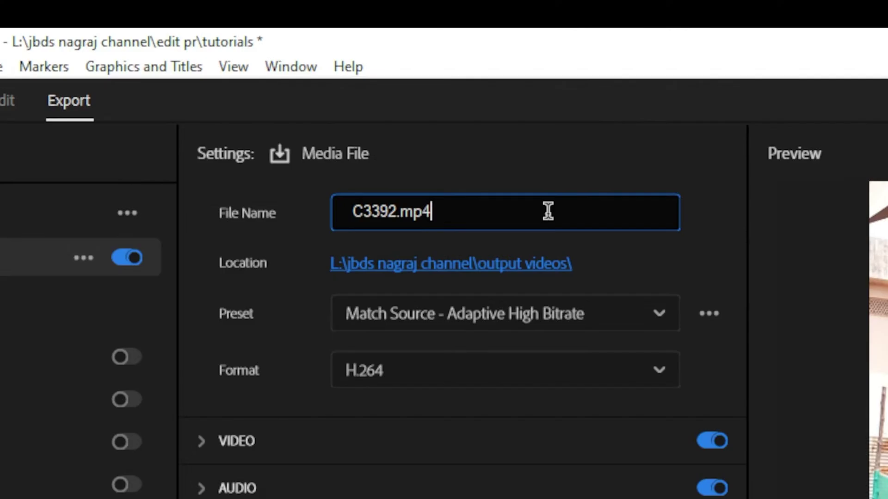
drag(286, 71, 184, 67)
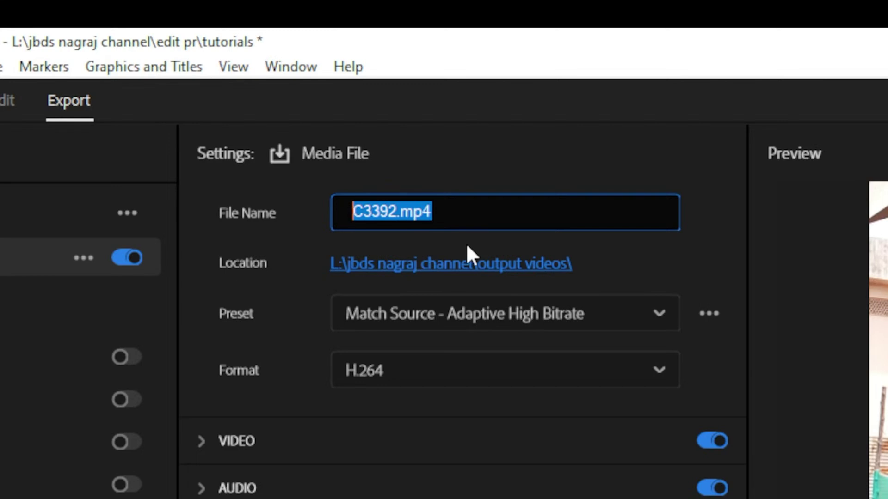
text(tutorial)
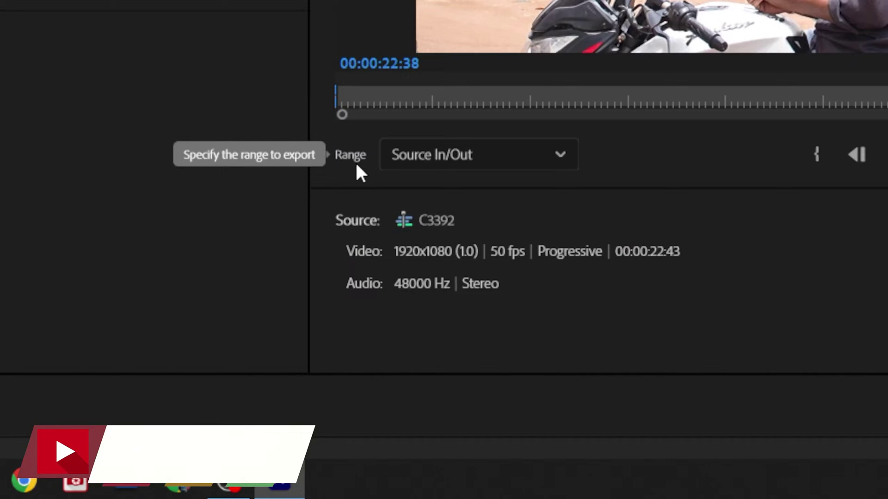
Try the Entire Source export range, set the range back to Source In/Out, and export the video.
click(545, 167)
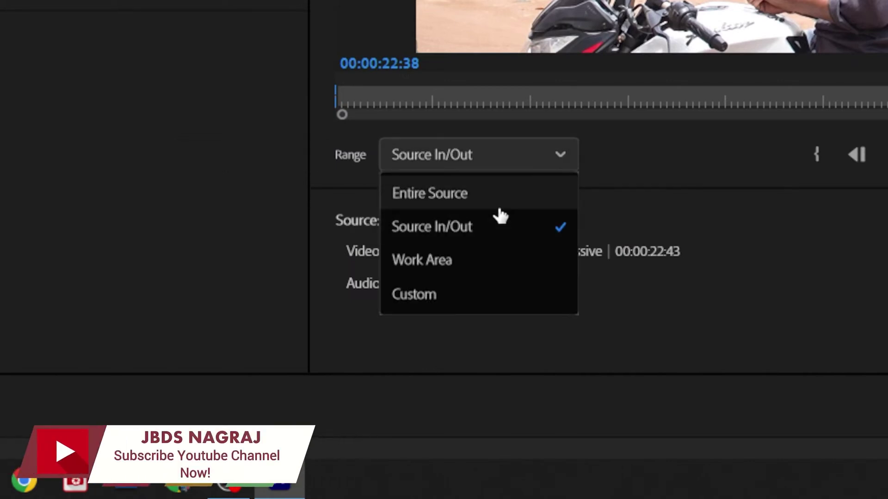
click(491, 230)
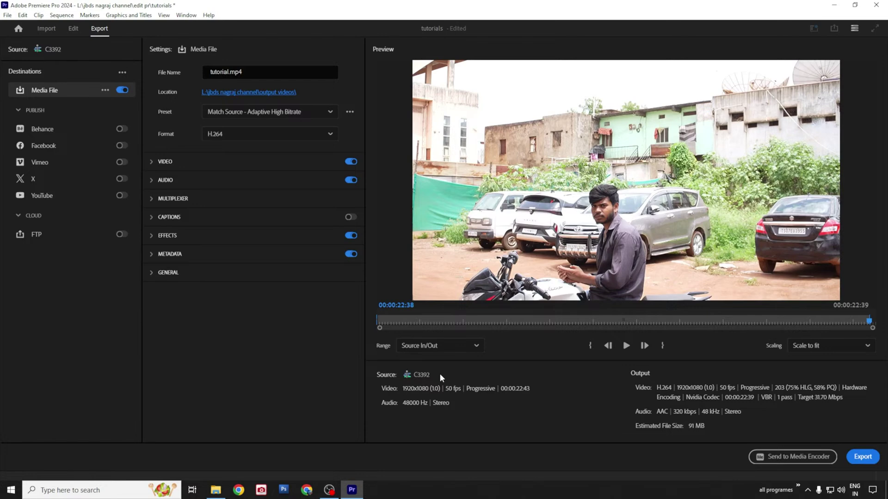
click(443, 349)
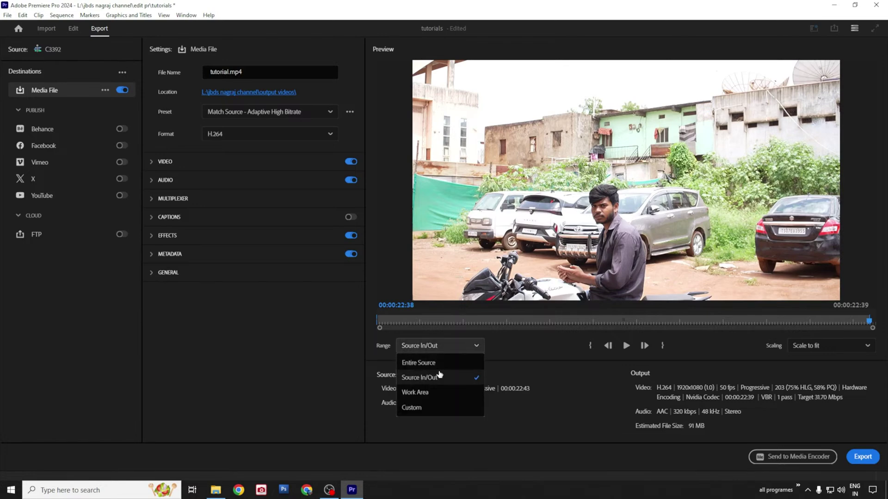
click(439, 366)
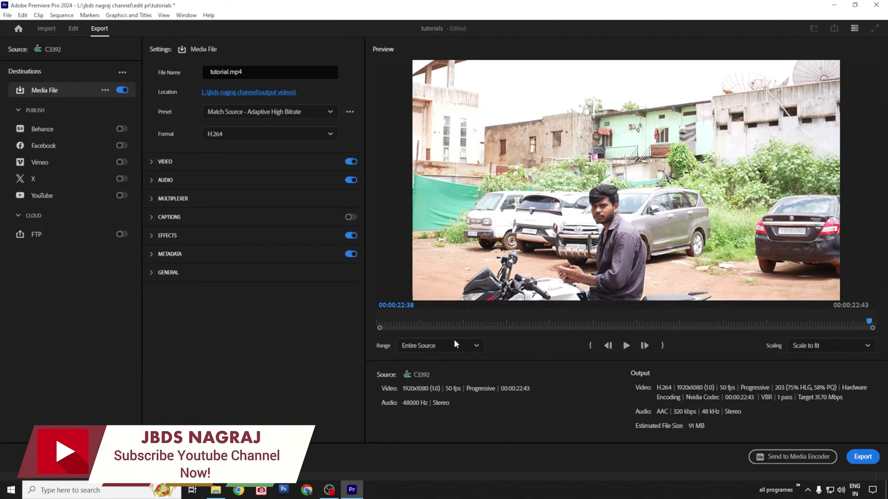
click(452, 352)
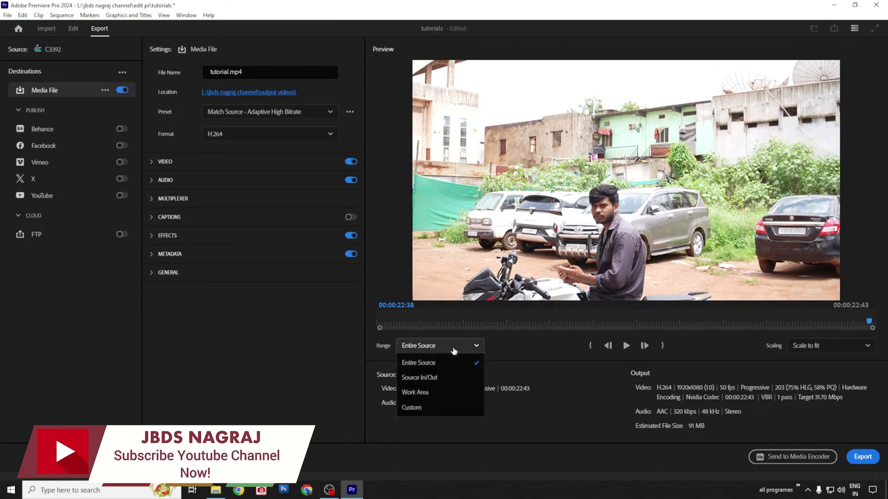
click(440, 382)
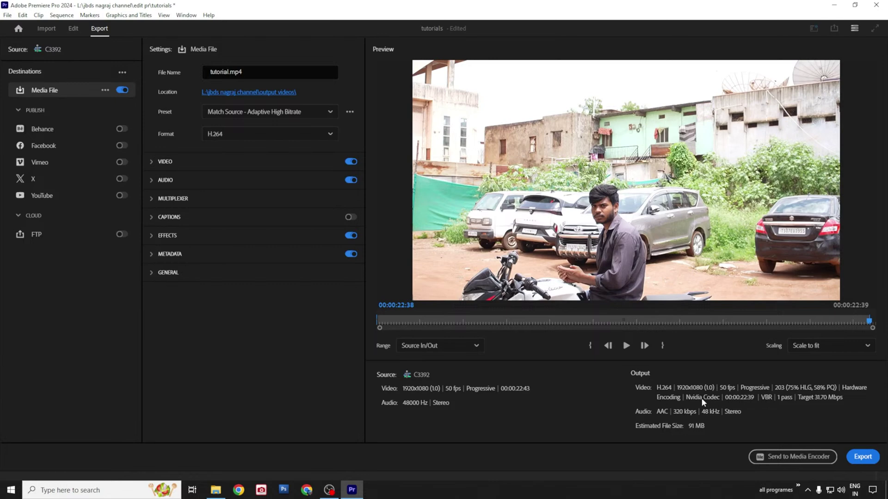
click(869, 457)
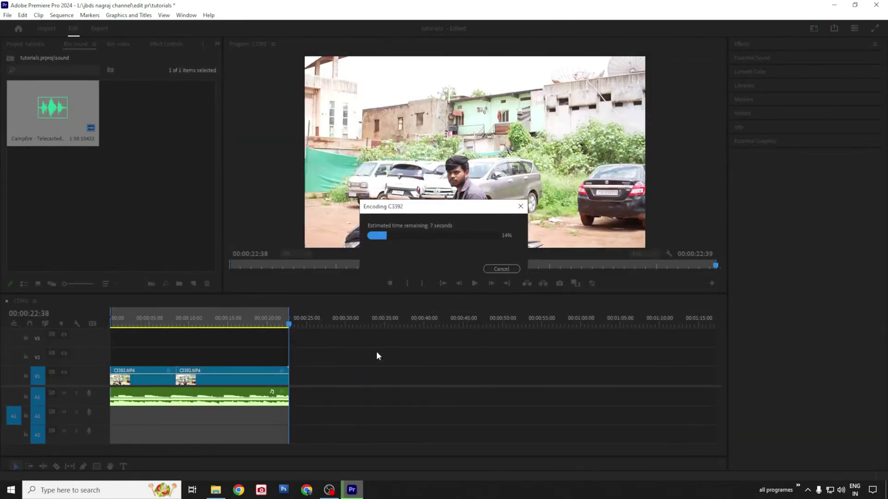
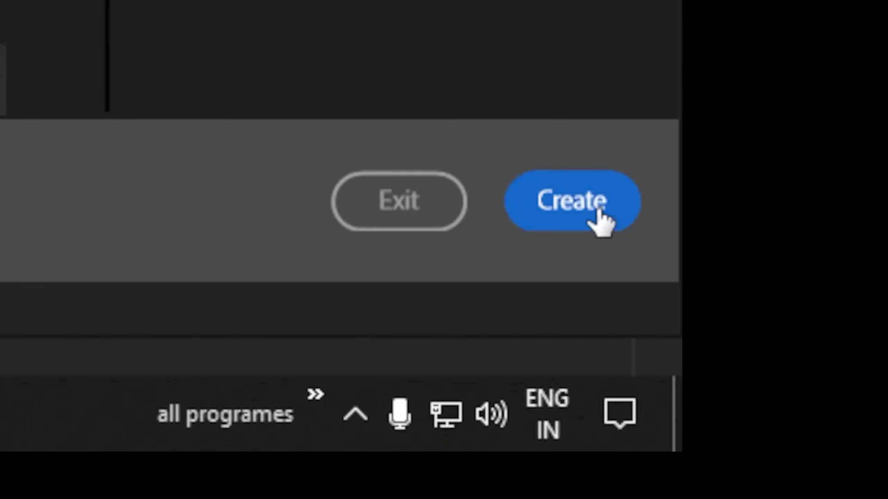
Create the new project and look through the list of available workspace panels.
click(598, 211)
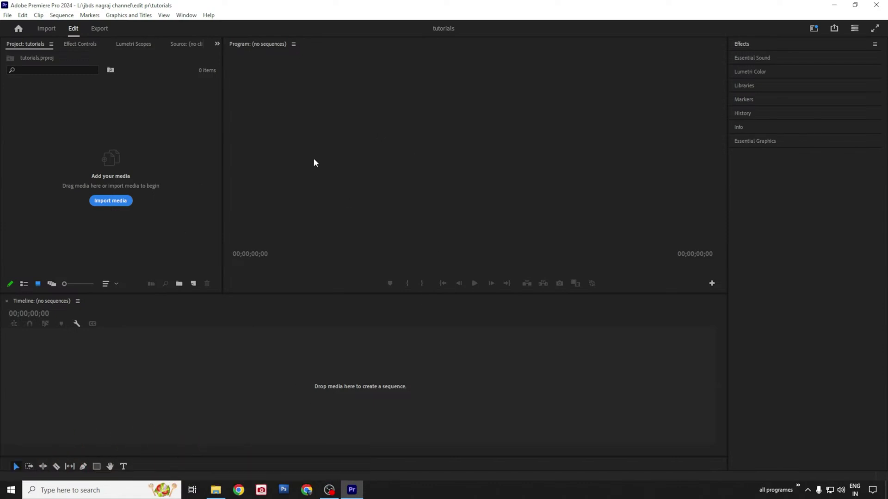
click(191, 18)
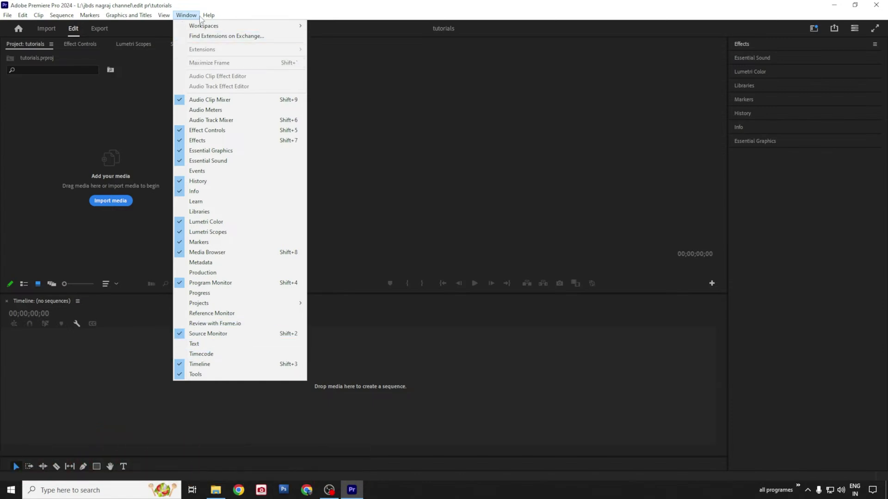
key(Escape)
click(280, 111)
Create a bin named video in the project.
right_click(298, 84)
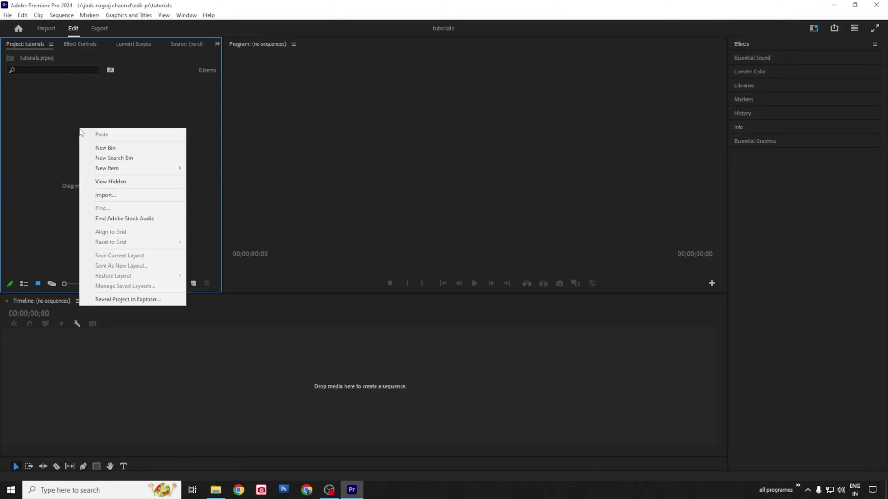
click(103, 148)
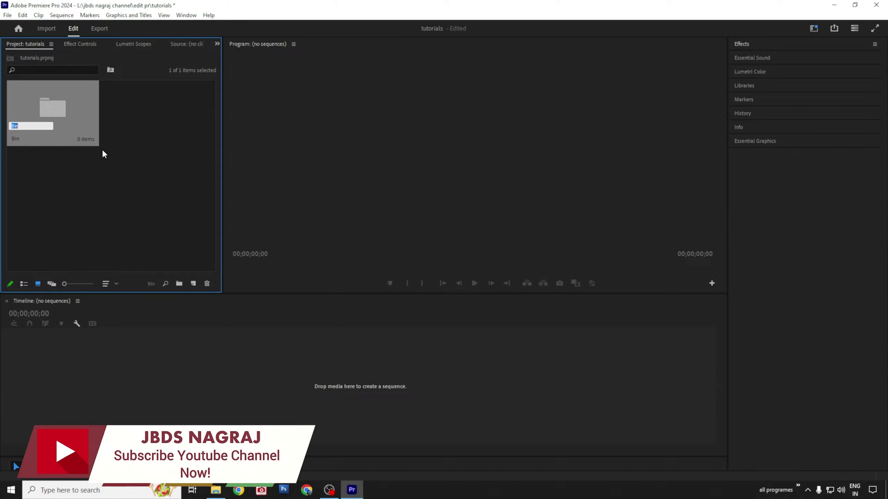
text(vi)
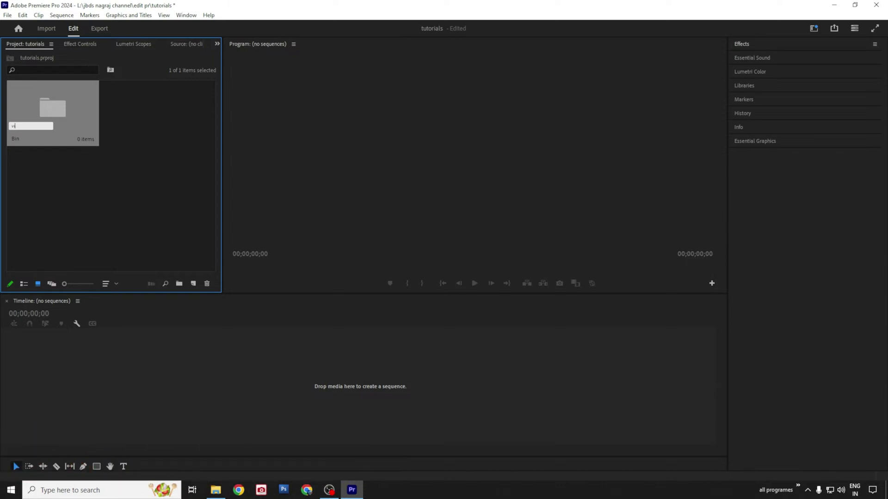
text(deo)
click(156, 184)
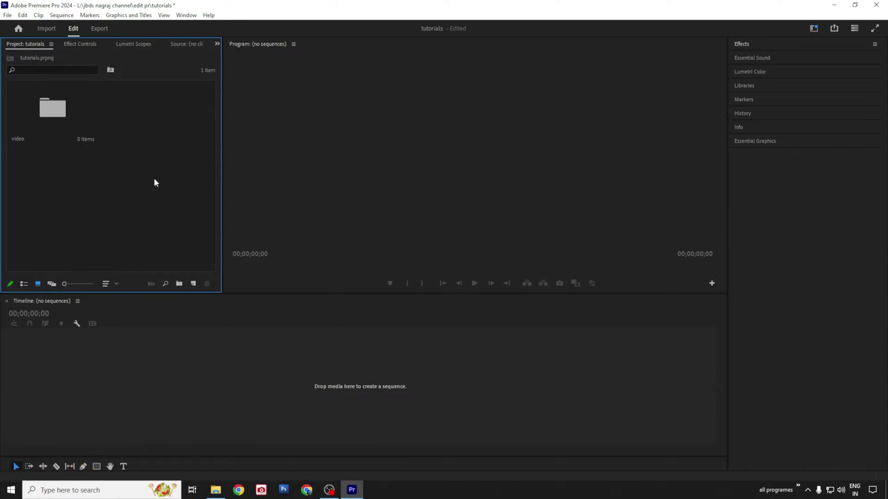
Create a second bin named sound in the project.
right_click(192, 178)
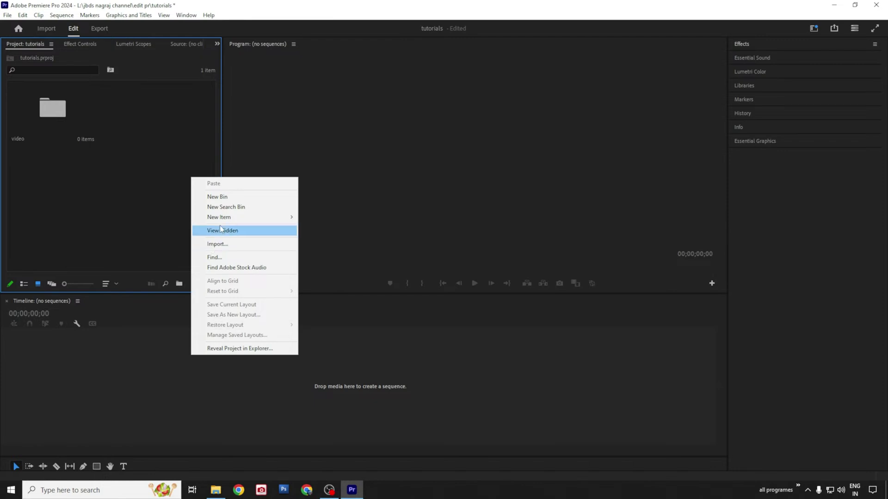
click(224, 198)
text(sou)
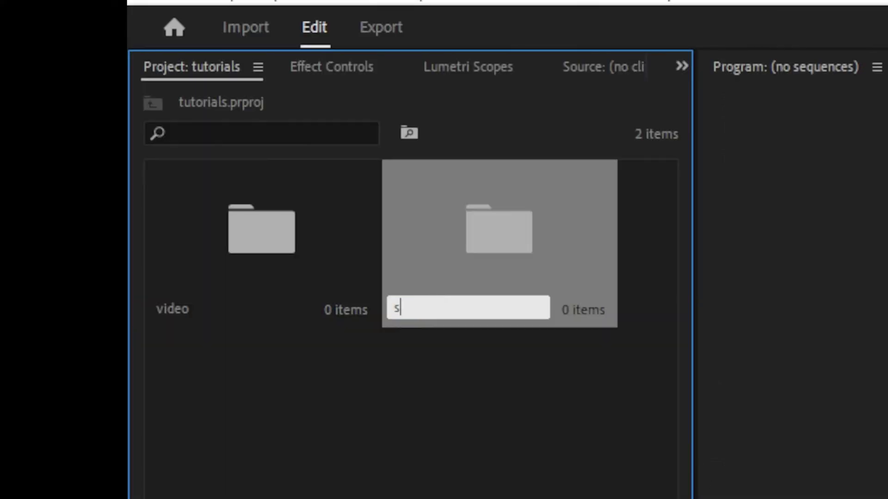
text(nd)
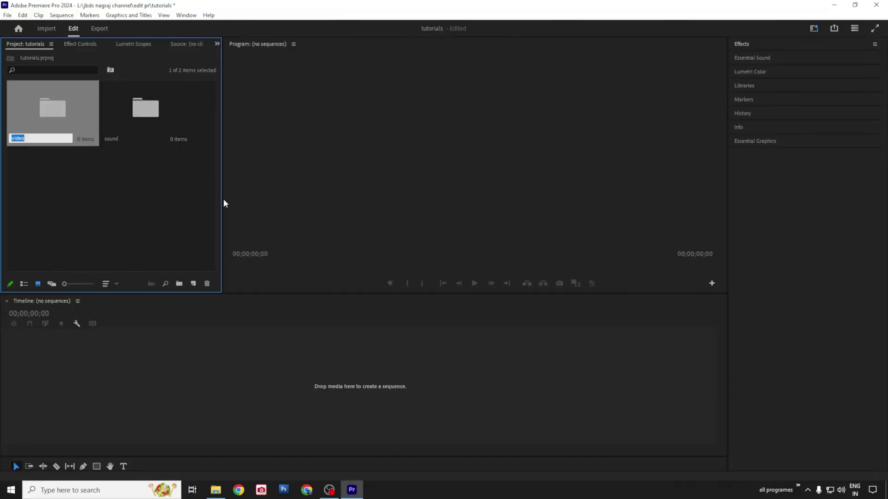
click(319, 366)
right_click(319, 468)
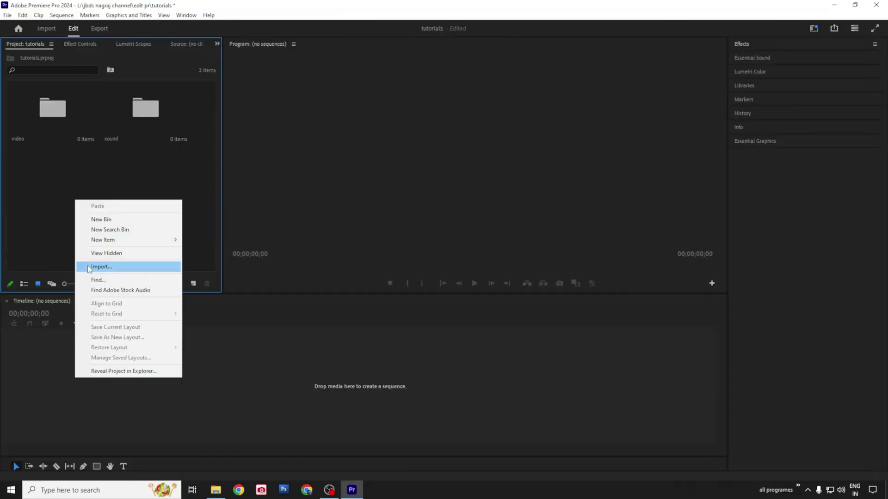
click(106, 228)
click(539, 200)
Create a third bin named animatin in the project.
right_click(118, 200)
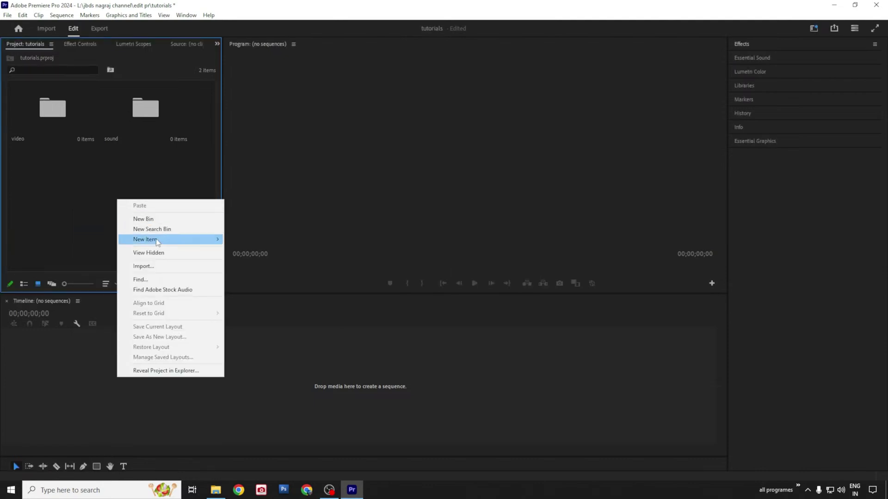
click(159, 218)
text(animat)
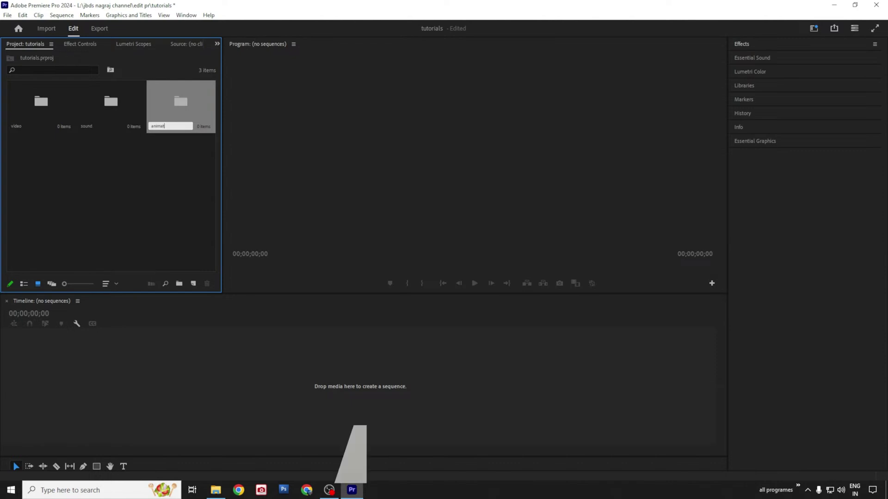
text(in)
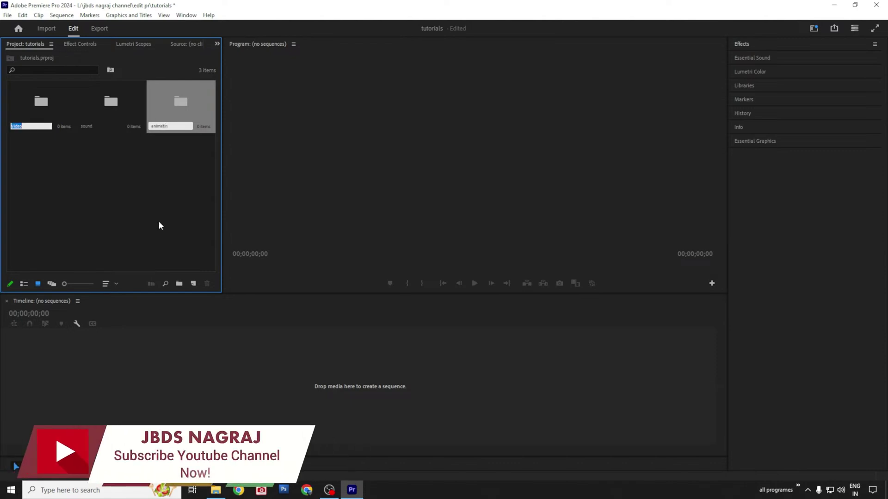
key(Return)
click(158, 221)
Import all files from the testing video folder on New Volume (L:) into the video bin.
double_click(28, 107)
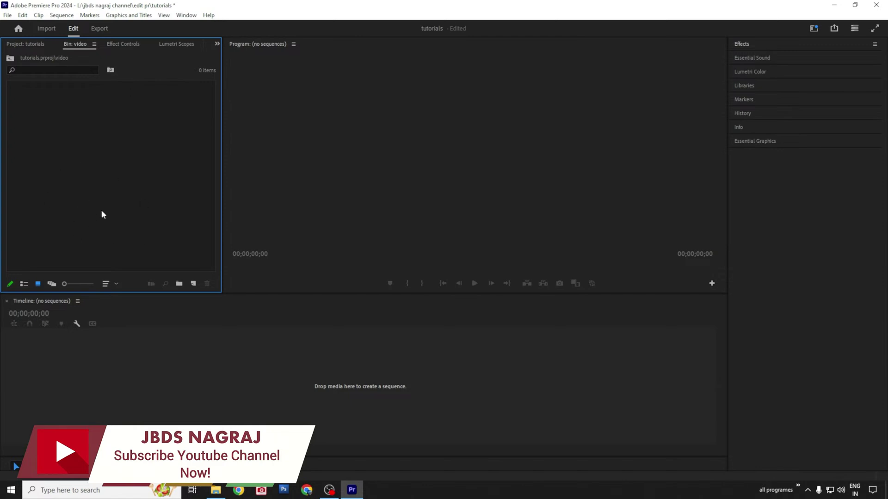
double_click(109, 187)
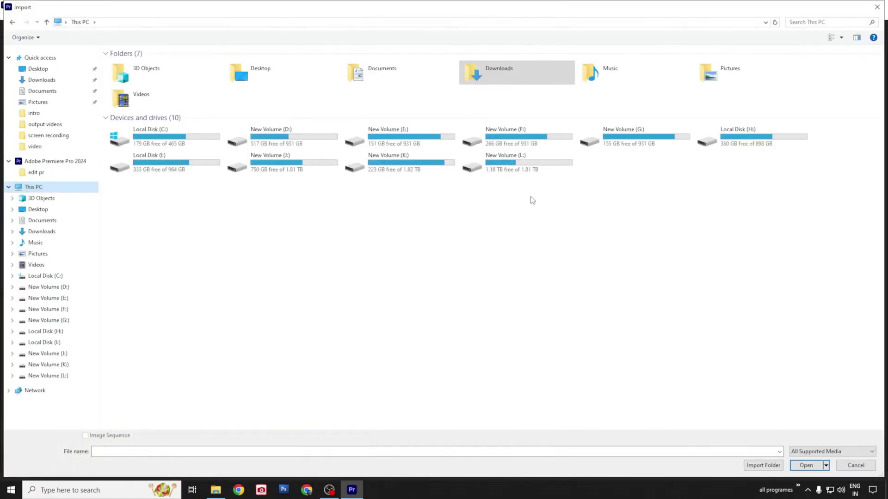
click(517, 170)
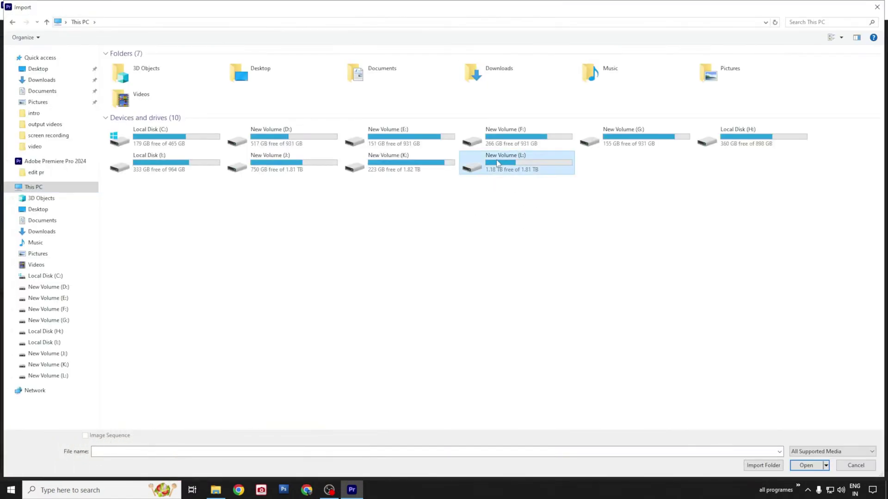
double_click(500, 168)
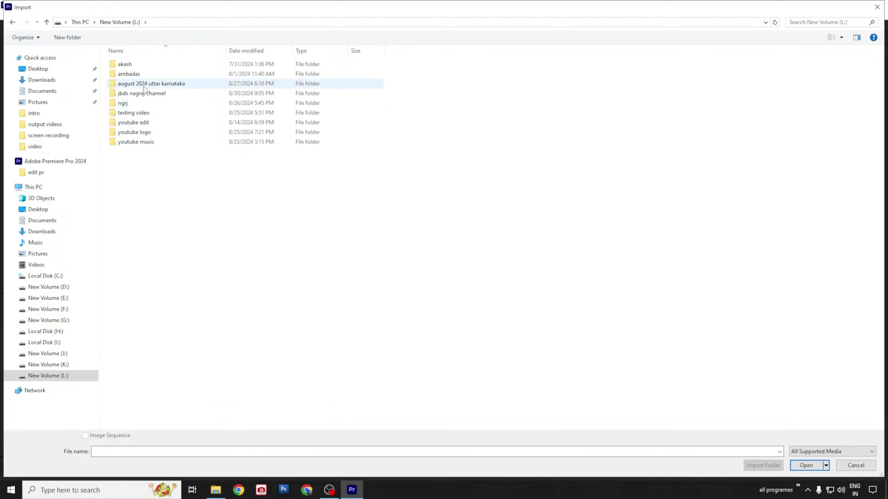
double_click(133, 112)
key(ctrl+a)
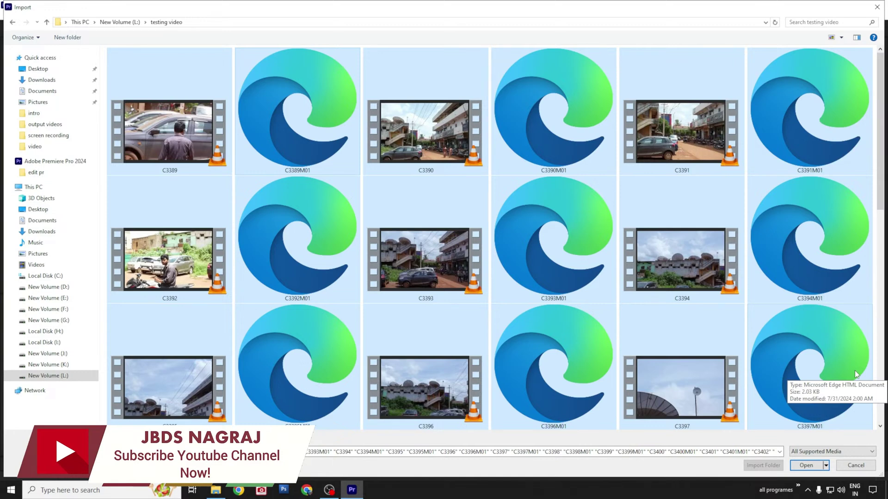
click(804, 465)
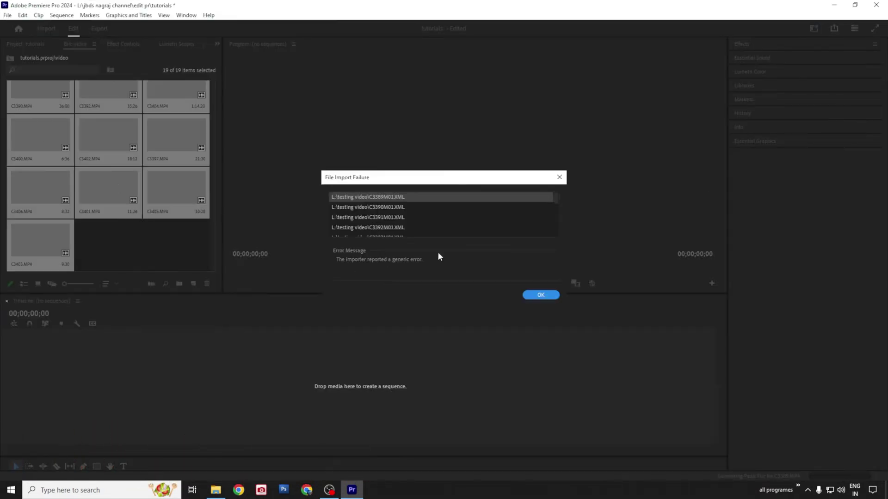
click(531, 294)
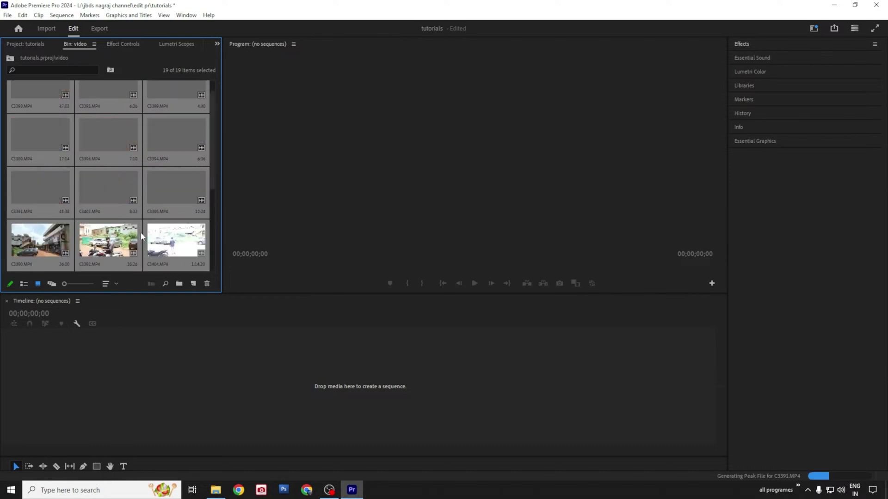
Create a sequence from clip C3392.MP4, placing it at the start of the timeline, and scrub through it.
scroll(147, 213, down, 1)
click(115, 209)
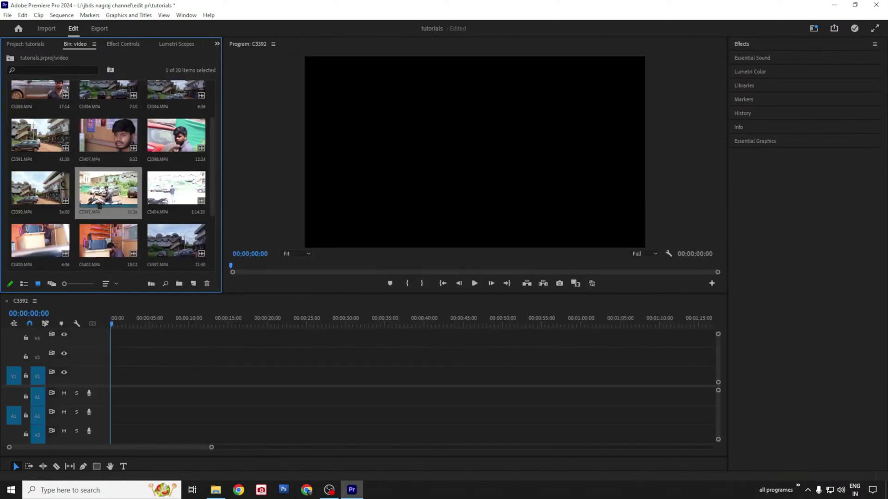
drag(100, 189, 115, 395)
drag(180, 326, 221, 329)
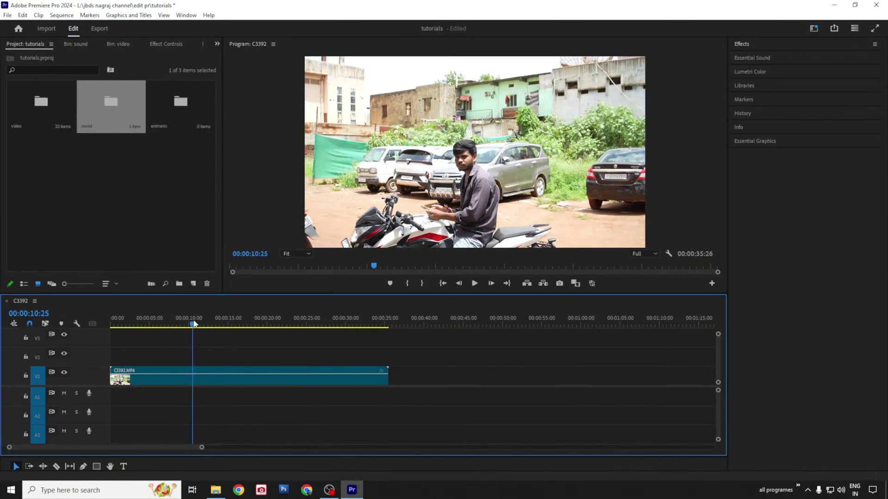
Cut the C3392.MP4 clip on track V1 with the Razor tool at 00:00:05:15, 00:00:13:34 and 00:00:21:02.
drag(191, 326, 152, 368)
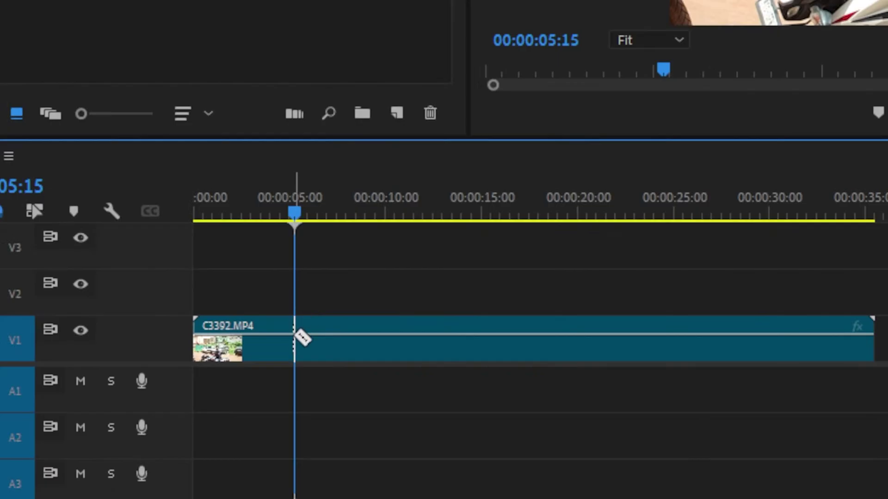
click(301, 337)
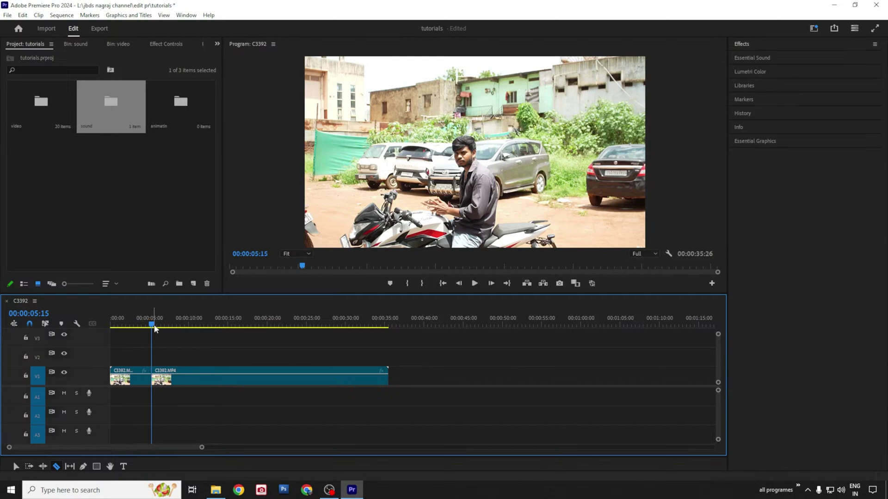
click(195, 325)
click(217, 325)
click(218, 376)
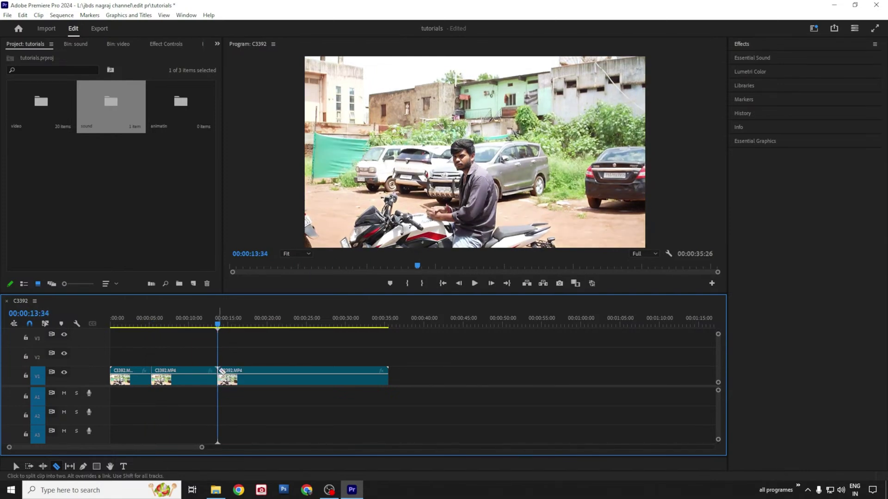
click(274, 325)
click(275, 376)
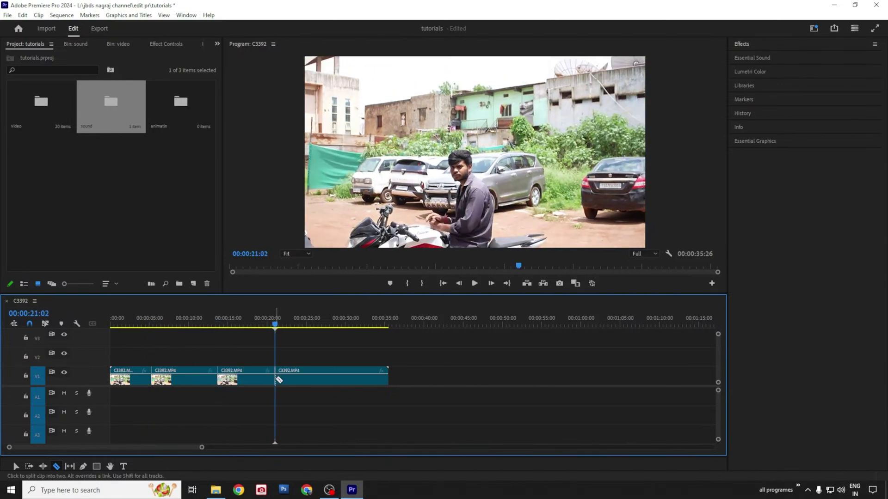
click(324, 325)
drag(323, 326, 325, 326)
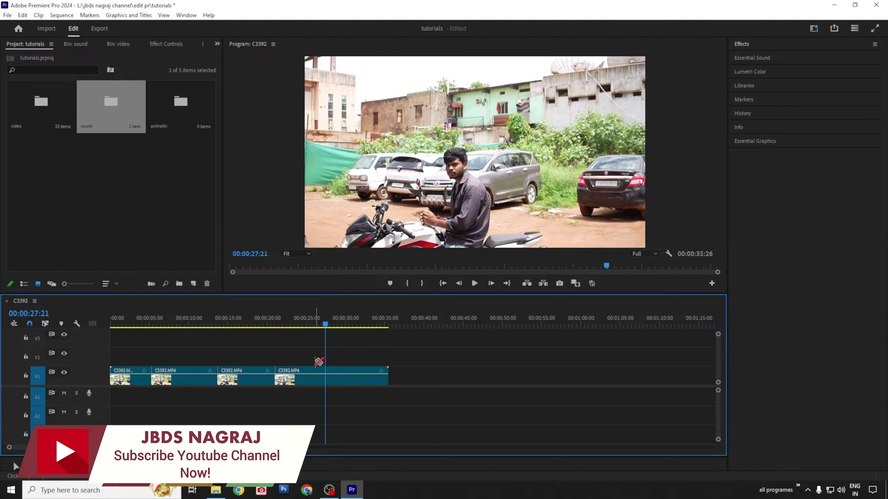
Delete the first and third pieces of the cut C3392.MP4 clip from track V1.
key(v)
click(133, 381)
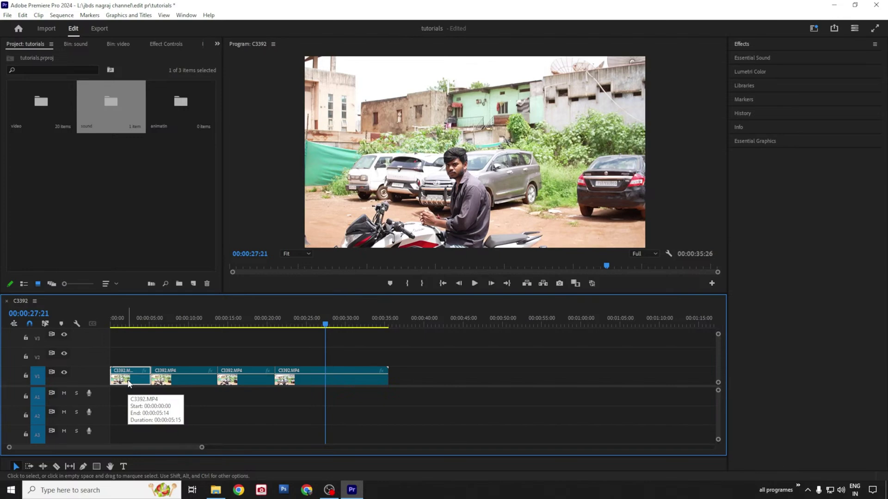
key(Delete)
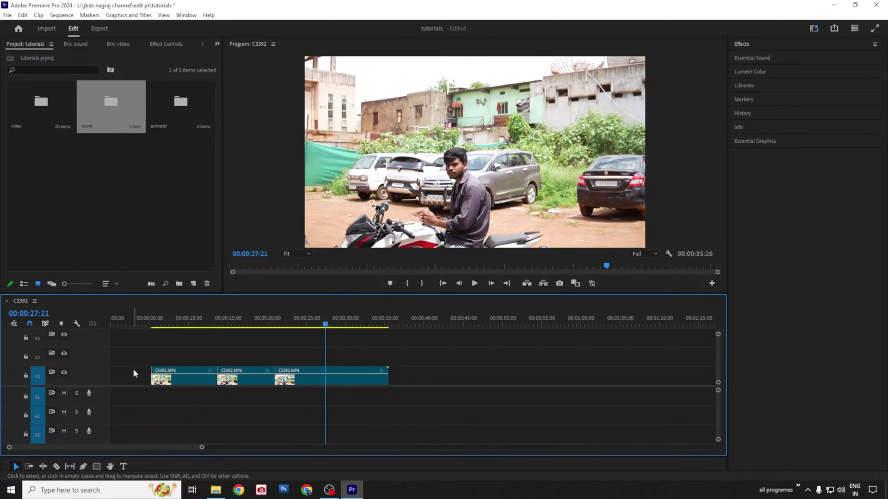
click(259, 380)
key(Delete)
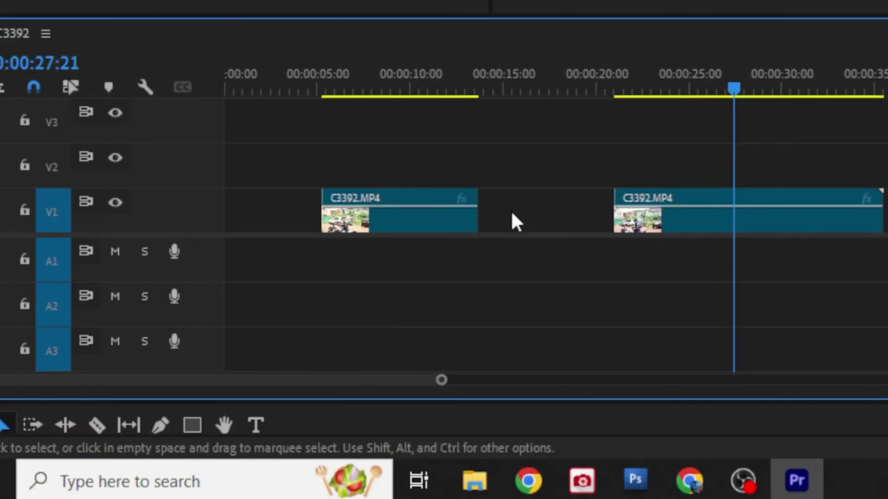
Close the gap between the two remaining video clips and the empty gap at the start of track V1.
click(544, 212)
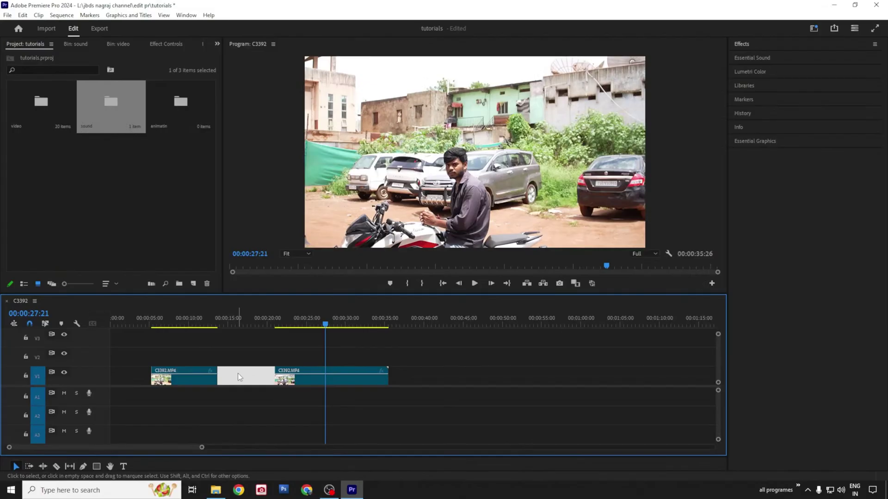
key(Delete)
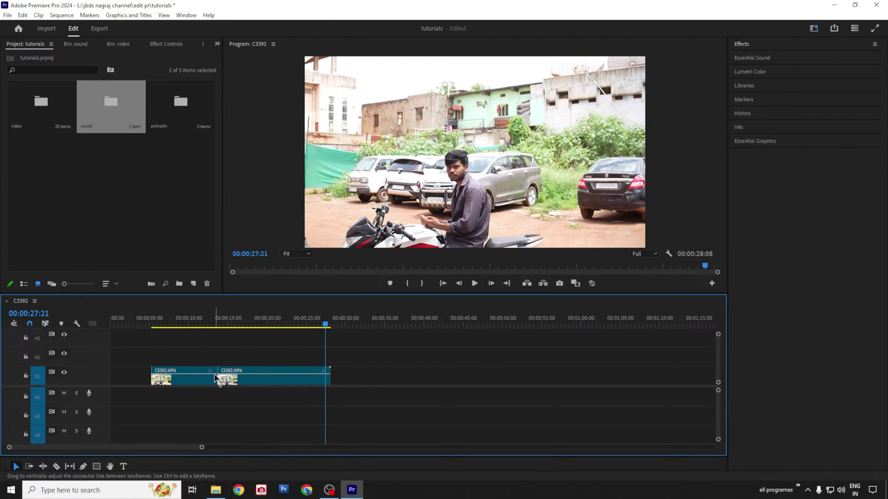
click(176, 324)
click(132, 375)
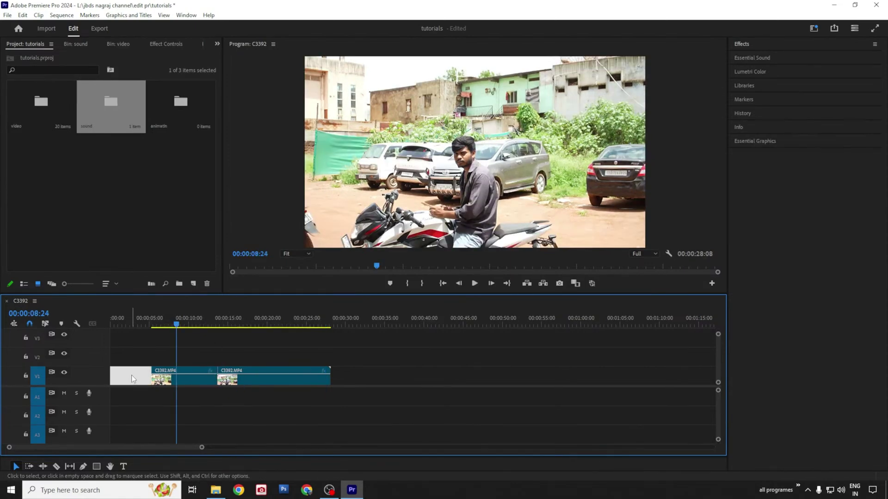
click(141, 364)
key(Delete)
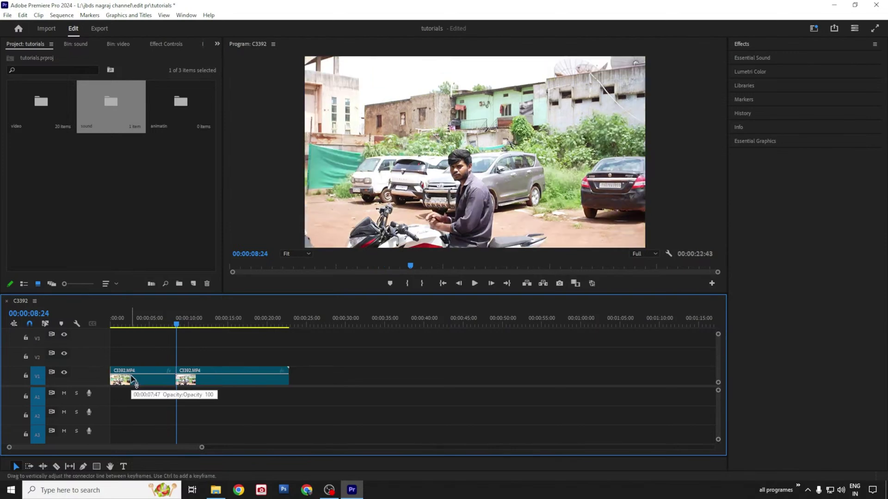
drag(115, 323, 103, 323)
click(139, 324)
drag(195, 349, 222, 357)
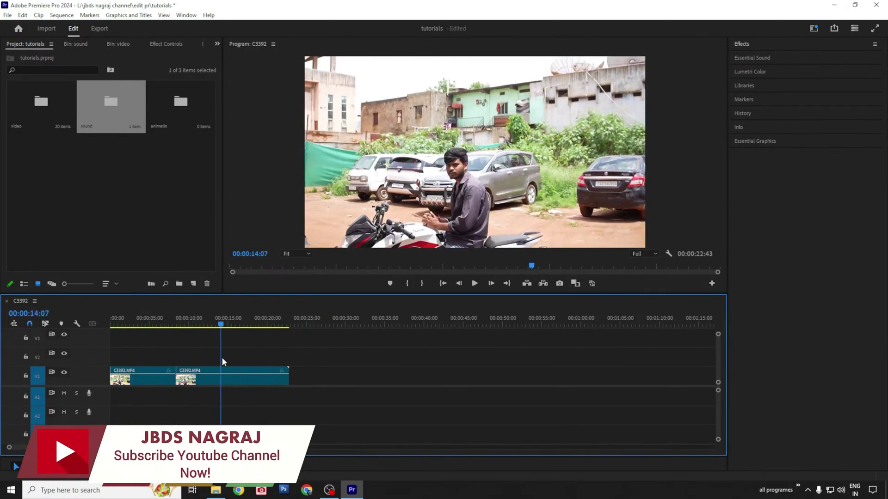
Open the sound bin and place the Campfire - Telecasted music at the start of audio track A1.
click(117, 181)
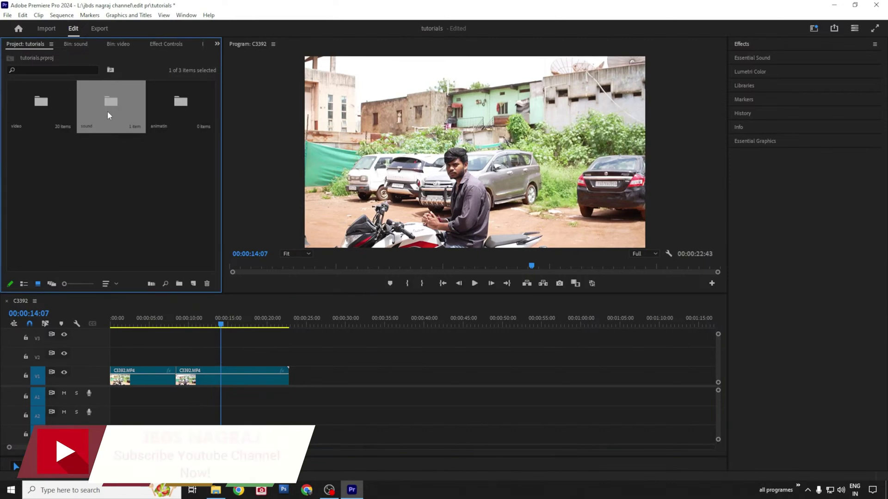
double_click(108, 114)
double_click(106, 170)
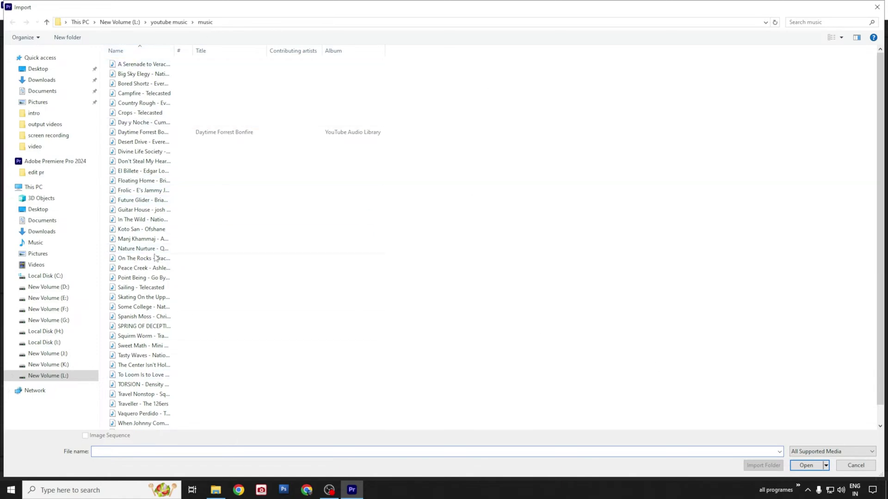
click(855, 466)
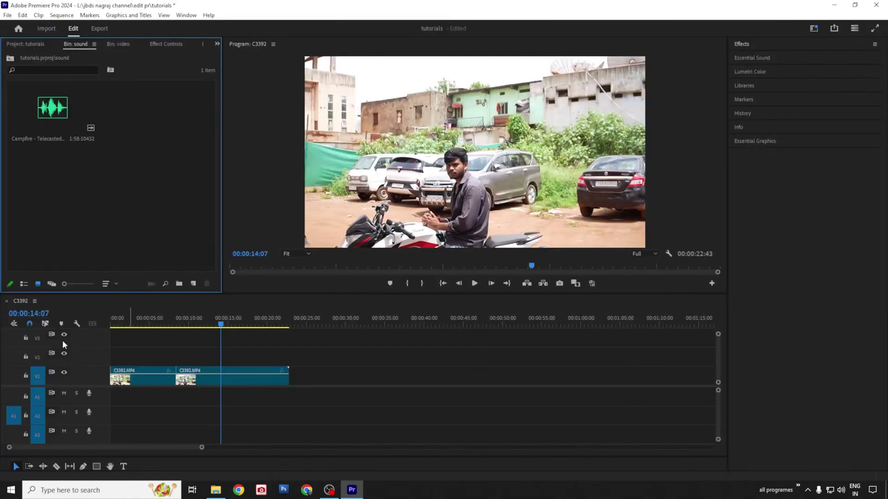
click(56, 137)
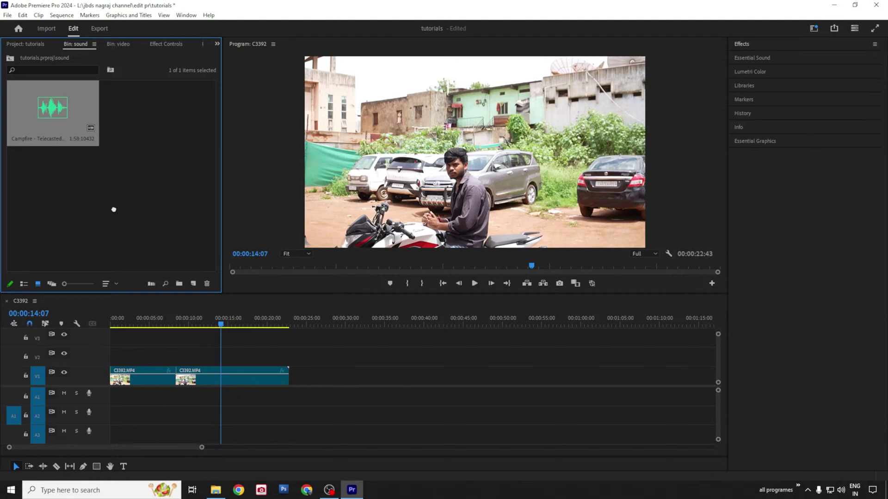
drag(113, 209, 111, 402)
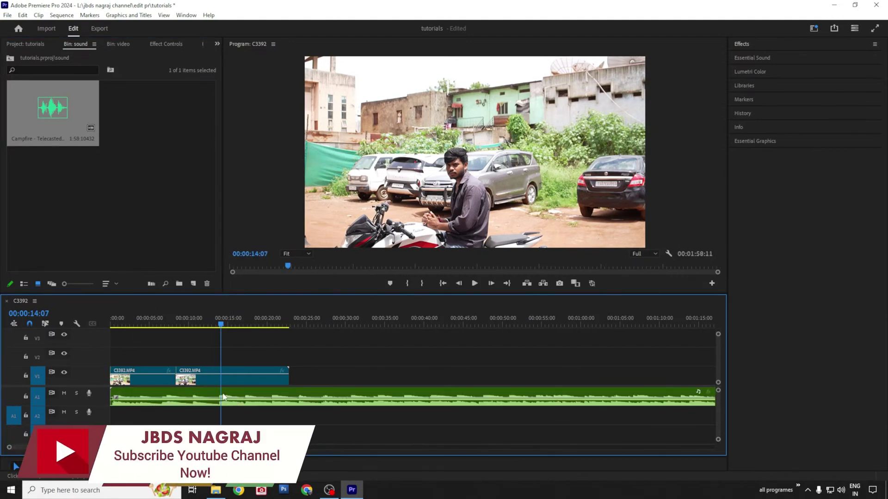
Cut the music clip on track A1 with the Razor tool at 00:00:17:02 and 00:00:33:04.
mouse_move(262, 318)
mouse_down()
mouse_move(273, 319)
mouse_move(245, 319)
mouse_up()
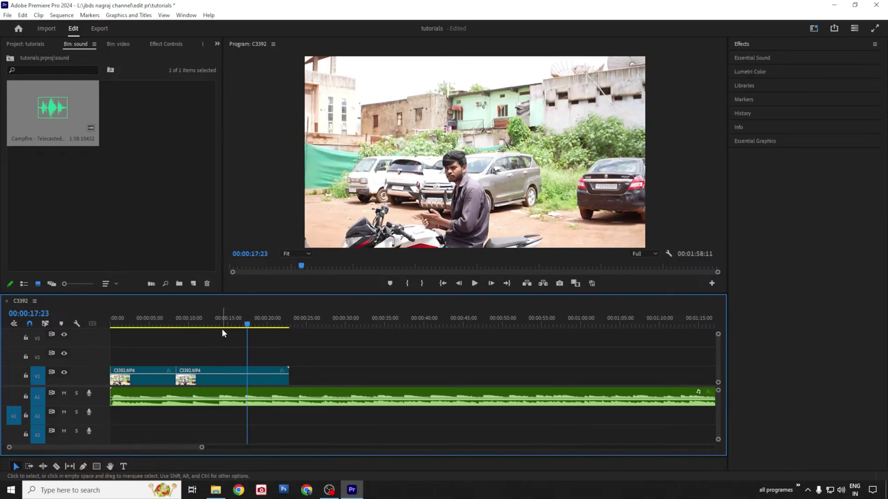
click(244, 324)
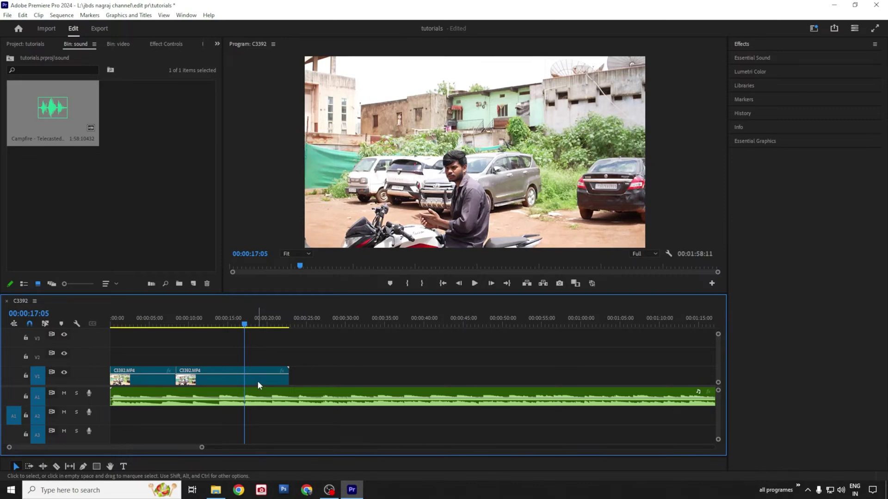
click(240, 324)
drag(239, 324, 245, 325)
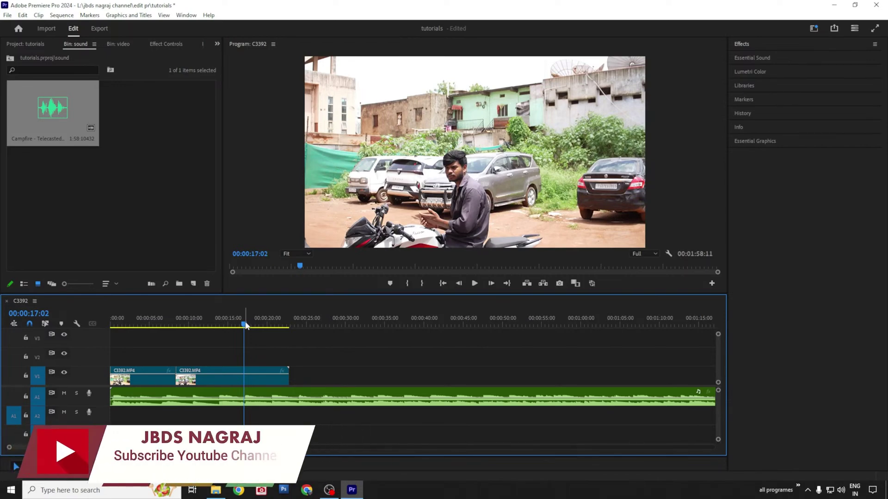
key(c)
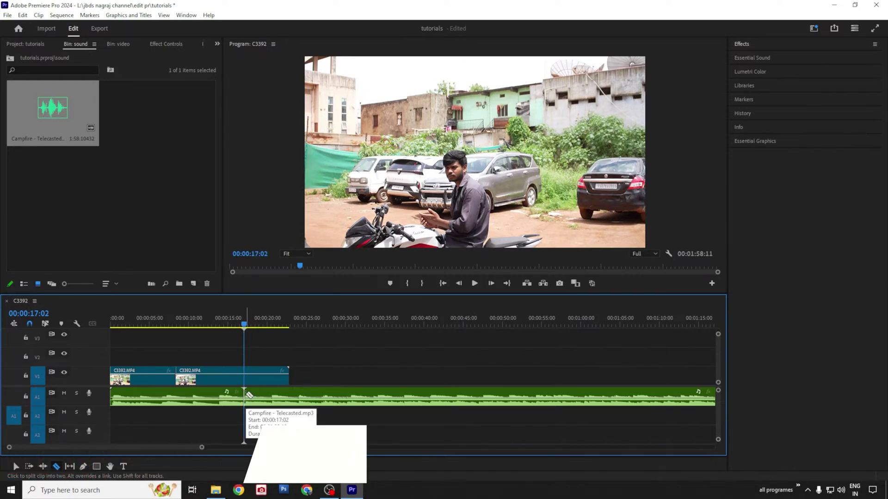
drag(246, 327, 370, 359)
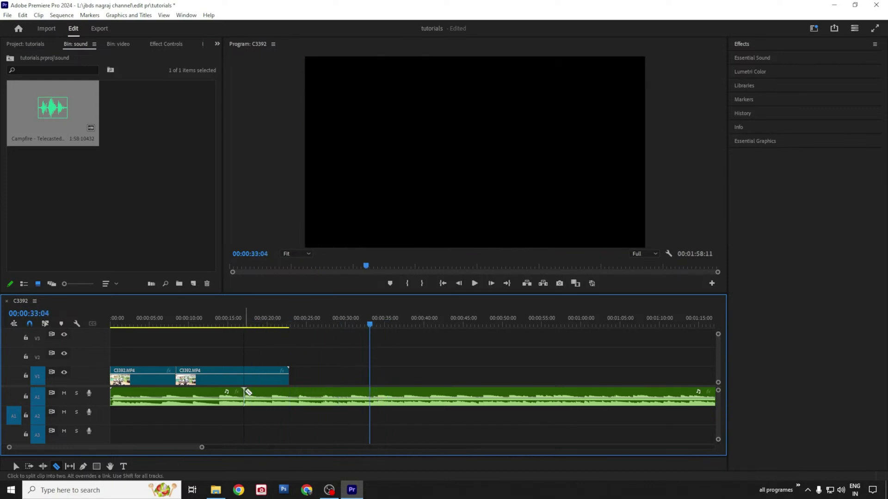
click(372, 391)
key(v)
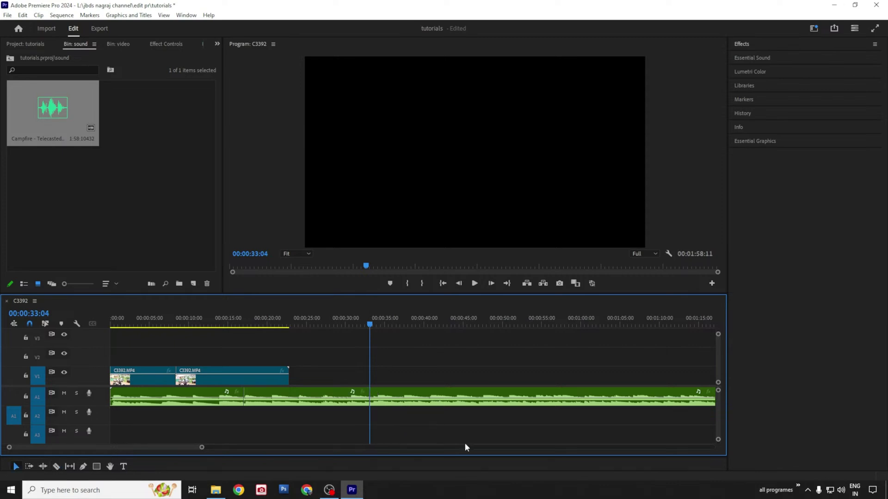
Delete the first two music segments and move the remaining segment to the start of track A1.
click(173, 397)
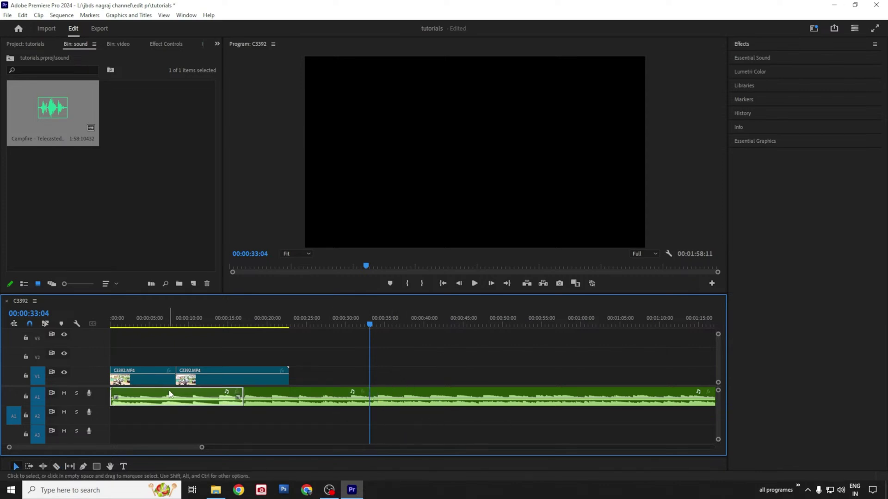
key(Delete)
click(290, 394)
key(Delete)
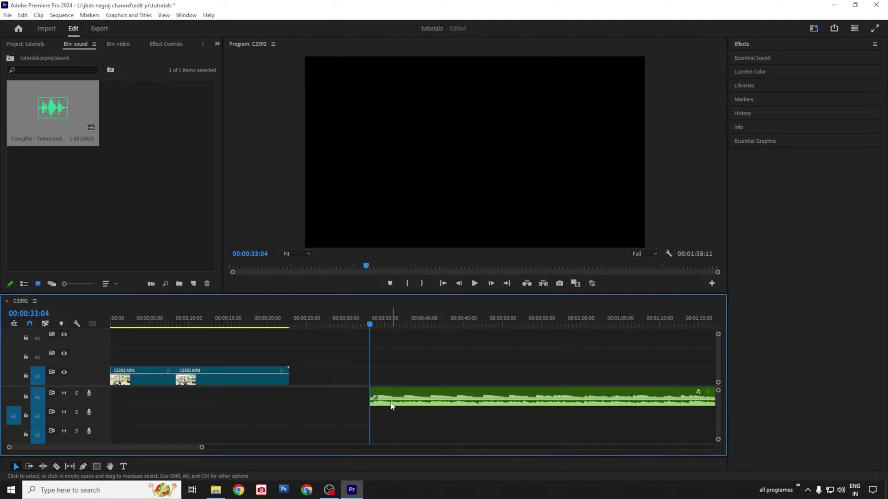
click(437, 398)
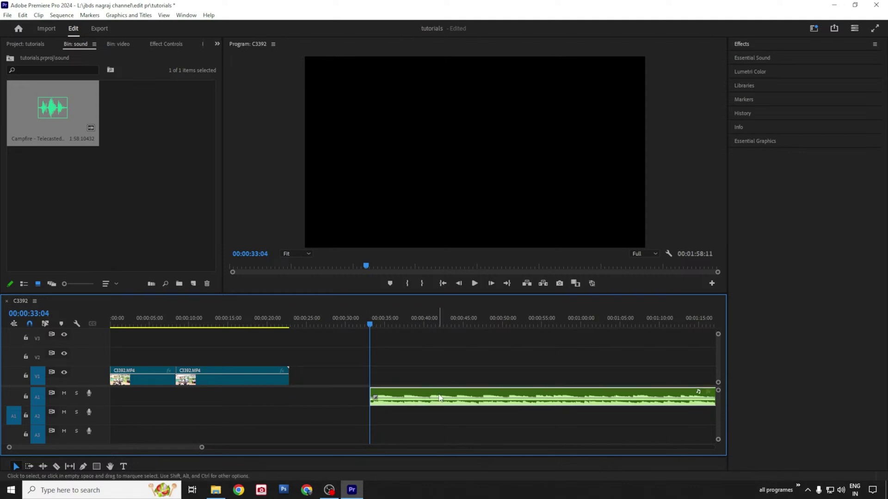
drag(465, 396, 193, 393)
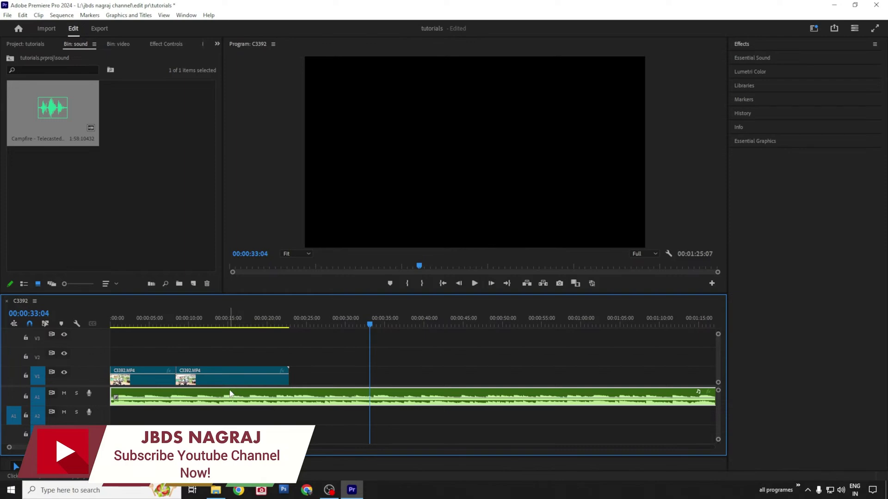
Cut the music where the last video clip ends and delete the excess audio beyond that point.
click(289, 324)
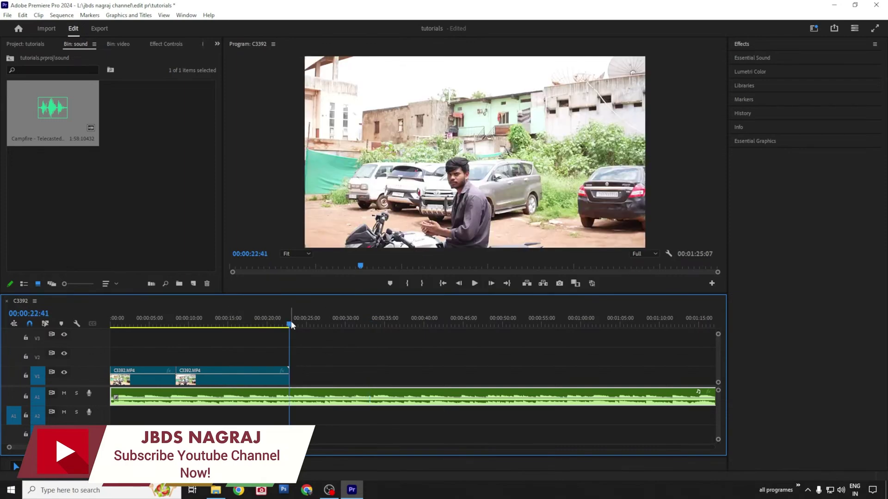
click(290, 392)
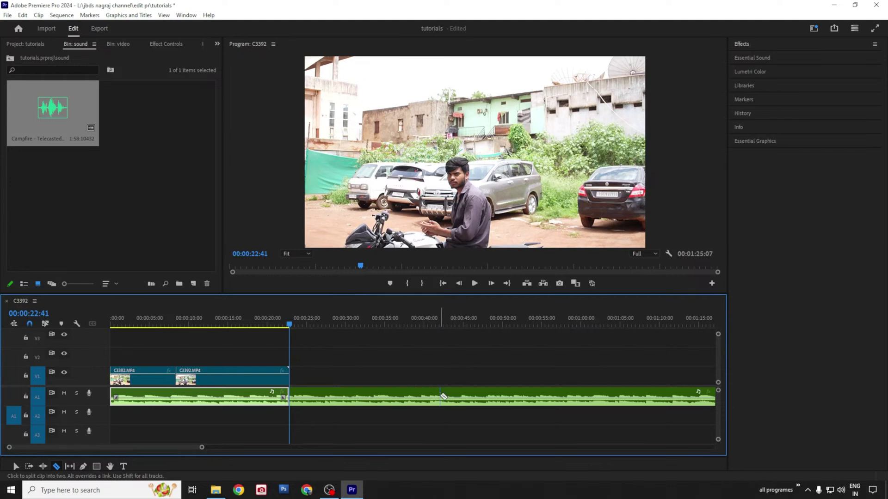
key(v)
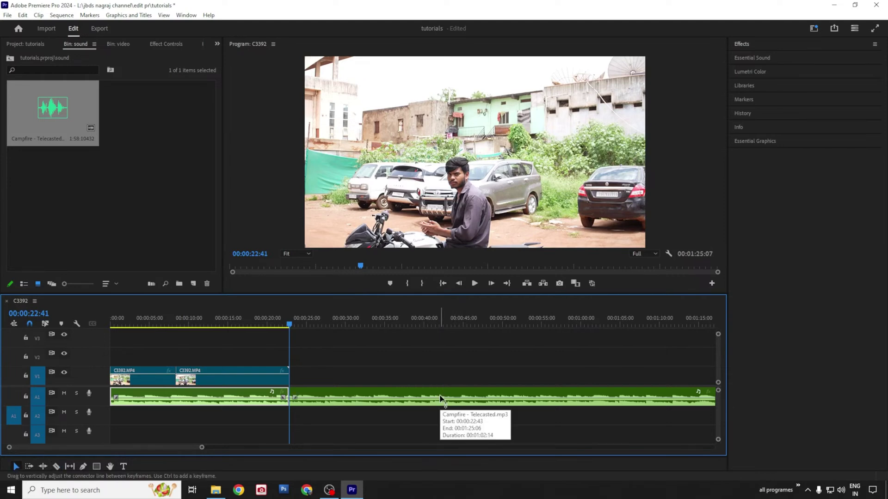
click(343, 396)
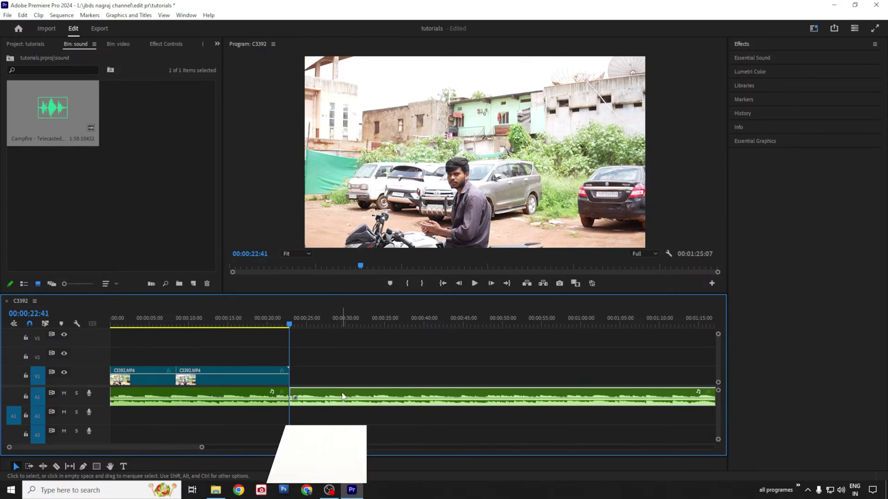
key(Delete)
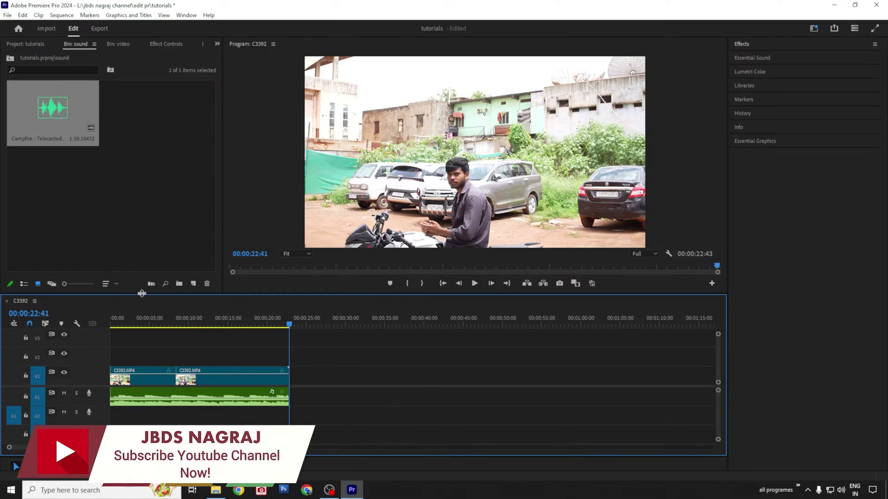
click(200, 319)
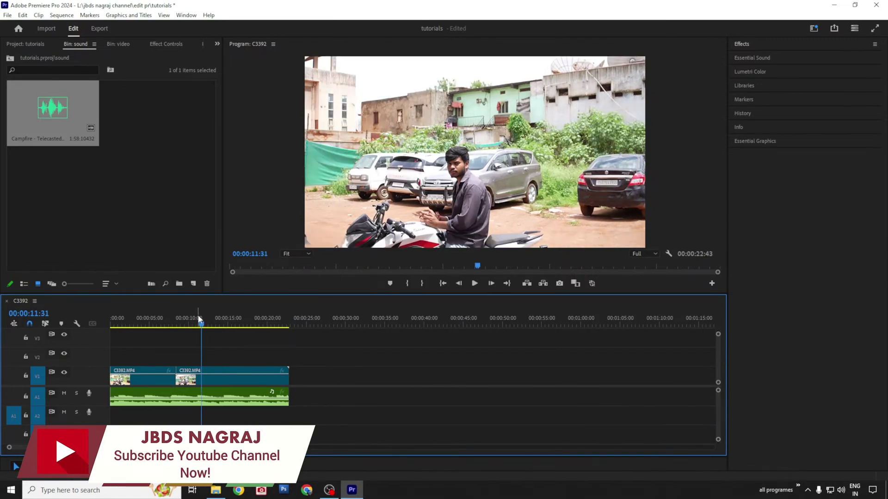
click(197, 318)
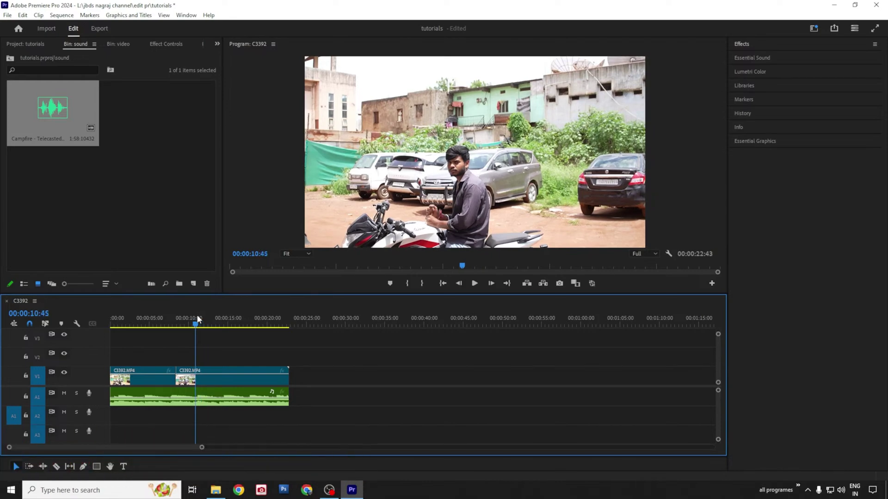
Mark the sequence's In point at 00:00:00:00 and its Out point at the end of the last clip, 00:00:22:38.
key(Home)
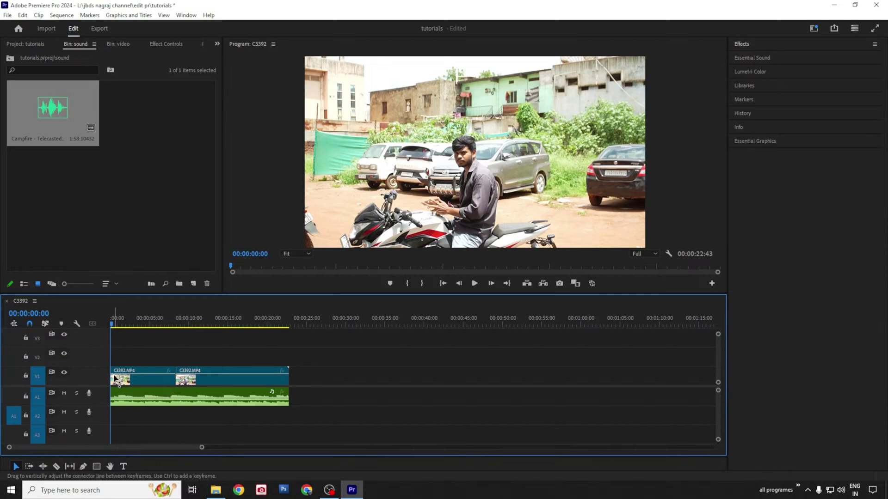
key(i)
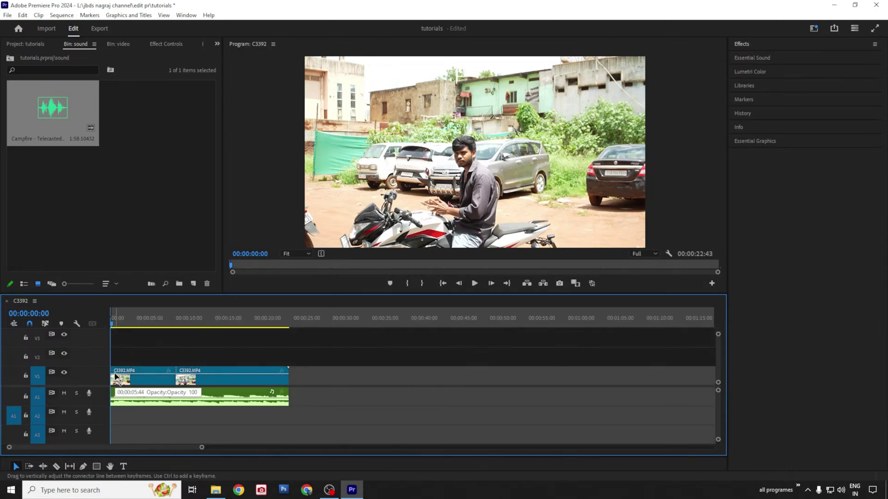
click(141, 324)
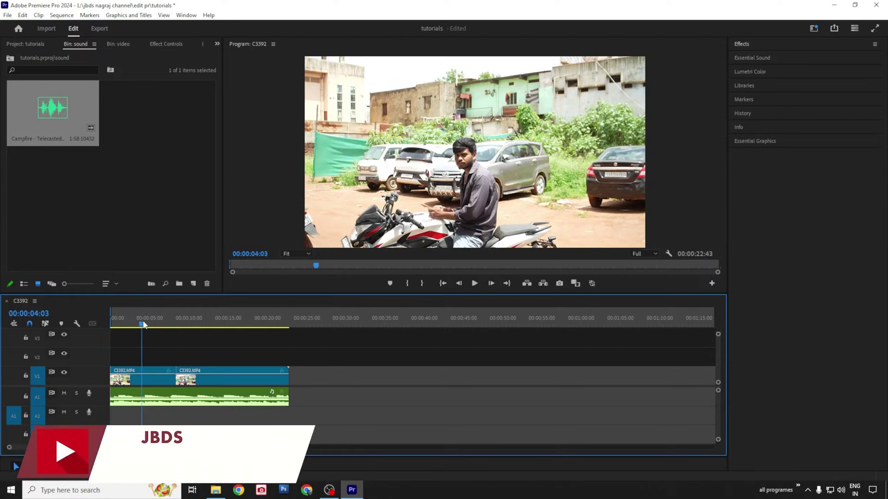
click(284, 324)
drag(284, 323, 289, 323)
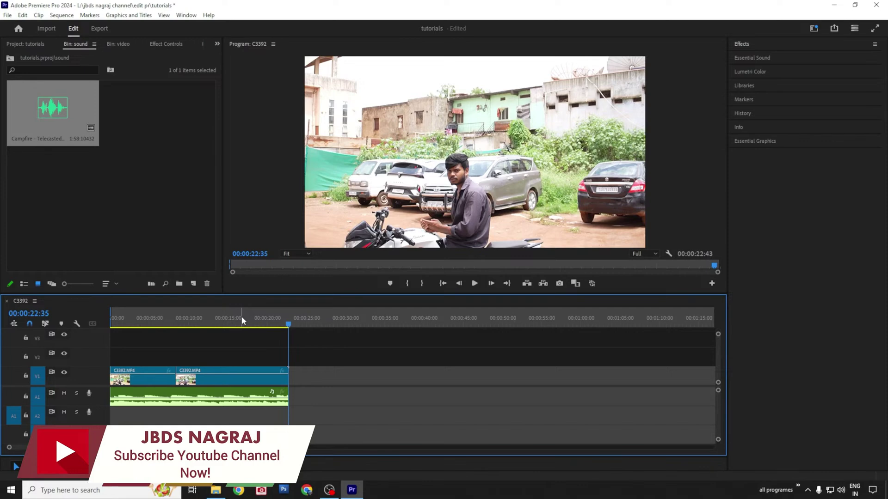
click(205, 320)
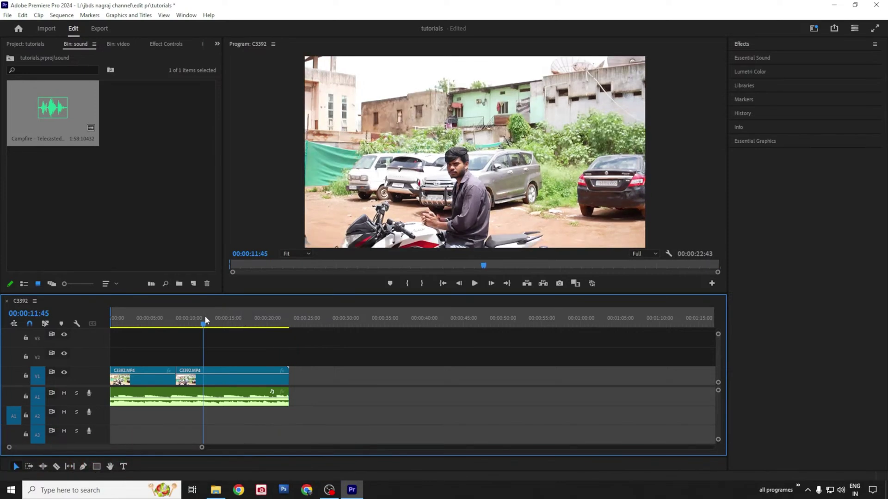
click(287, 318)
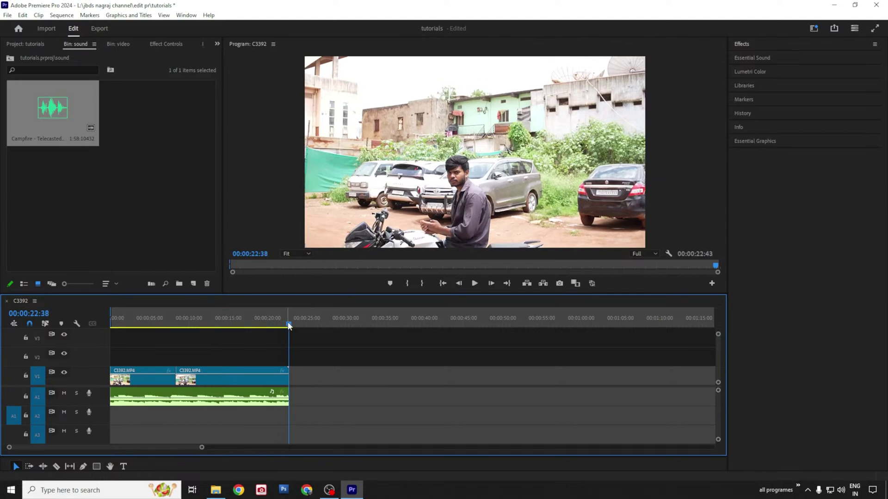
key(o)
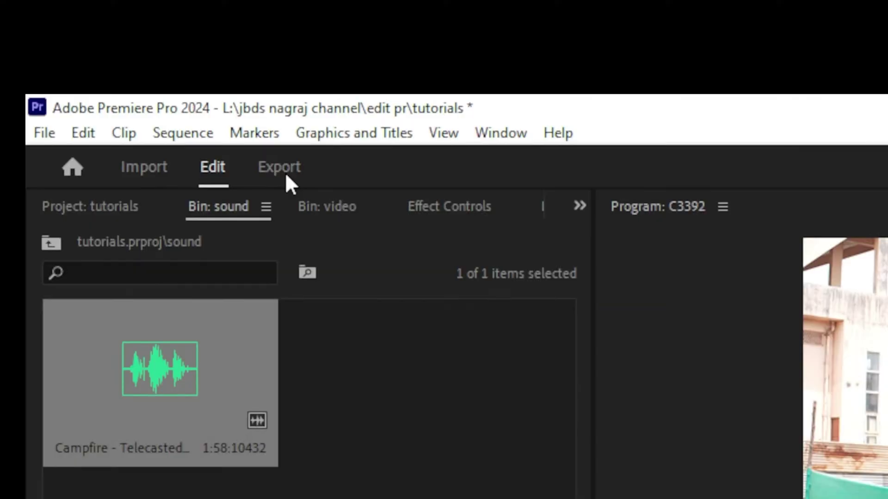
Open the export settings for the sequence, keep the output videos folder as location and name the file tutorial.
click(101, 30)
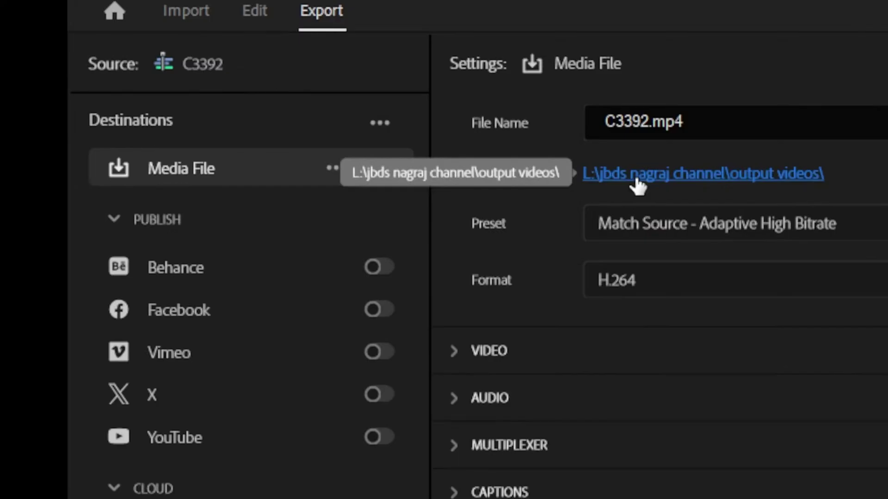
click(636, 181)
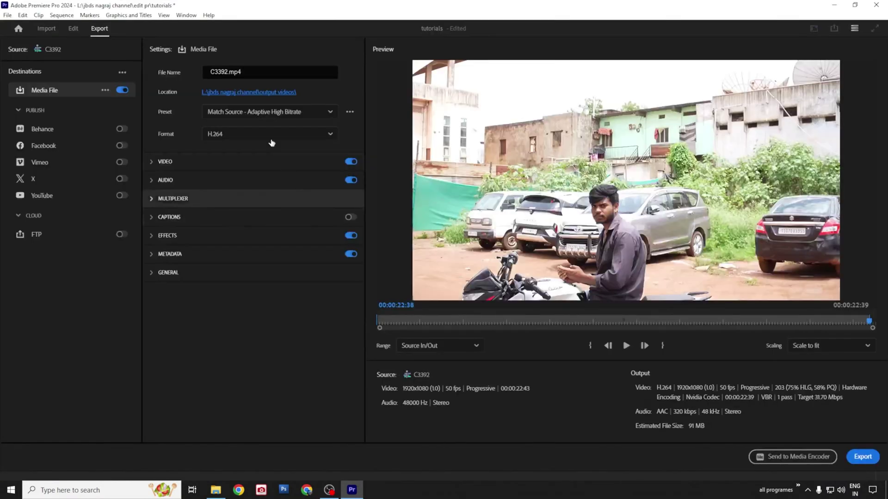
click(809, 465)
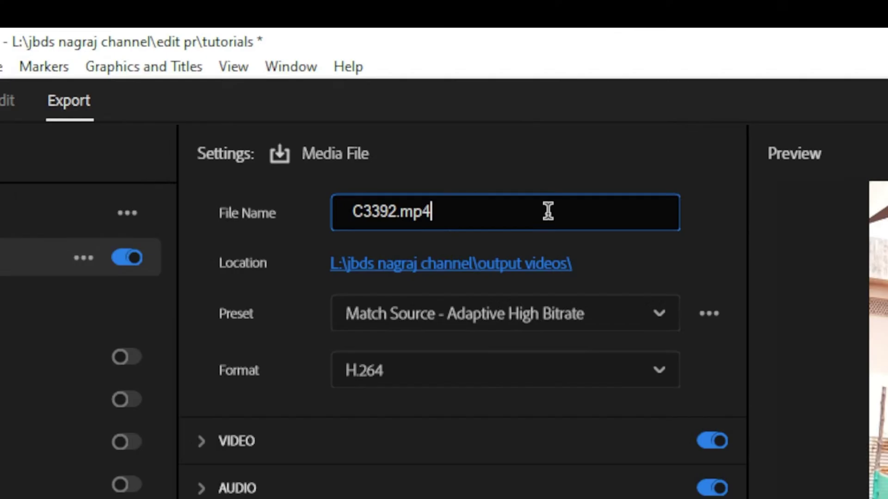
drag(286, 71, 184, 67)
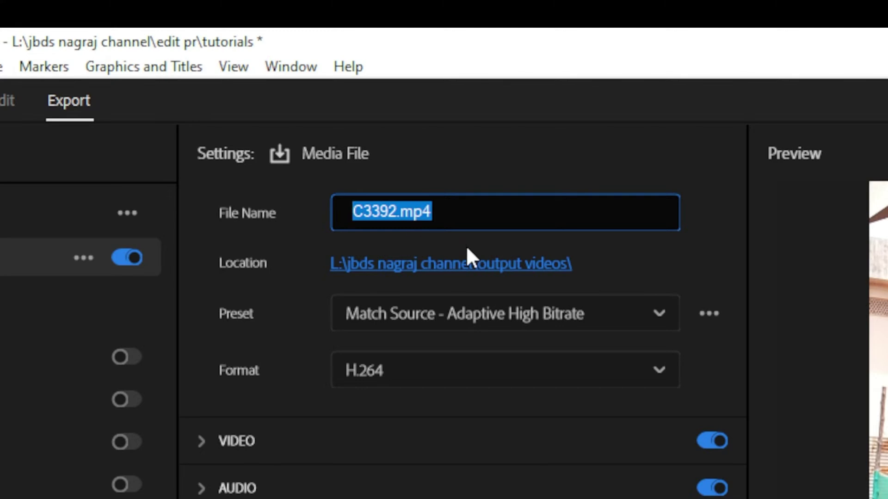
text(tutorial)
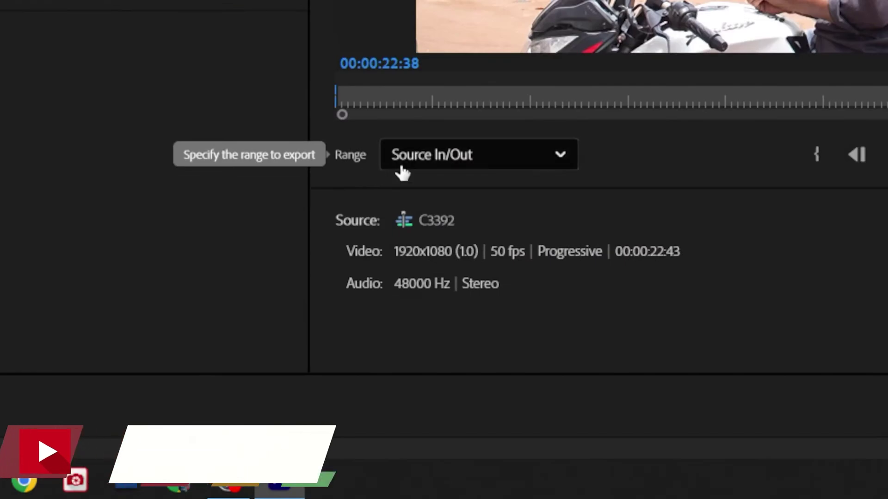
Compare the Entire Source range with Source In/Out, choose Source In/Out and export the video.
click(547, 166)
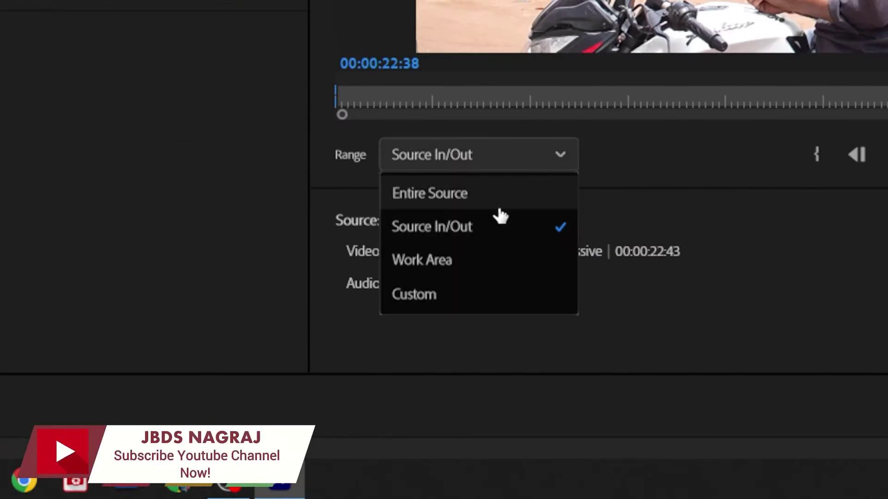
click(490, 229)
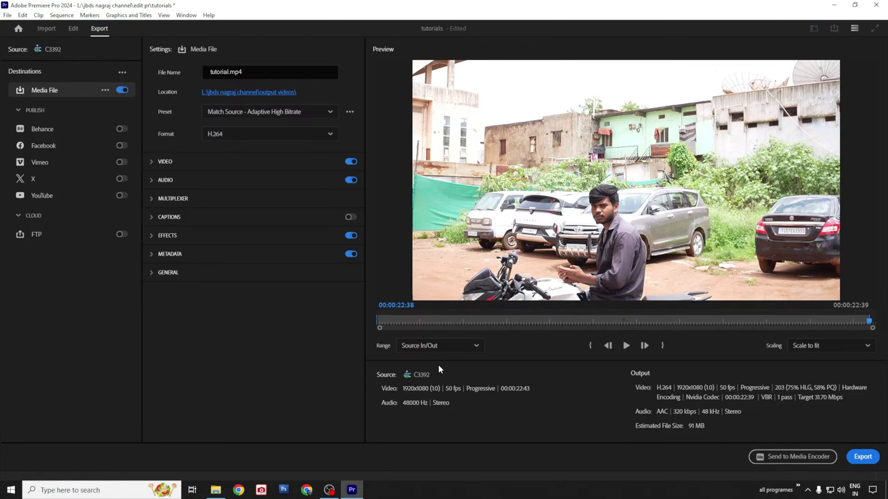
click(445, 346)
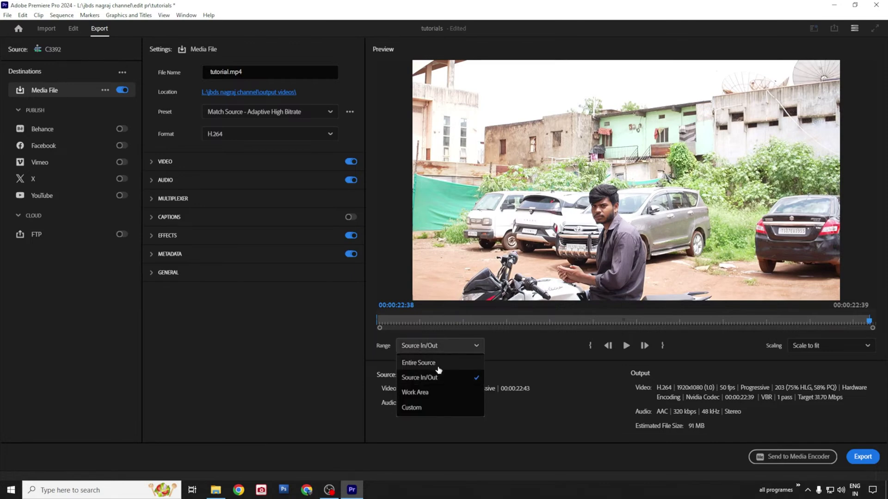
click(438, 365)
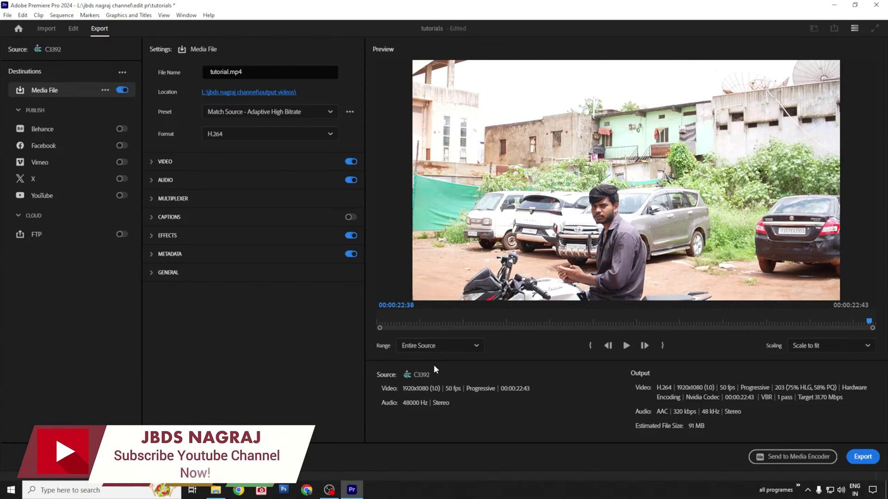
click(454, 350)
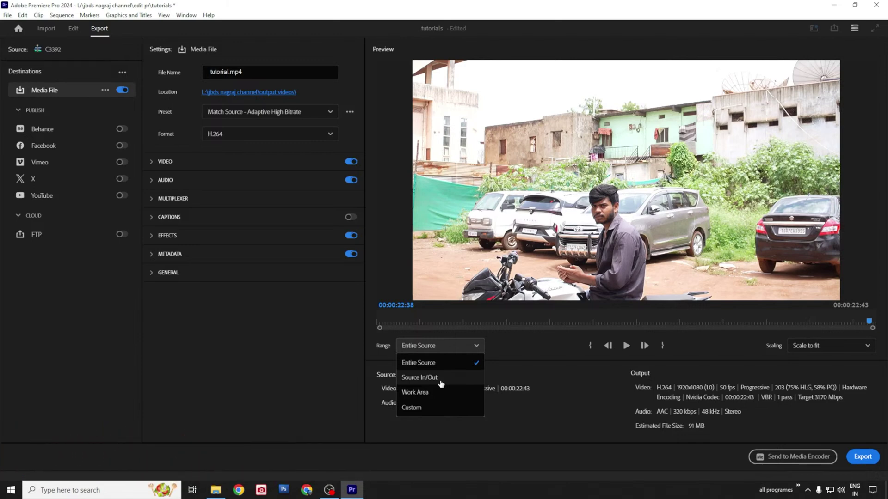
click(441, 378)
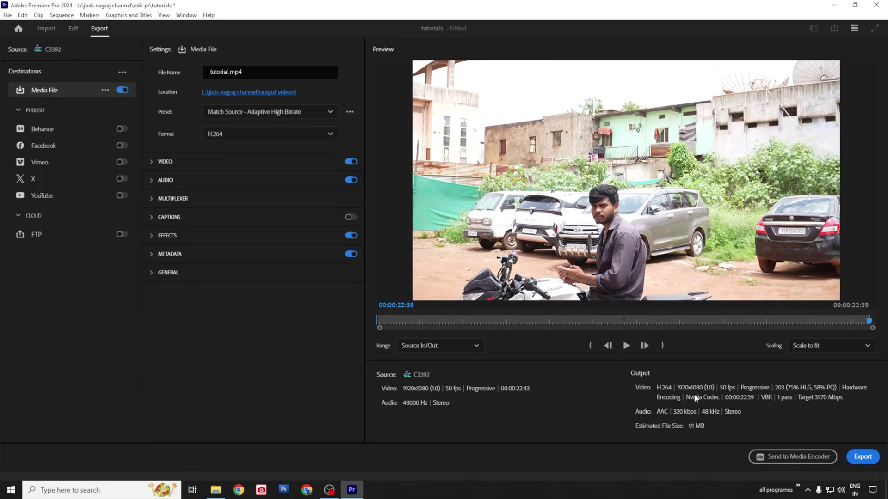
click(868, 456)
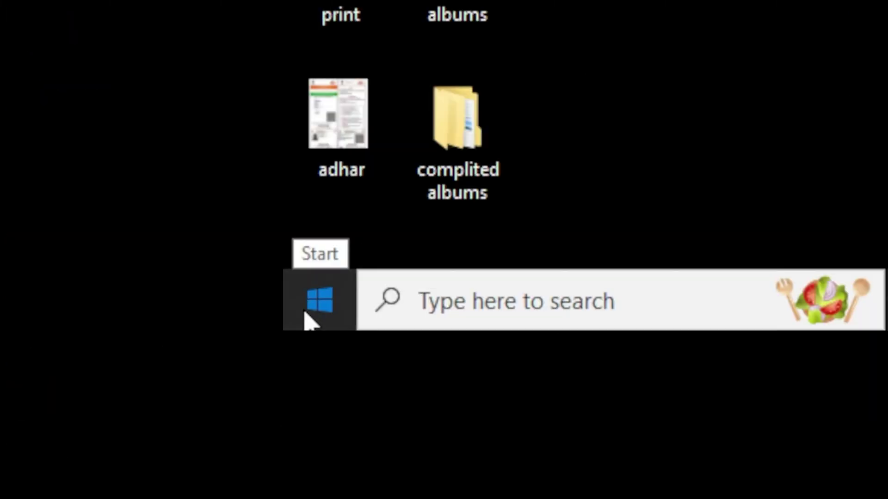
Launch Adobe Premiere Pro 2024 from Windows and start a new project.
click(9, 493)
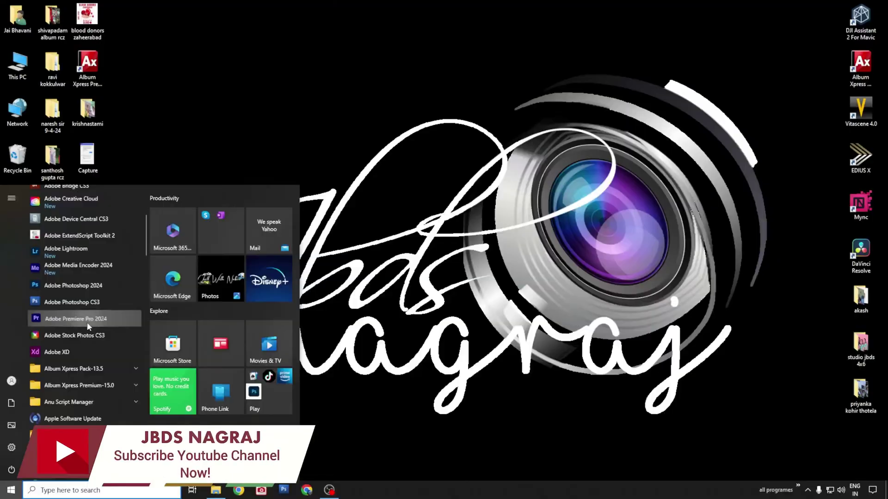
click(88, 324)
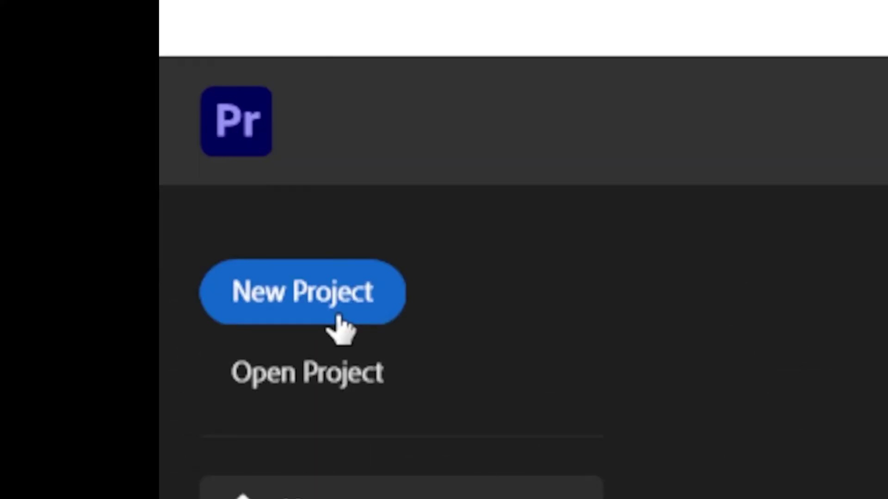
click(339, 318)
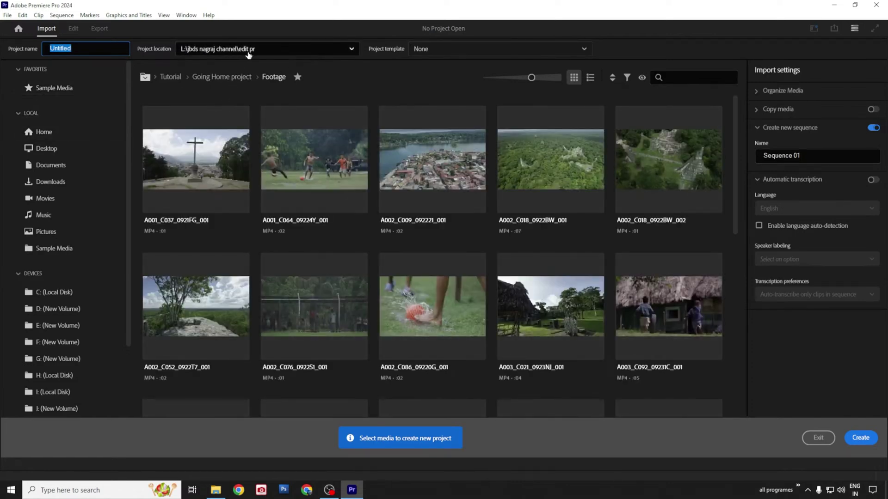
Review the project location choices, keep the edit pr folder and open the project name for editing.
click(305, 55)
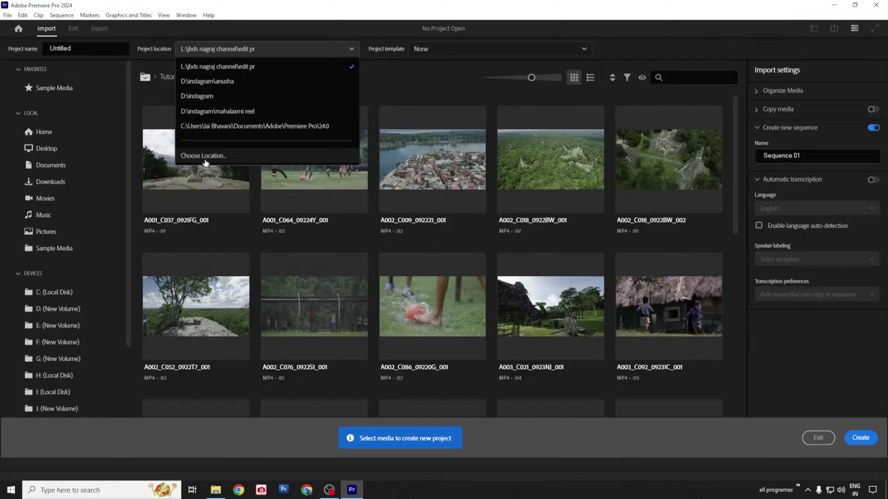
click(331, 291)
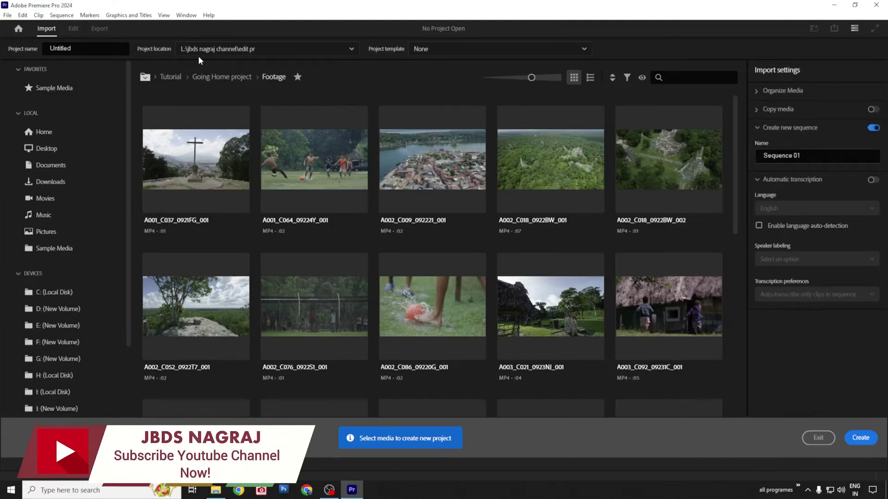
double_click(88, 52)
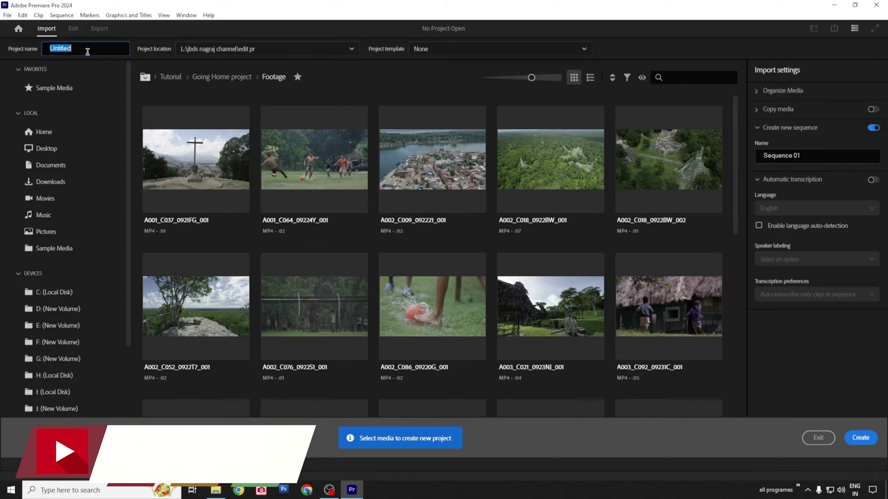
Name the new project tutorials and create it in the current project location.
click(92, 49)
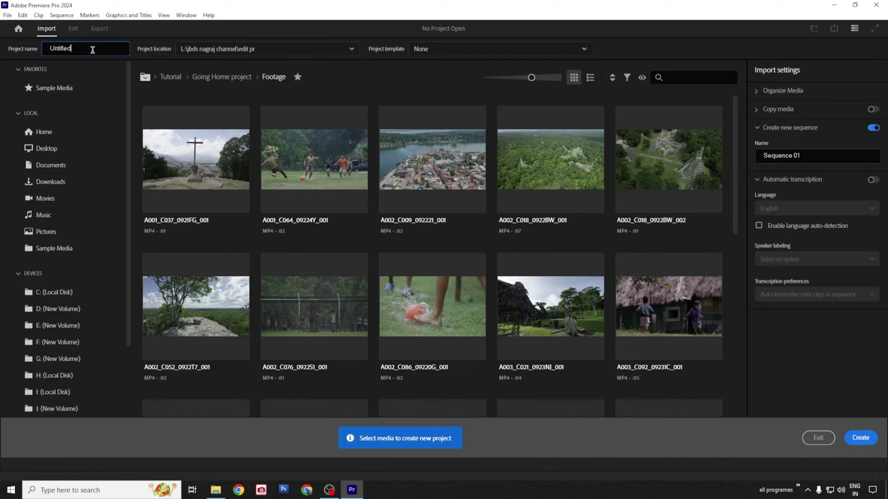
double_click(88, 49)
text(tutorials)
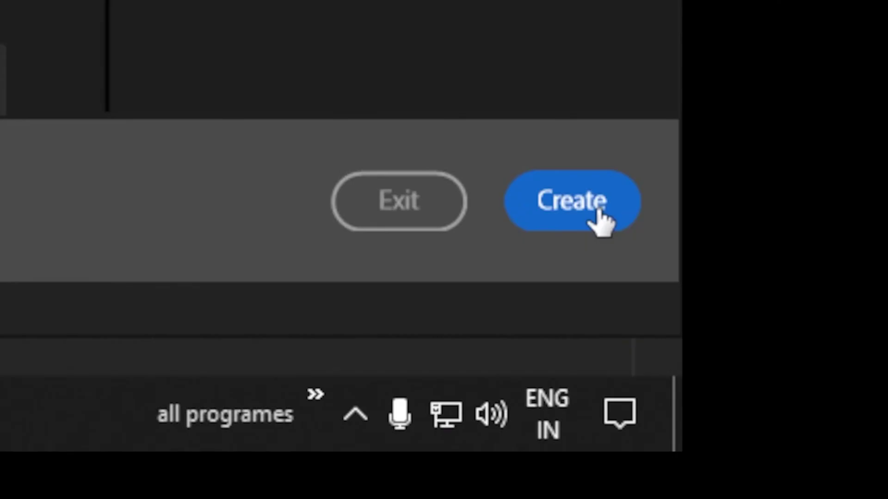
click(600, 212)
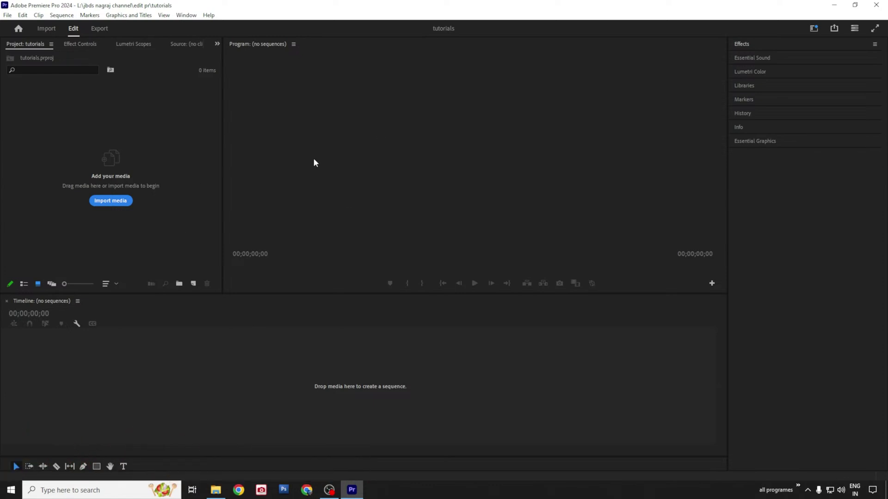
click(191, 17)
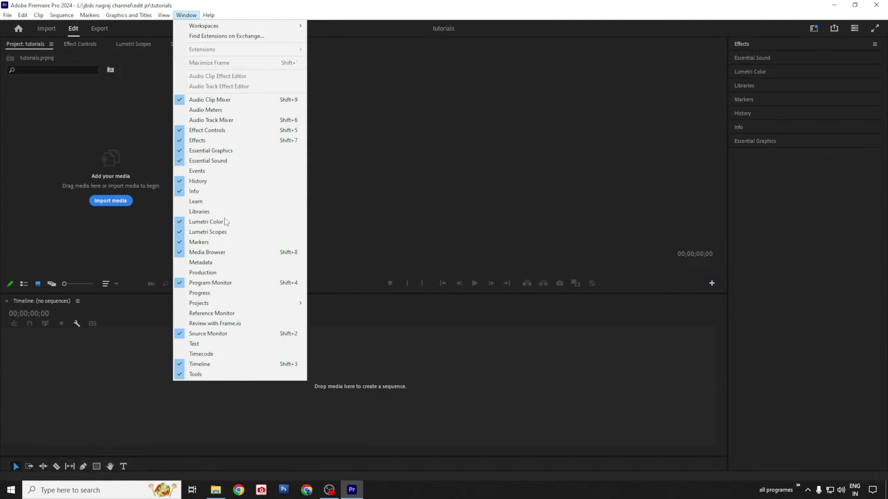
click(248, 3)
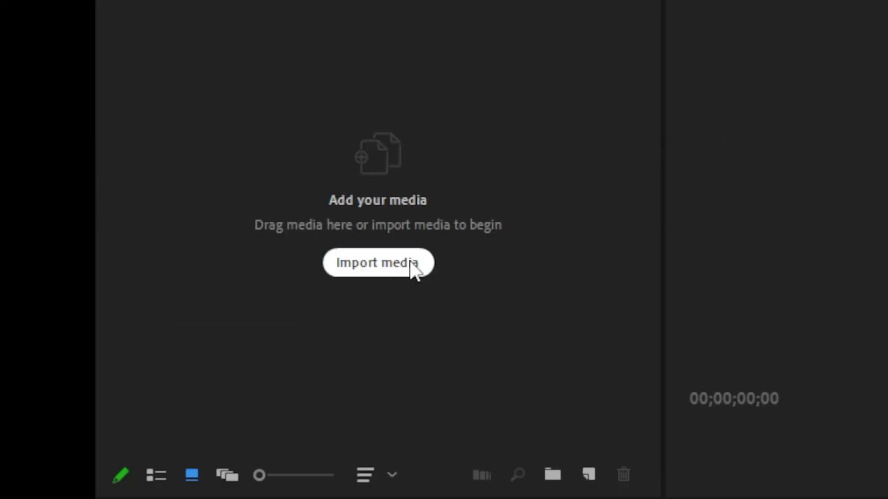
Create a new bin named video in the empty project.
click(353, 123)
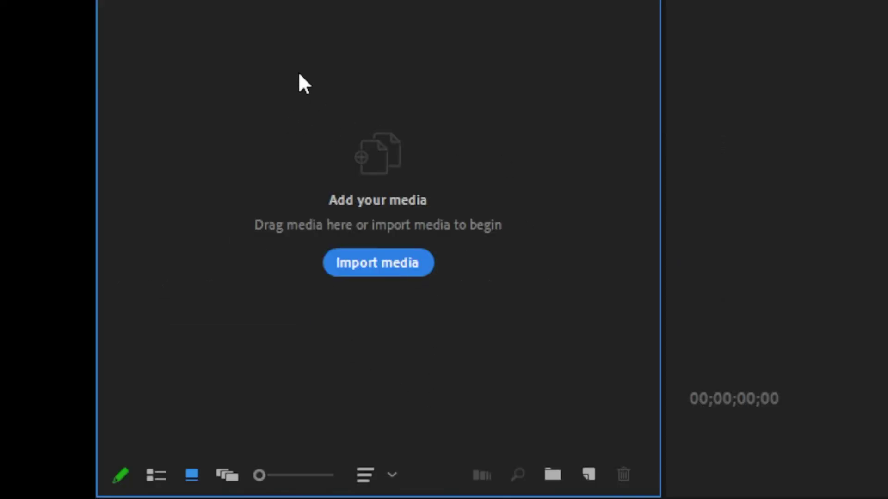
right_click(297, 80)
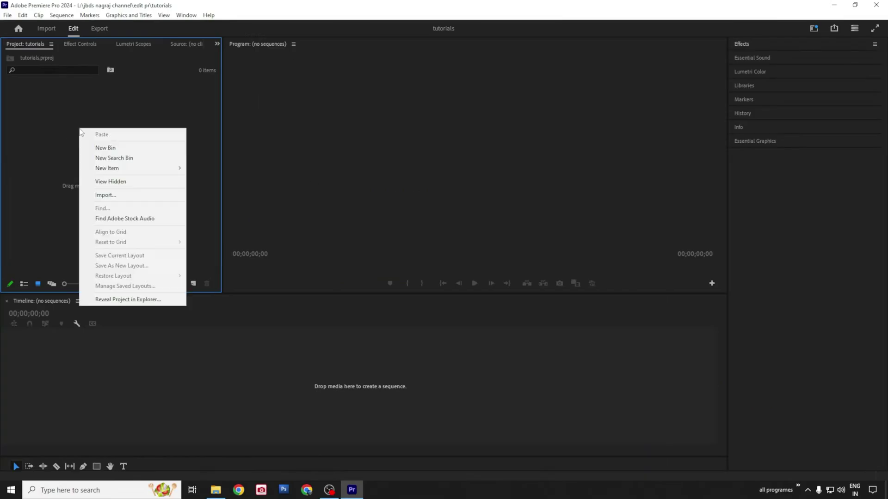
click(103, 148)
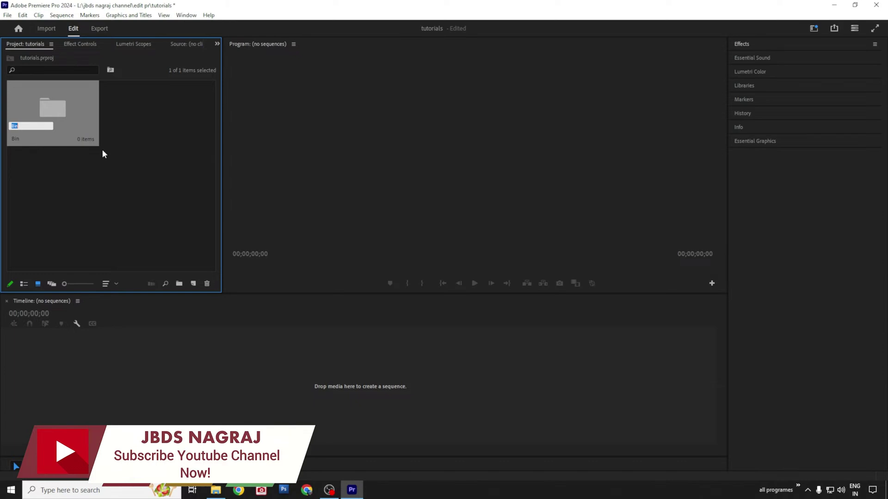
text(v)
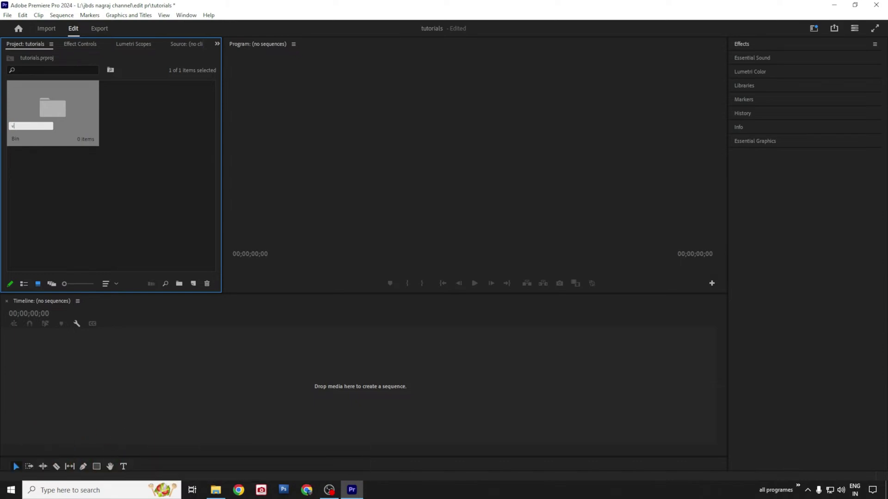
text(ideo)
click(102, 147)
Create a second bin named sound beside the video bin.
right_click(191, 178)
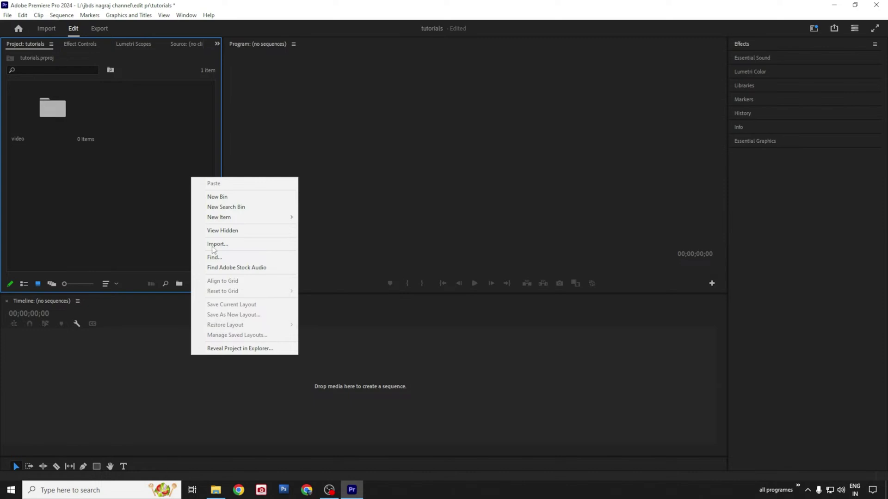
click(223, 199)
text(soun)
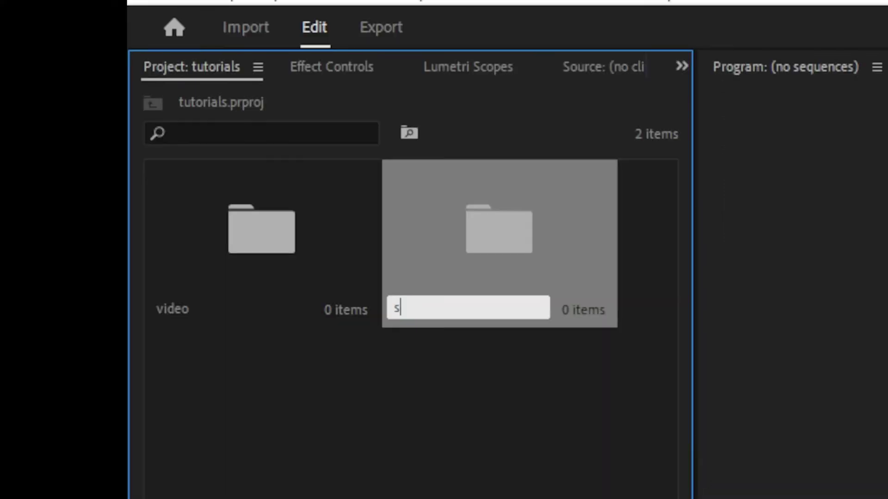
text(d)
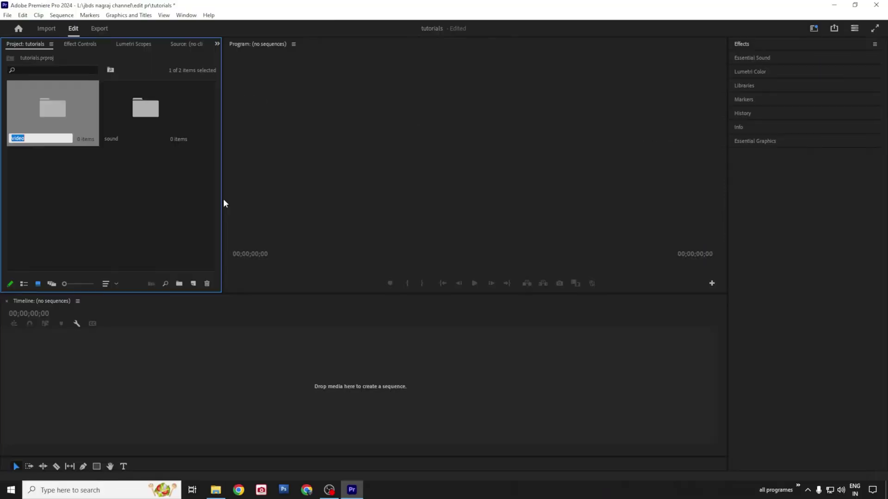
Create a third bin named animatin in the project.
right_click(322, 474)
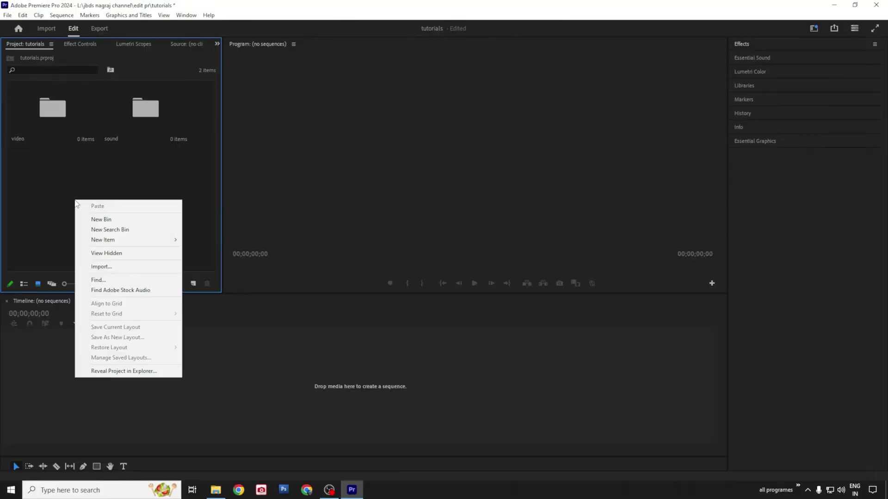
click(107, 230)
click(538, 199)
right_click(117, 199)
click(158, 223)
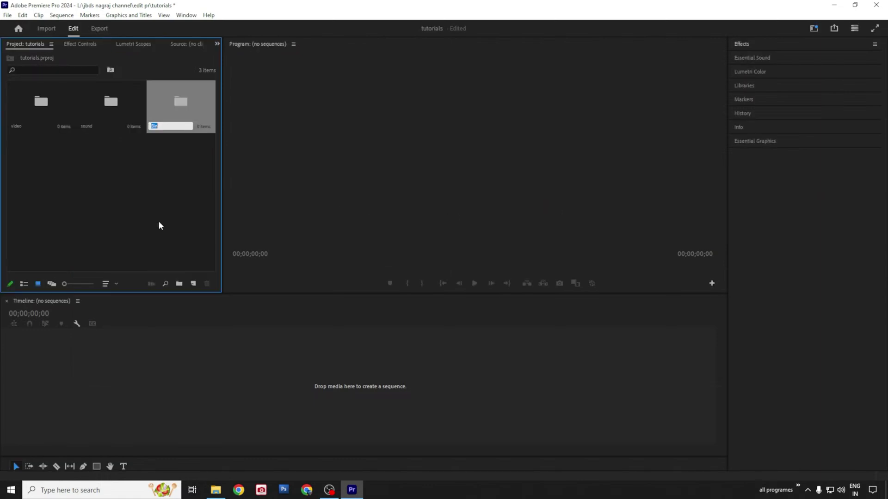
text(animatin)
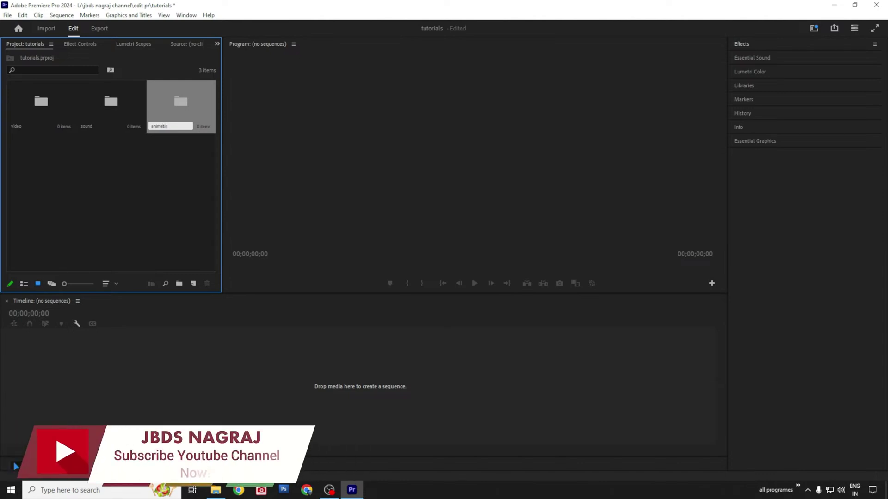
key(Return)
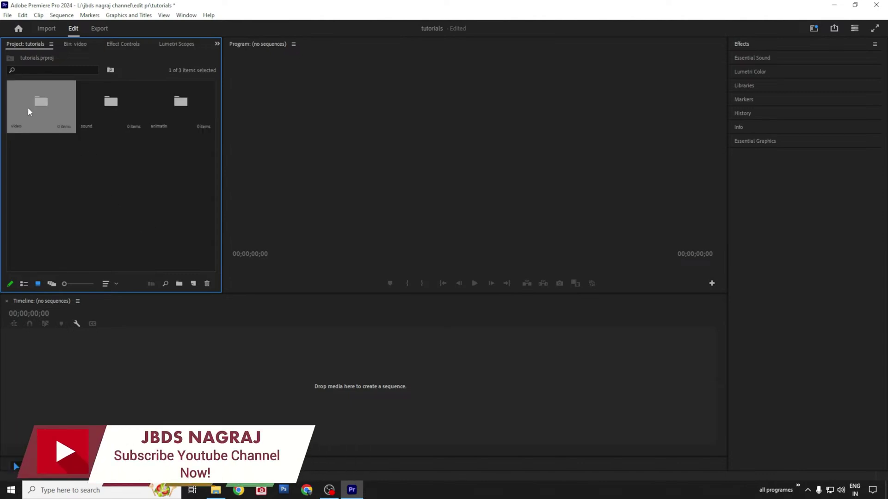
Open the video bin and import all files from the testing video folder on New Volume (L:) into it.
double_click(28, 109)
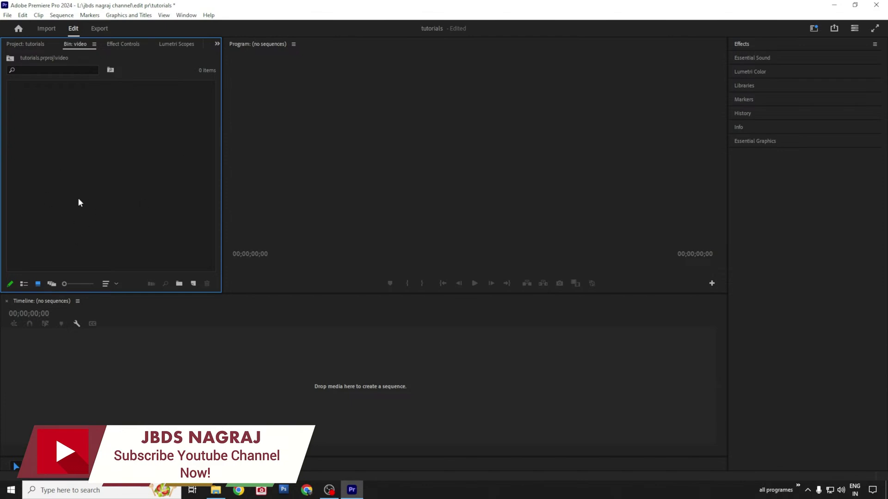
double_click(109, 187)
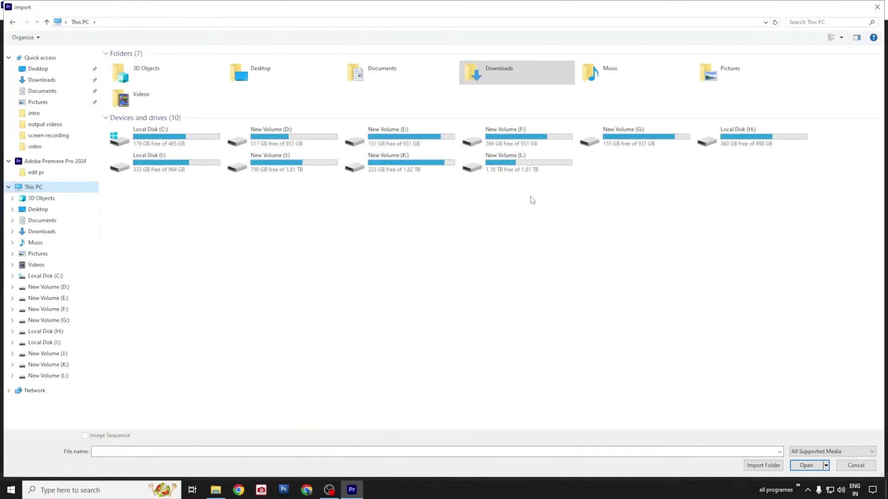
click(520, 157)
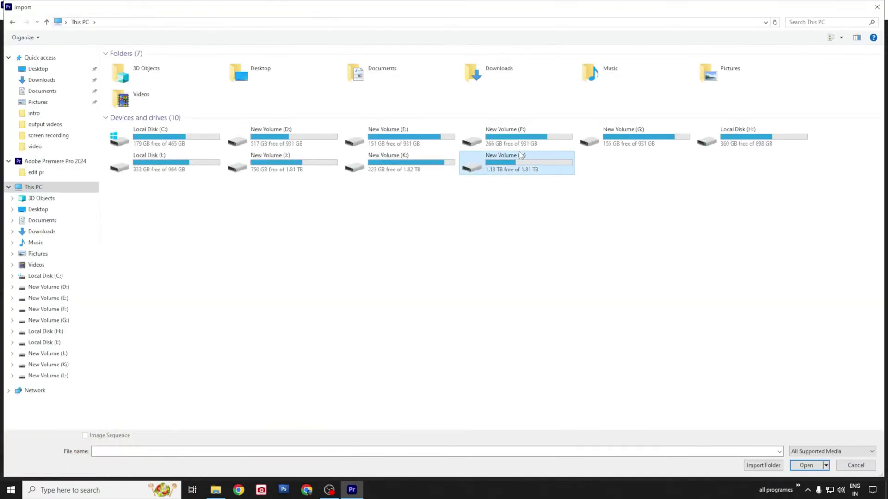
double_click(501, 166)
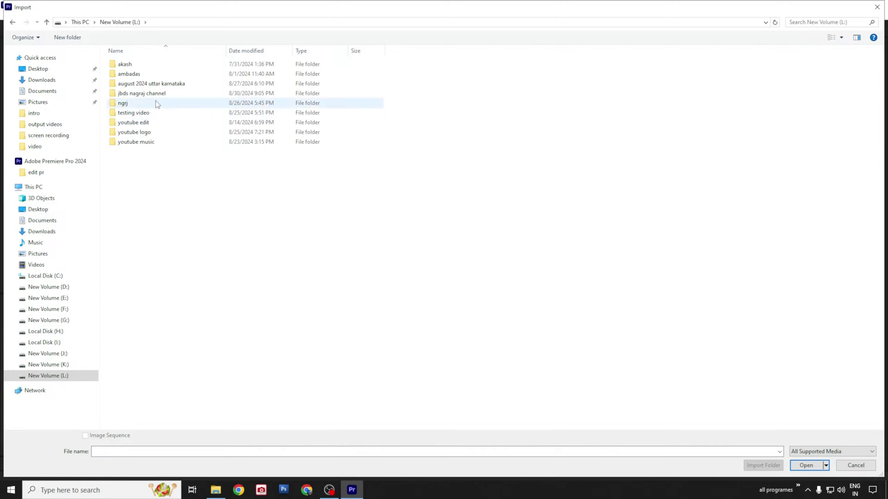
double_click(138, 113)
key(ctrl+a)
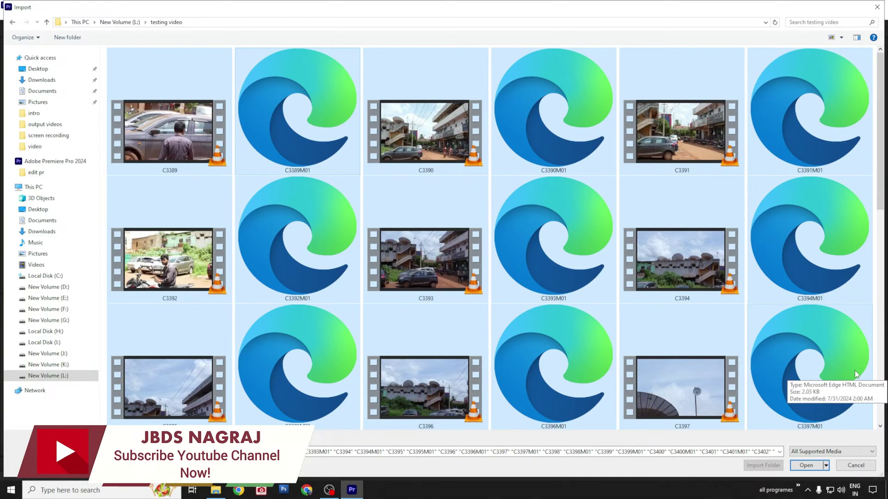
click(807, 465)
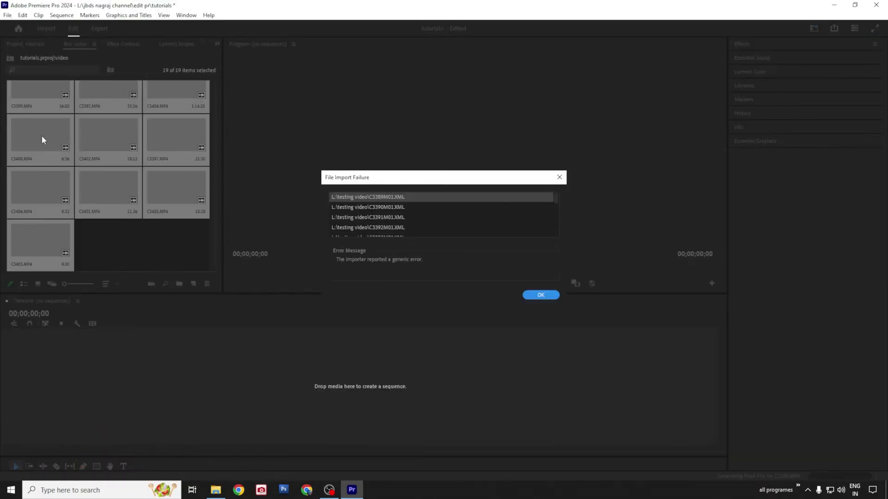
click(540, 295)
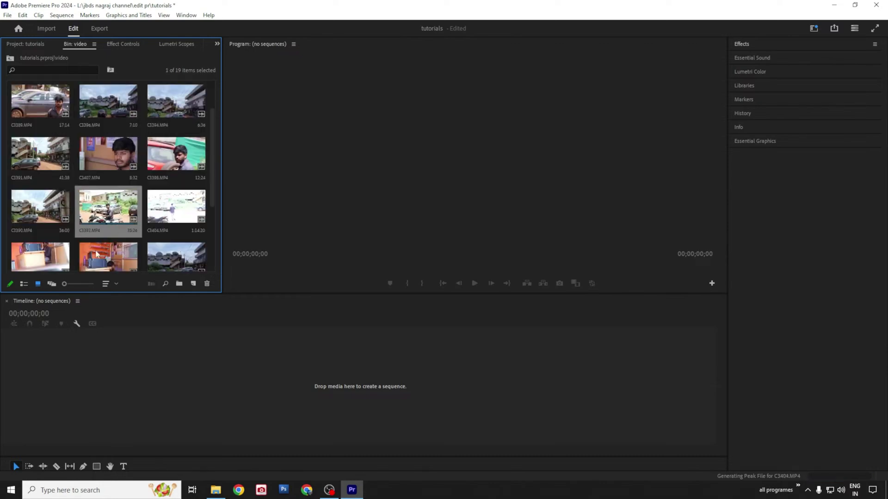
Create a sequence from clip C3392.MP4 on the empty timeline and scrub through its footage.
drag(99, 190, 113, 394)
drag(138, 325, 219, 325)
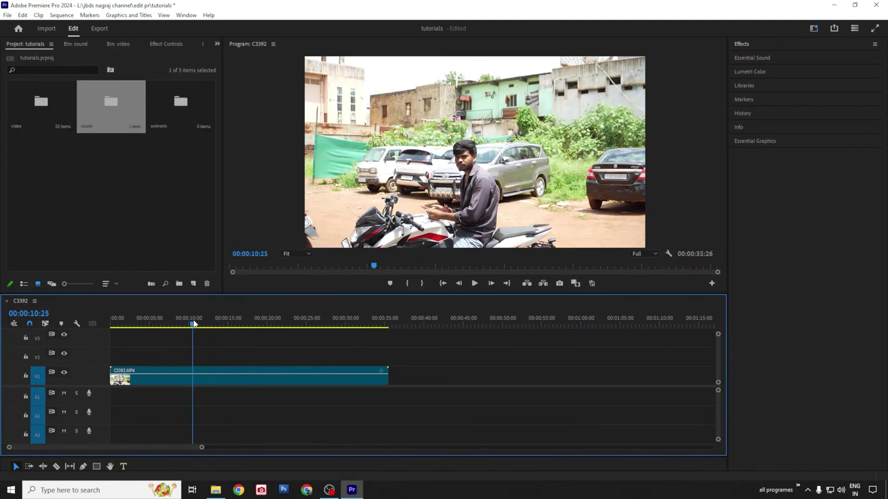
Split the C3392.MP4 clip with the Razor tool at 00:00:05:15 and at about 14 and 21 seconds.
drag(196, 329, 151, 367)
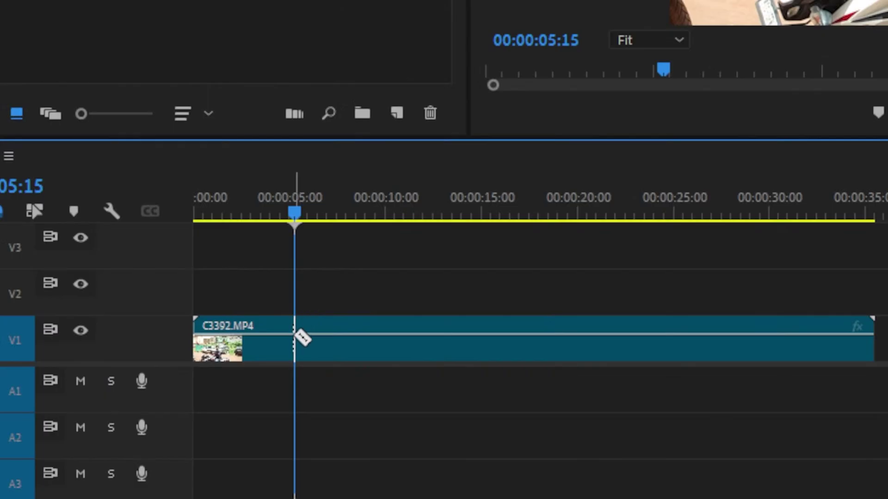
click(304, 338)
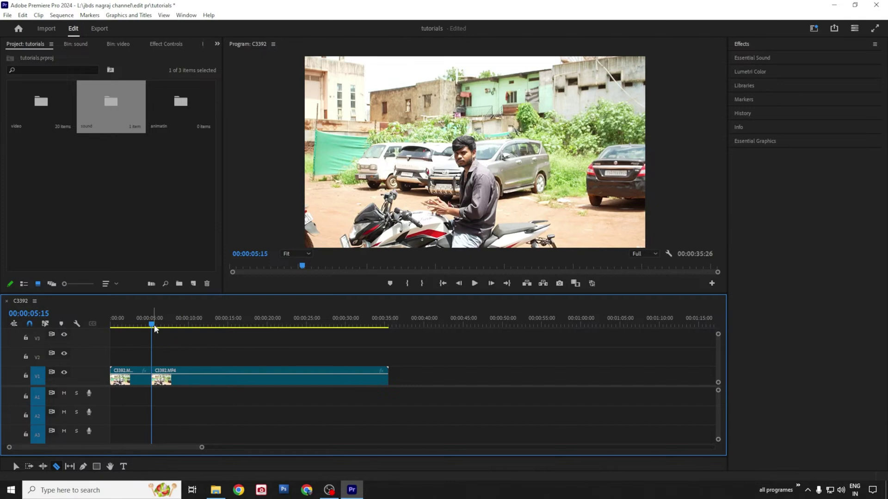
drag(155, 328, 325, 328)
click(218, 375)
click(275, 377)
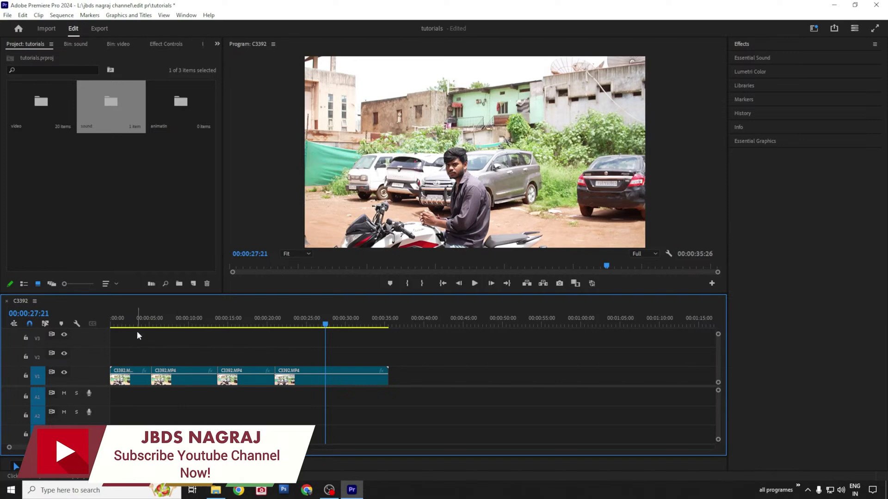
Delete the first and third segments of the split C3392.MP4 clip from track V1.
click(128, 385)
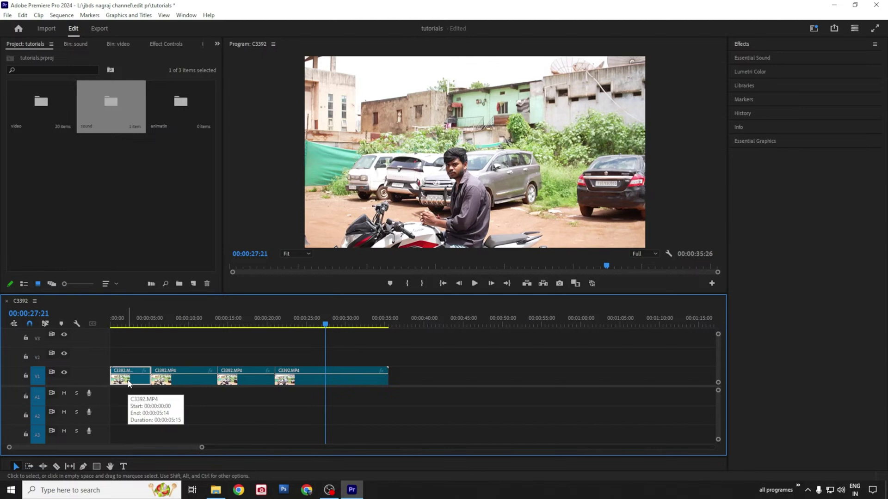
key(Delete)
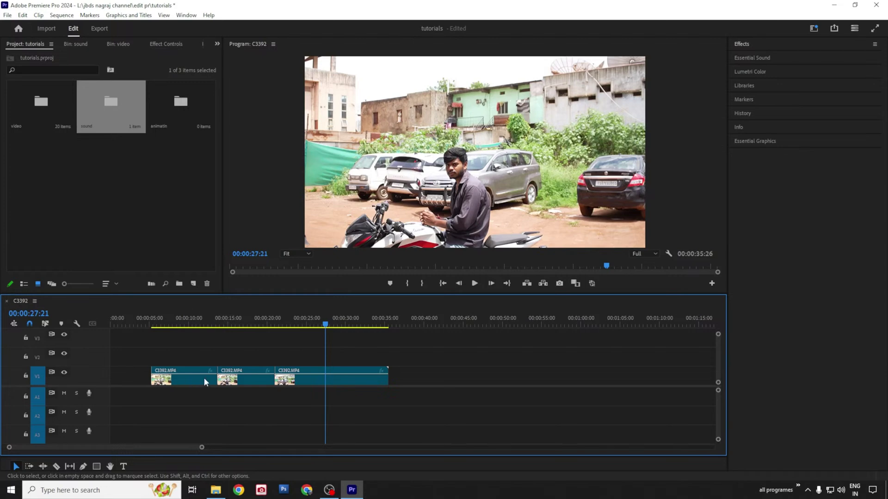
click(261, 382)
key(Delete)
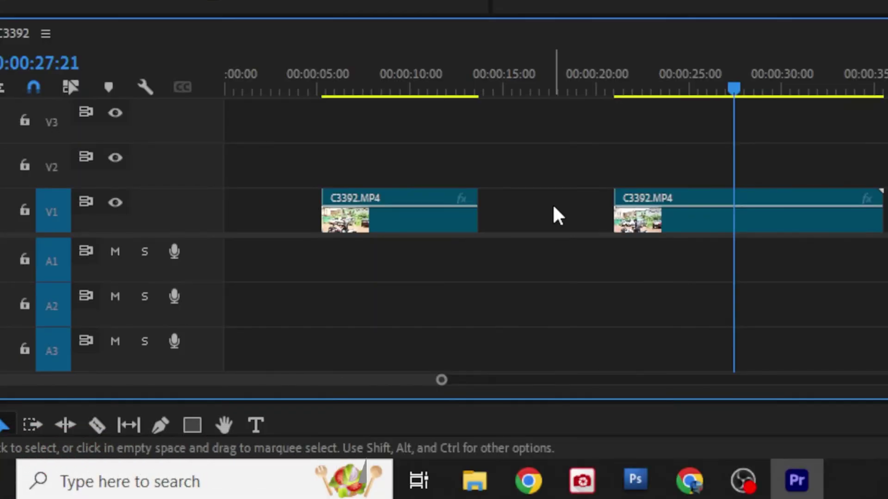
Close the gap between the two remaining segments and the gap at the sequence start, and scrub through the joined clips.
click(545, 211)
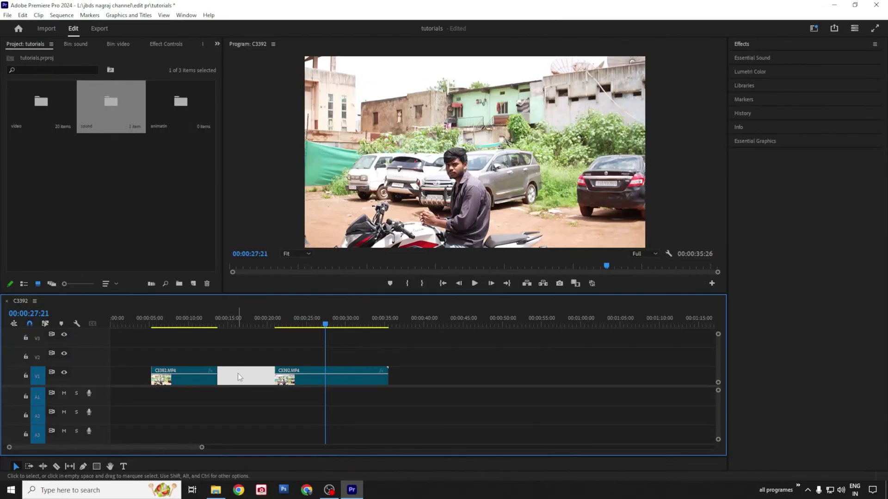
key(Delete)
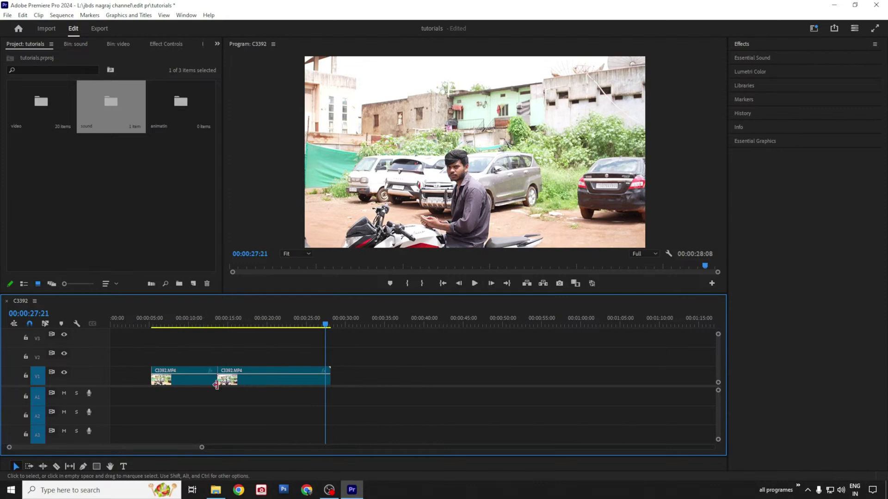
click(176, 323)
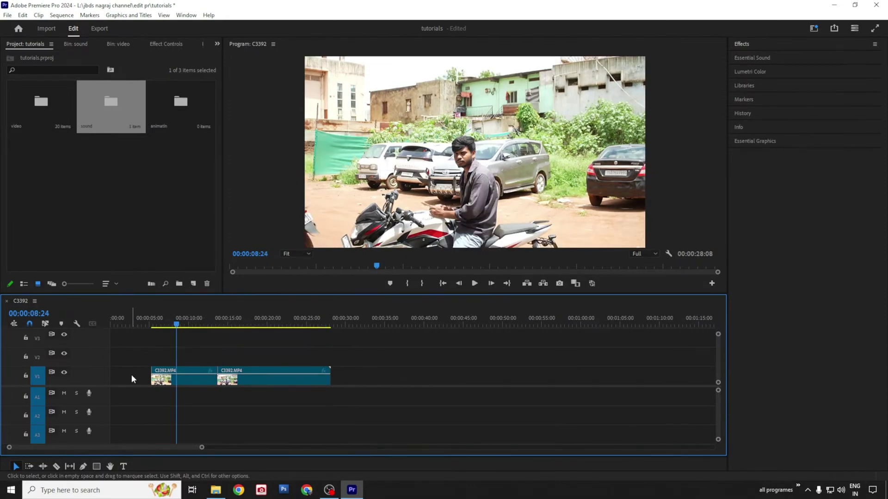
click(131, 376)
click(141, 366)
key(Delete)
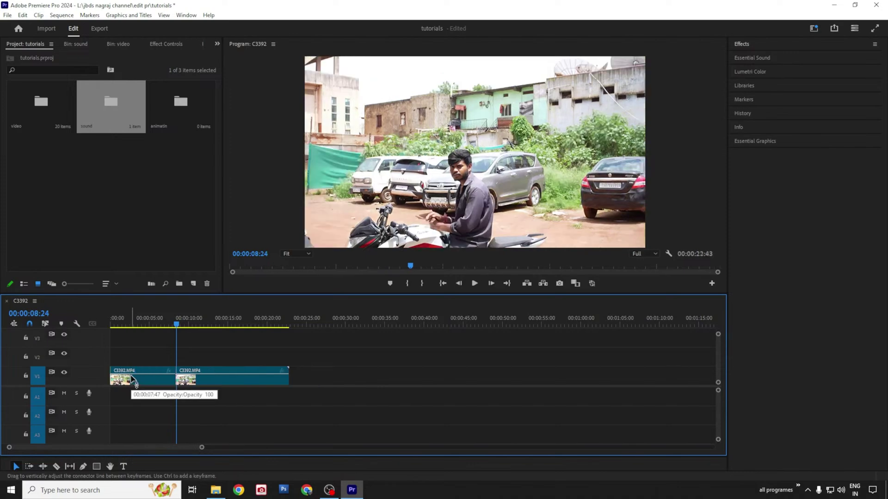
click(138, 323)
drag(139, 323, 222, 358)
click(117, 182)
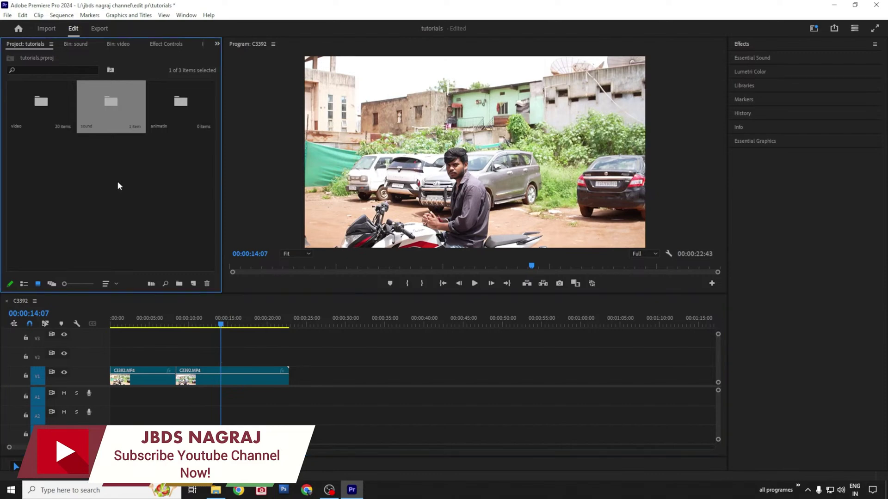
Open the sound bin and place the Campfire - Telecasted music on track A1 at the sequence start.
double_click(109, 111)
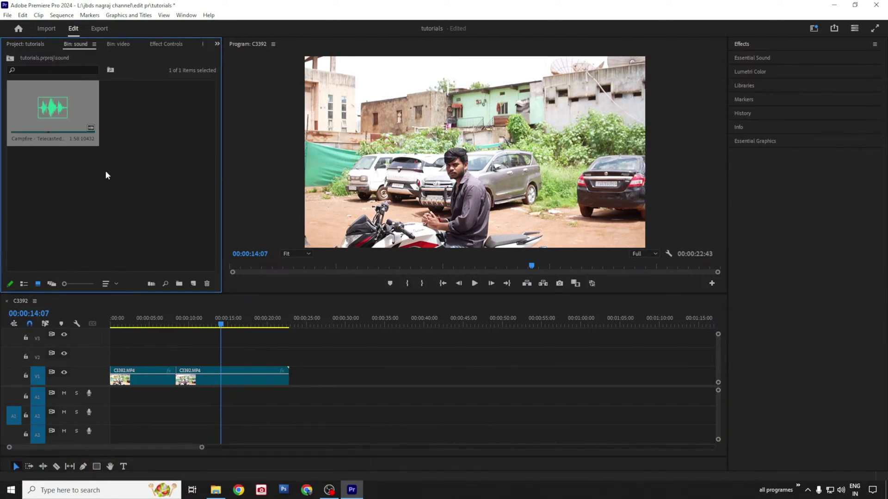
double_click(123, 182)
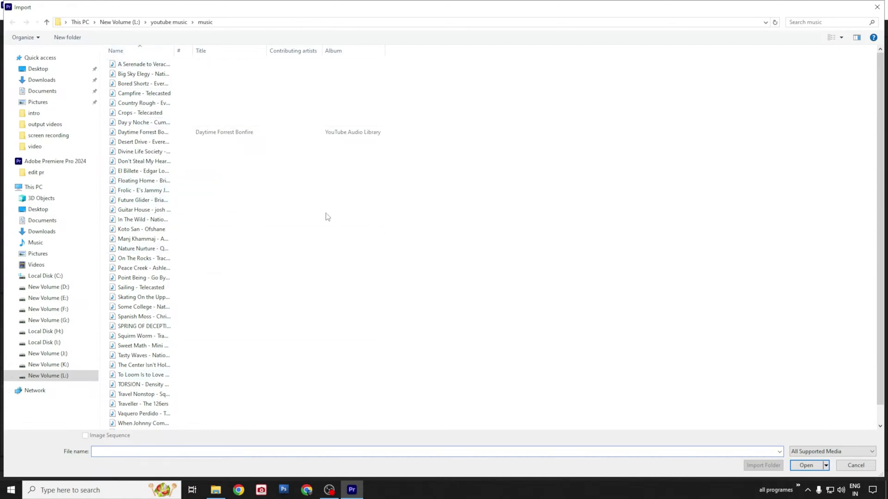
click(855, 465)
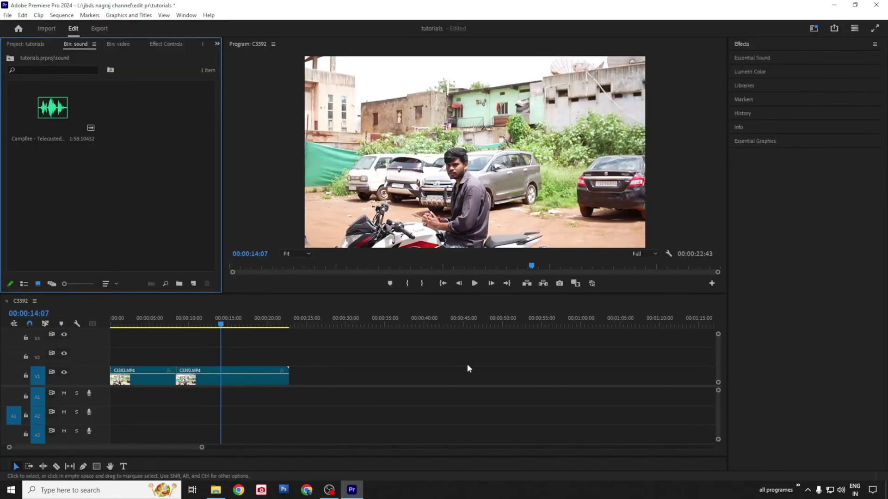
click(57, 145)
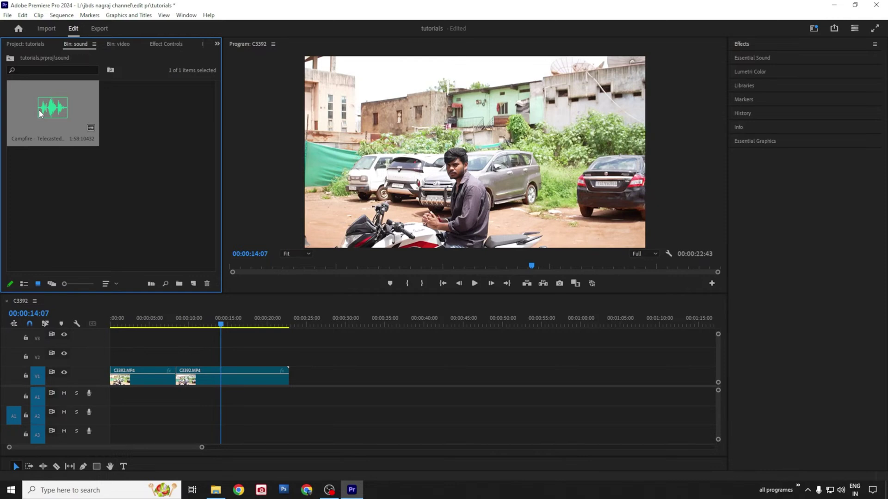
drag(40, 114, 109, 402)
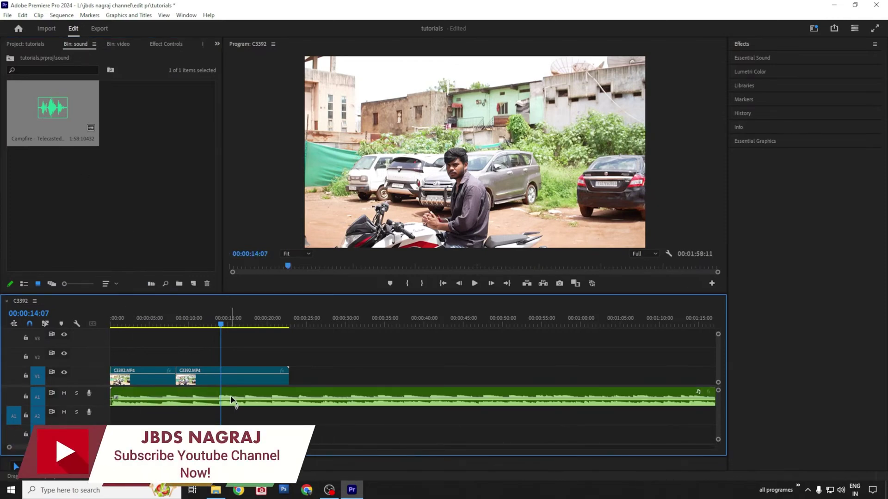
Split the Campfire music on track A1 with the Razor tool at 00:00:17:02 and 00:00:33:04.
click(246, 319)
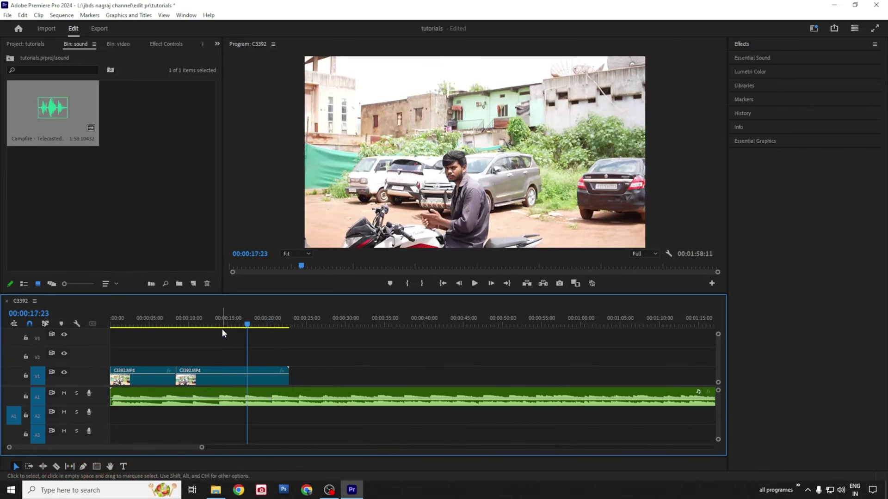
click(244, 324)
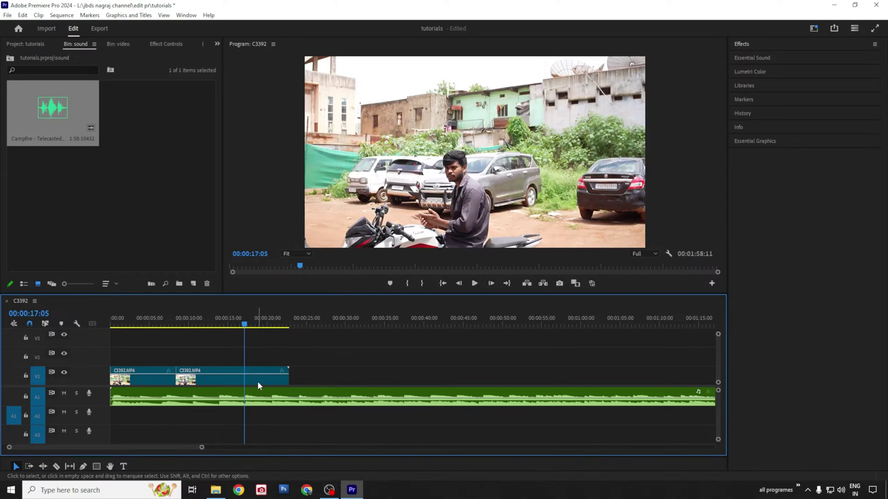
click(239, 324)
click(244, 324)
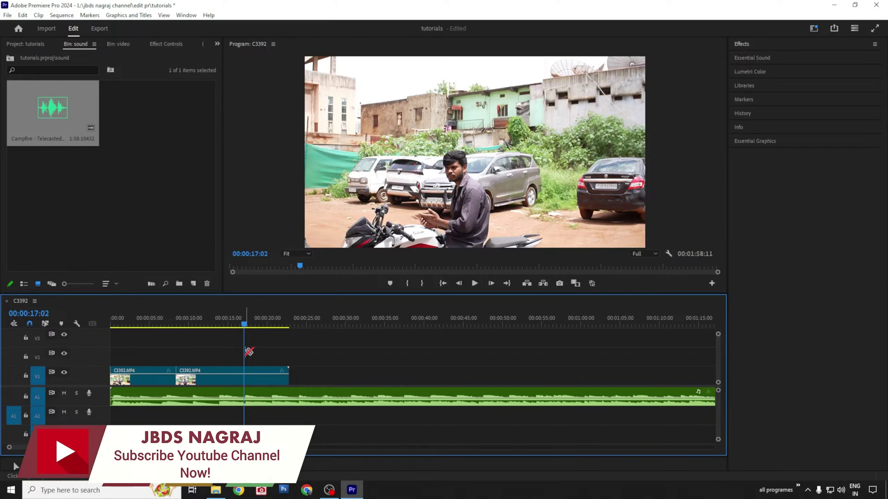
click(248, 396)
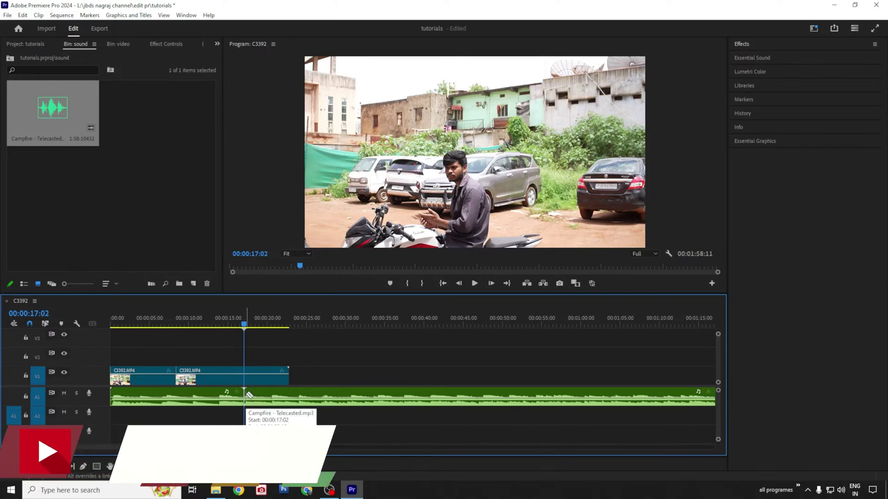
drag(246, 327, 370, 357)
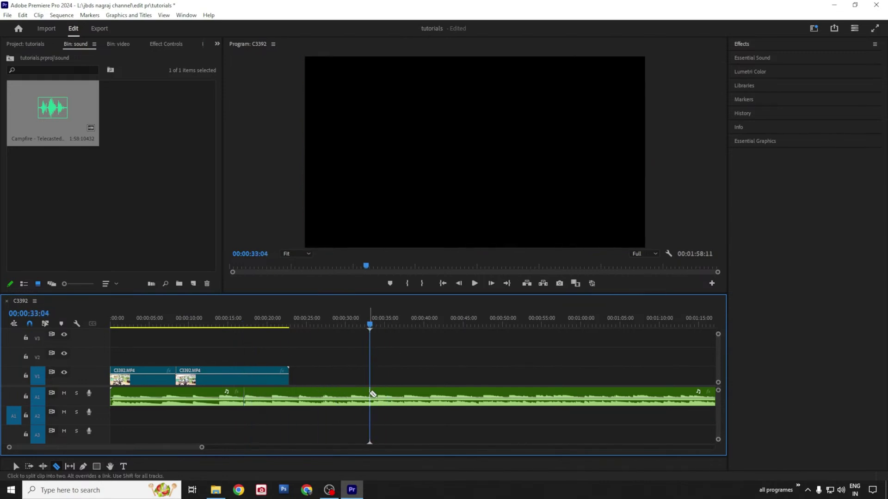
click(373, 392)
Delete the first two music segments on track A1 and move the remaining one to the sequence start.
key(v)
click(172, 394)
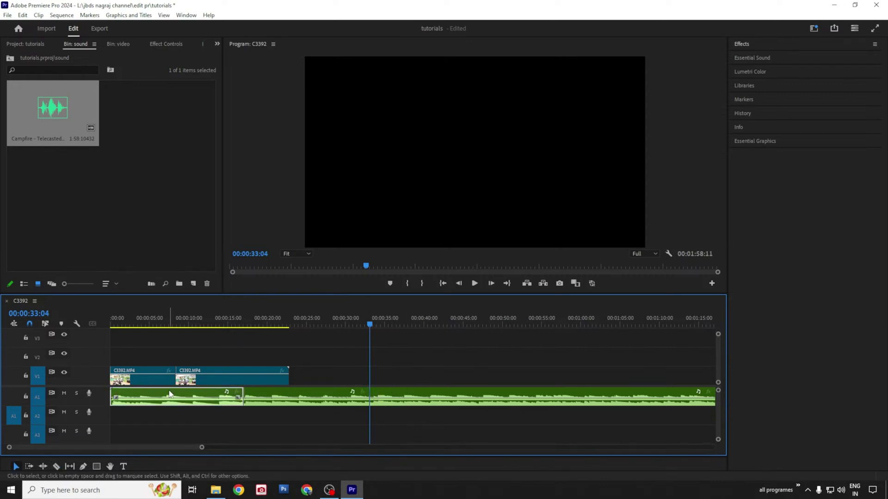
key(Delete)
click(291, 394)
key(Delete)
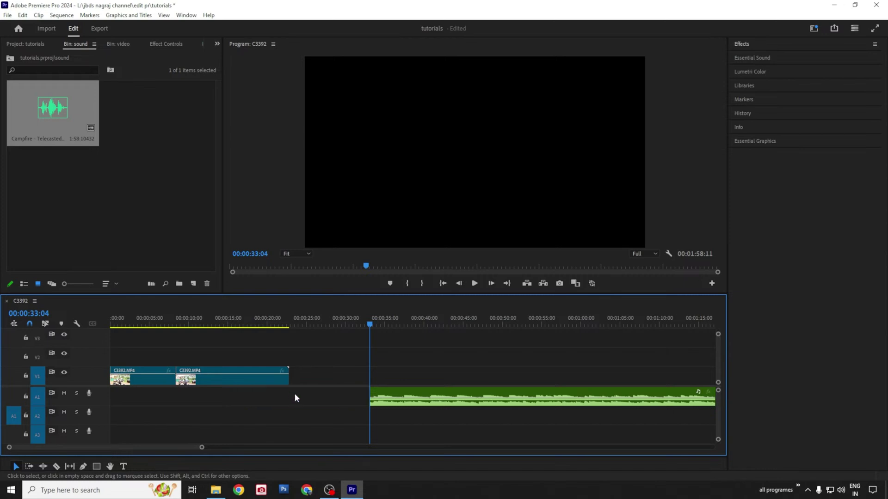
drag(440, 396, 196, 392)
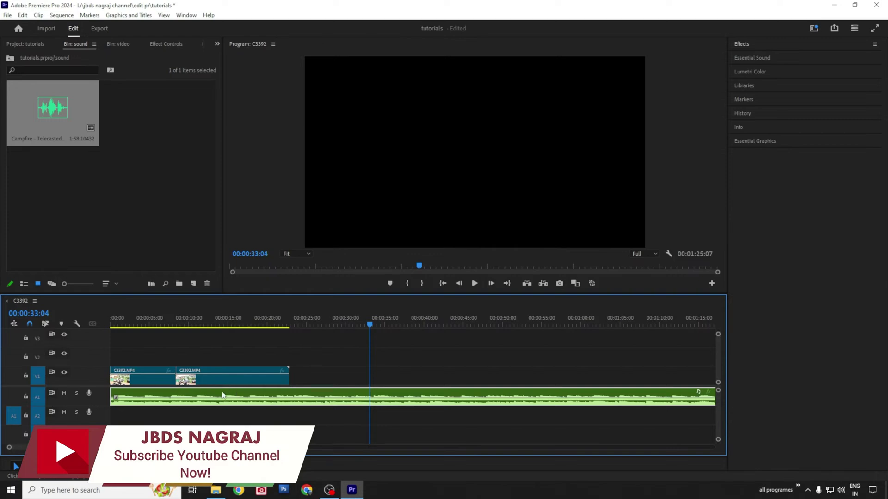
Split the music on track A1 at the end of the video clips and delete the part beyond it.
click(290, 323)
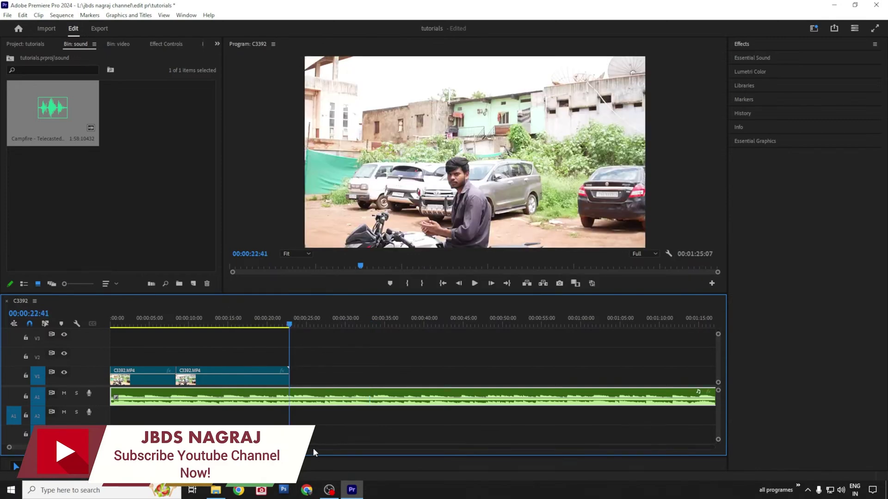
key(c)
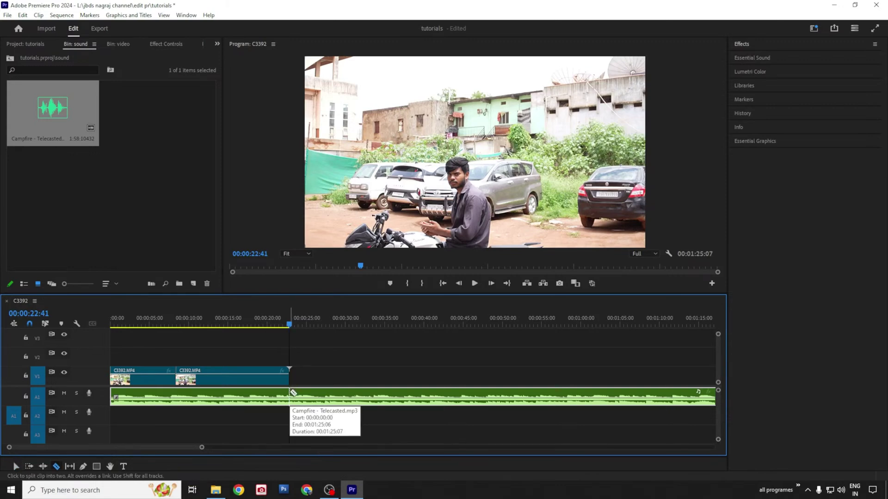
click(291, 393)
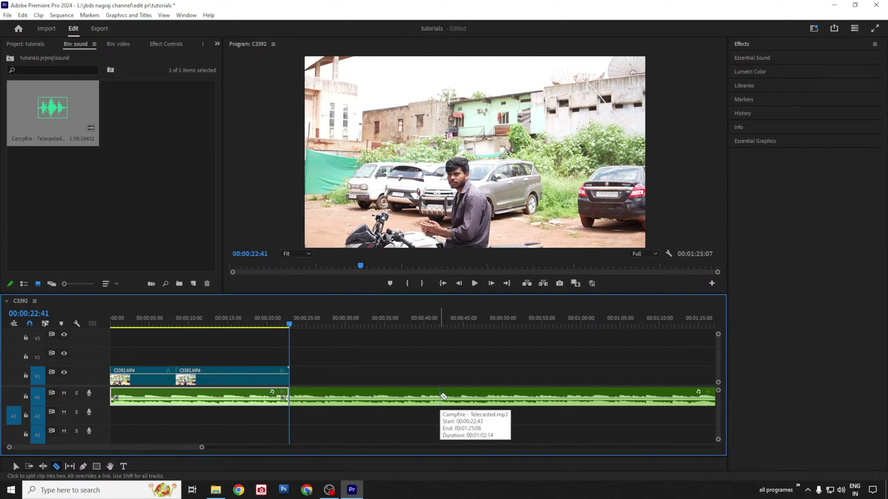
key(v)
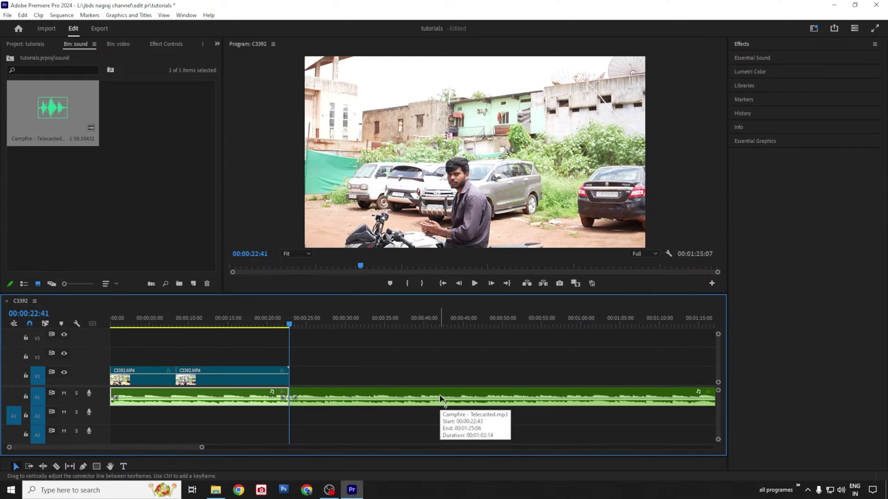
click(342, 396)
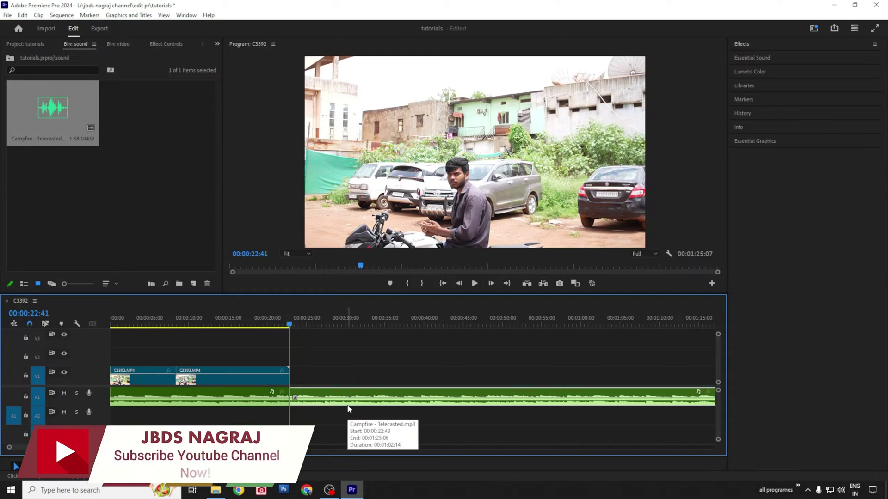
key(Delete)
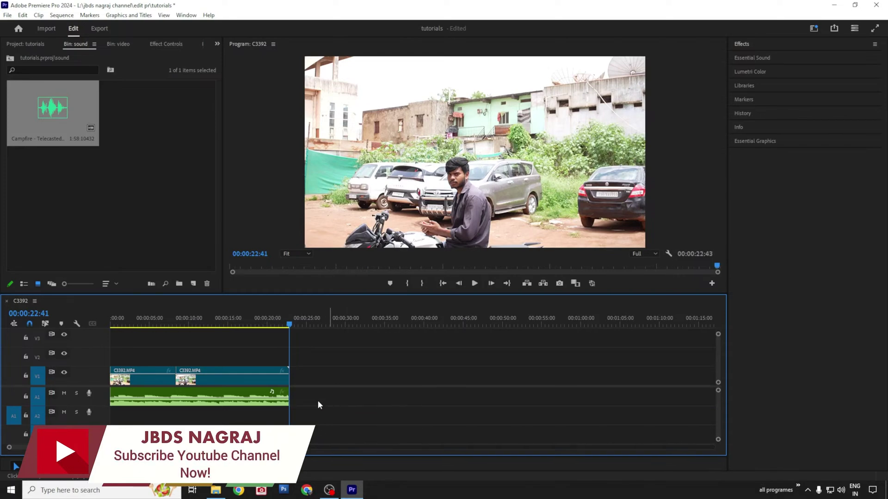
Mark the sequence's In point at 00:00:00:00 and its Out point at 00:00:22:38.
click(199, 318)
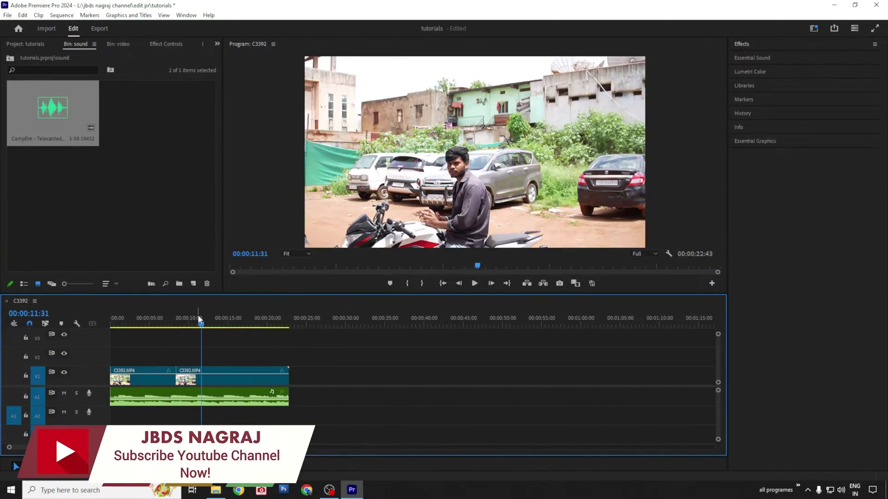
click(197, 319)
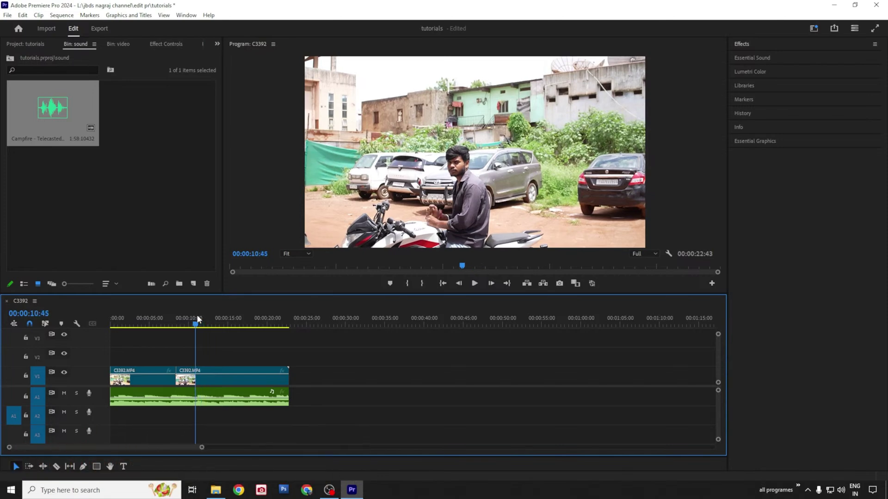
key(Home)
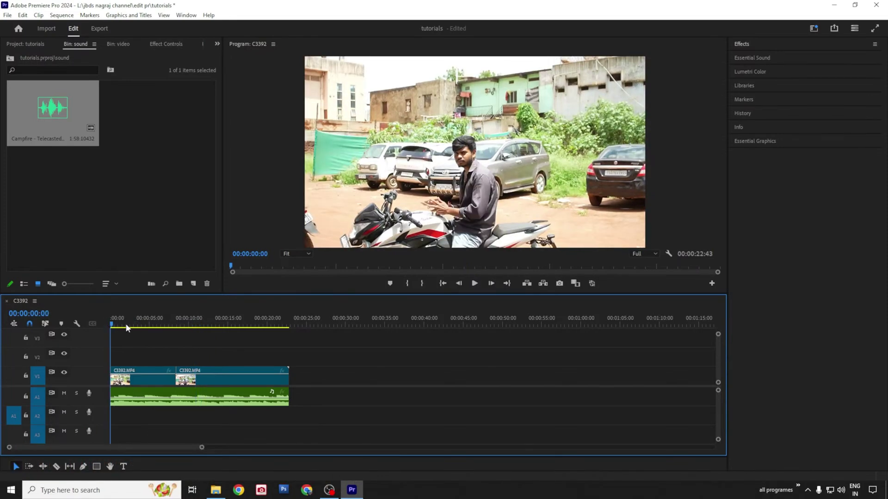
click(115, 378)
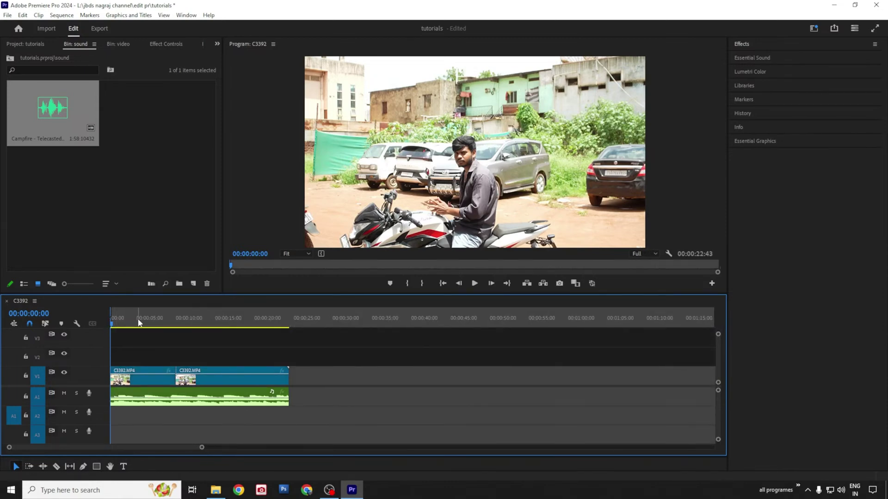
drag(143, 324, 290, 323)
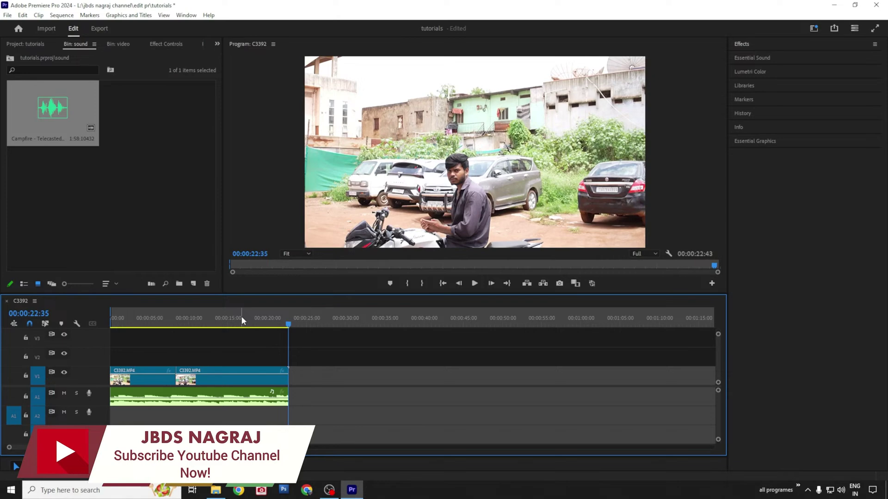
click(205, 318)
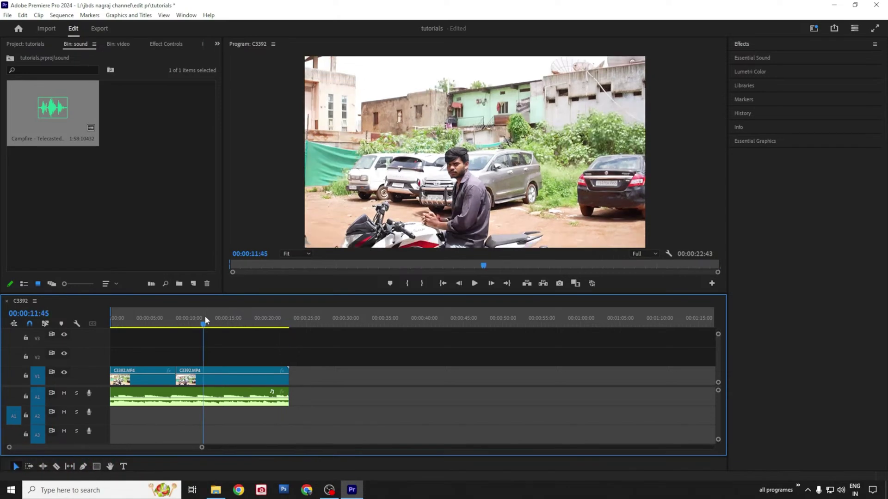
click(286, 316)
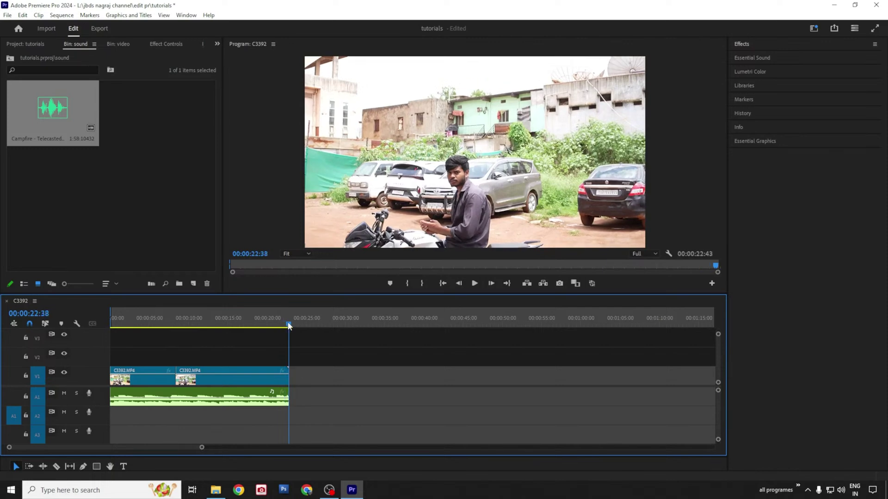
key(o)
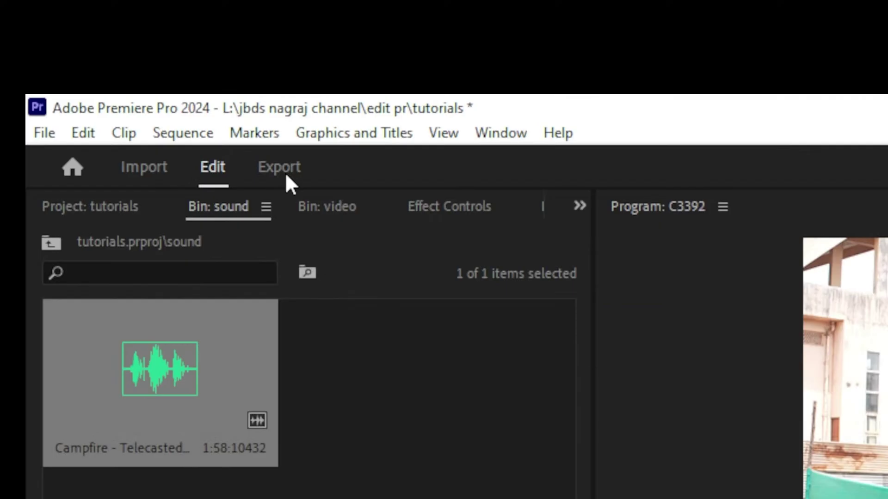
Open the export settings for the C3392 sequence and name the output file tutorial, keeping the current save location.
click(102, 31)
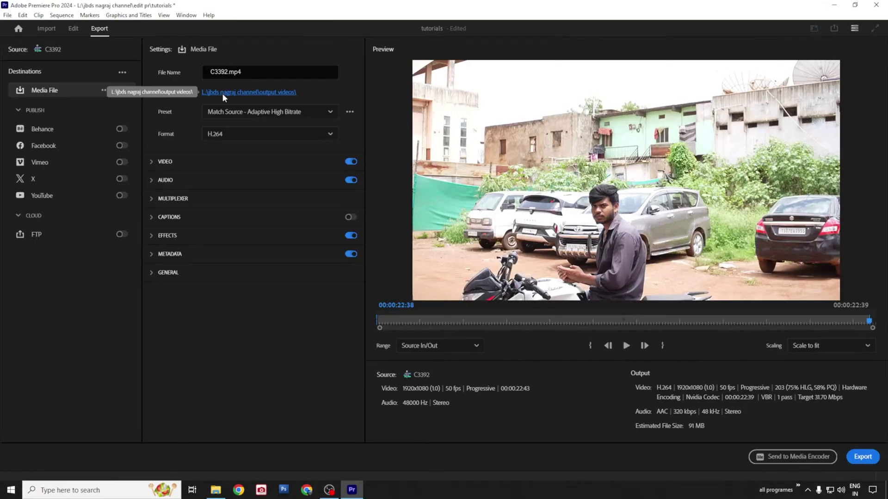
click(637, 185)
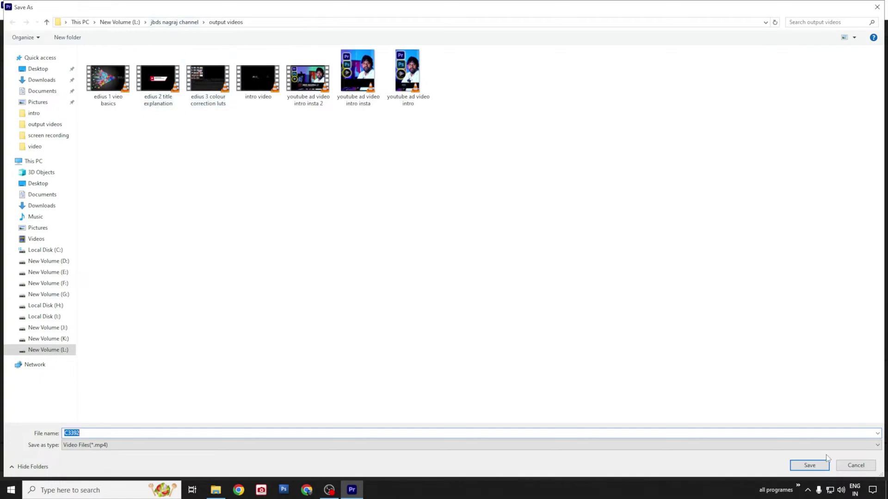
click(855, 465)
click(273, 75)
double_click(235, 77)
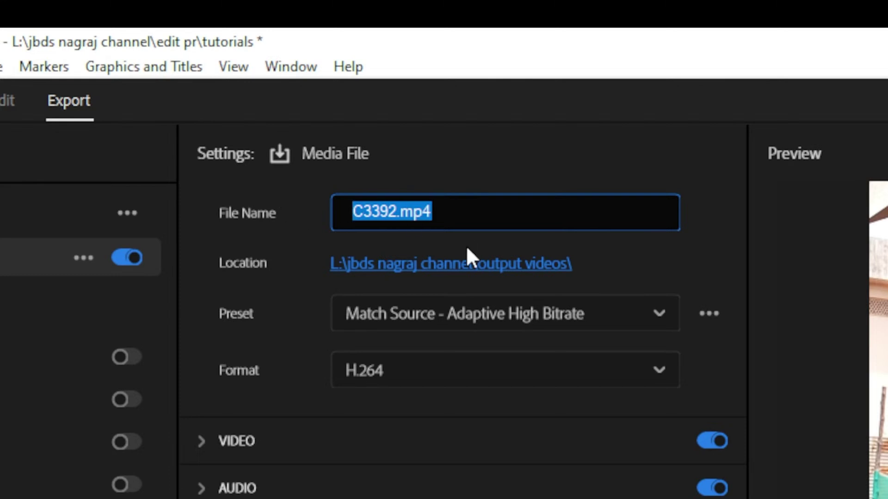
text(tutorial)
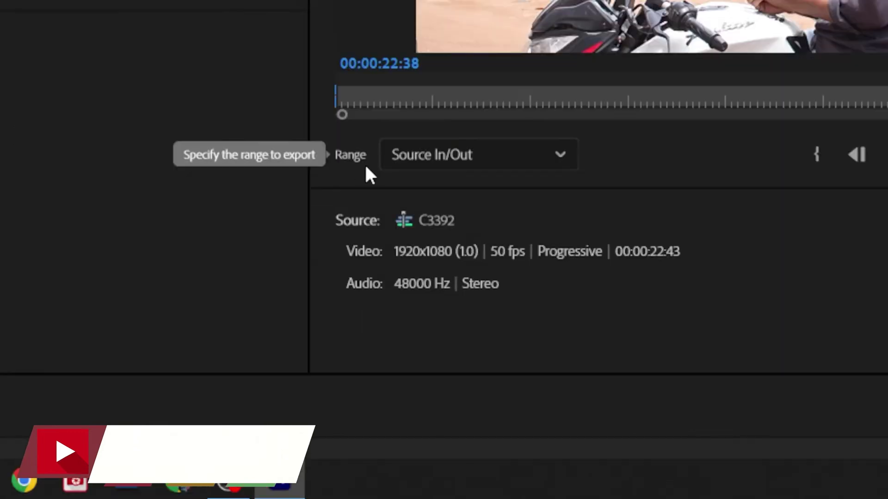
Review the available export ranges and set the range to Entire Source.
click(548, 167)
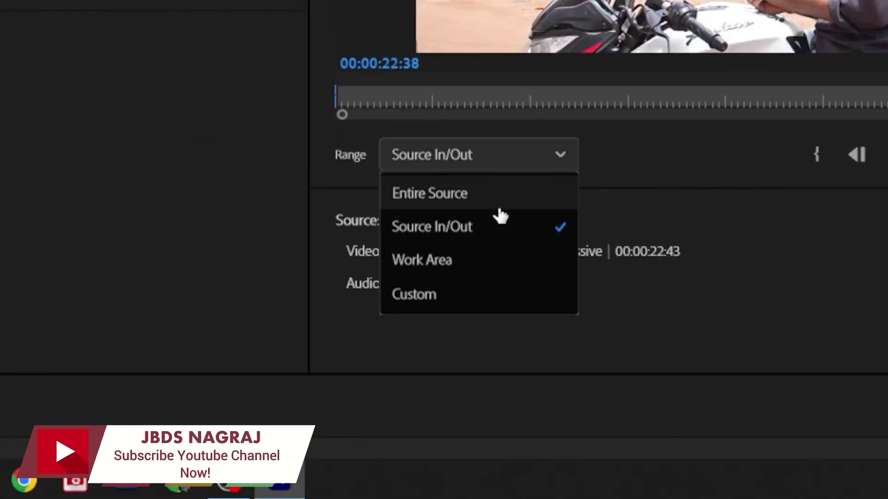
click(491, 230)
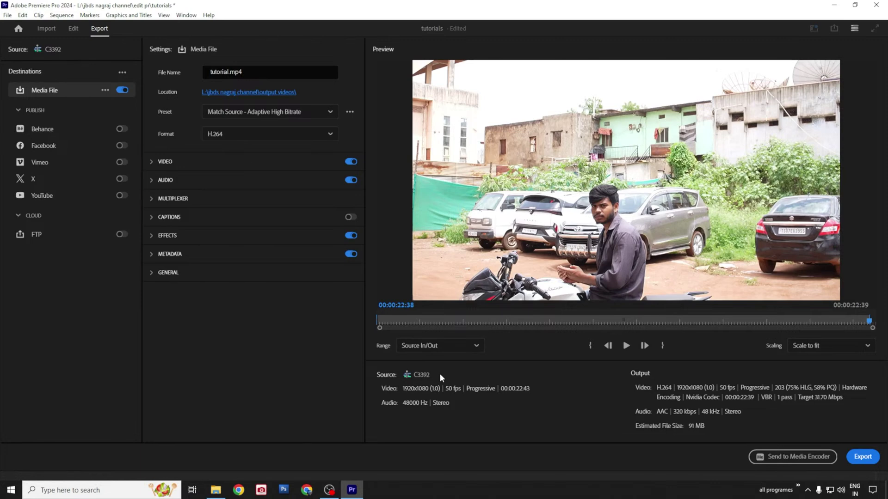
click(444, 348)
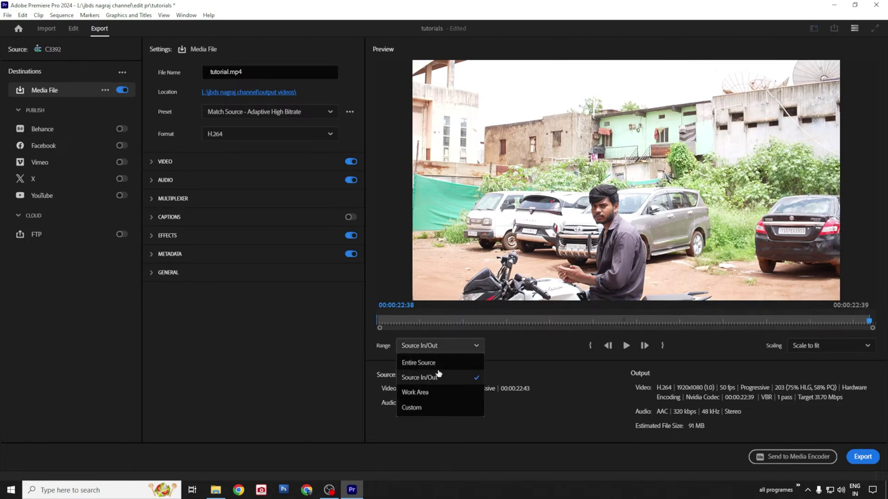
click(438, 363)
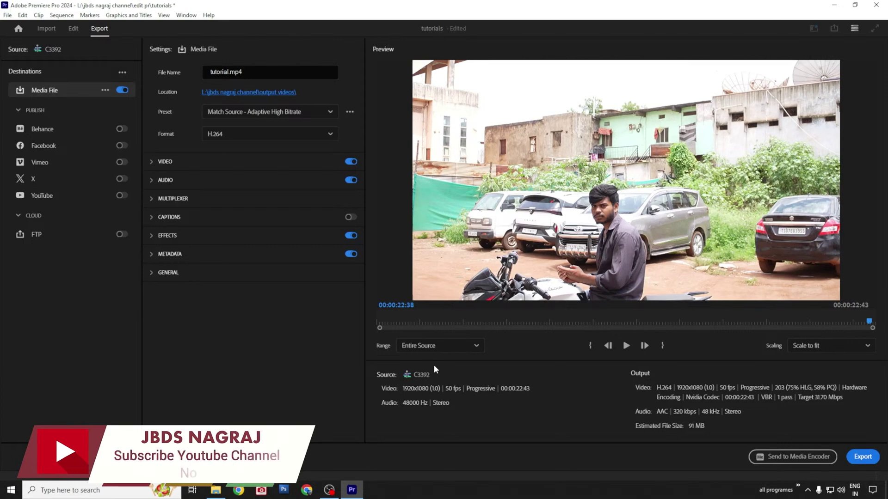
Set the export range to Source In/Out and export tutorial.mp4.
click(453, 348)
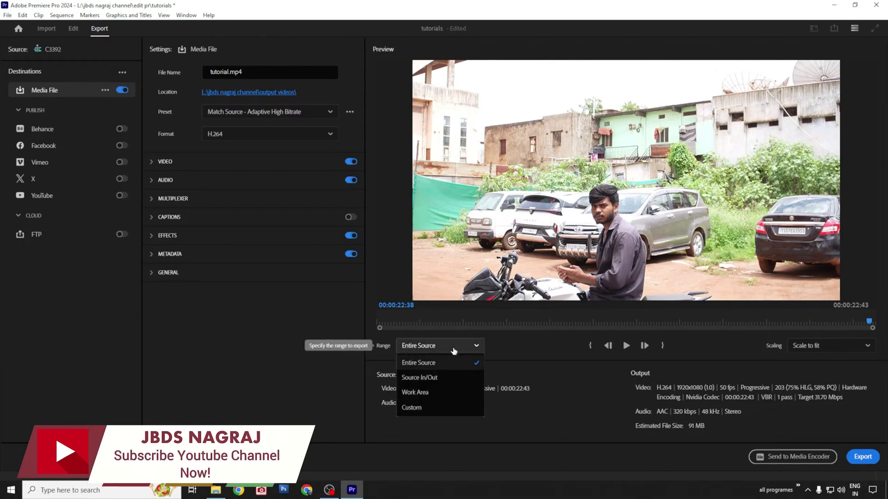
click(440, 382)
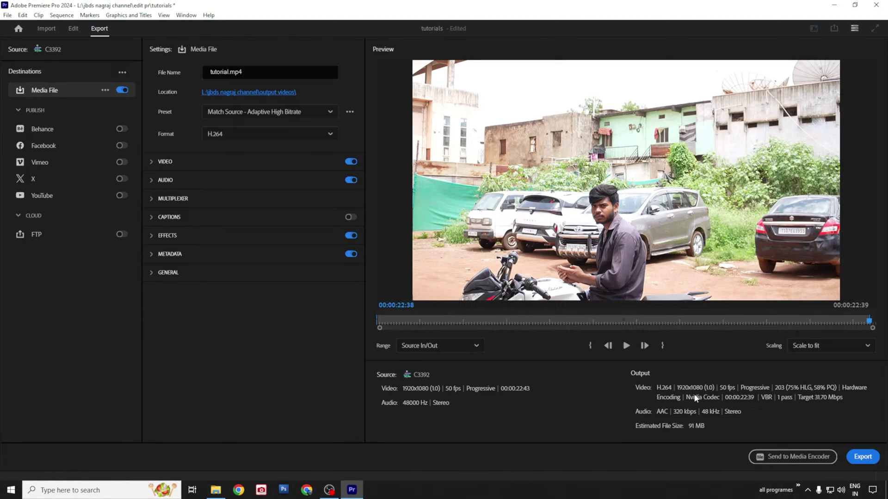
click(862, 456)
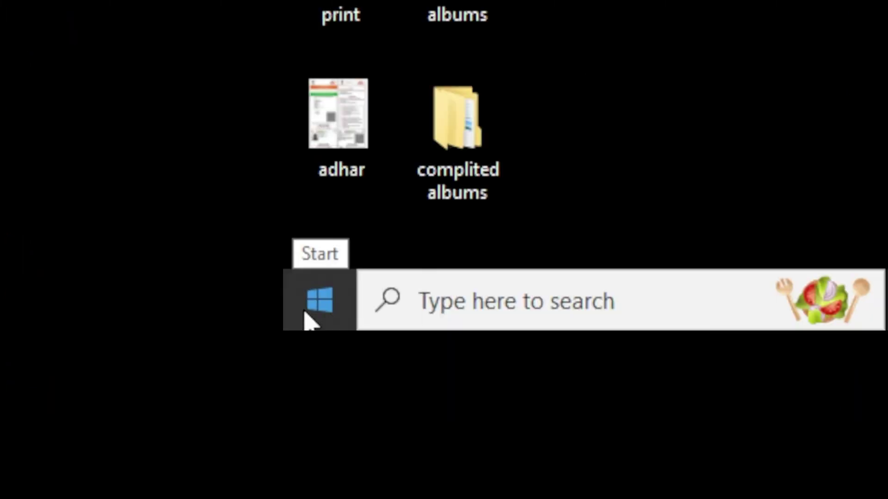
Launch Adobe Premiere Pro 2024 and start a new project.
click(10, 492)
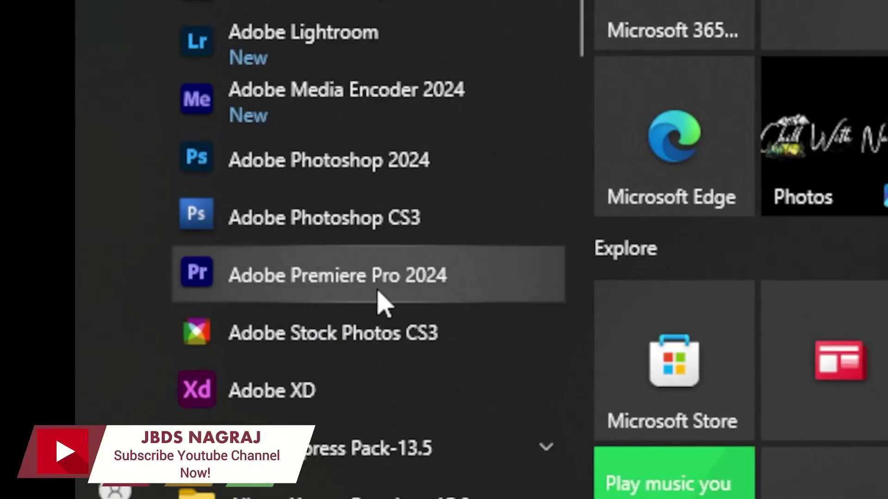
click(377, 292)
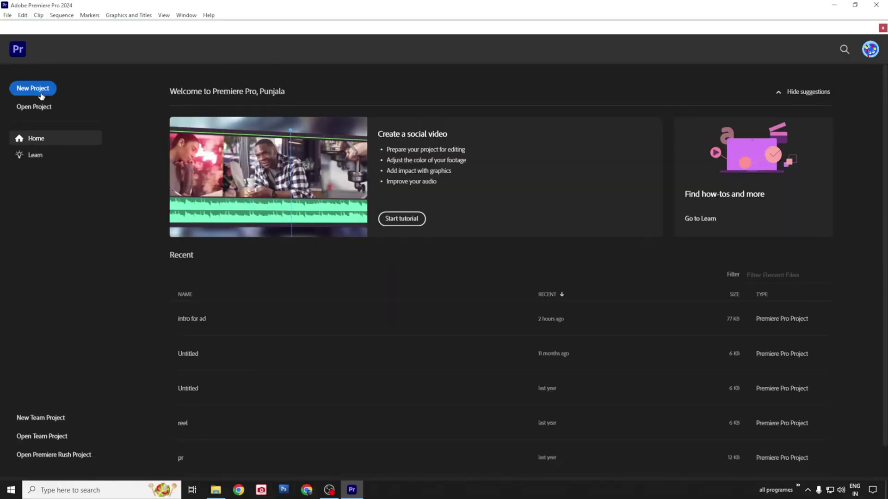
click(338, 318)
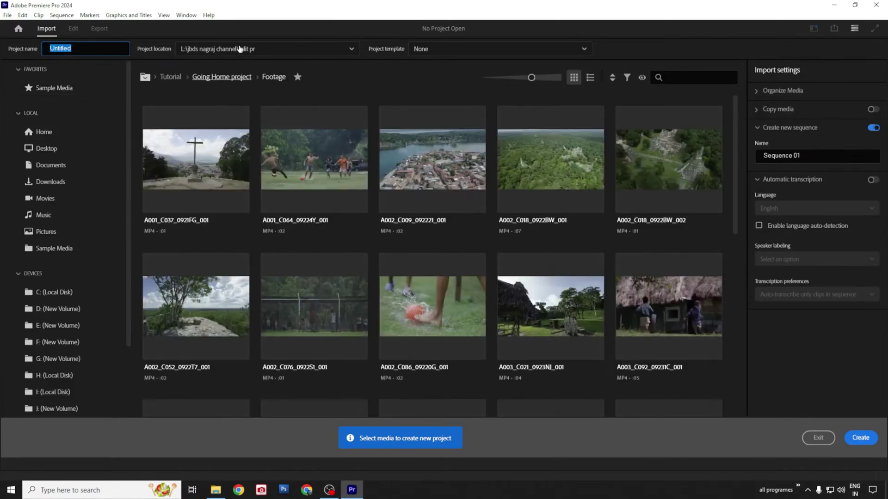
Create the project under the name tutorials in the location L:\jbds nagraj channel\edit pr.
click(305, 55)
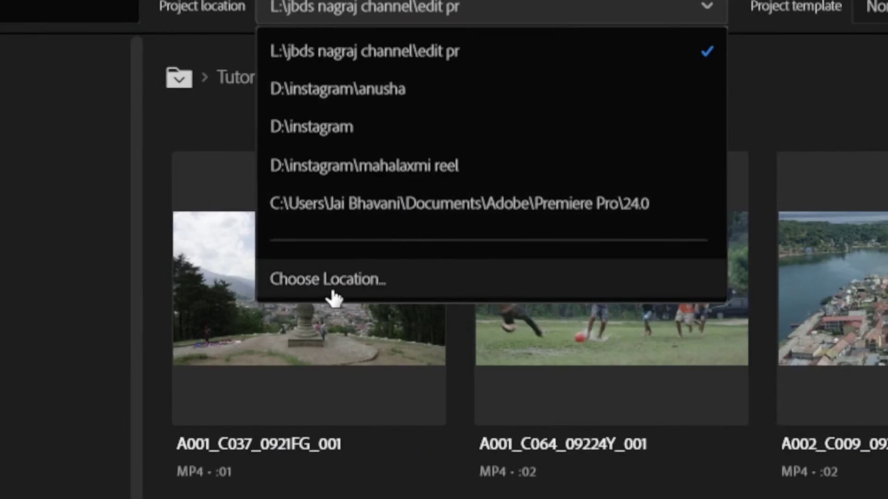
click(332, 292)
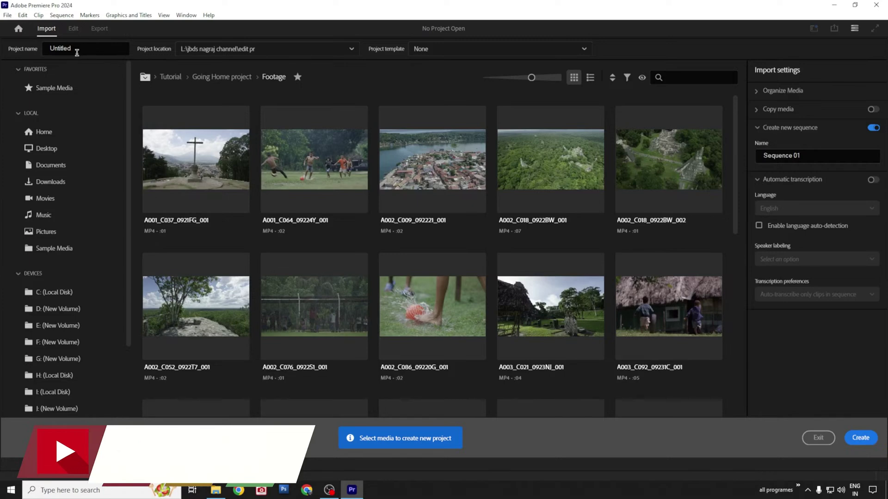
click(92, 50)
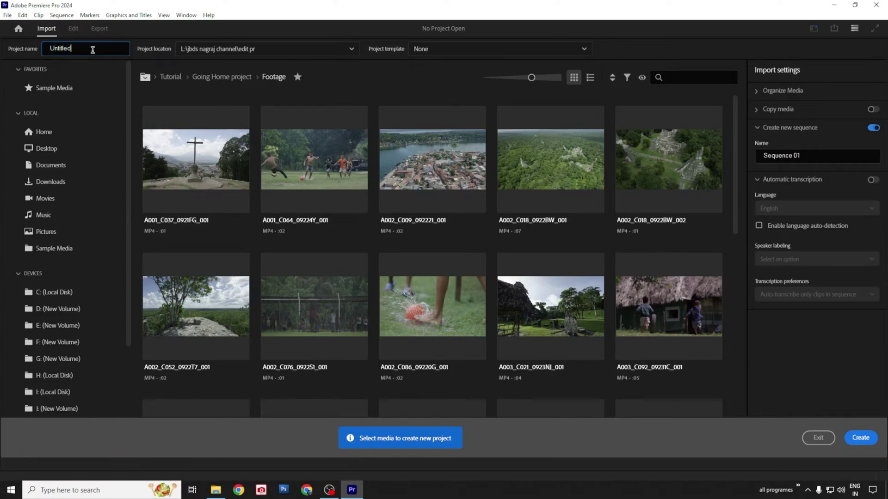
double_click(79, 49)
text(tutorials)
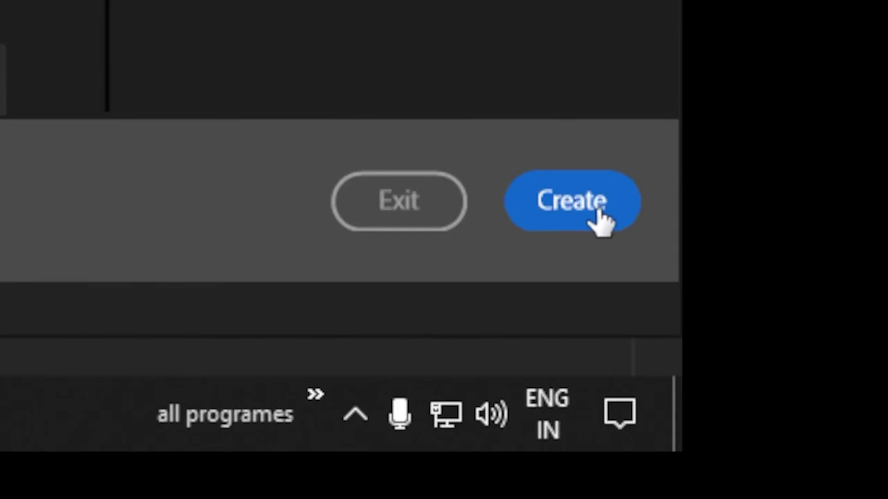
click(599, 210)
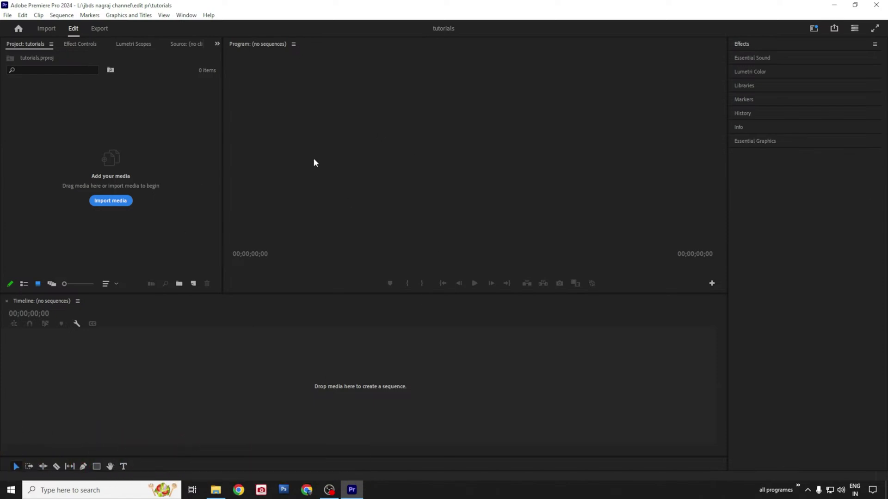
click(190, 15)
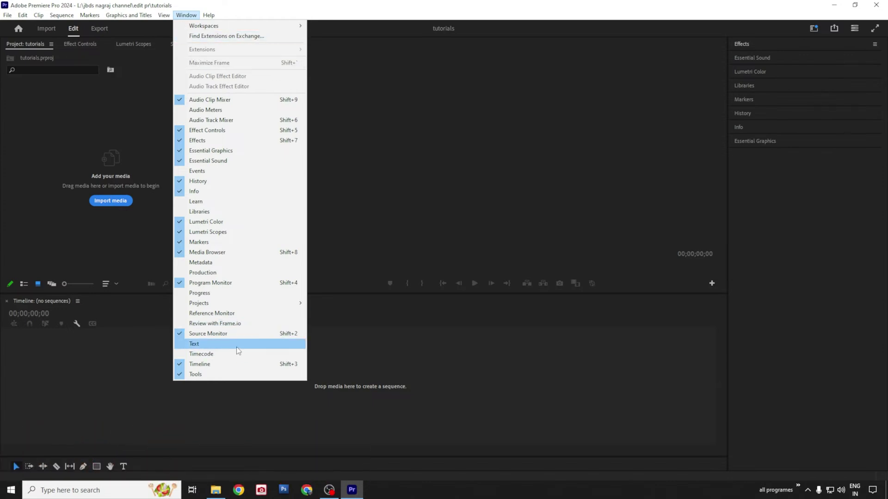
click(209, 6)
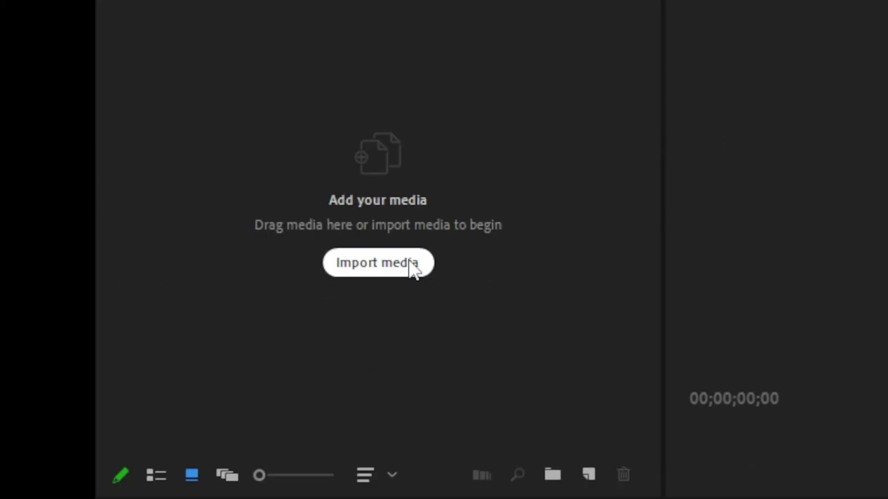
Create a bin in the project and name it video.
click(314, 91)
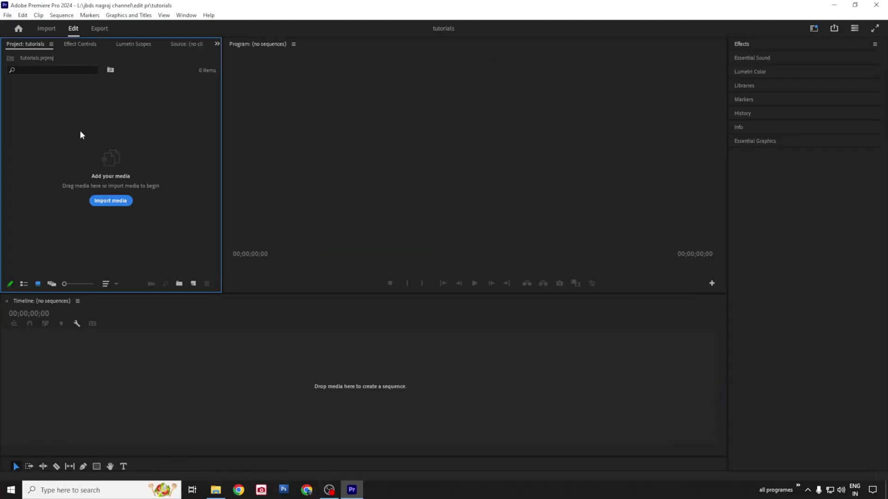
right_click(297, 82)
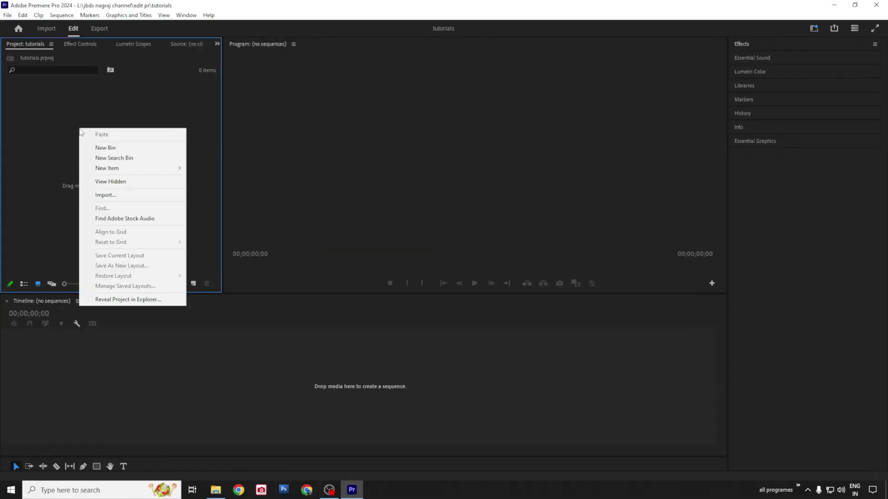
click(105, 148)
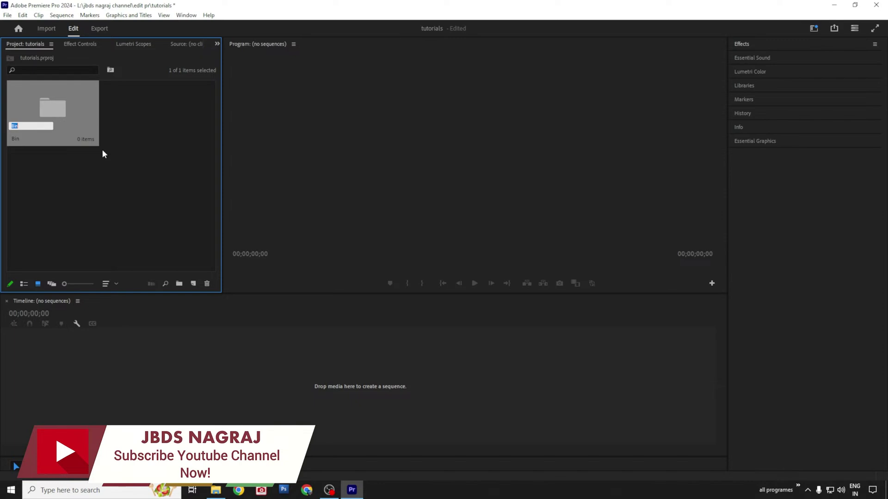
text(video)
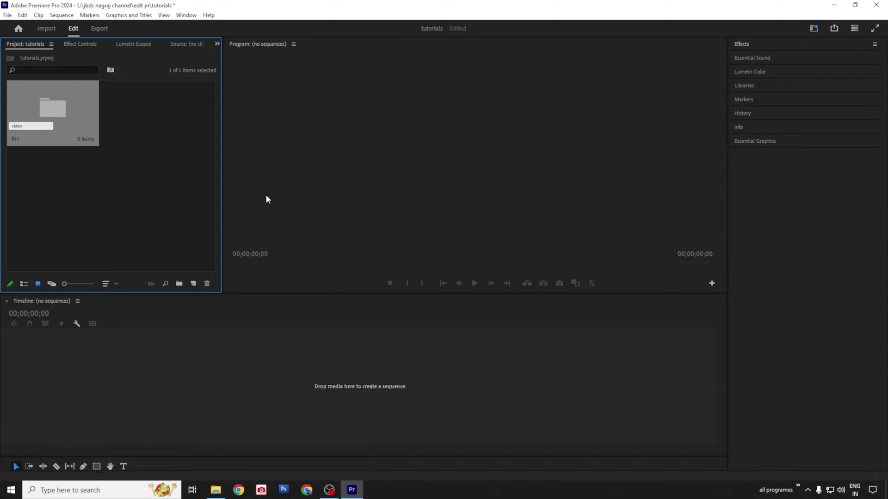
click(110, 155)
Add a second bin to the project and name it sound.
right_click(192, 177)
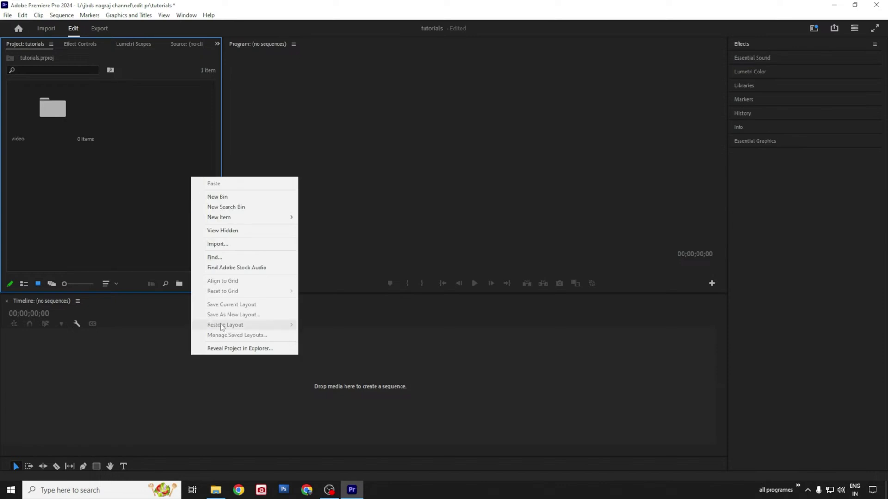
click(223, 197)
text(sound)
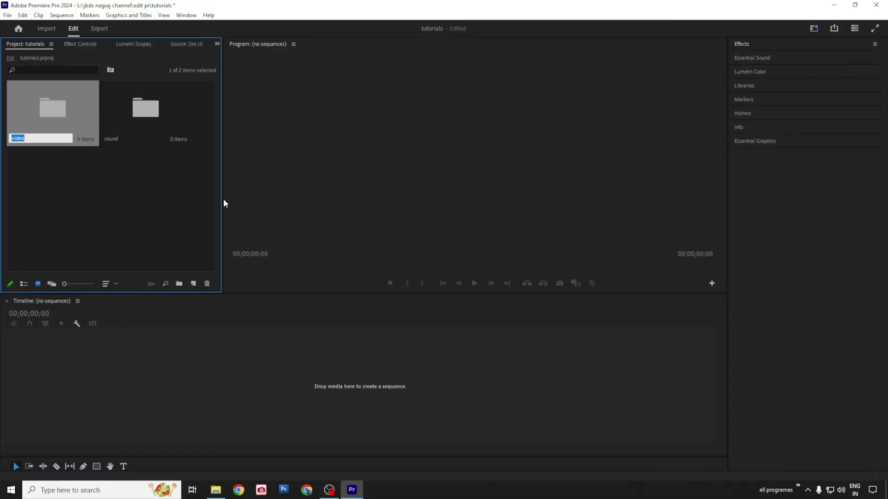
click(323, 472)
Add a third bin to the project and name it animatin.
right_click(76, 204)
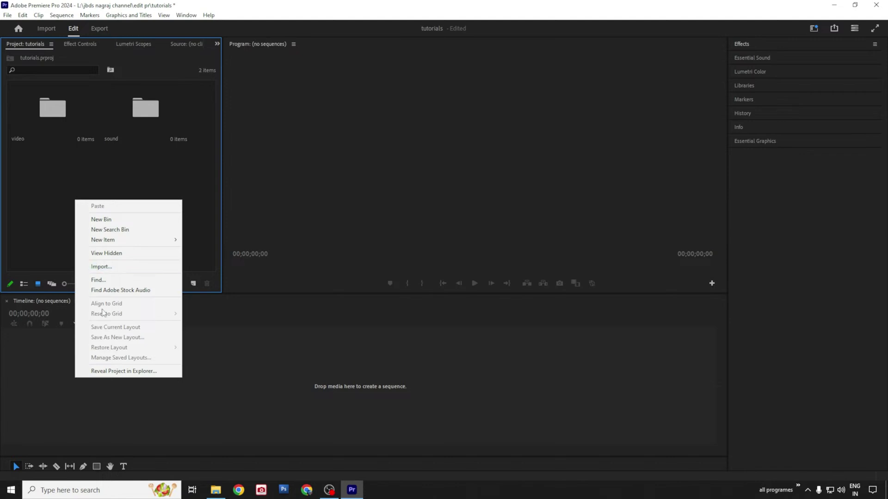
click(106, 228)
click(538, 199)
right_click(124, 202)
click(157, 218)
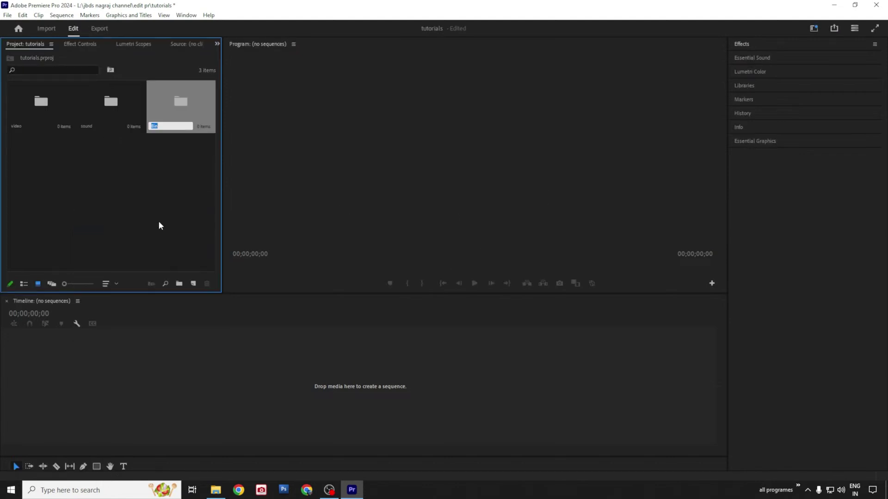
text(animatin)
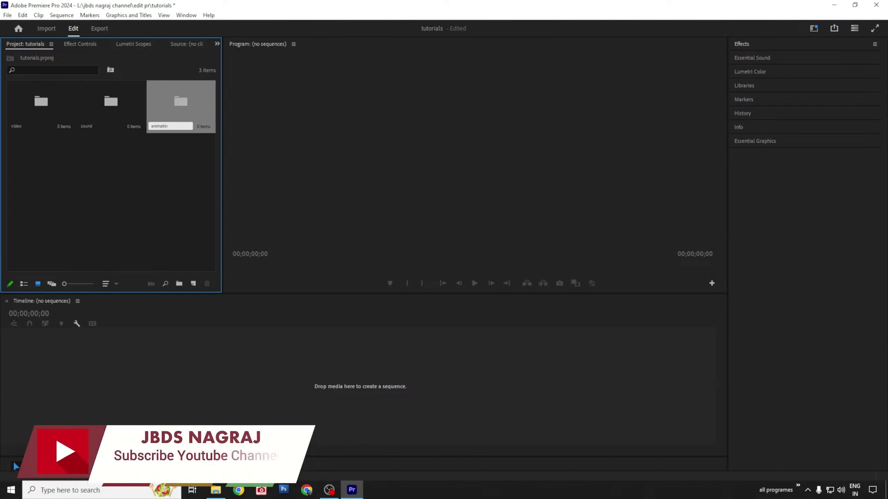
key(Tab)
click(116, 205)
Import all files from the testing video folder on drive L: into the video bin, dismissing the import failure report.
double_click(28, 107)
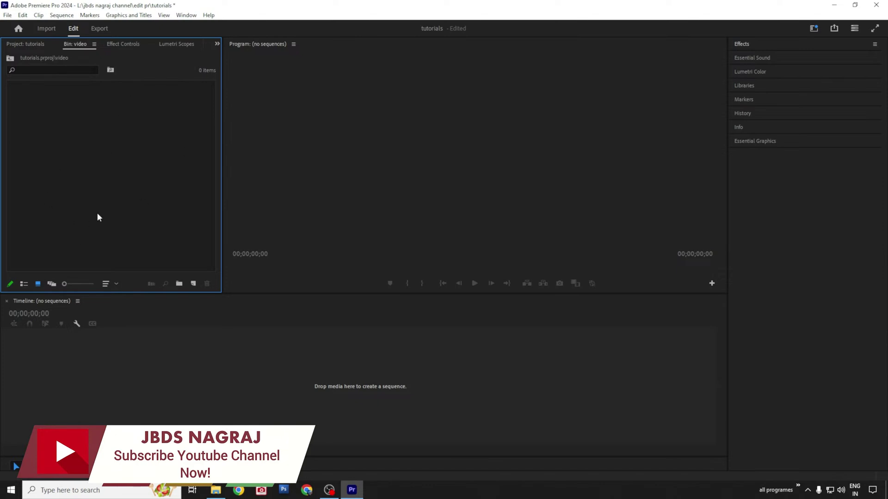
double_click(108, 185)
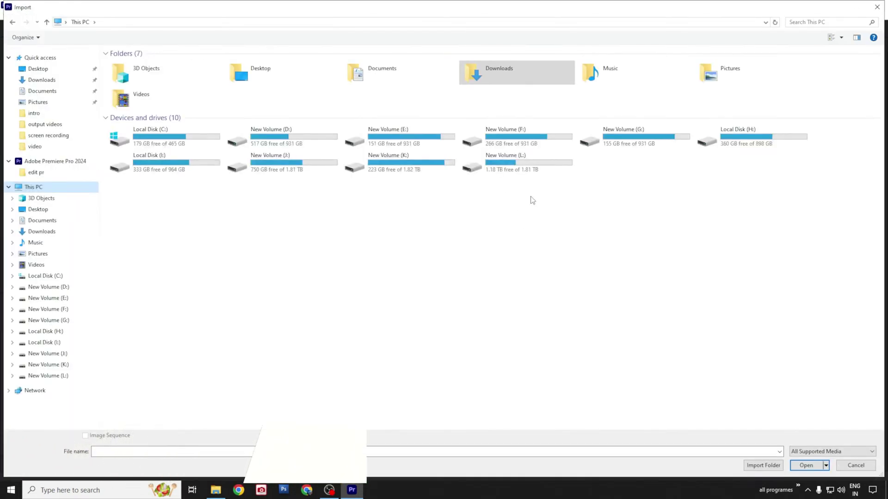
click(520, 159)
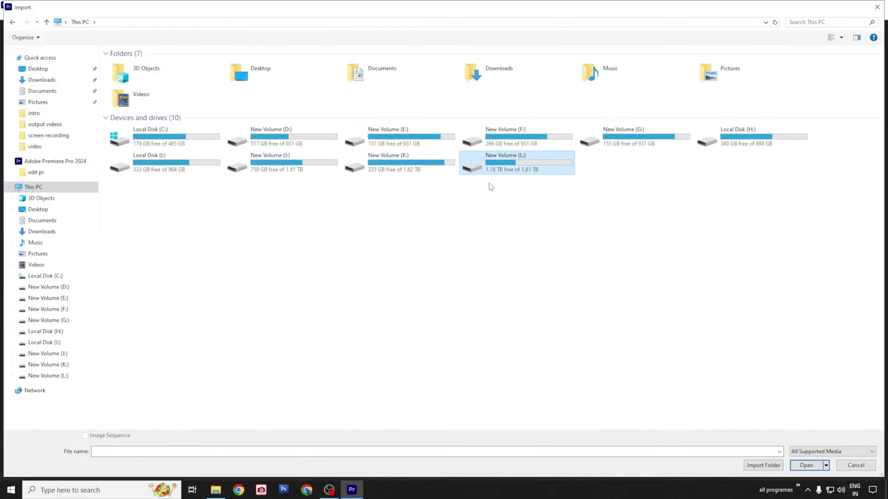
double_click(498, 168)
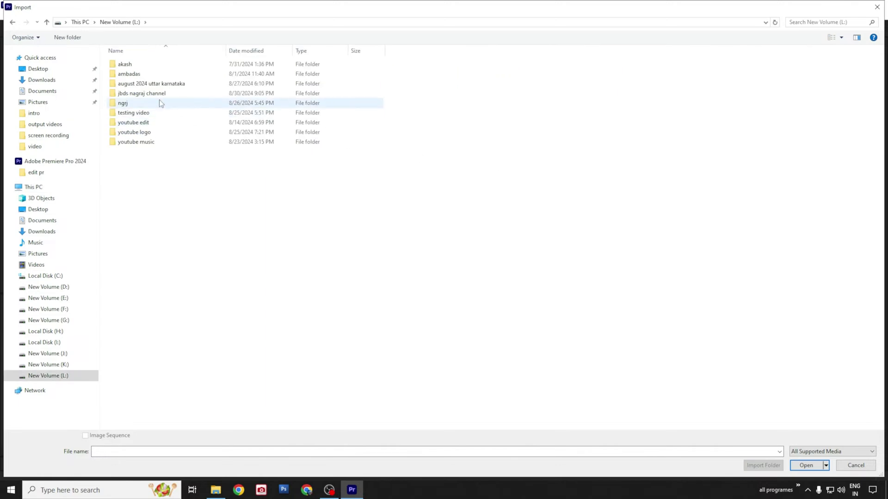
double_click(139, 113)
key(ctrl+a)
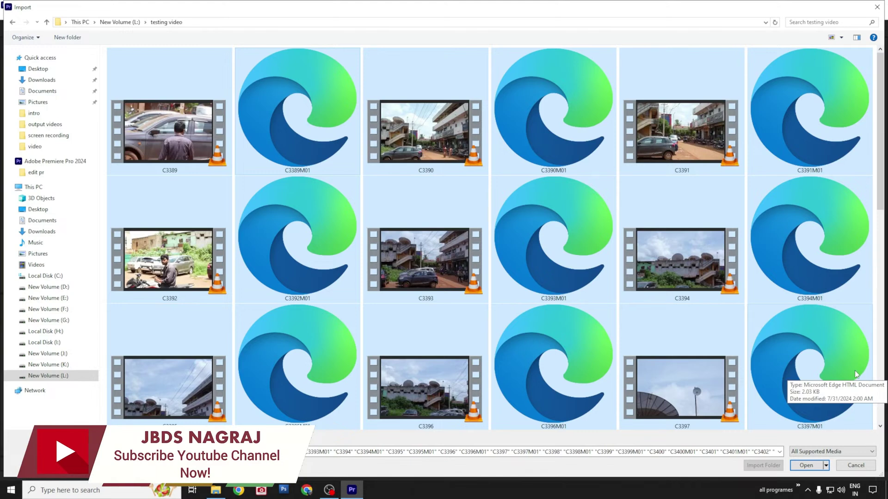
click(823, 464)
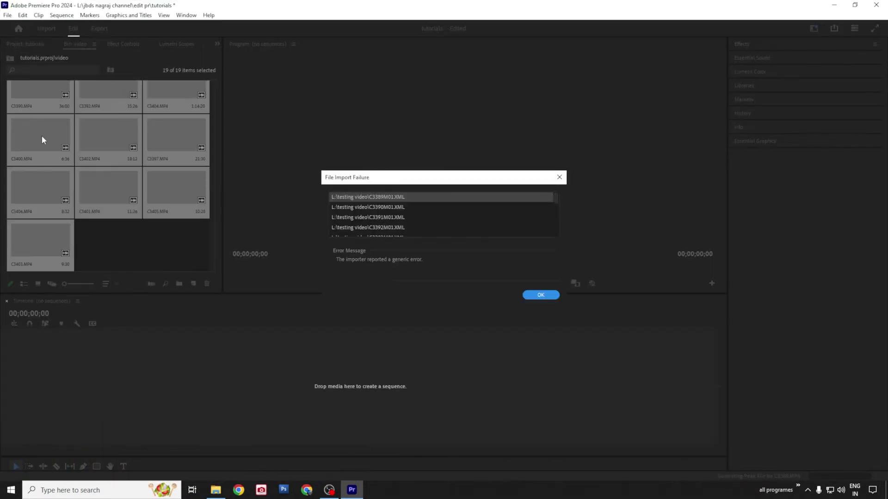
click(540, 295)
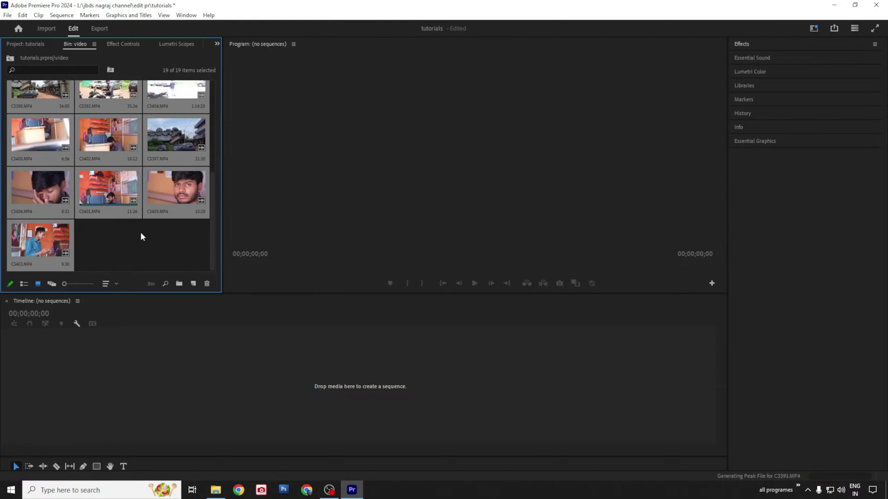
Place the C3392.MP4 clip from the video bin at the start of the C3392 sequence, on tracks V1 and A1.
scroll(58, 206, up, 4)
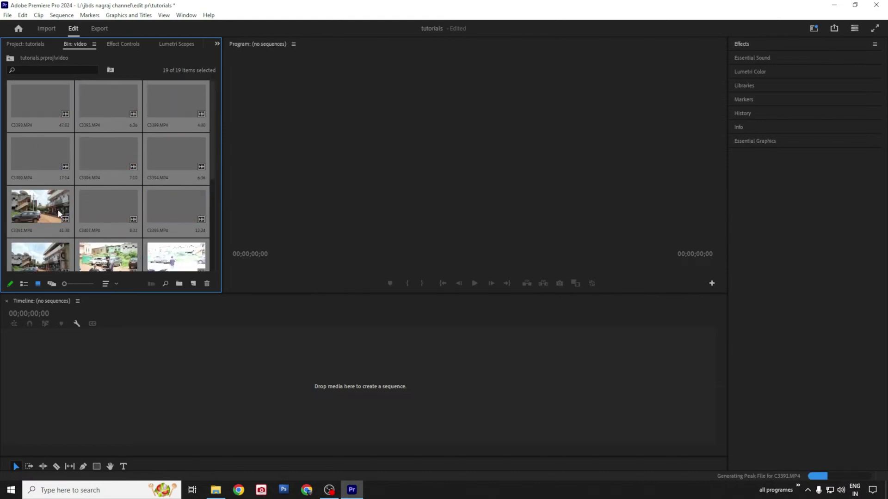
scroll(119, 212, down, 1)
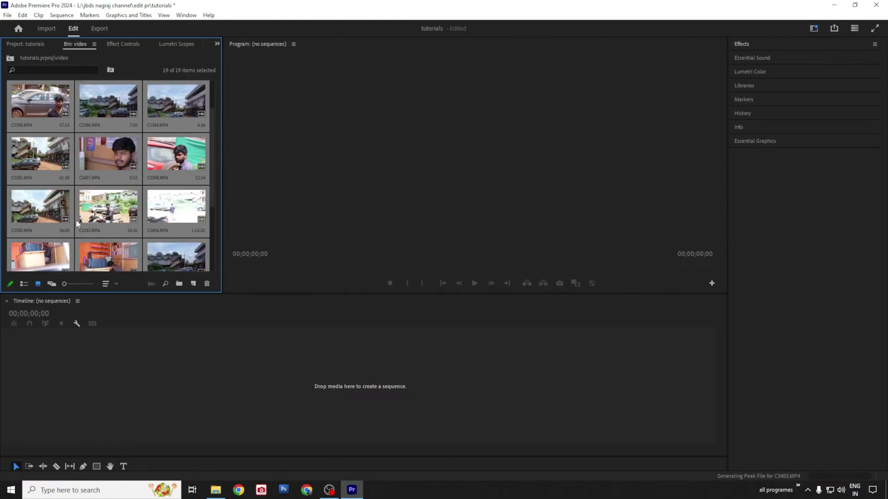
click(117, 211)
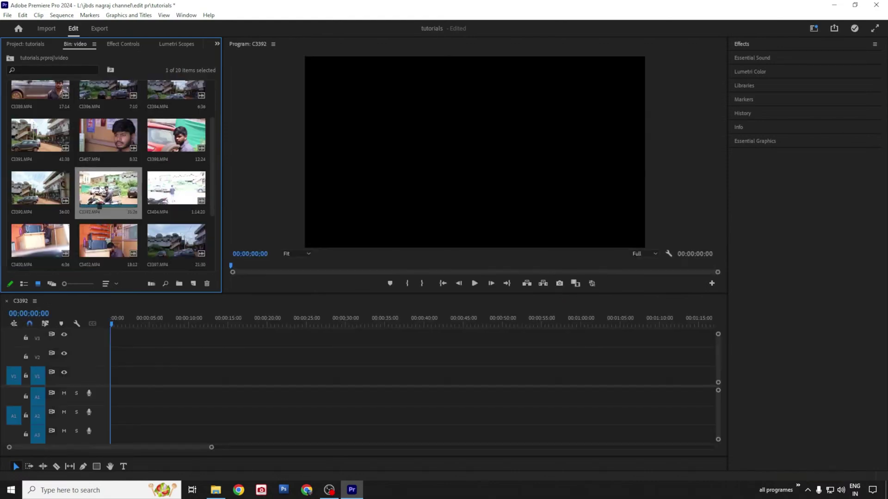
drag(101, 189, 112, 390)
Split the C3392.MP4 clip on V1 at 00:00:05:15 with the Razor tool.
drag(187, 319, 219, 319)
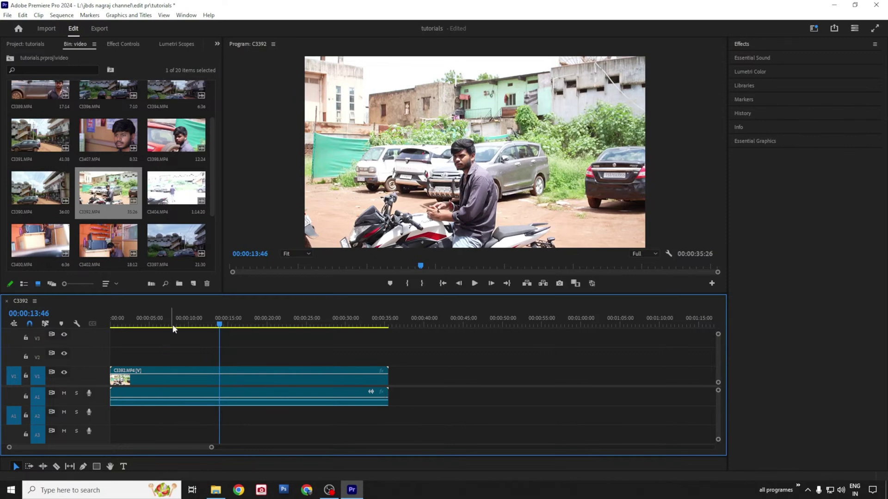
click(193, 323)
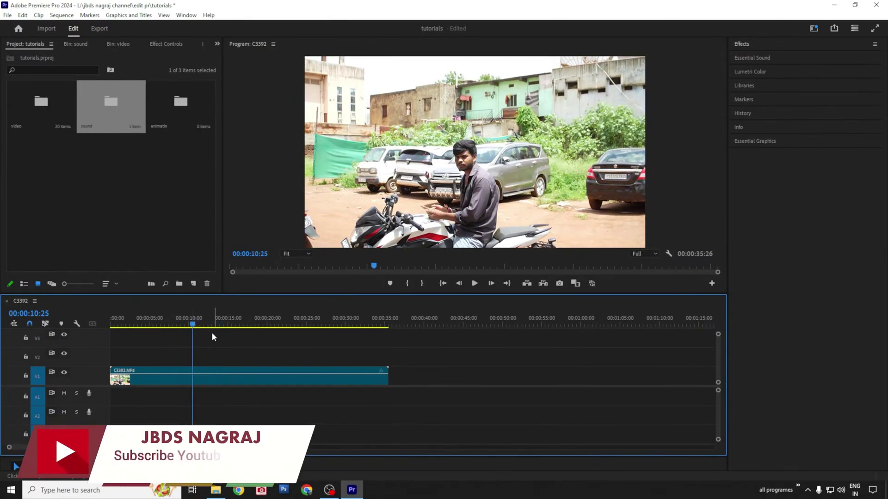
click(187, 323)
drag(194, 326, 151, 368)
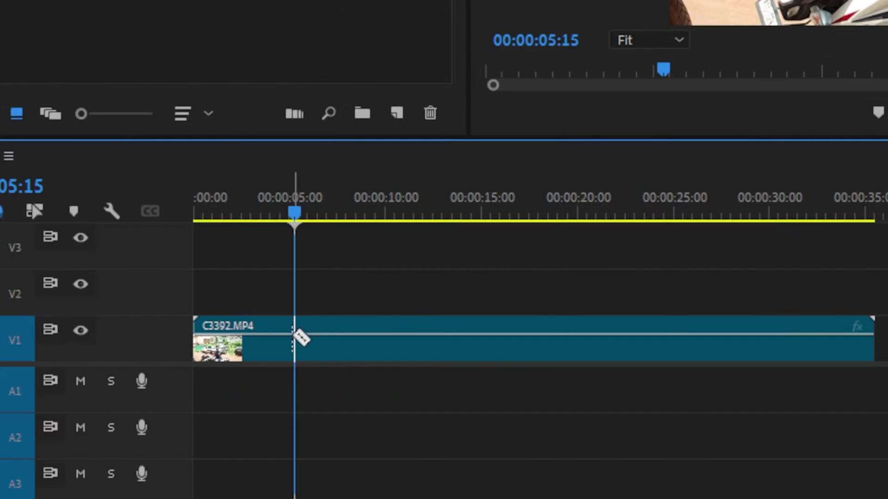
click(303, 337)
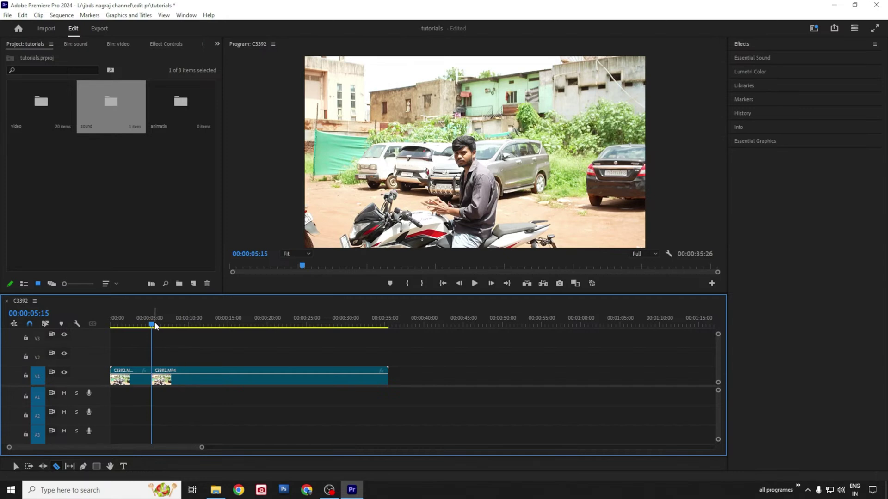
Split the rest of the C3392.MP4 clip at about 14 seconds and again at about 21 seconds.
drag(155, 325, 218, 325)
click(222, 376)
click(274, 327)
click(278, 380)
drag(273, 328, 325, 329)
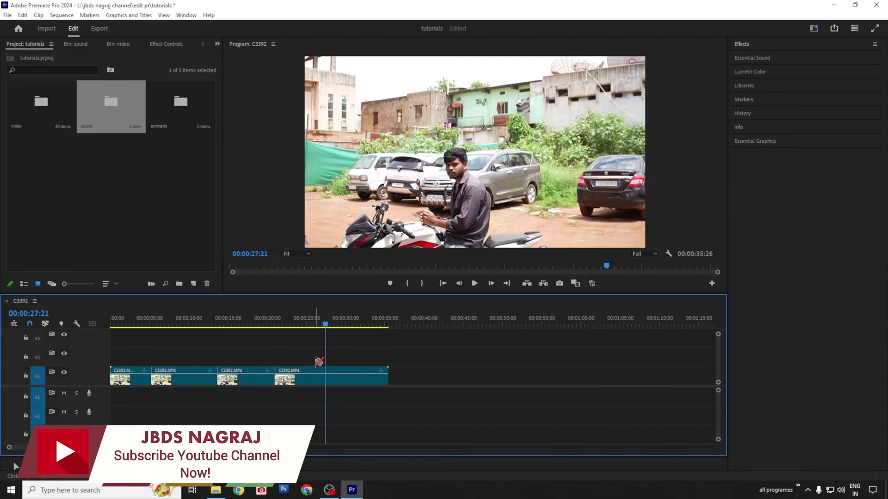
Delete the first C3392.MP4 segment, which ends at 00:00:05:14, from track V1.
key(v)
click(131, 381)
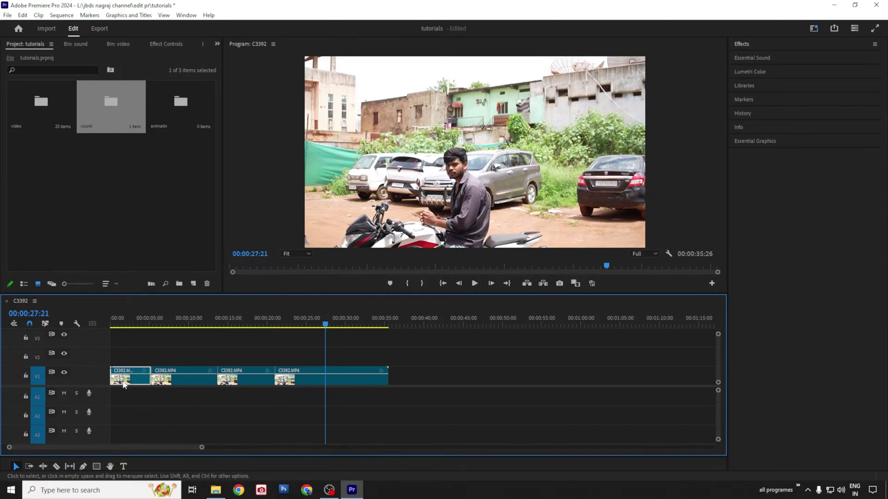
mouse_move(129, 383)
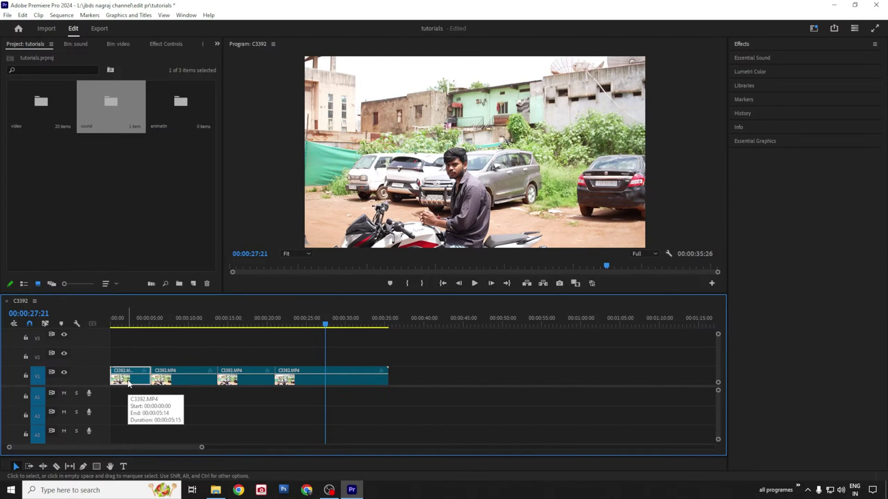
key(Delete)
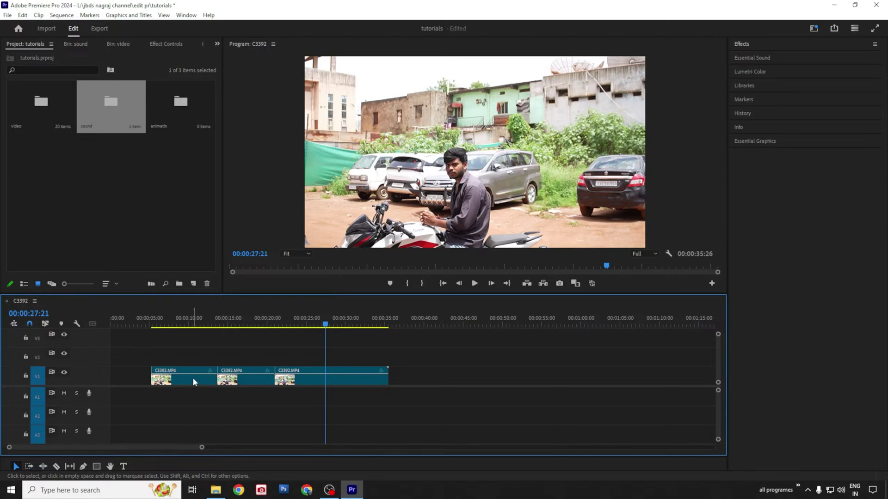
Delete the middle one of the remaining C3392.MP4 segments and close the gap it leaves on V1.
click(260, 381)
key(Delete)
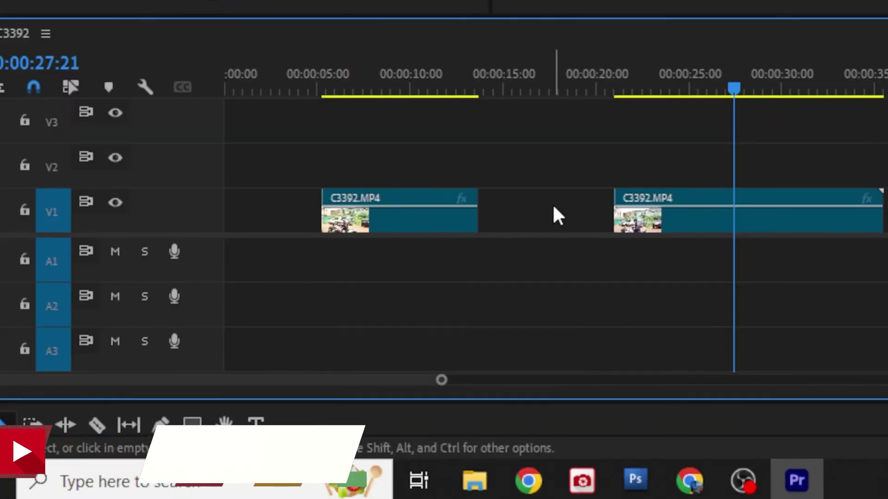
click(544, 212)
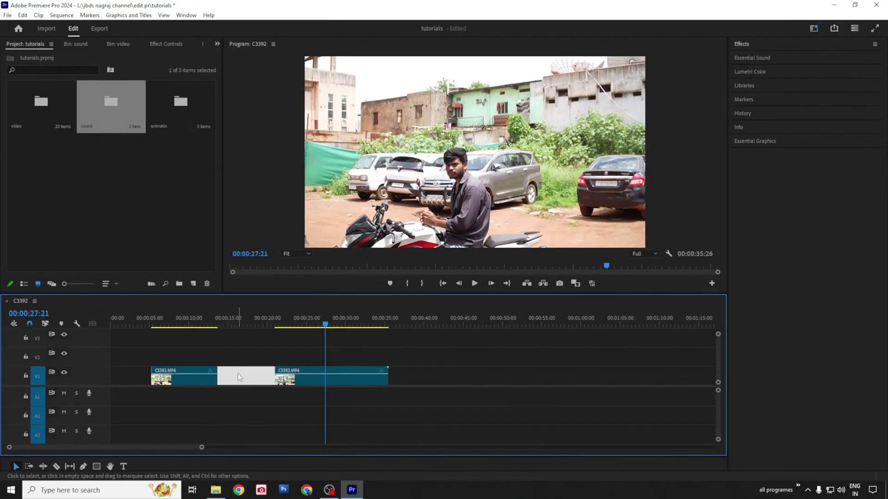
key(Delete)
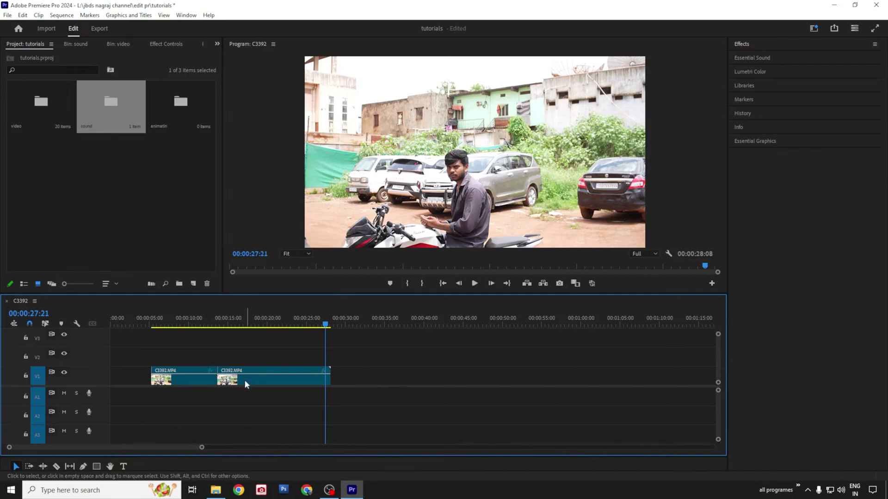
Remove the empty gap before the first segment so the footage on V1 starts at 00:00:00:00.
click(133, 375)
click(143, 365)
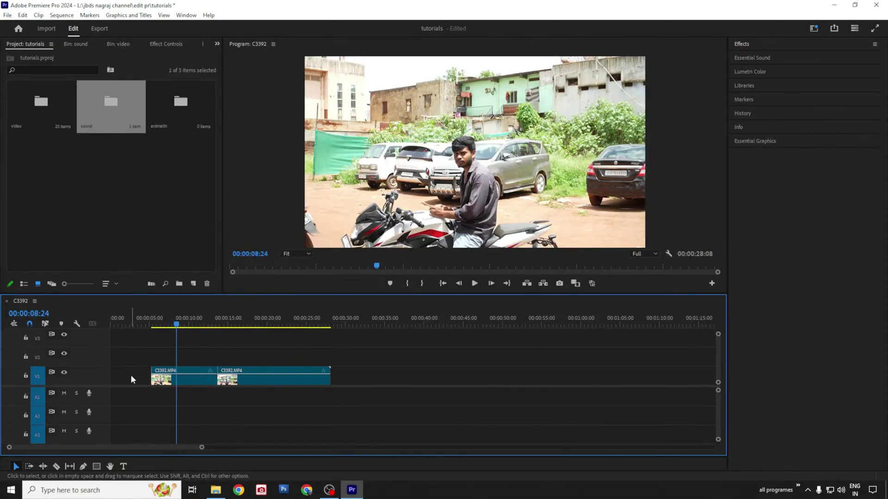
key(Delete)
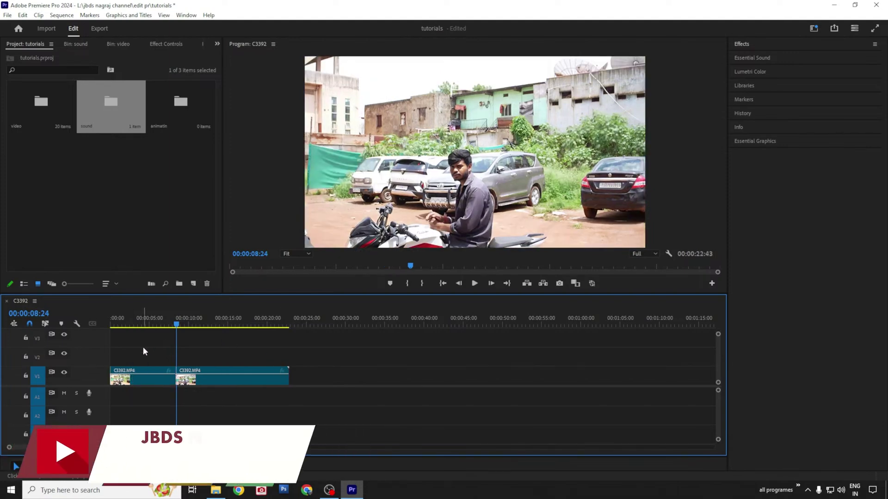
drag(157, 319, 222, 361)
Place the Campfire - Telecasted music from the sound bin at the start of track A1, cancelling the import dialog.
click(117, 181)
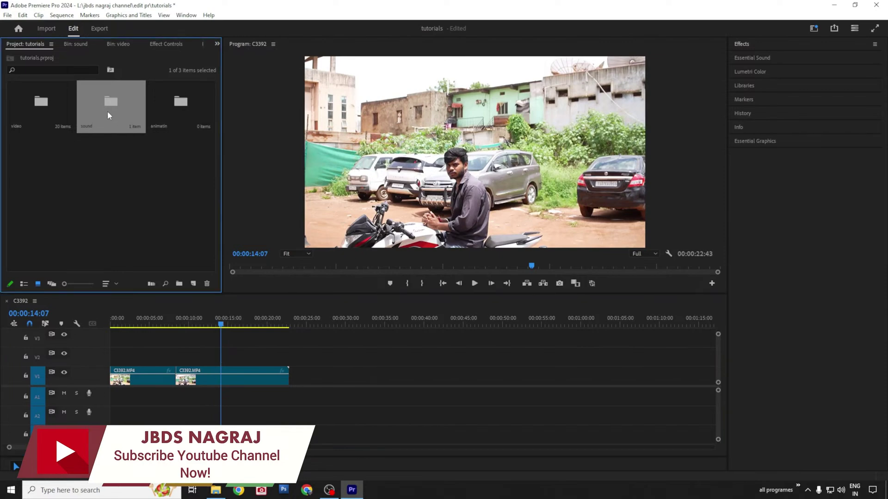
double_click(109, 112)
double_click(105, 174)
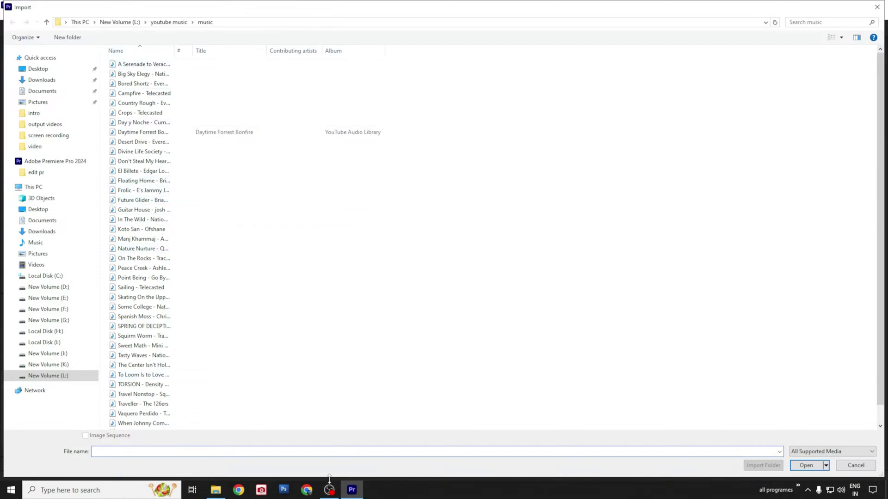
click(861, 469)
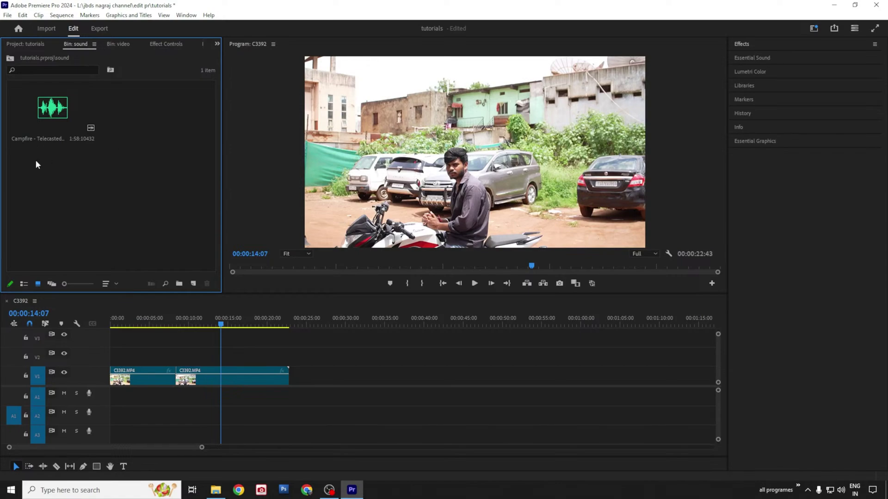
click(55, 135)
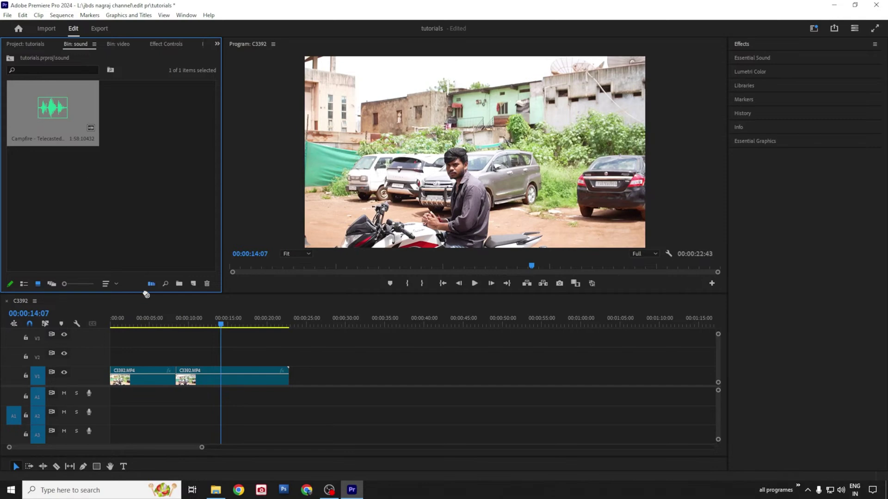
drag(146, 295, 109, 402)
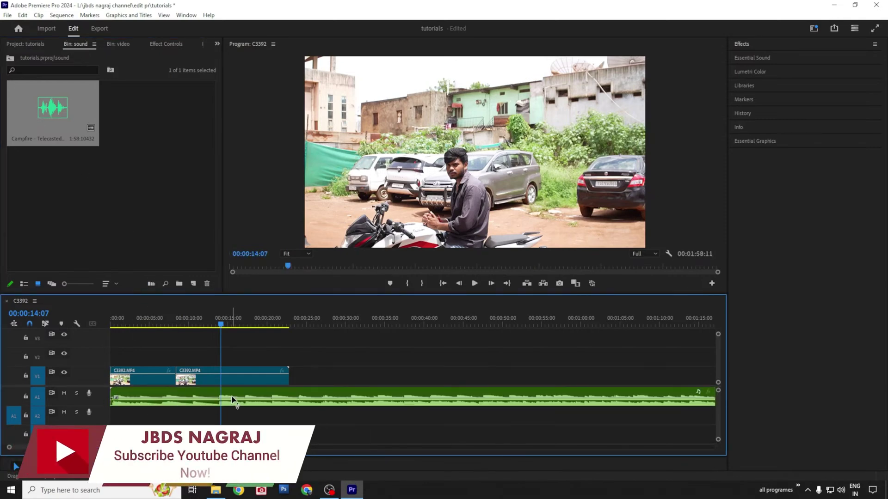
Split the Campfire - Telecasted audio on A1 at 00:00:17:02 and at 00:00:33:04 with the Razor tool.
mouse_move(231, 319)
mouse_down()
mouse_move(315, 318)
mouse_move(245, 319)
mouse_up()
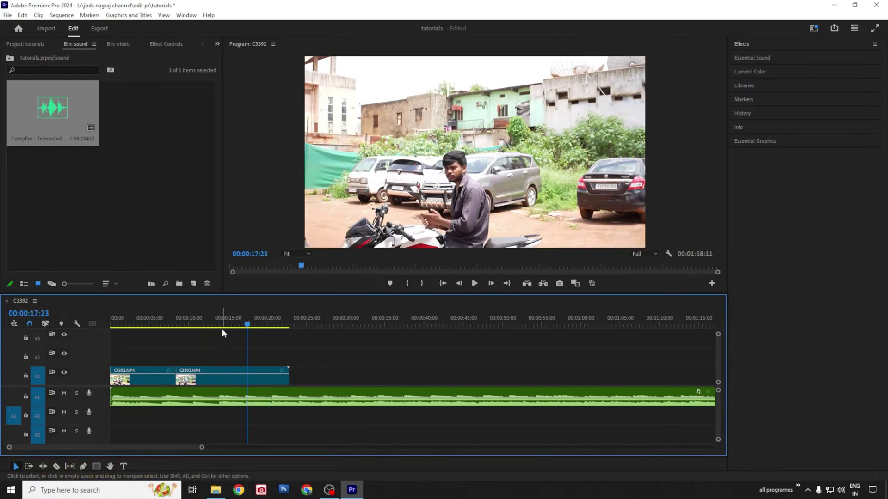
click(244, 323)
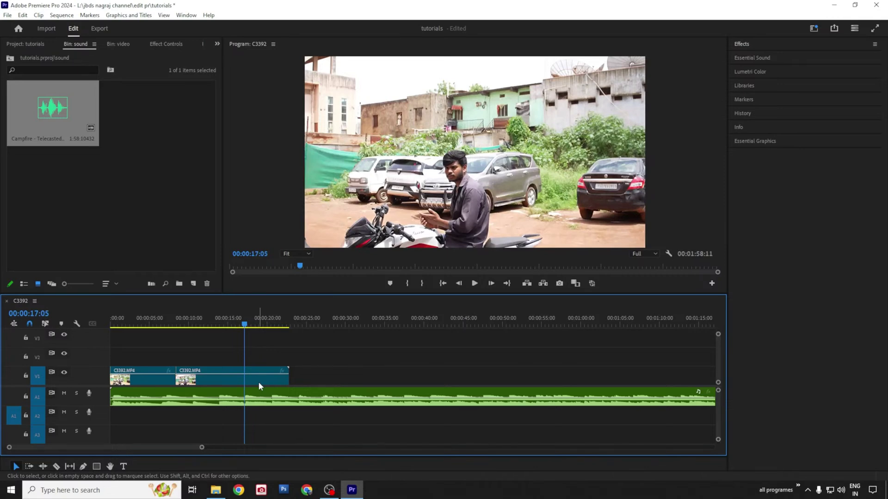
click(240, 324)
click(244, 324)
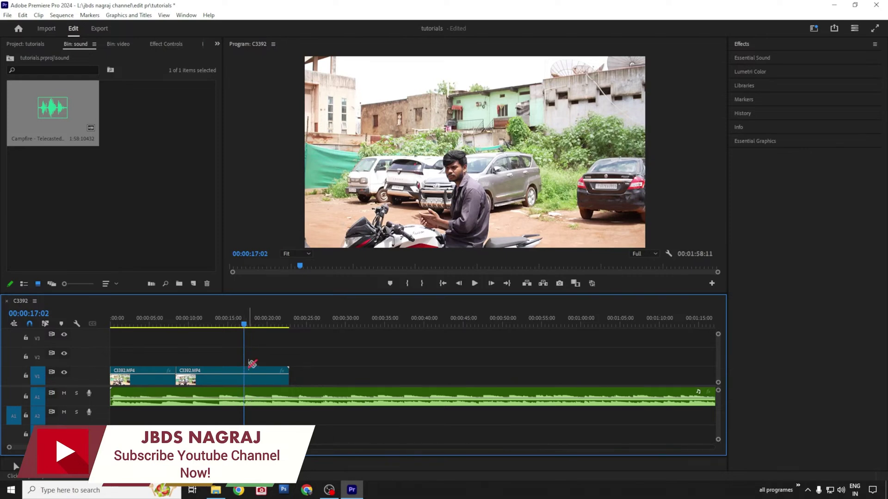
click(247, 393)
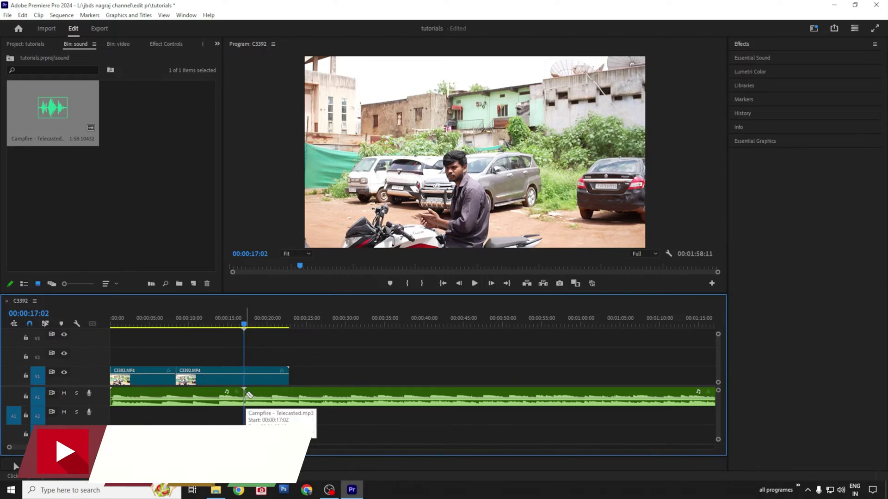
drag(244, 323, 372, 359)
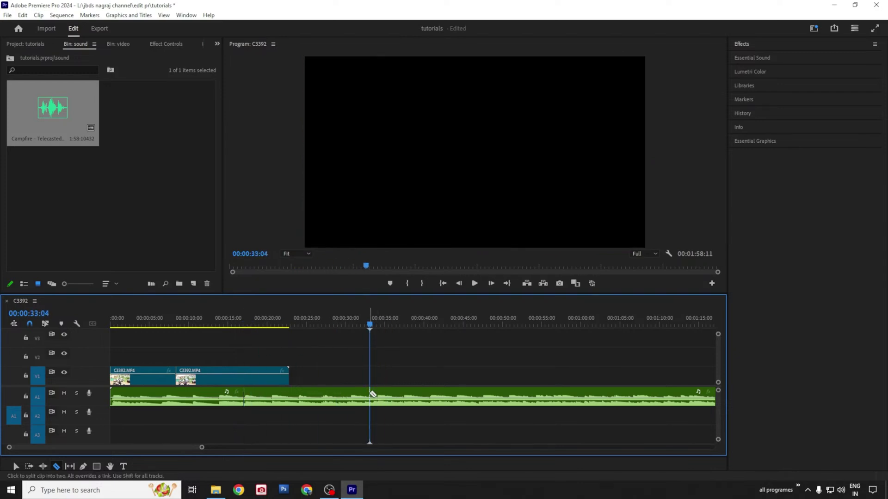
click(372, 392)
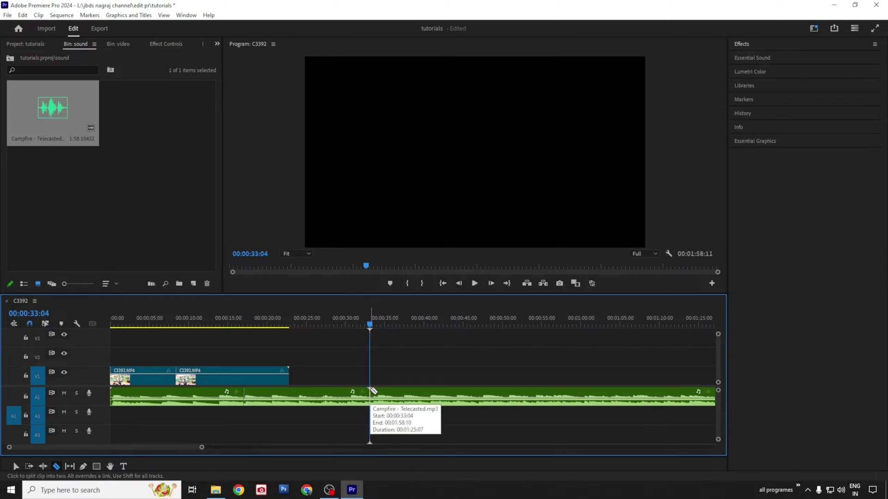
Delete the first two Campfire audio segments and move the remaining one to the start of track A1.
key(v)
click(169, 394)
key(Delete)
click(291, 394)
key(Delete)
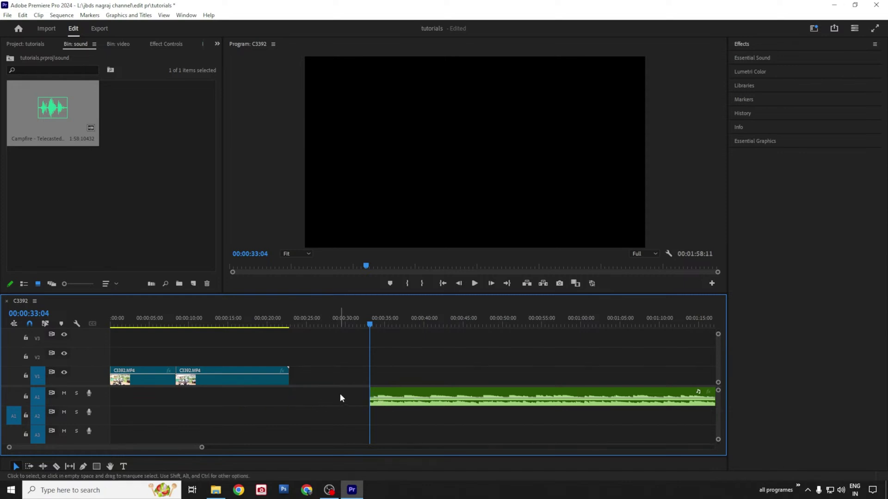
drag(463, 394, 199, 393)
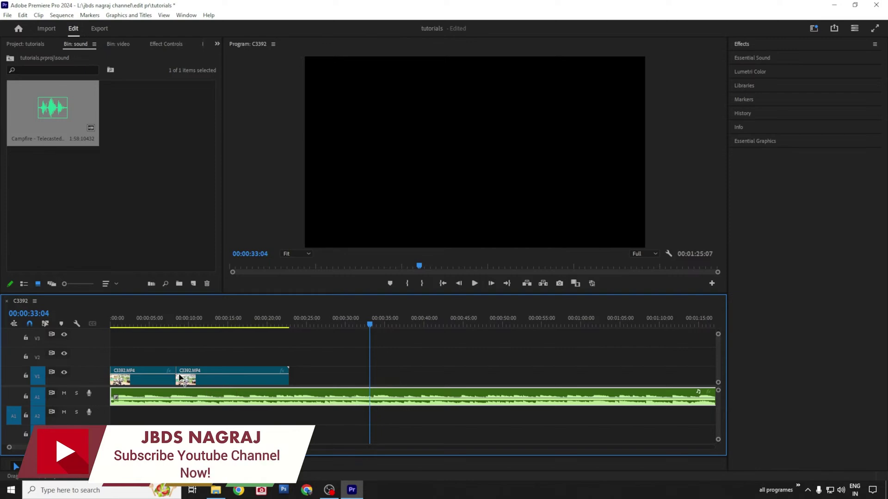
Cut the Campfire audio where the video on V1 ends and delete the excess audio after the cut.
click(290, 323)
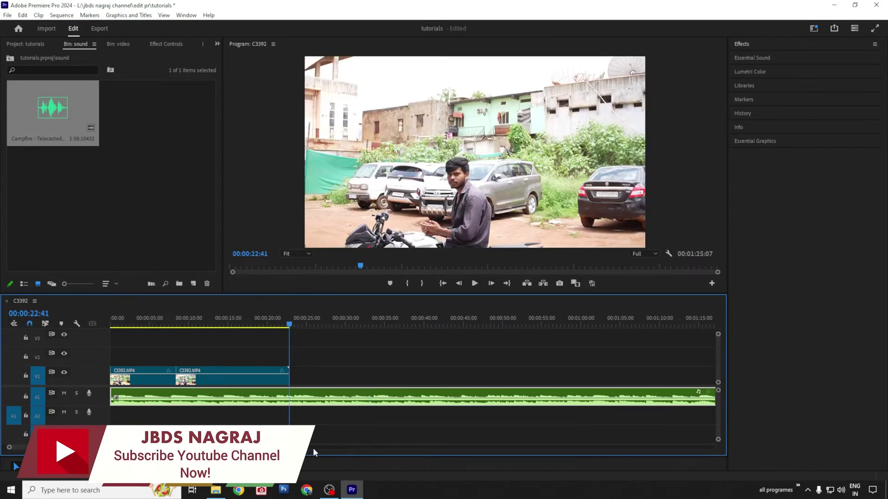
key(c)
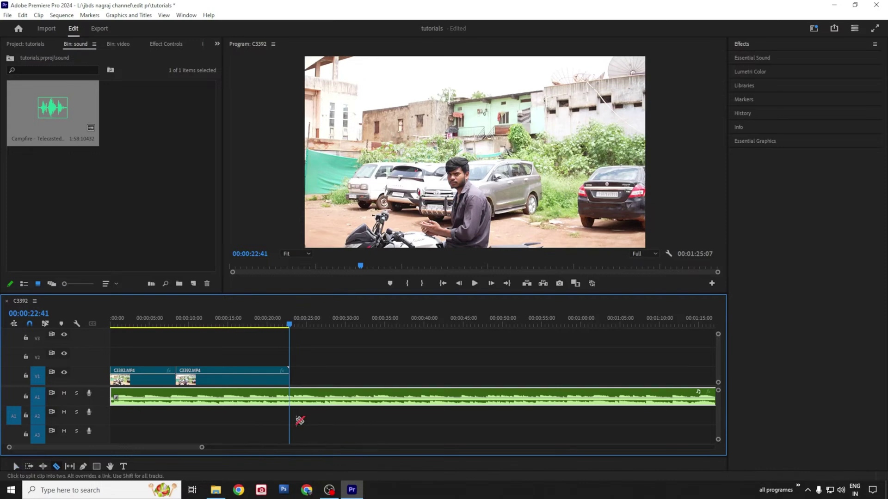
click(290, 393)
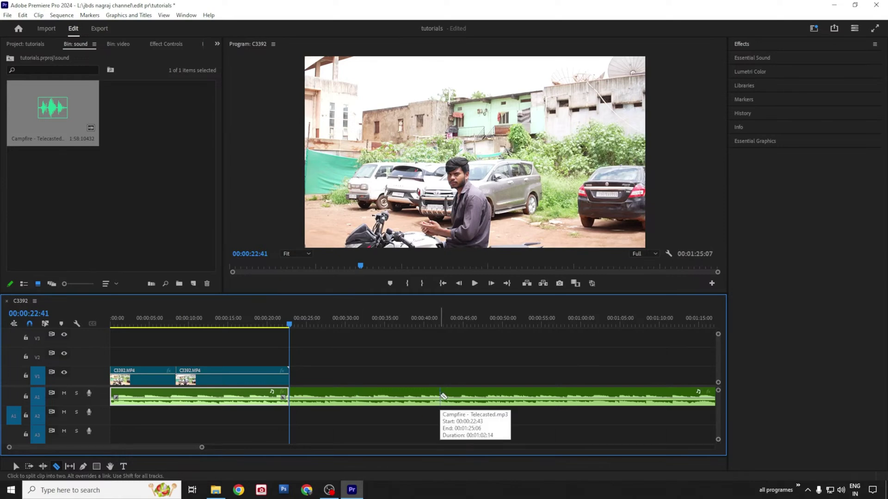
key(v)
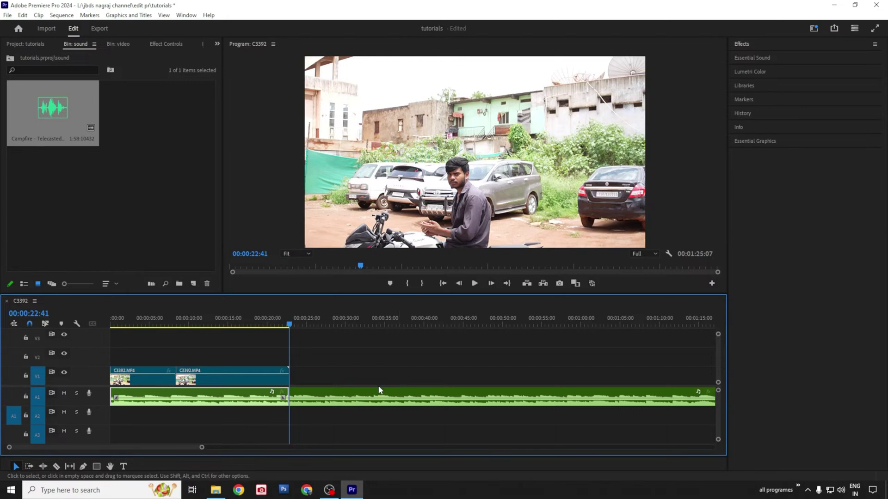
click(342, 396)
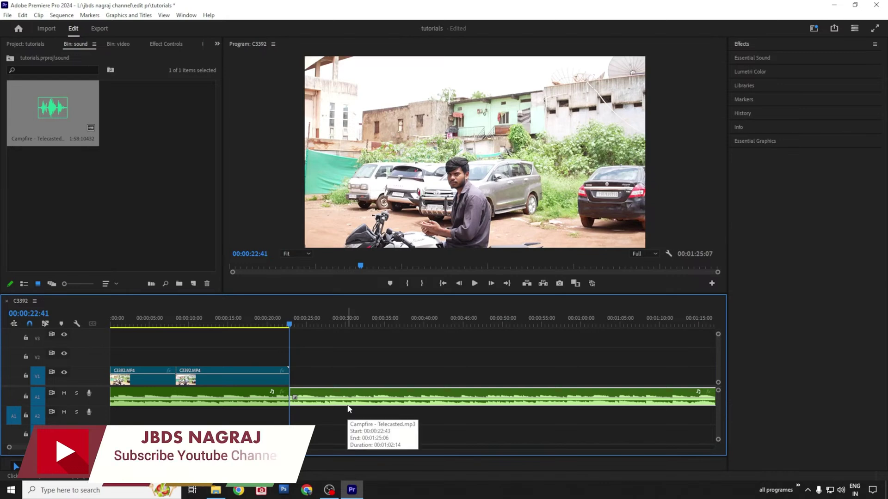
key(Delete)
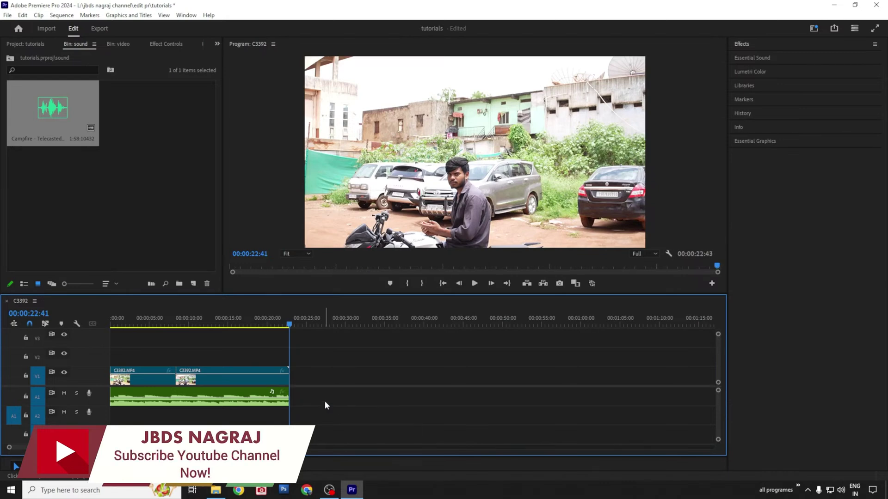
Mark the sequence's In point at 00:00:00:00.
click(200, 320)
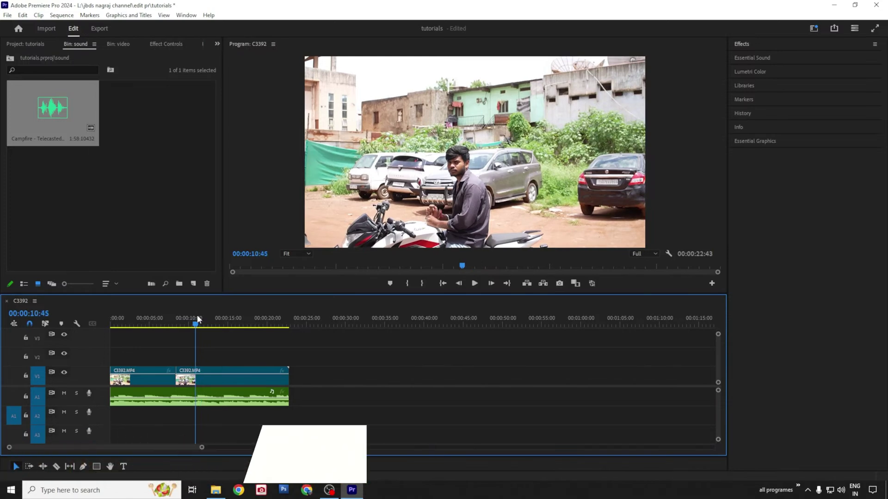
key(Home)
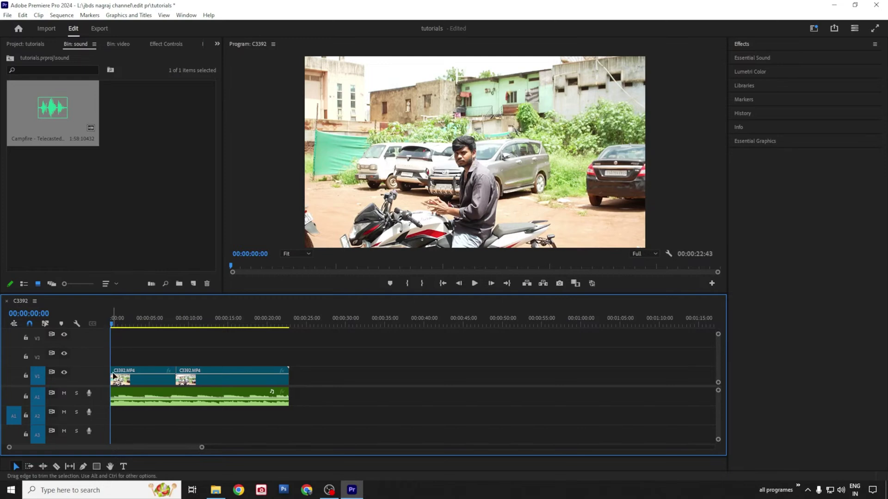
key(i)
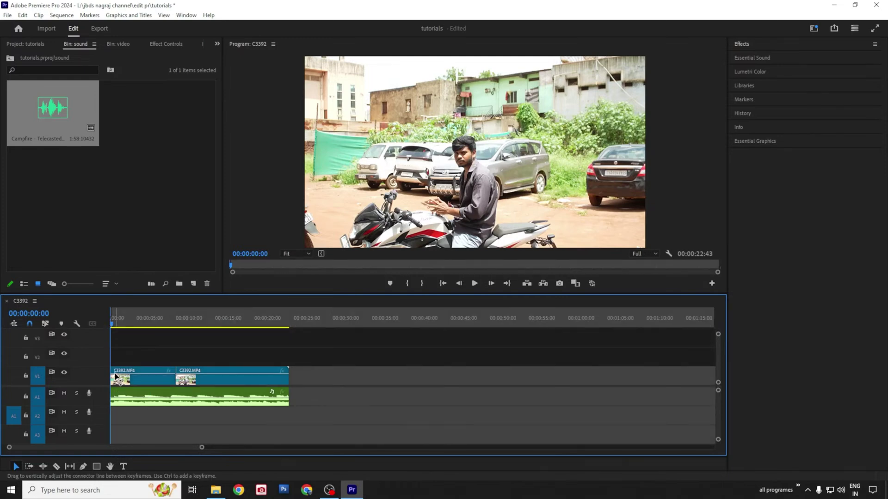
Mark the sequence's Out point at 00:00:22:38, at the end of the clips.
click(142, 323)
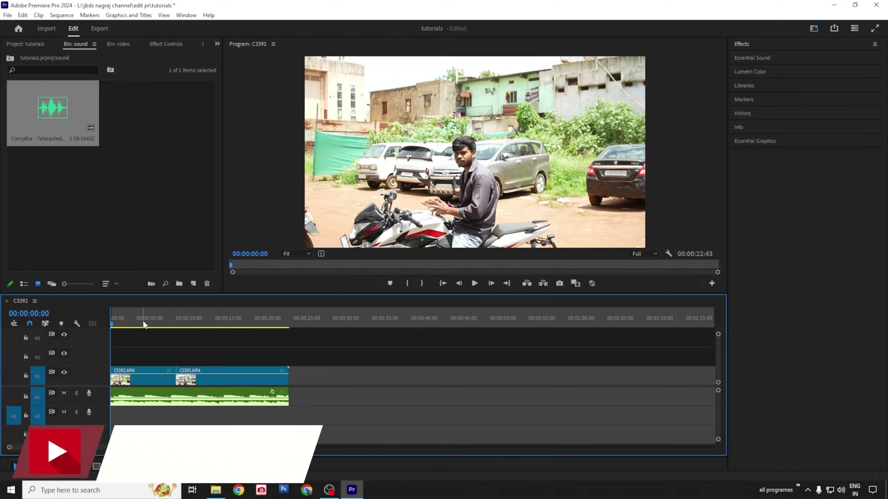
click(285, 319)
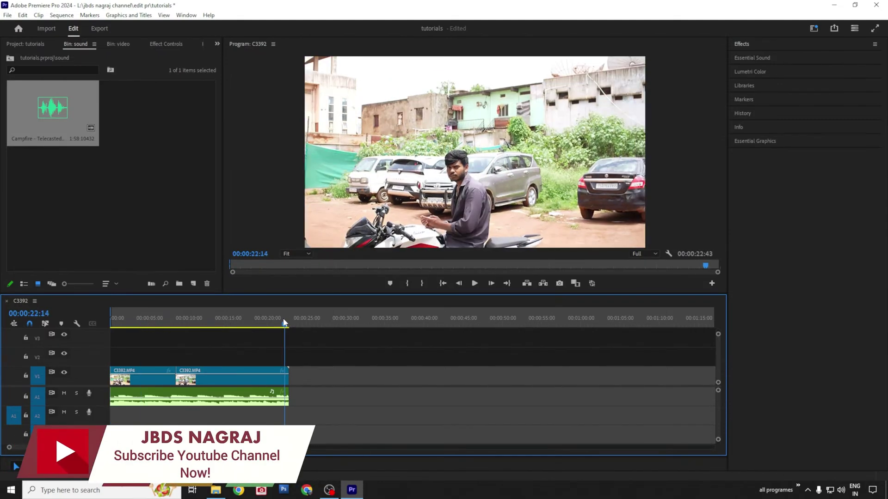
drag(284, 324, 289, 321)
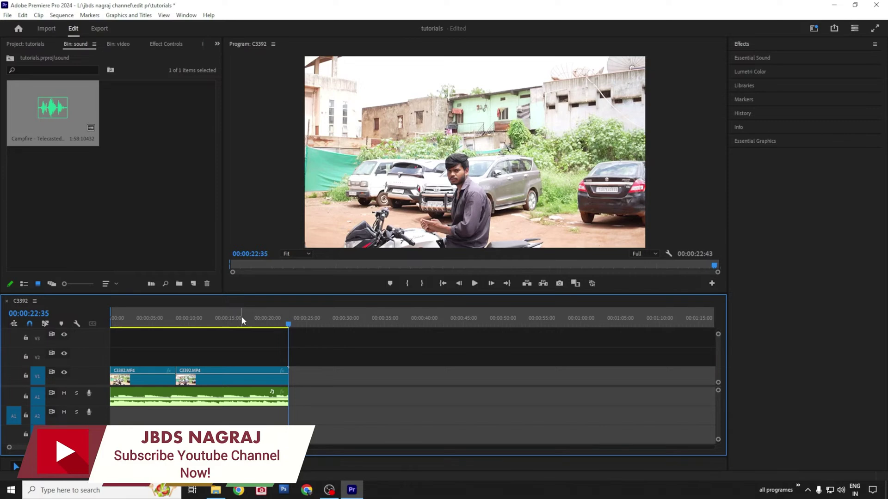
click(204, 317)
key(Left)
key(Left)
key(Left)
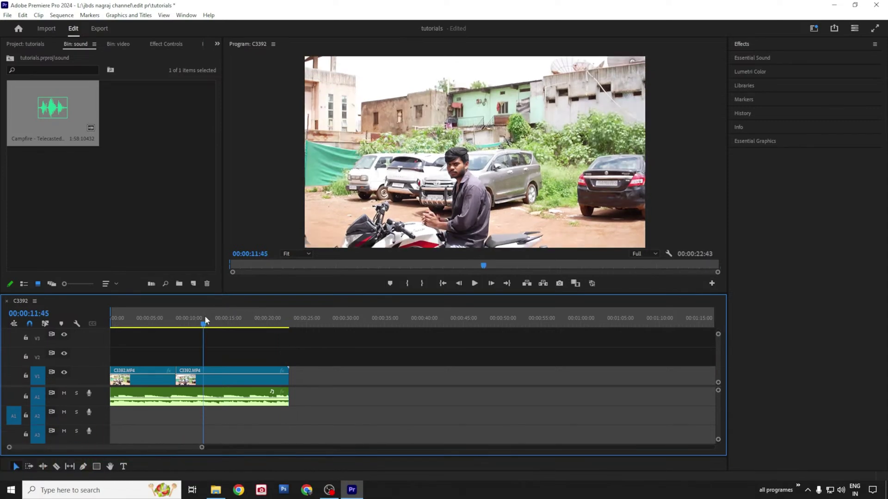
click(286, 318)
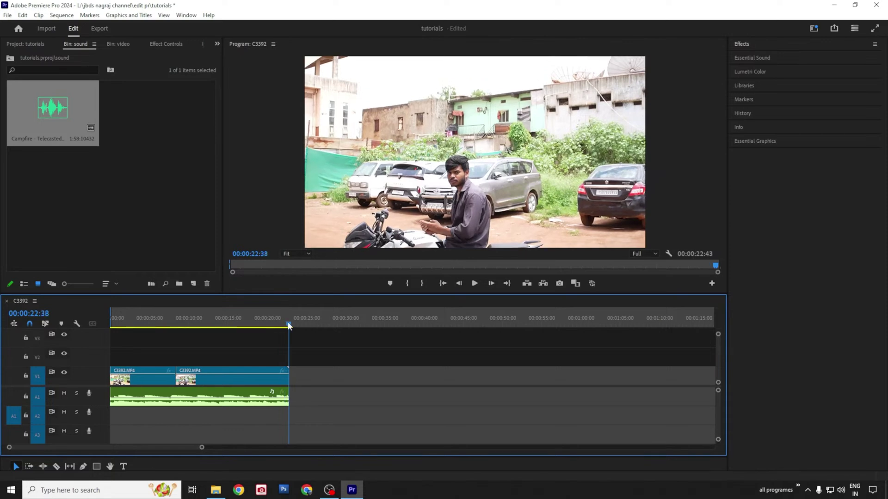
key(o)
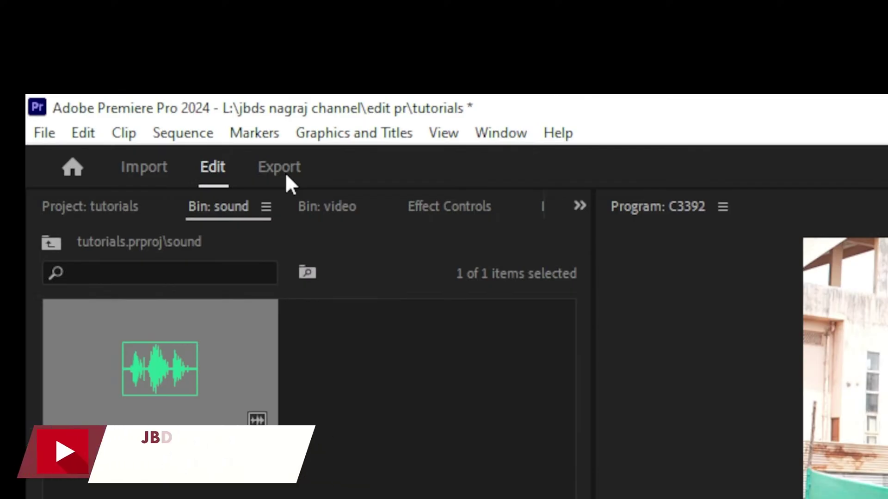
Open the export settings for the C3392 sequence and name the output file tutorial.
click(102, 32)
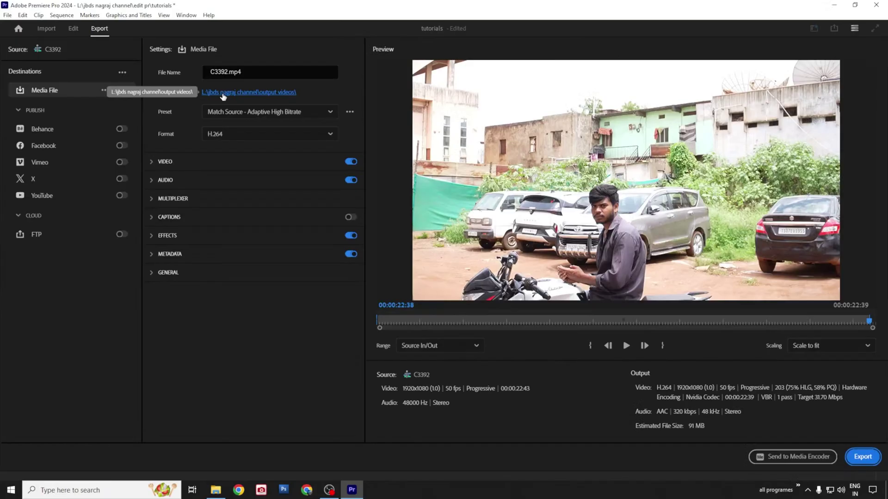
click(637, 184)
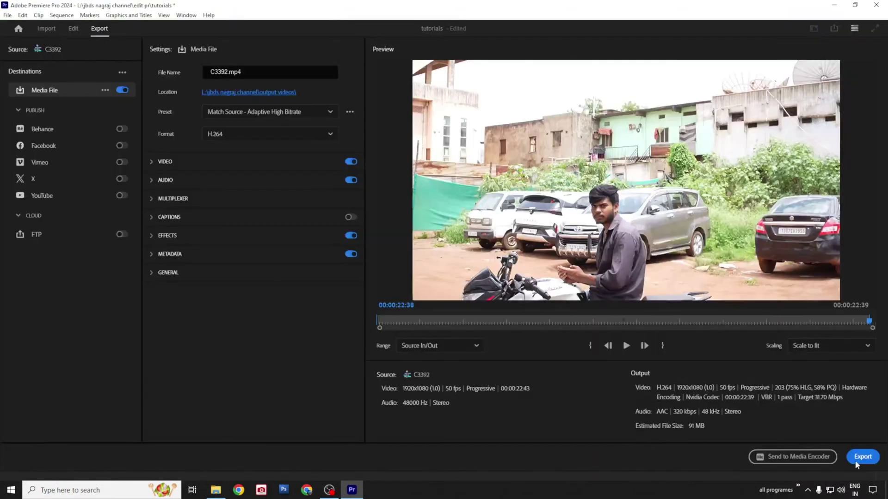
click(809, 465)
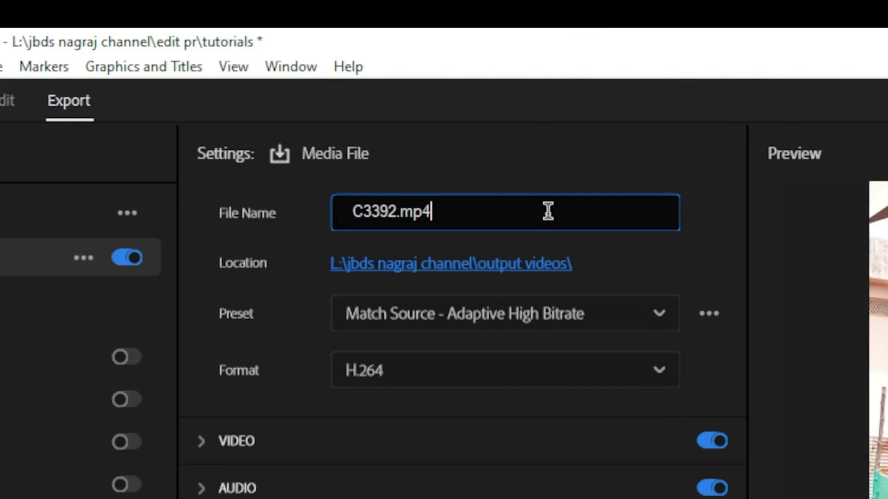
drag(286, 71, 183, 66)
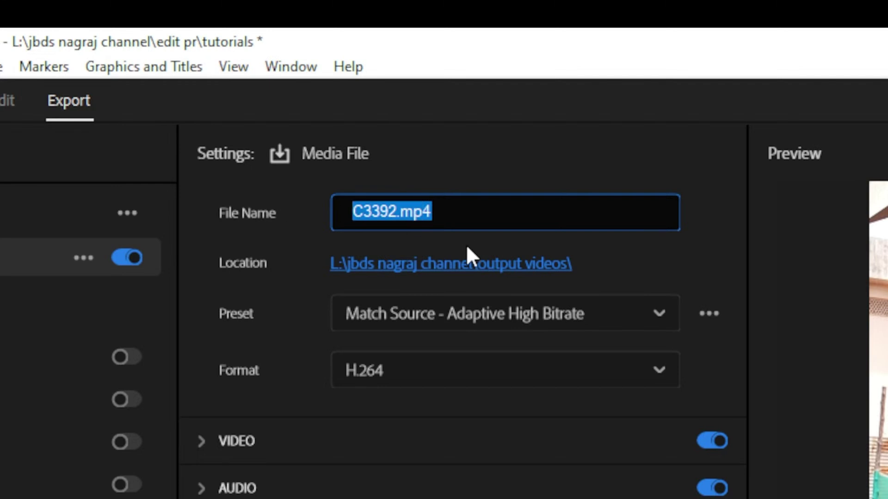
text(tutorial)
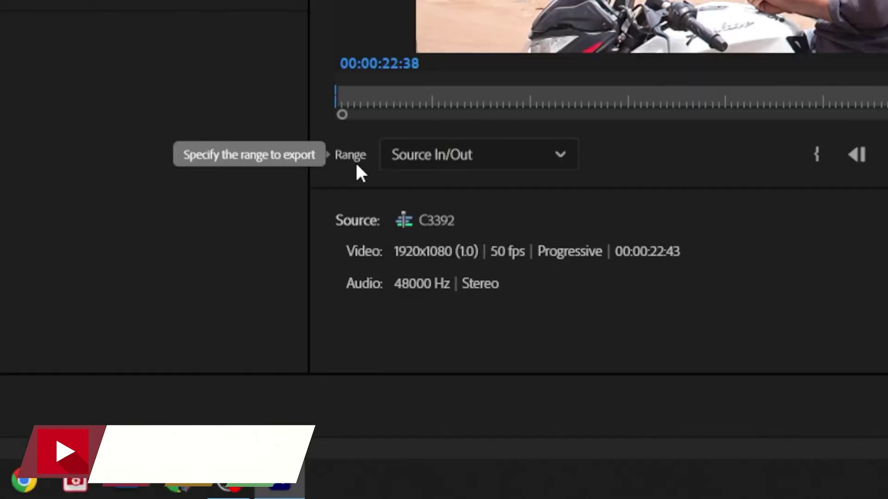
Try Entire Source as the export range in place of Source In/Out.
click(546, 167)
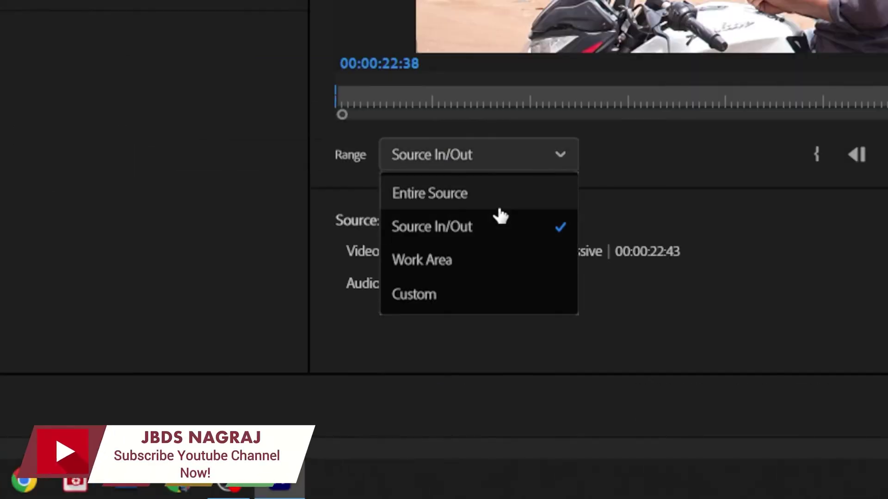
click(490, 227)
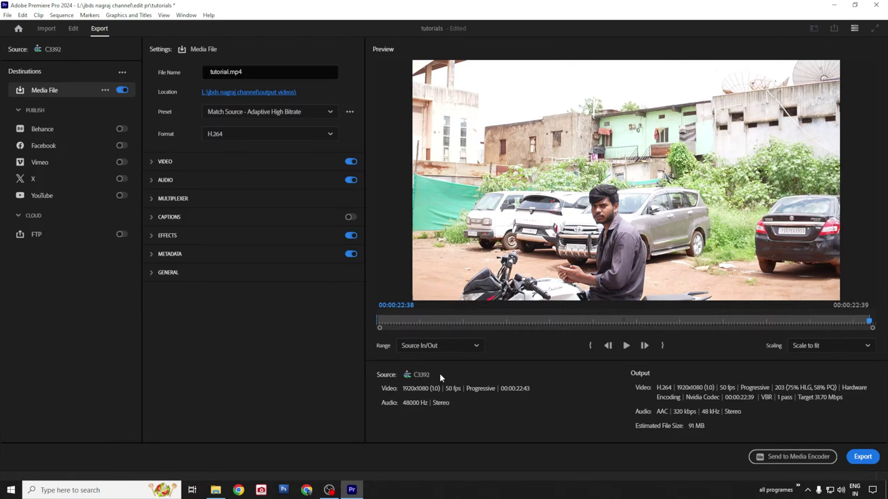
click(443, 348)
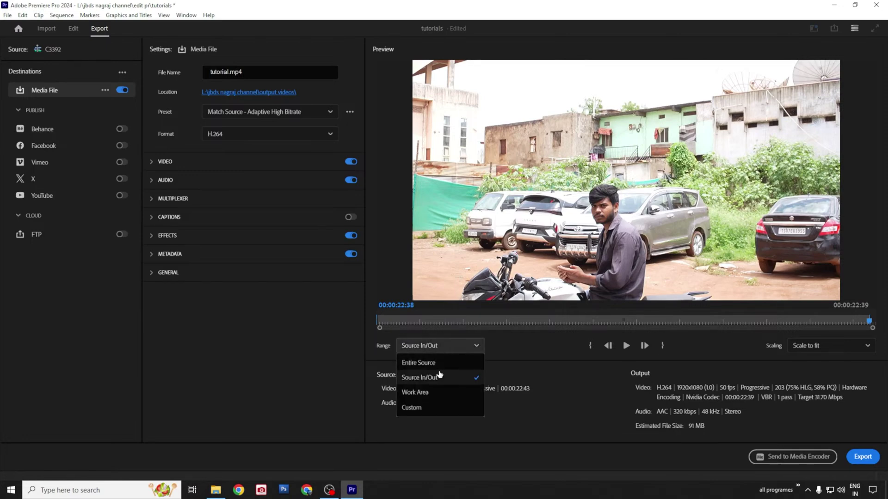
click(439, 365)
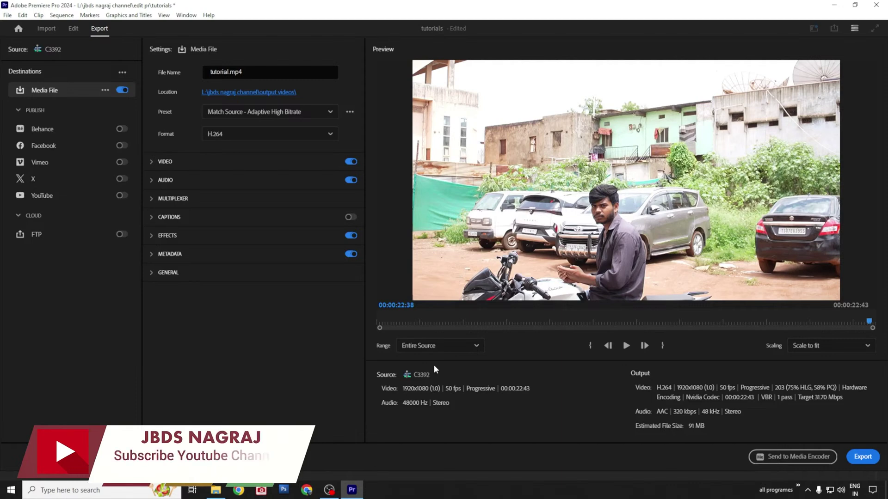
Set the export range to Source In/Out and export the video as tutorial.mp4.
click(450, 348)
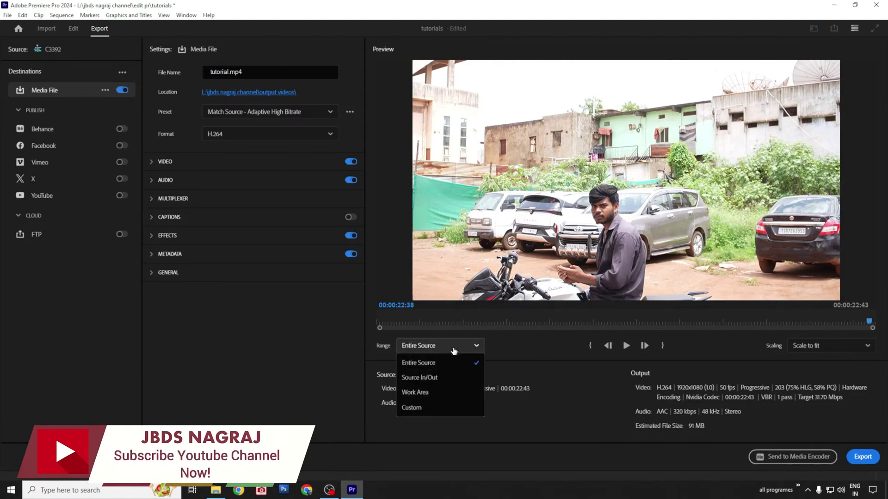
click(441, 378)
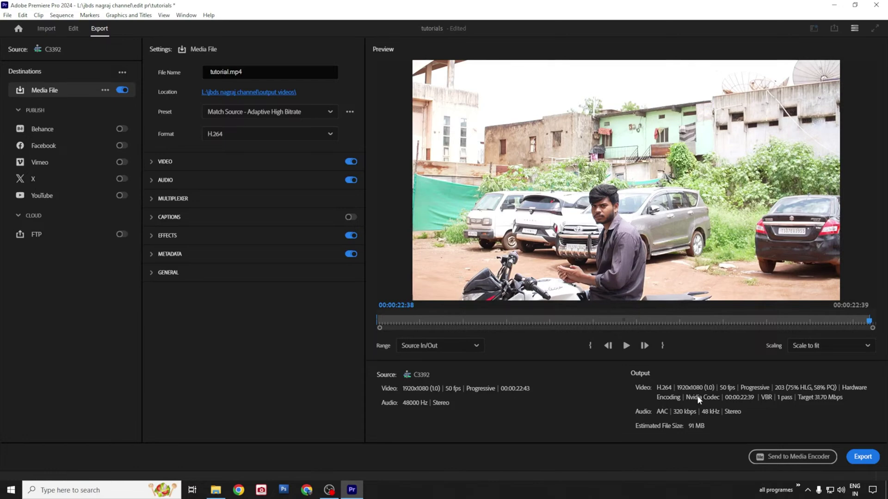
click(869, 457)
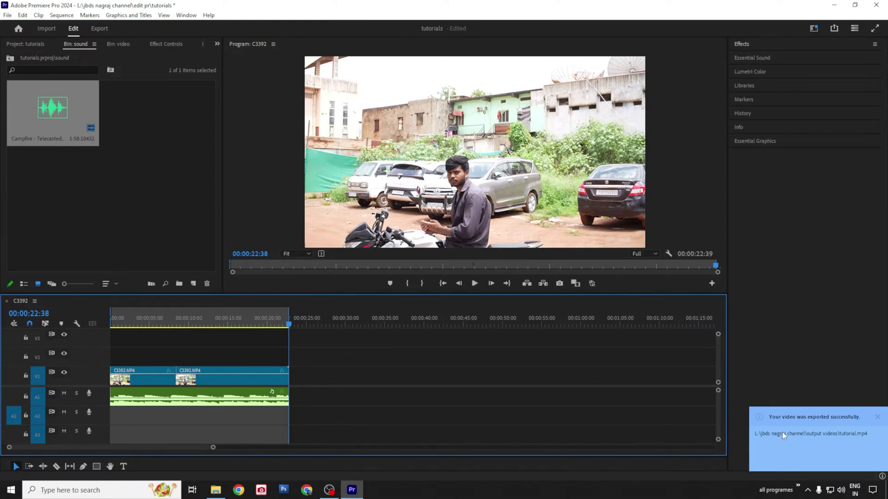
click(850, 432)
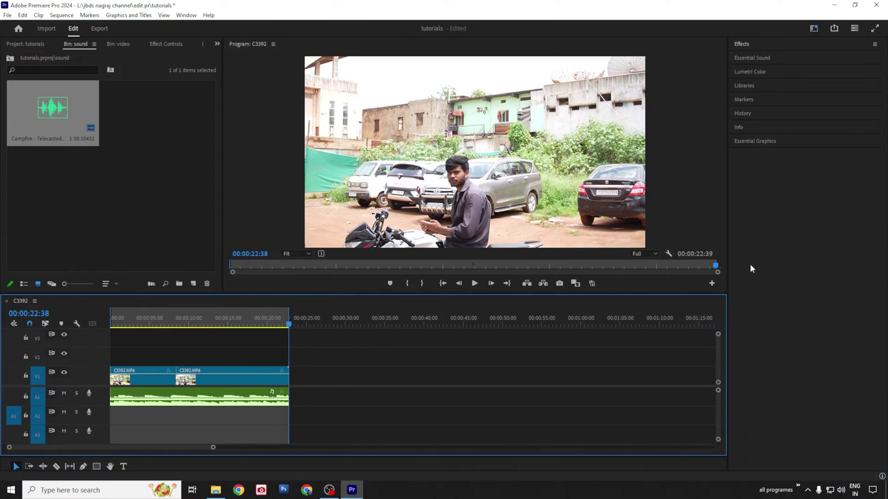
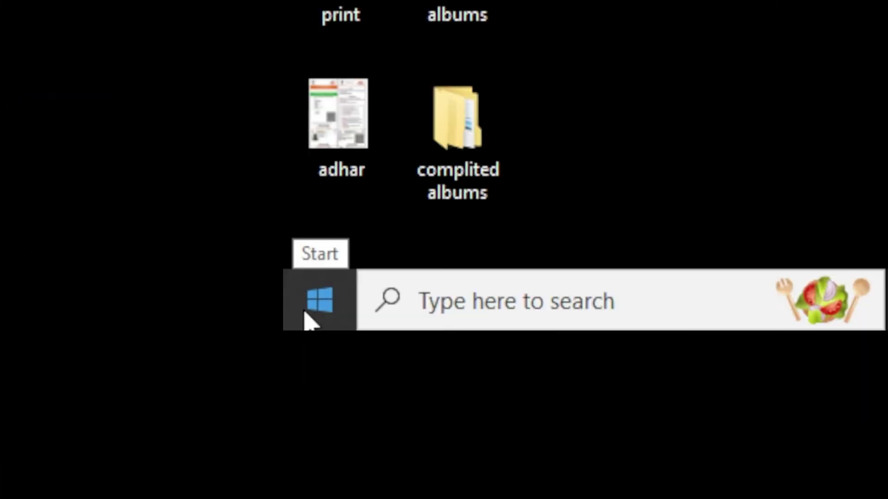
Launch Adobe Premiere Pro 2024 and start a new project.
click(9, 492)
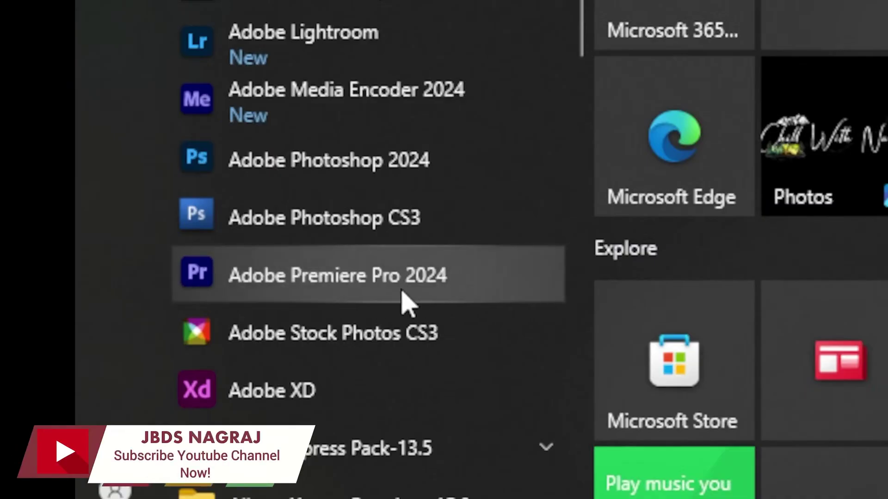
click(380, 293)
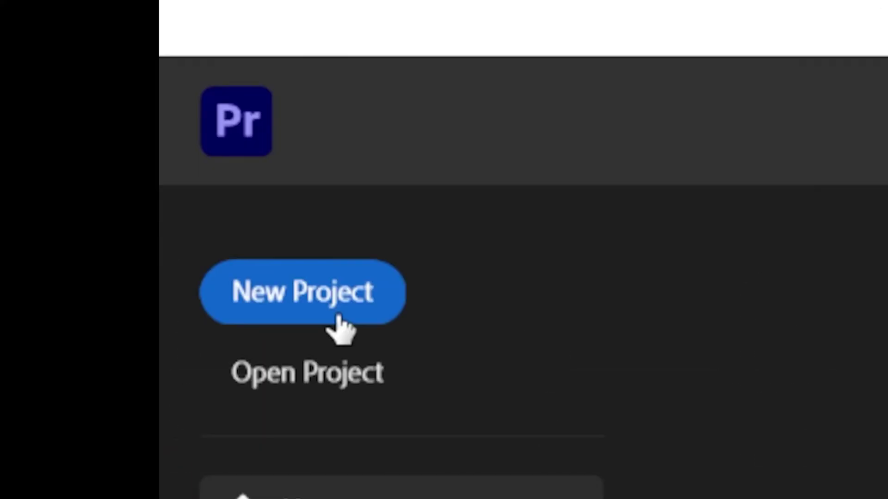
click(337, 318)
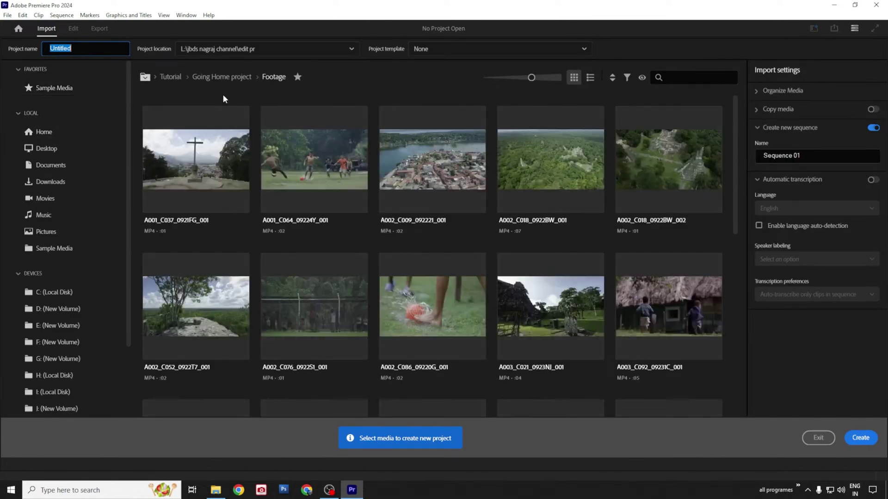
Choose the edit pr folder as the project location, name the project tutorials, and create it.
click(305, 55)
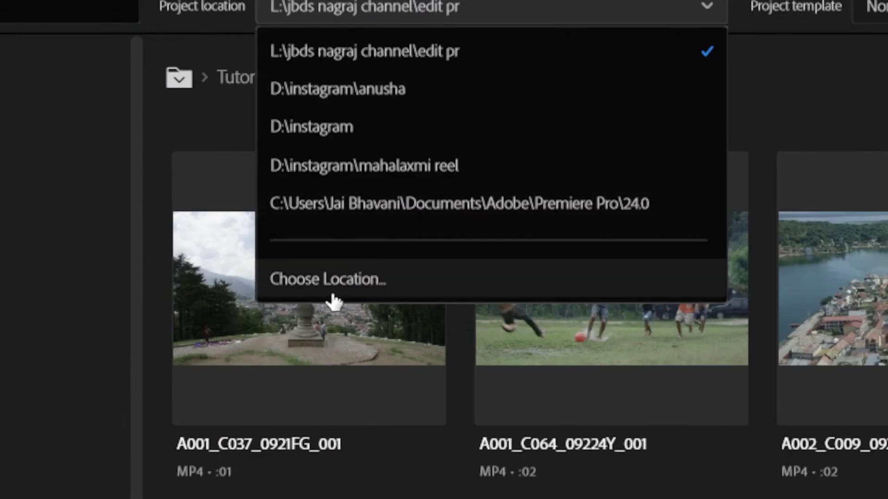
click(331, 291)
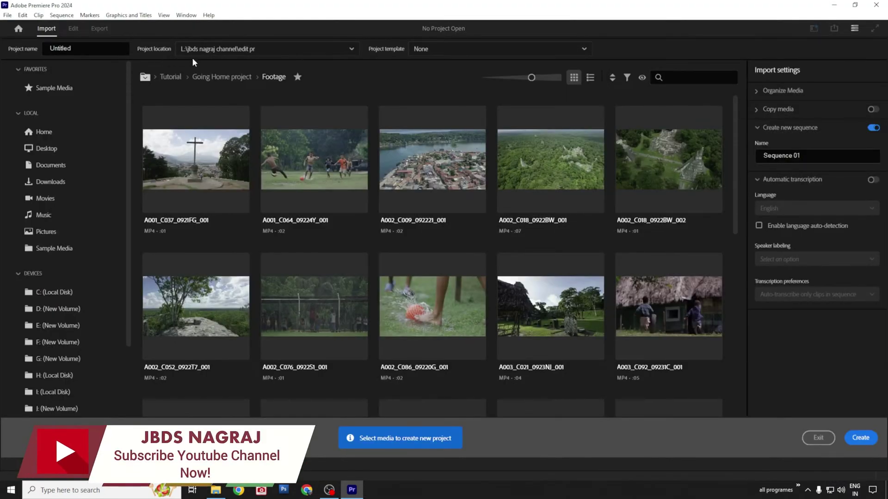
click(87, 50)
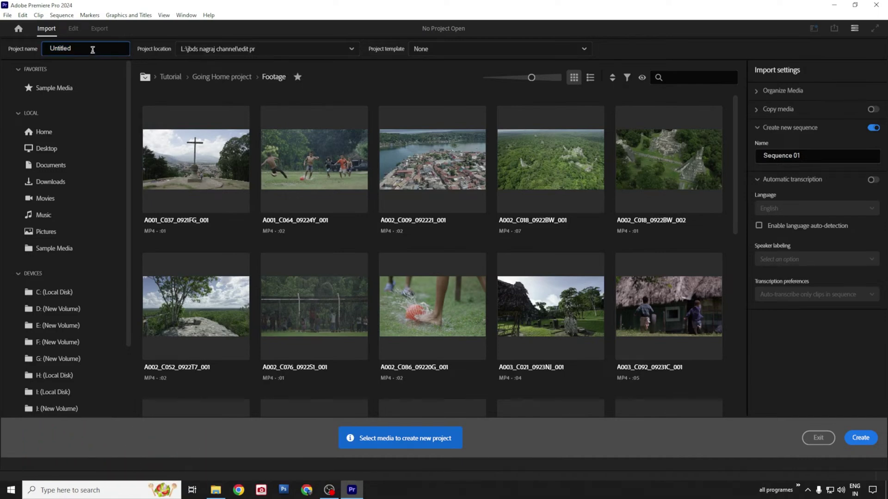
drag(83, 50, 44, 49)
text(tutorials)
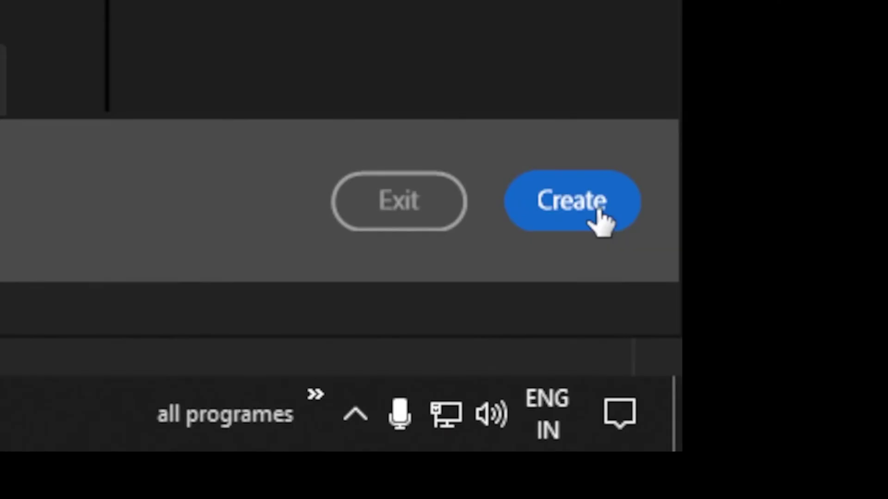
click(599, 212)
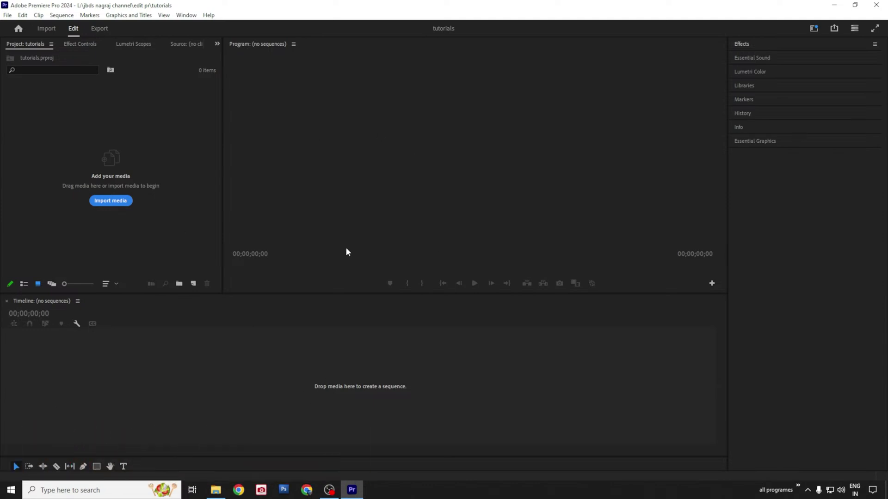
click(190, 15)
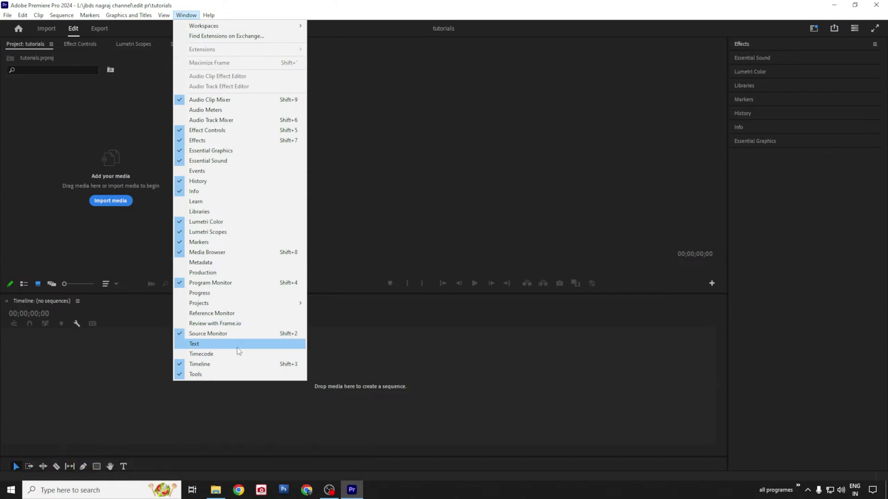
click(248, 2)
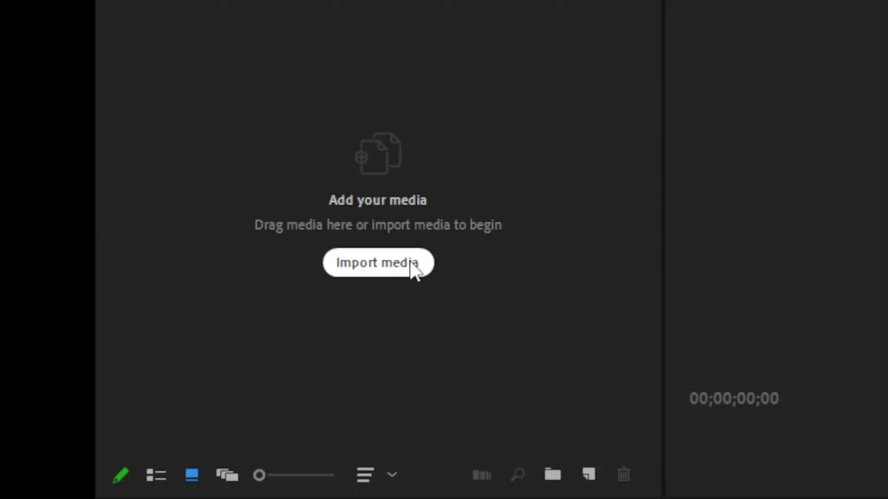
Create a new bin in the empty tutorials project and name it video.
click(280, 111)
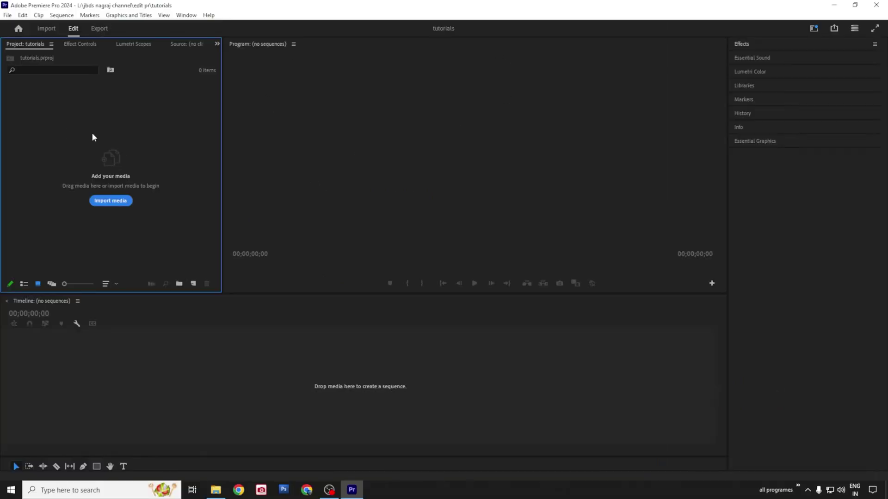
right_click(297, 81)
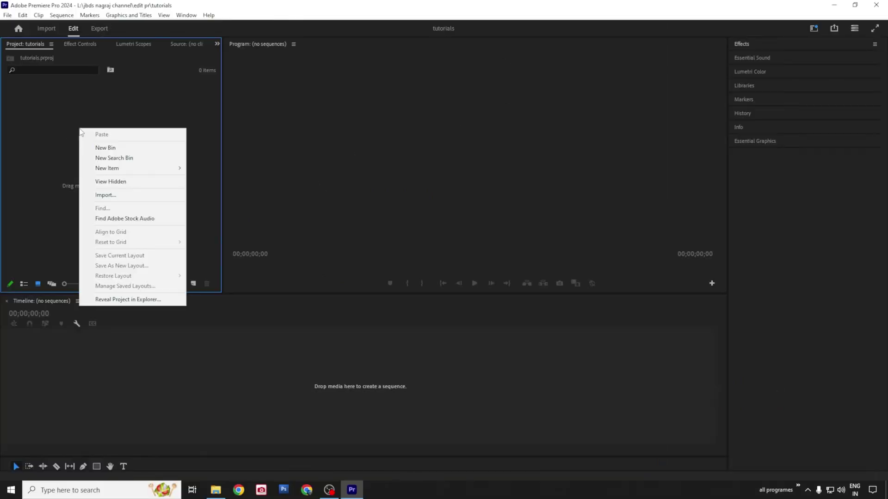
click(105, 147)
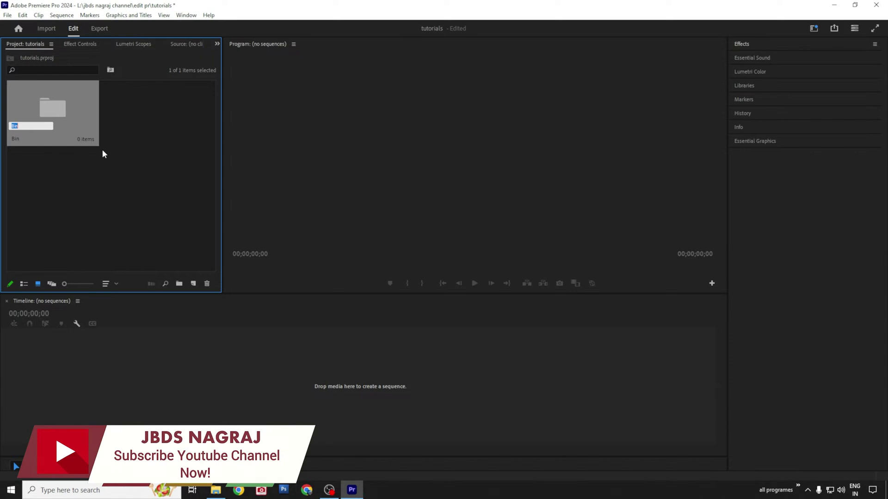
text(video)
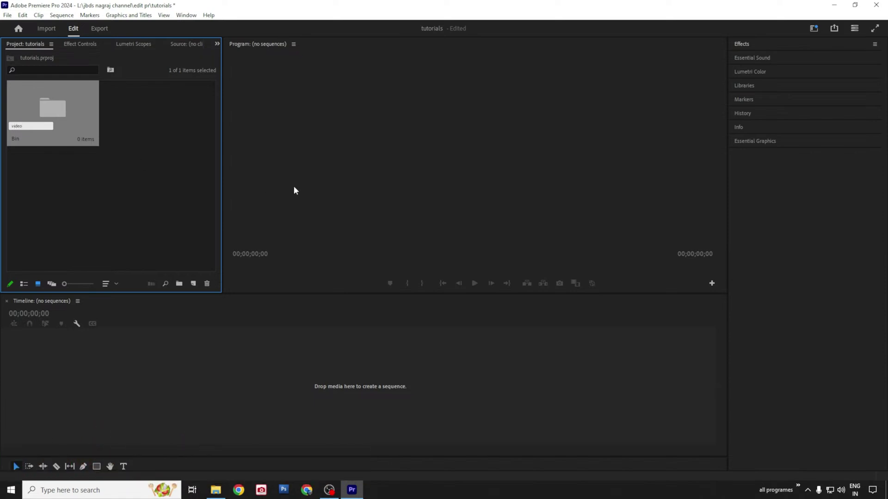
click(155, 181)
Create a second bin named sound at the top level of the tutorials project.
right_click(191, 177)
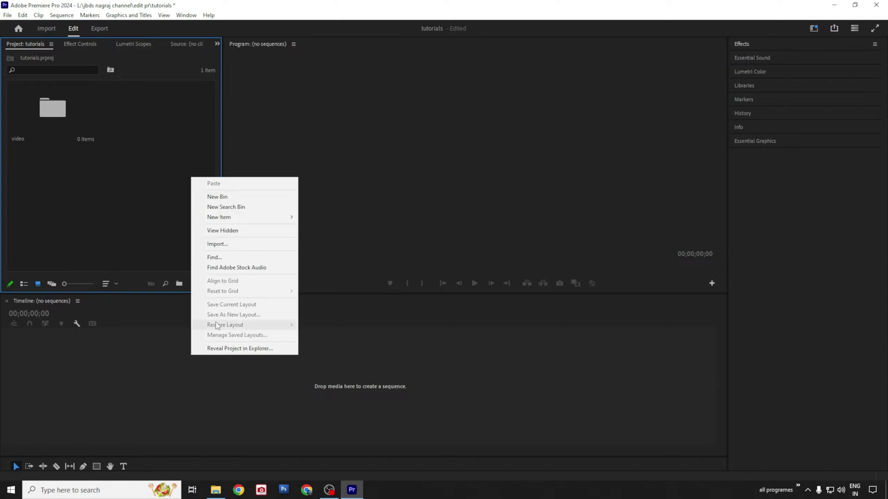
click(223, 197)
text(sound)
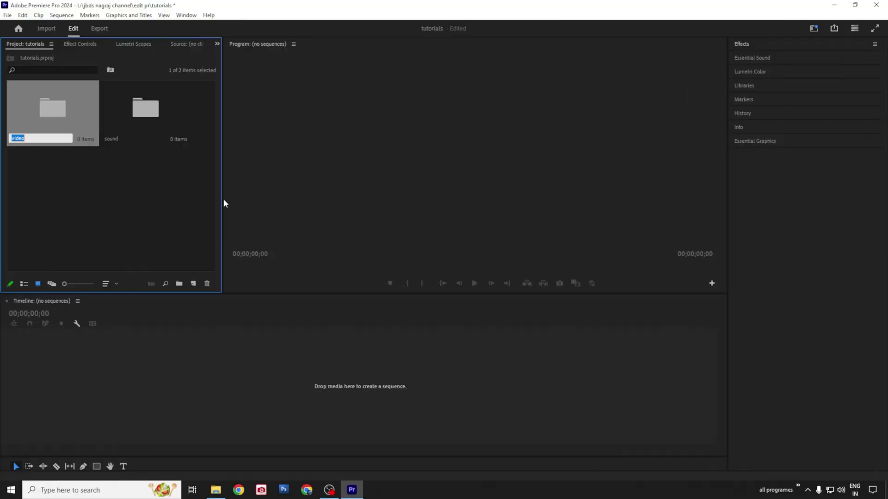
click(321, 364)
right_click(320, 464)
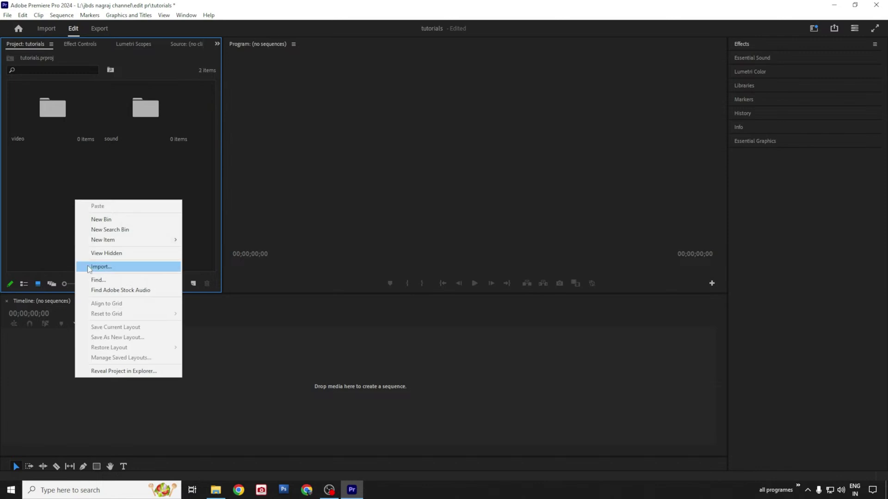
click(106, 226)
click(540, 199)
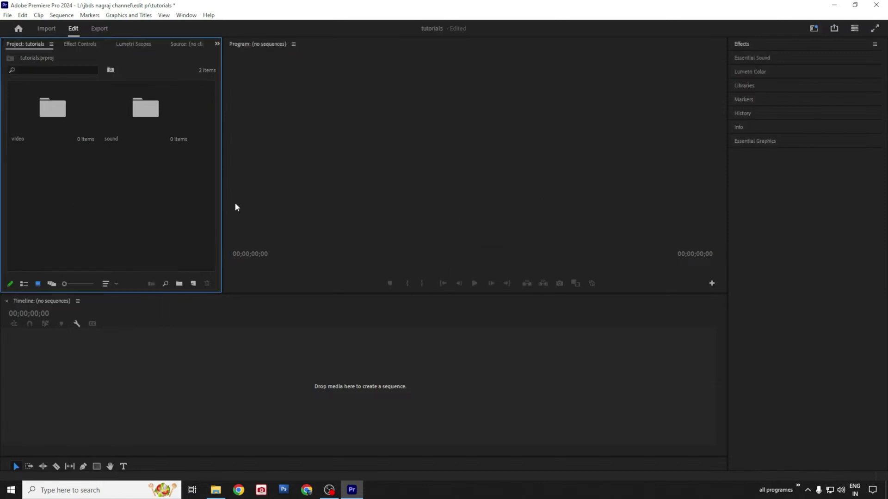
Create a third bin named animatin alongside the video and sound bins.
right_click(117, 199)
click(158, 220)
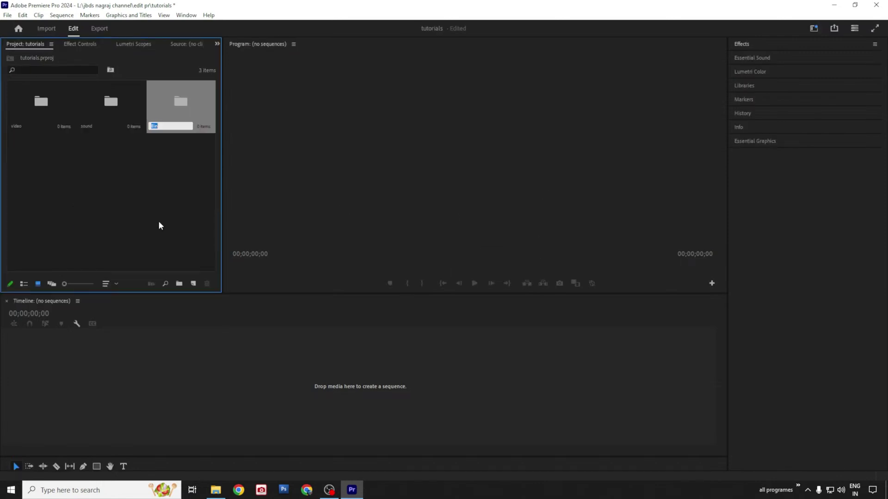
text(animatin)
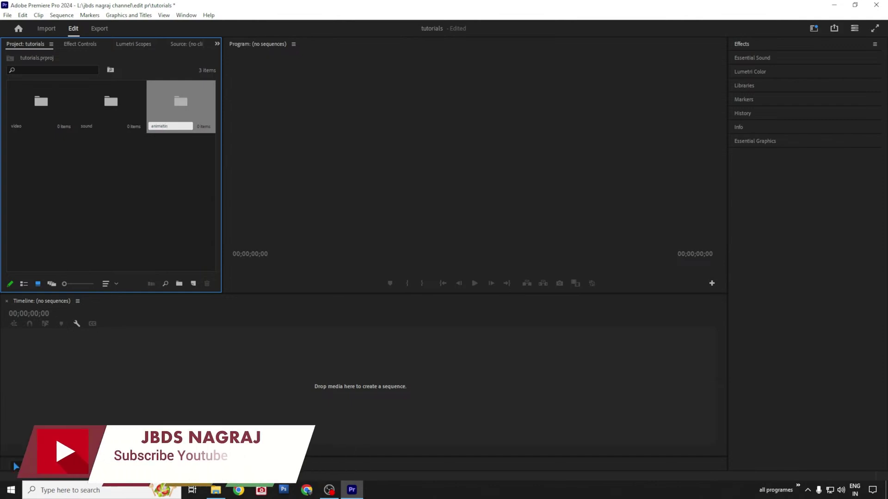
key(Return)
click(159, 221)
Import all files from the testing video folder on drive L: into the video bin.
double_click(28, 107)
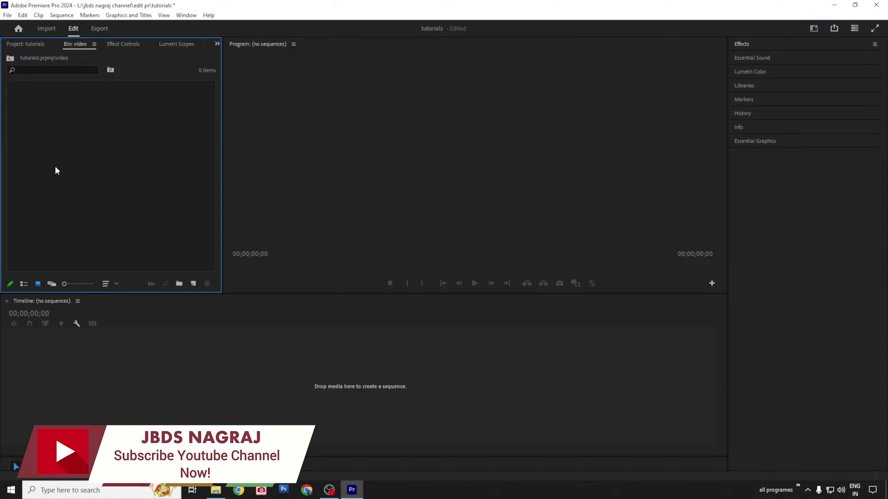
double_click(109, 187)
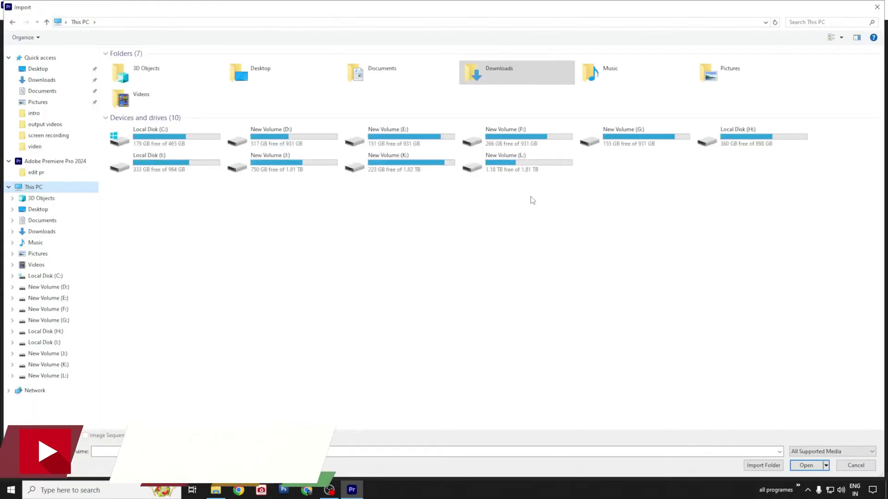
click(510, 170)
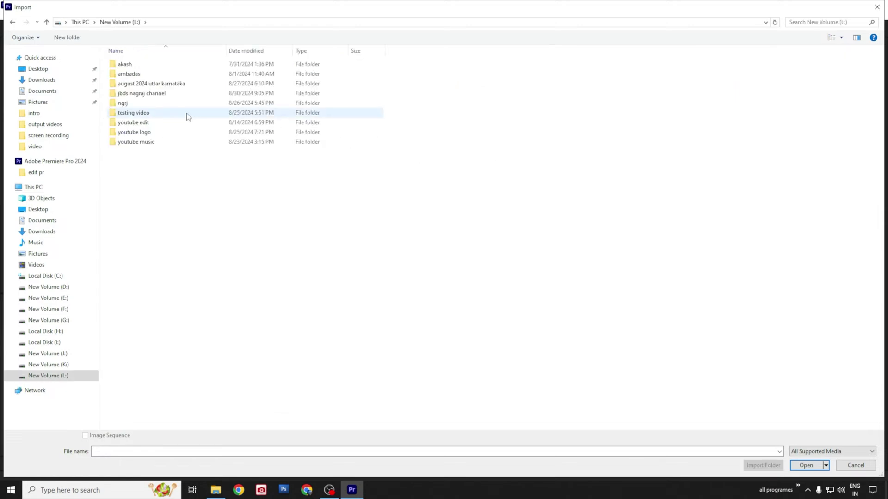
double_click(133, 112)
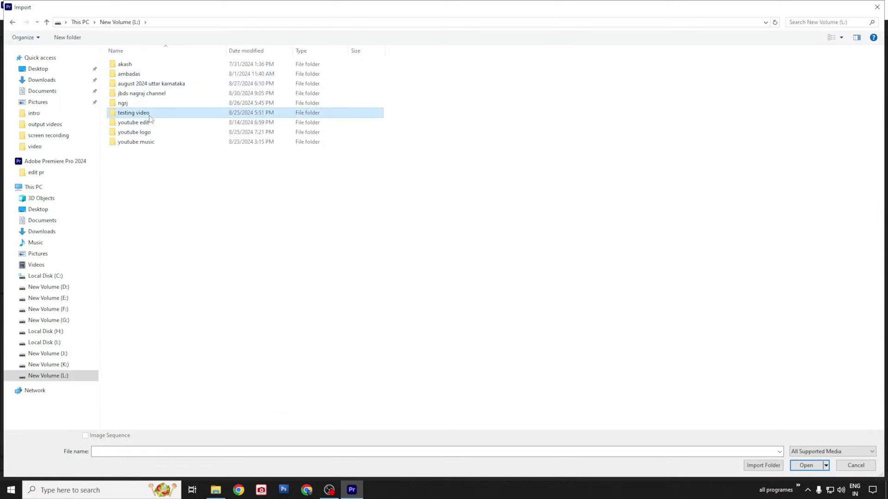
key(ctrl+a)
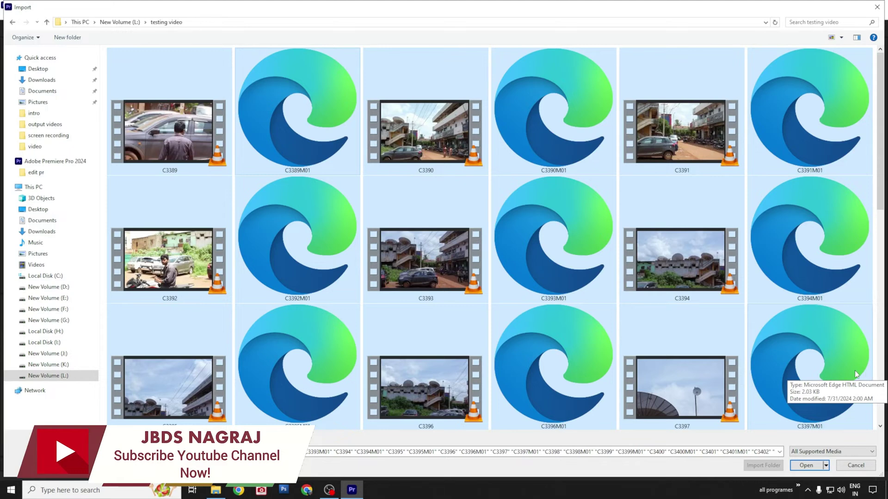
click(805, 466)
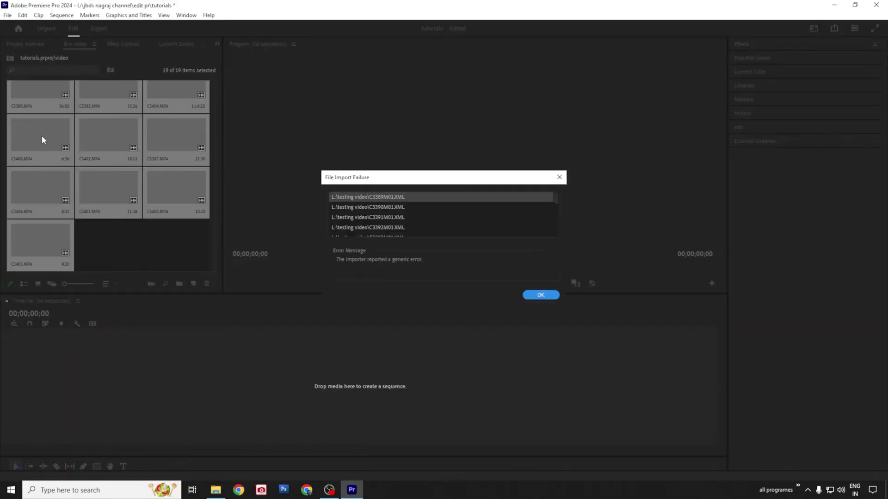
click(539, 295)
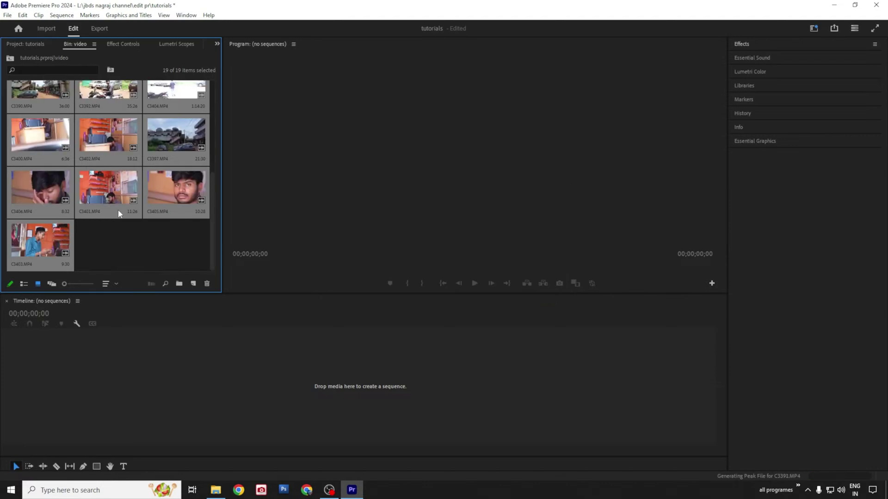
Create a sequence from the C3392.MP4 clip in the video bin and scrub through it.
scroll(62, 204, up, 1)
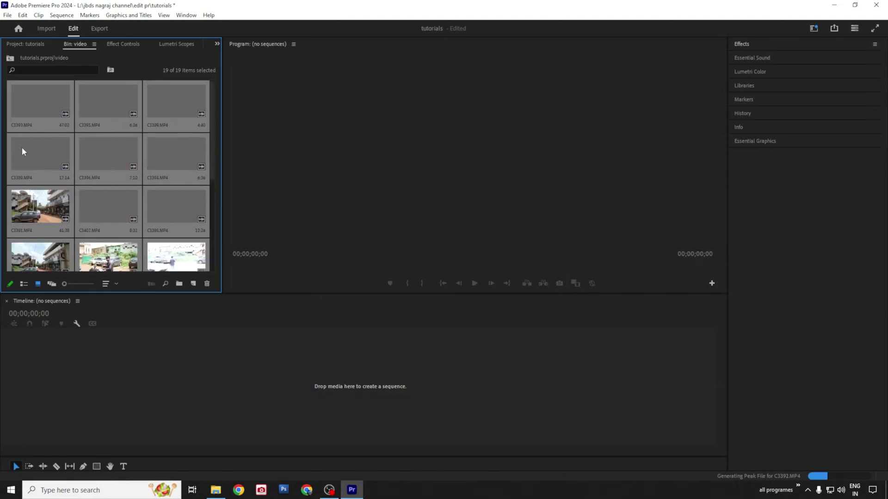
scroll(148, 213, down, 3)
drag(108, 194, 324, 379)
drag(99, 189, 113, 393)
drag(138, 325, 220, 328)
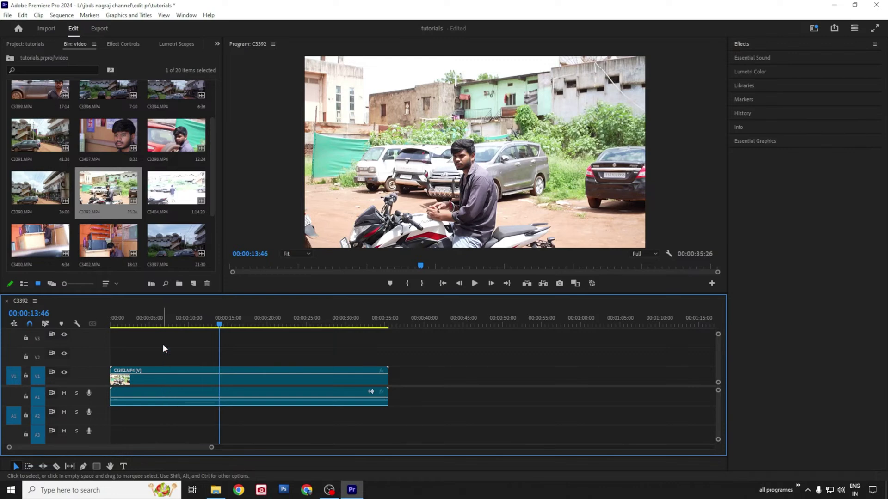
click(176, 324)
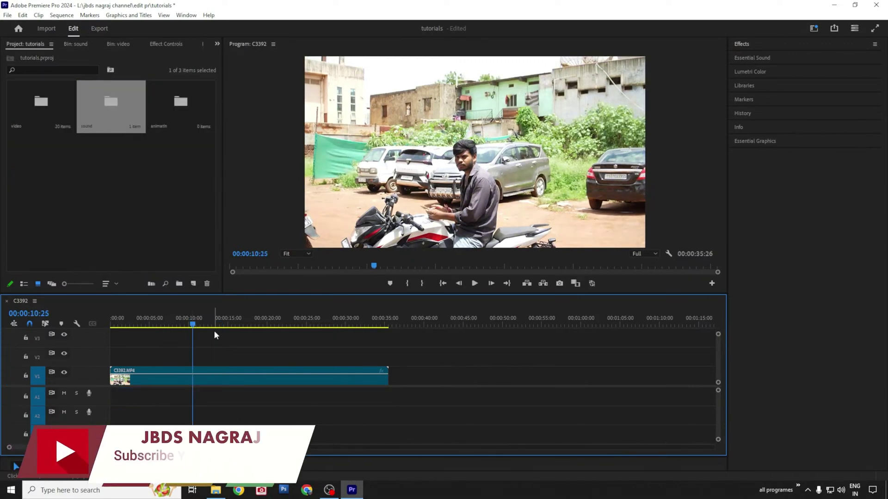
Split the C3392.MP4 clip on V1 at 00:00:05:15 with the Razor tool.
drag(191, 326, 141, 330)
mouse_move(143, 364)
mouse_down()
mouse_move(183, 369)
mouse_move(152, 369)
mouse_up()
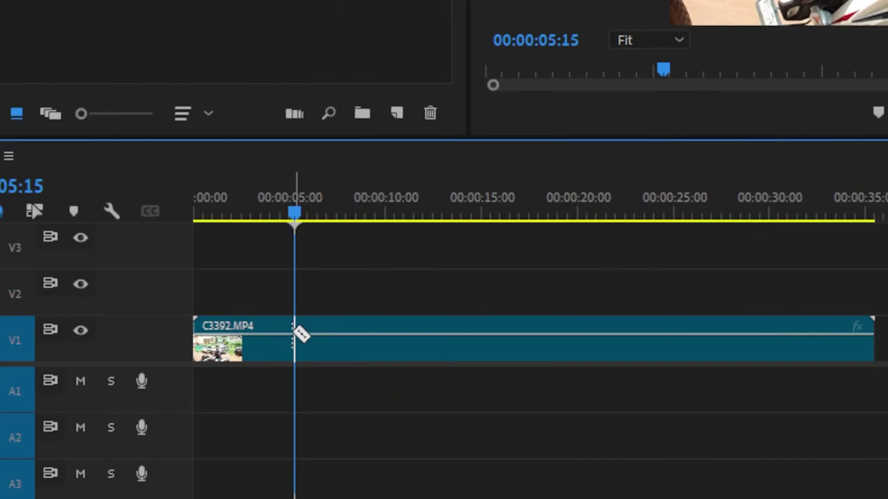
click(303, 338)
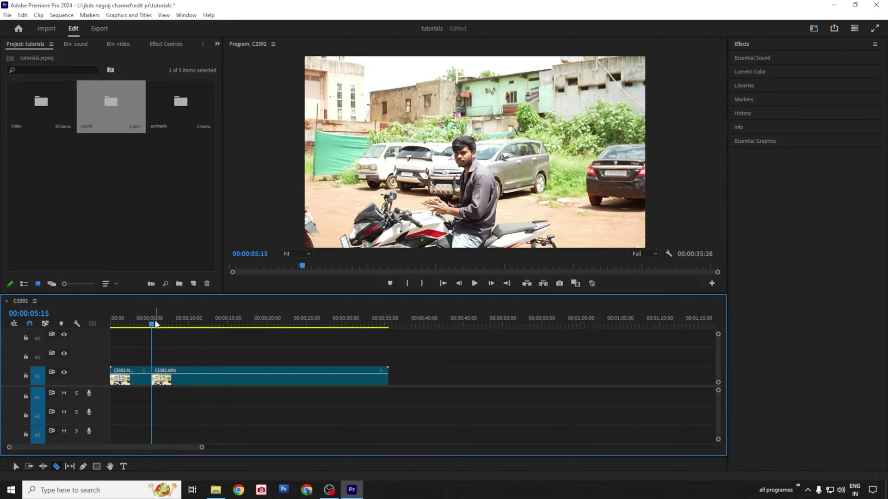
Split the remaining C3392.MP4 footage on V1 at about 13.5 seconds and at 00:00:21:02.
click(195, 324)
click(217, 326)
click(218, 377)
click(274, 327)
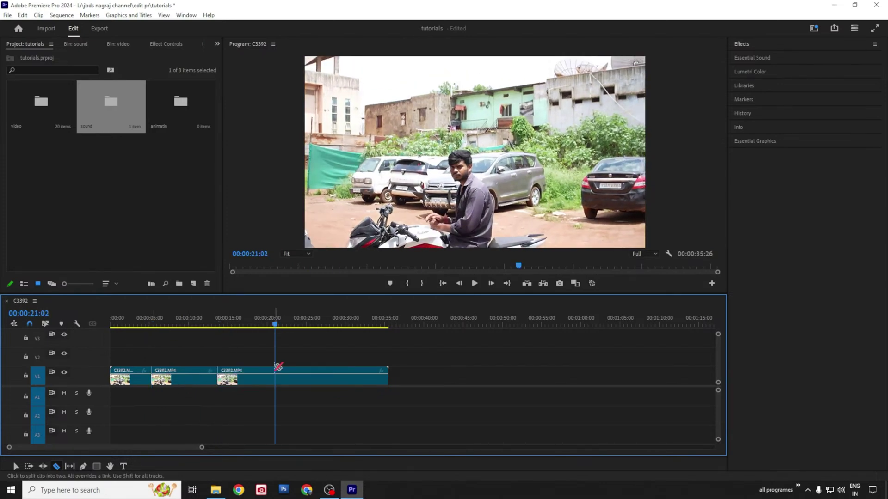
click(275, 376)
click(323, 326)
drag(323, 326, 324, 326)
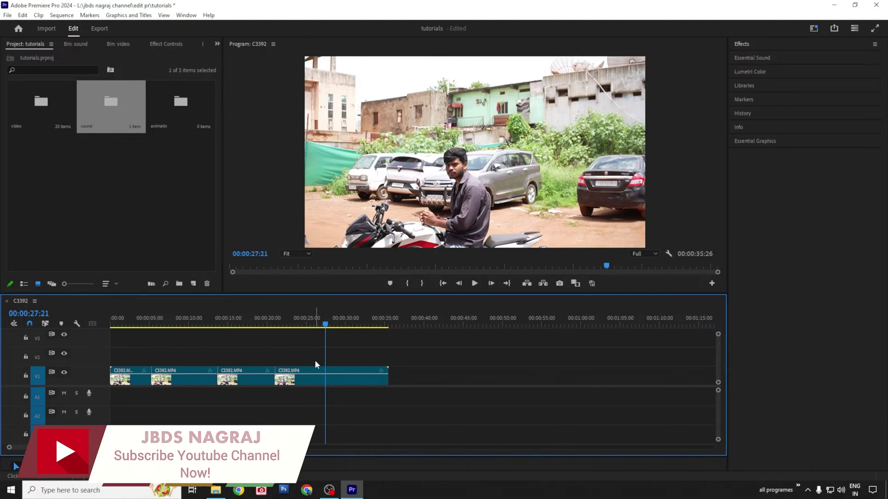
Delete the first and third segments of the C3392.MP4 clip from V1.
key(v)
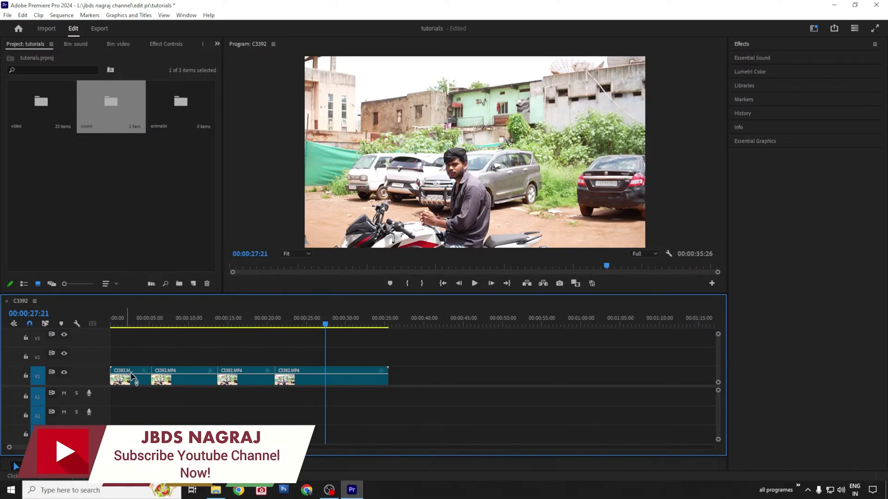
click(131, 381)
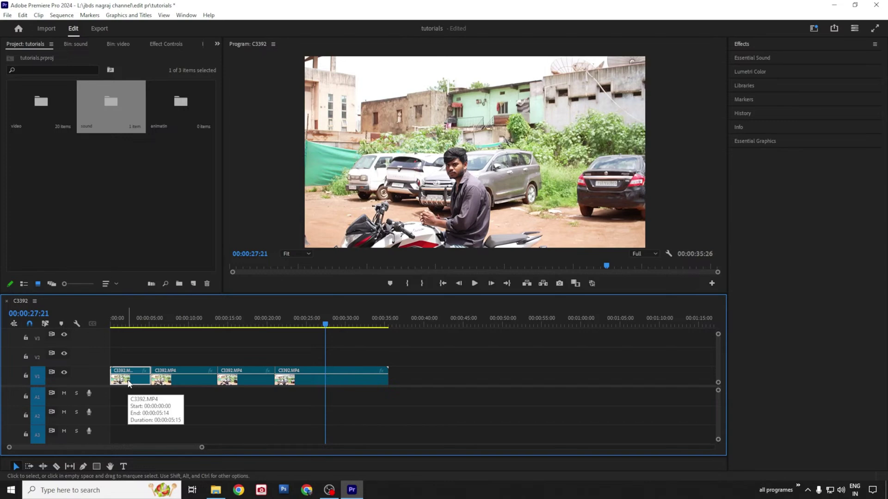
key(Delete)
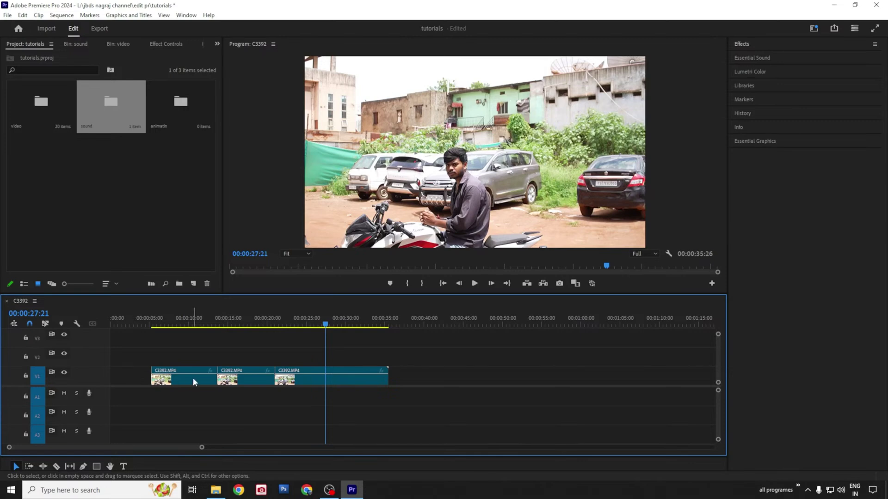
click(260, 381)
key(Delete)
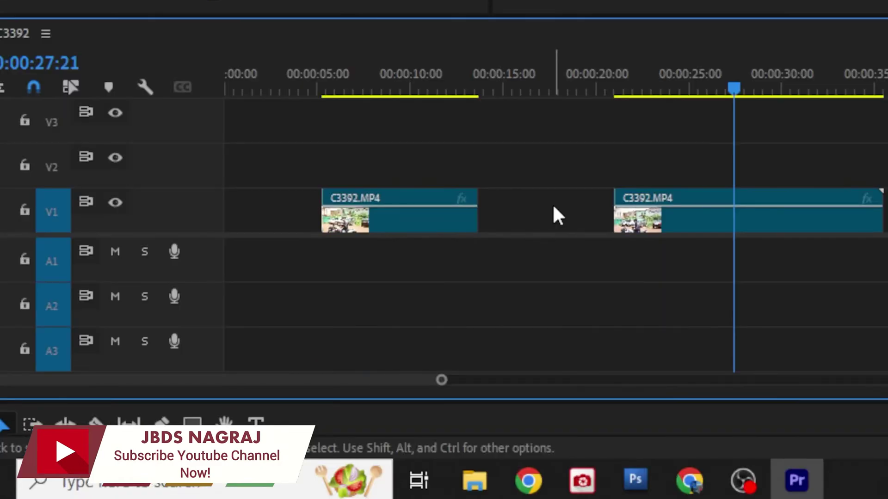
Close the gap between the two remaining V1 clips and the empty gap at the sequence start.
click(544, 212)
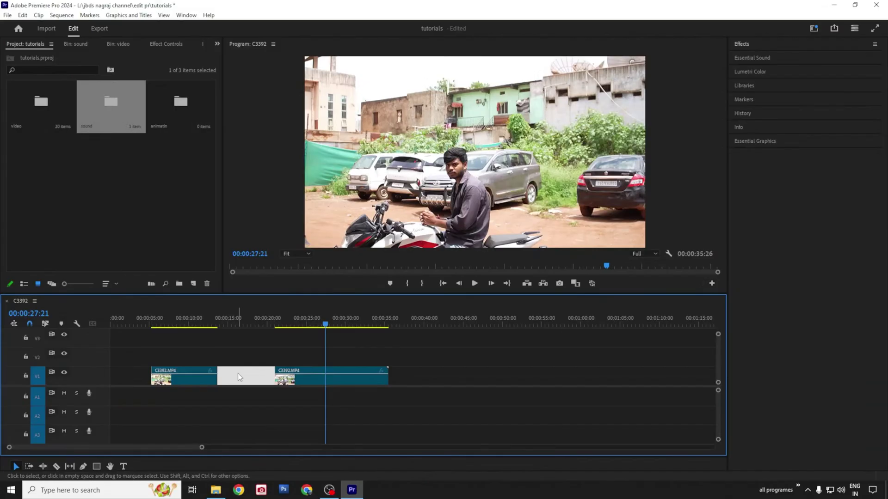
key(Delete)
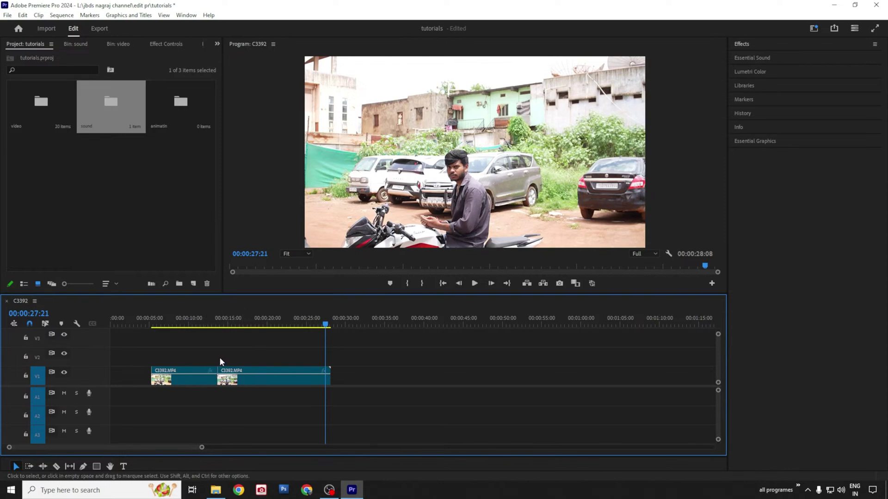
click(176, 323)
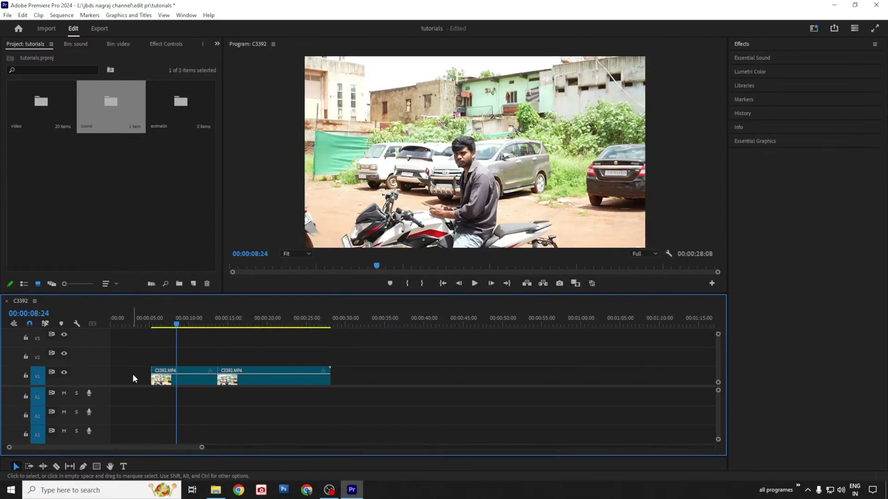
click(132, 376)
click(131, 375)
key(Delete)
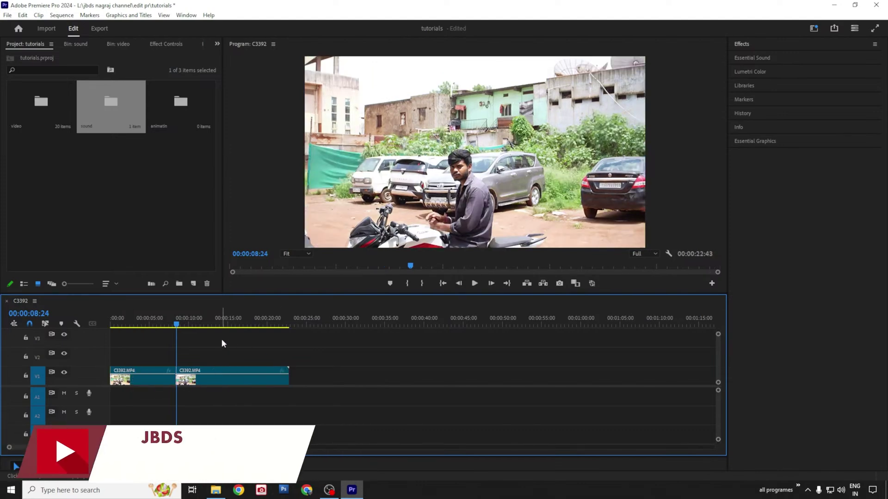
click(112, 322)
drag(112, 324, 223, 358)
Add the Campfire - Telecasted music from the sound bin to track A1 at the start of the sequence.
click(117, 181)
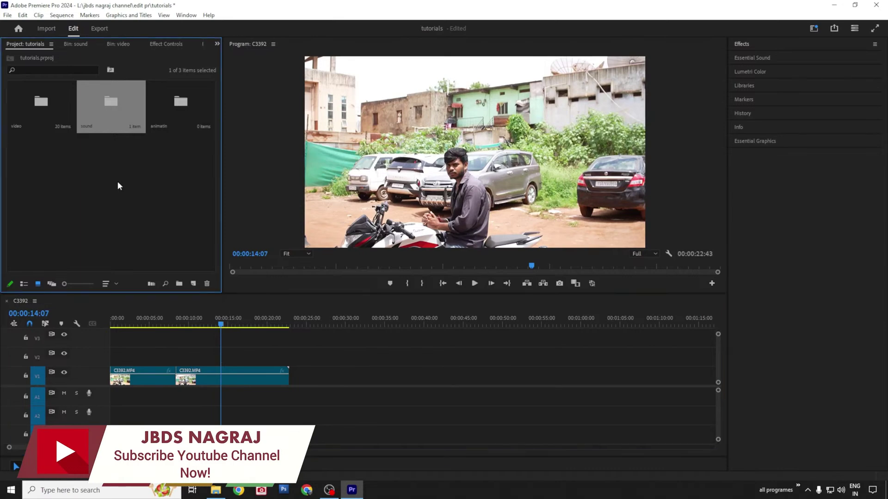
double_click(108, 114)
double_click(111, 114)
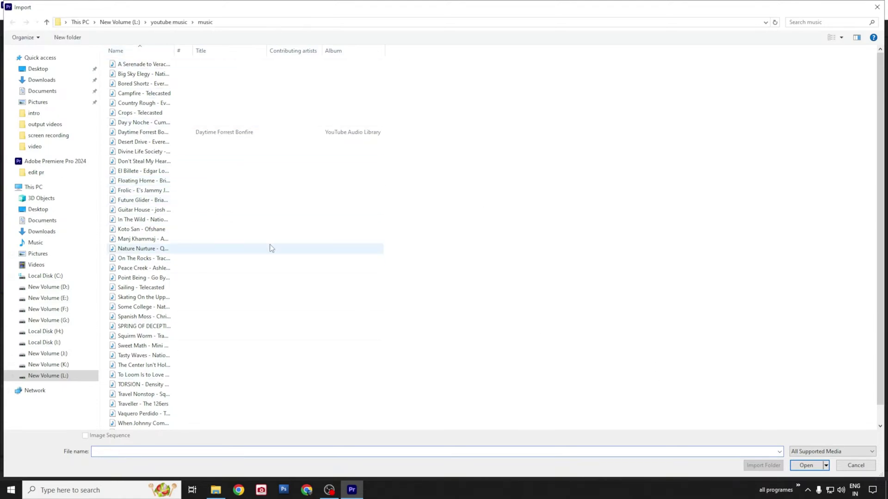
click(855, 466)
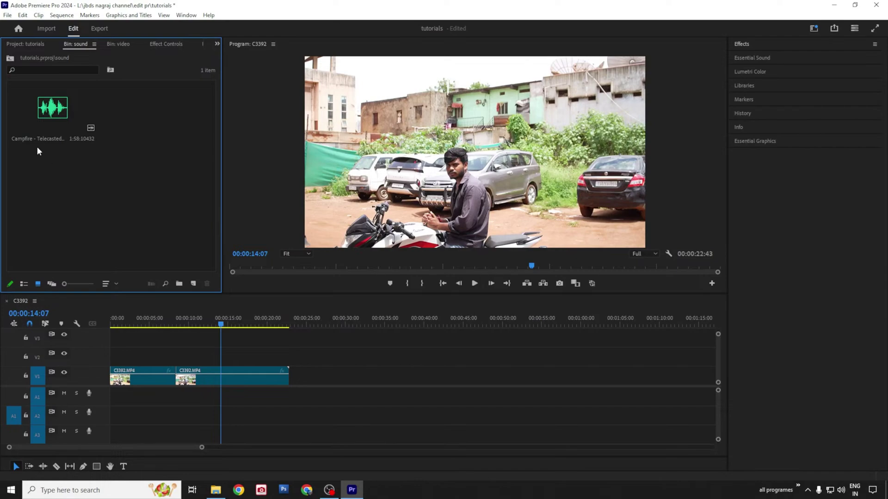
click(46, 119)
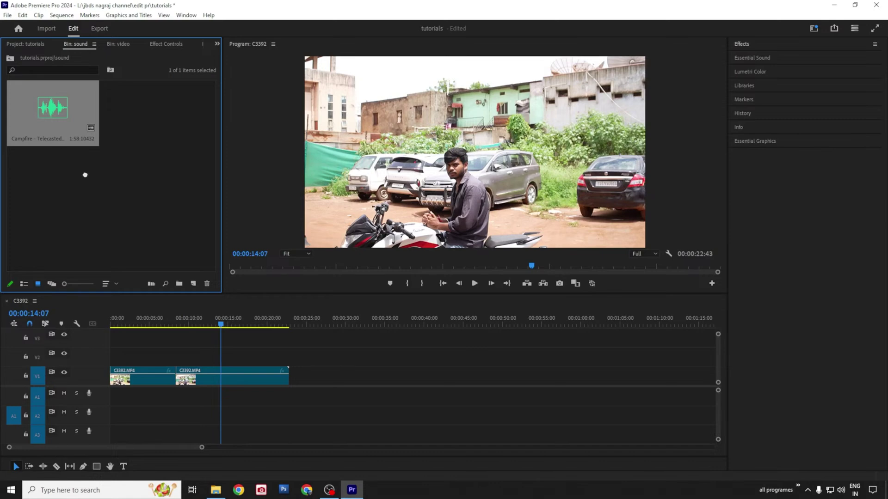
drag(85, 174, 109, 400)
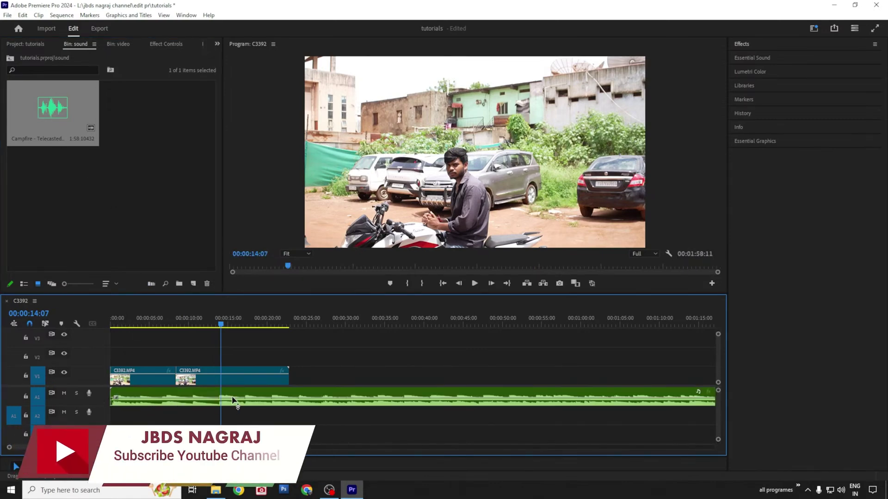
click(272, 315)
drag(272, 312, 245, 316)
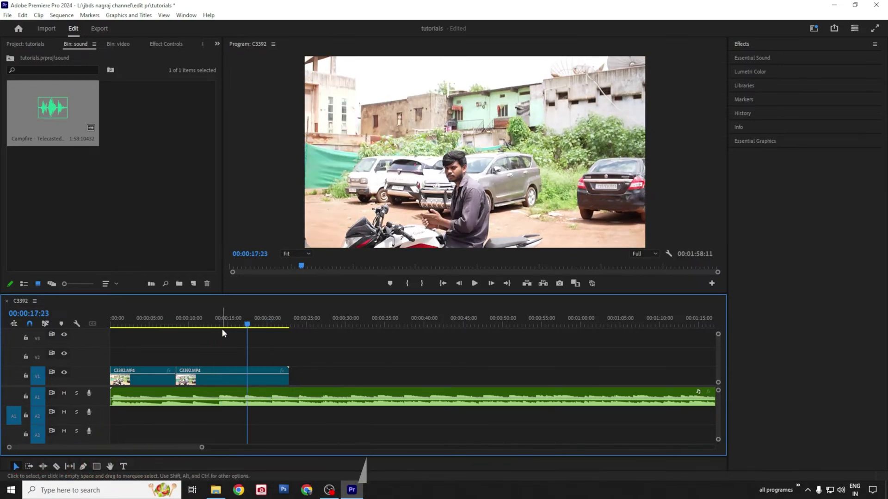
click(244, 323)
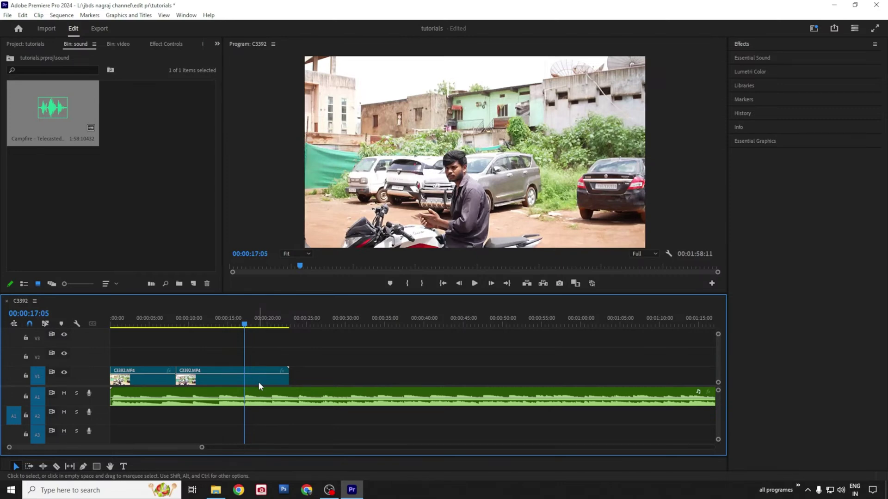
Split the Campfire - Telecasted music on A1 at 00:00:17:02 and at 00:00:33:04.
click(239, 324)
click(244, 324)
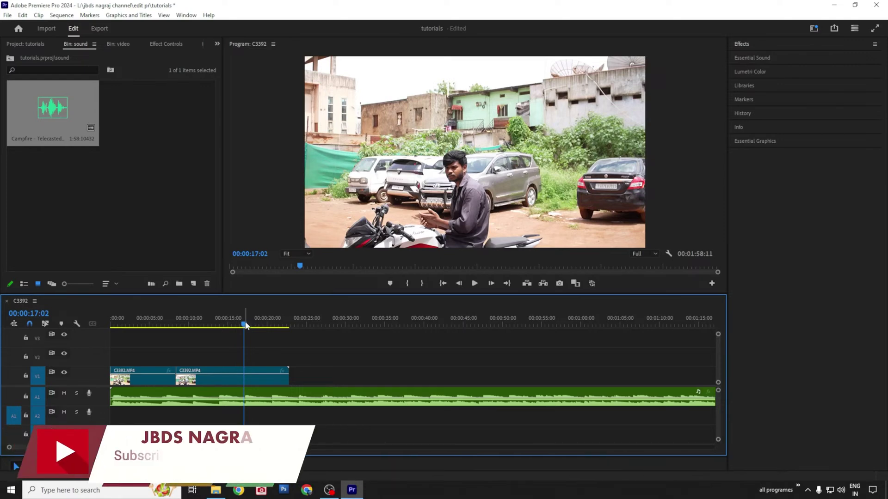
key(c)
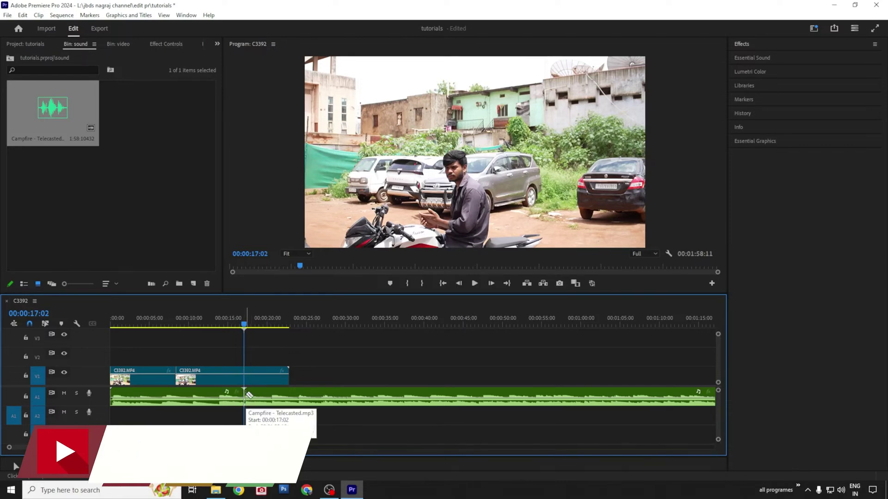
drag(246, 327, 369, 366)
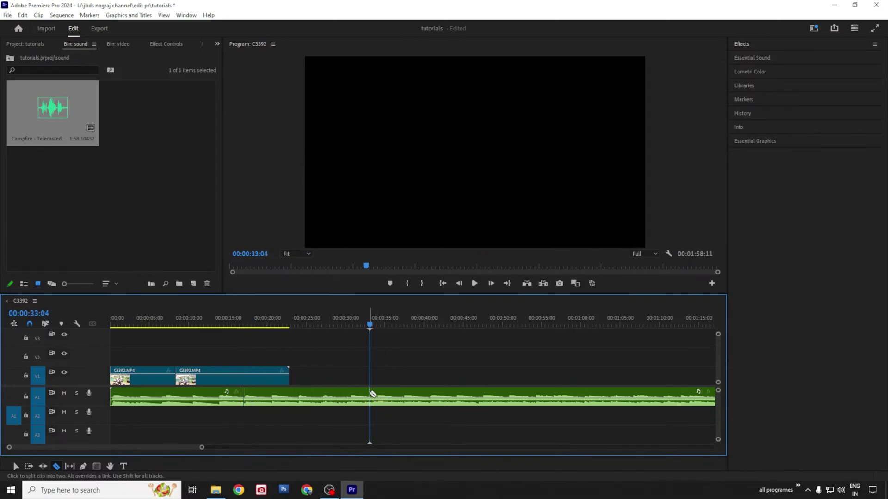
click(370, 392)
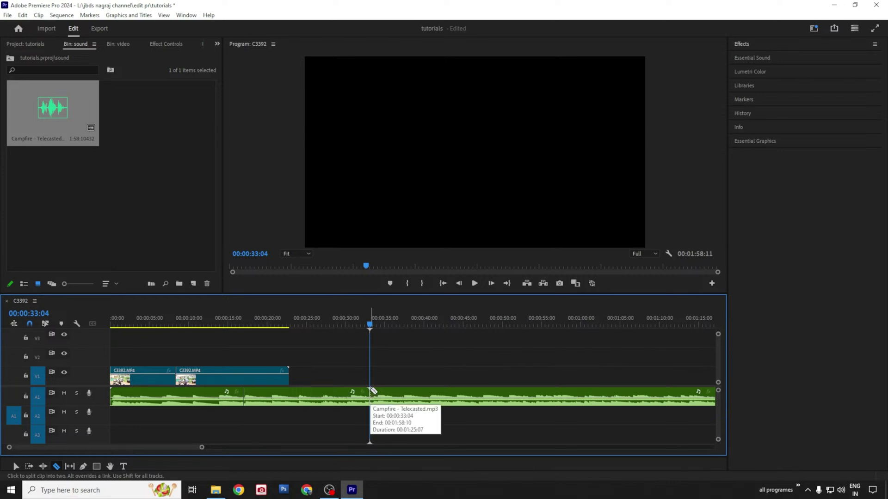
Delete the first two music segments on A1 and move the remaining segment to the sequence start.
key(v)
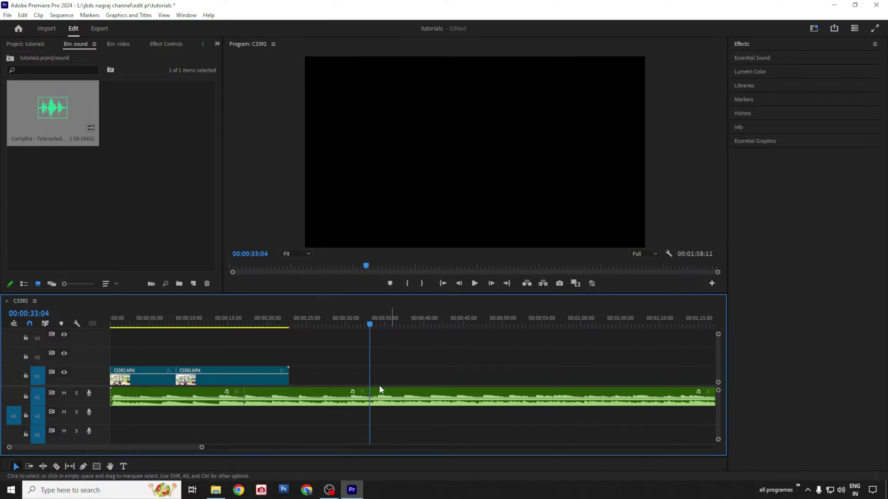
click(171, 396)
key(Delete)
click(291, 393)
key(Delete)
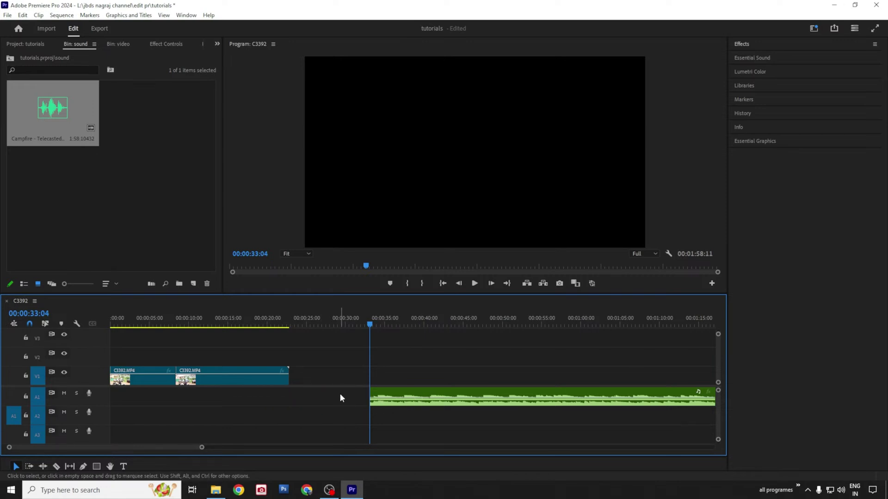
click(440, 396)
drag(465, 396, 200, 392)
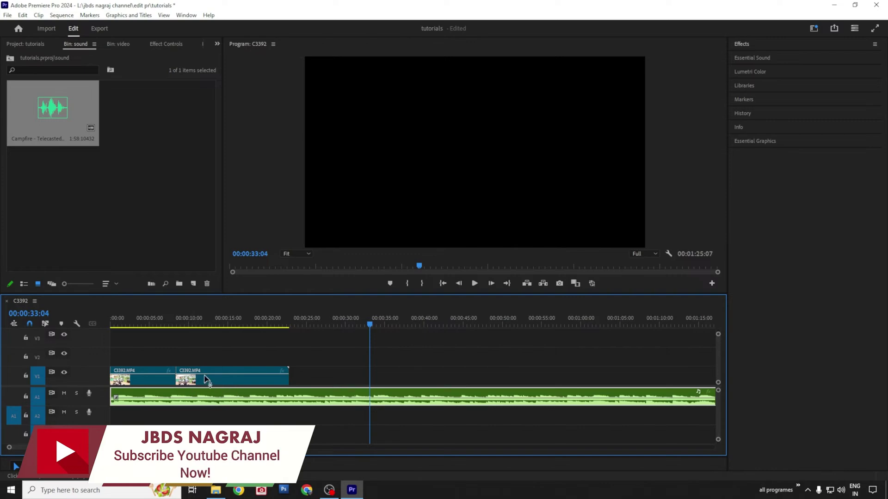
Cut the A1 music at the end of the V1 footage and delete the excess after it.
click(290, 324)
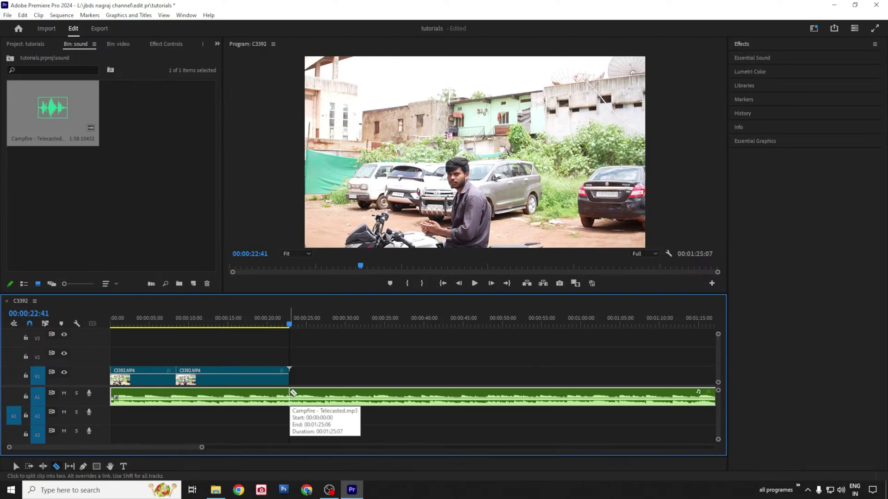
click(292, 393)
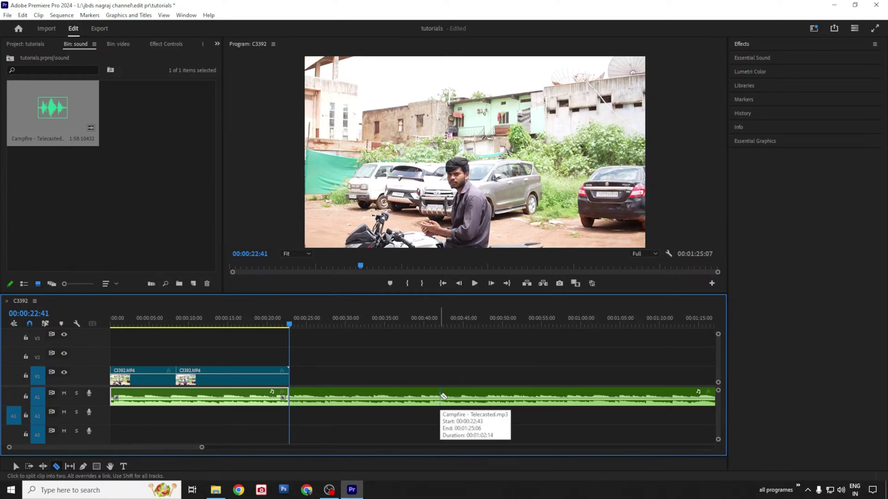
key(v)
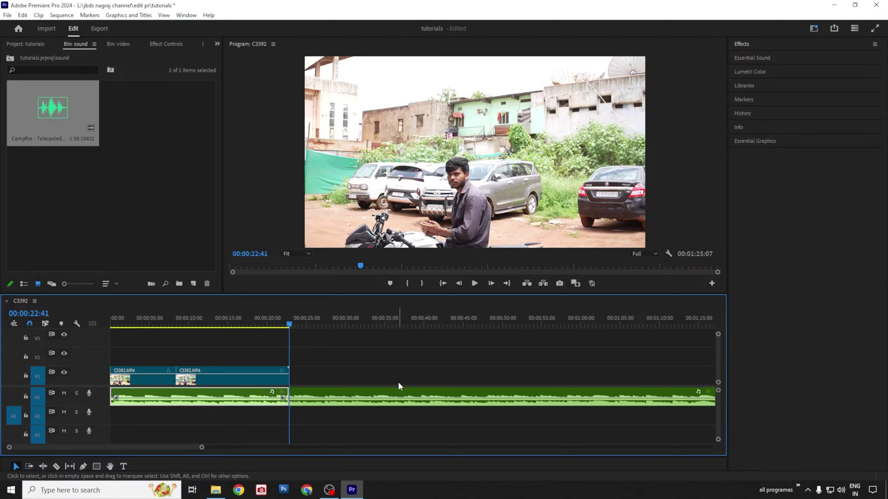
click(342, 396)
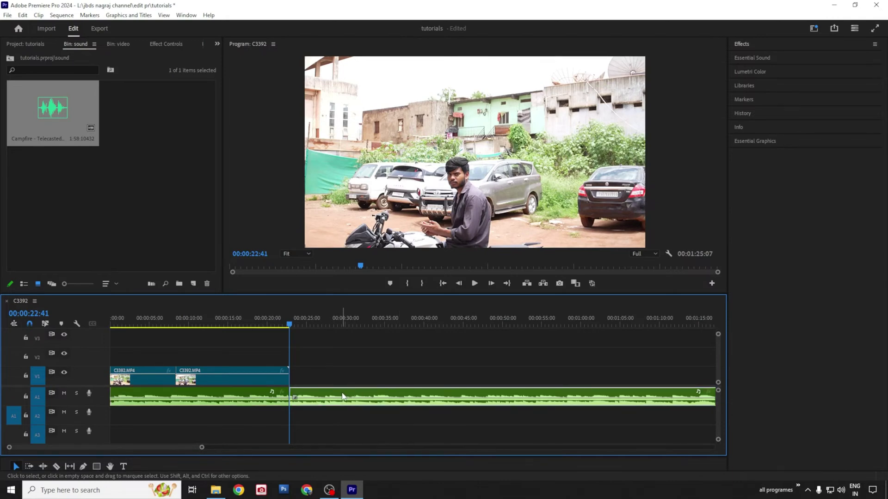
key(Delete)
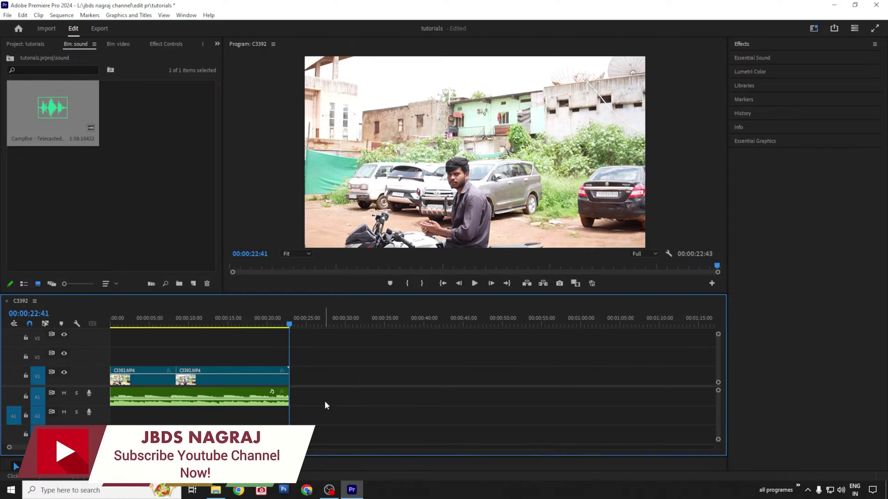
Mark the sequence's In point at 00:00:00:00.
click(200, 319)
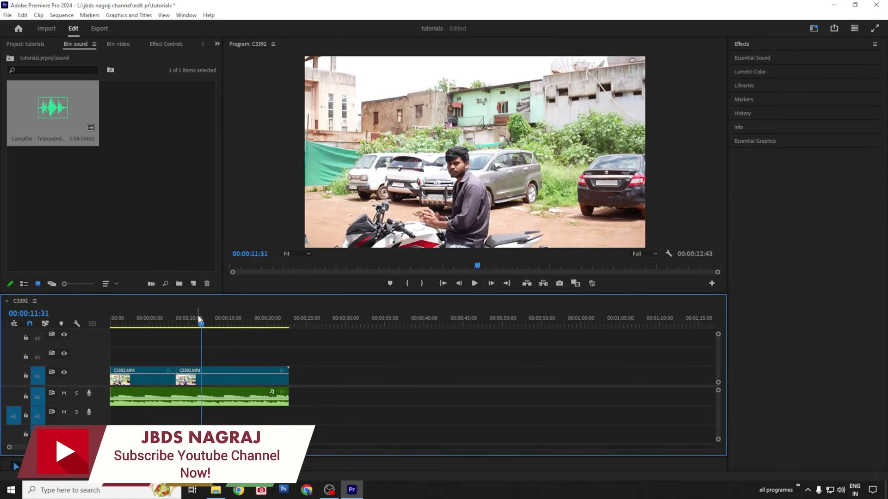
click(196, 319)
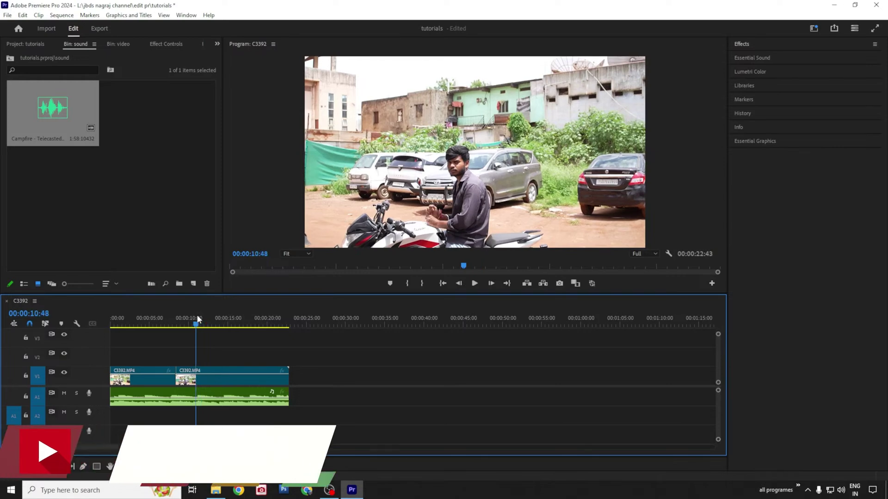
key(Home)
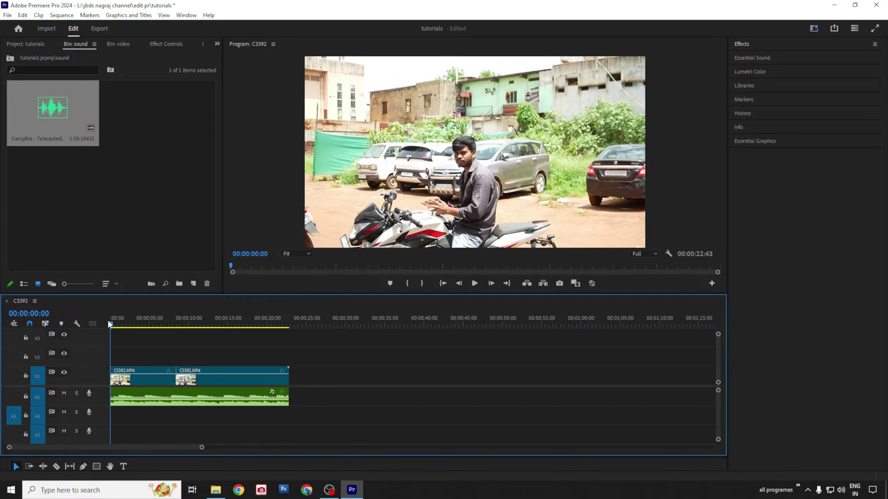
click(114, 378)
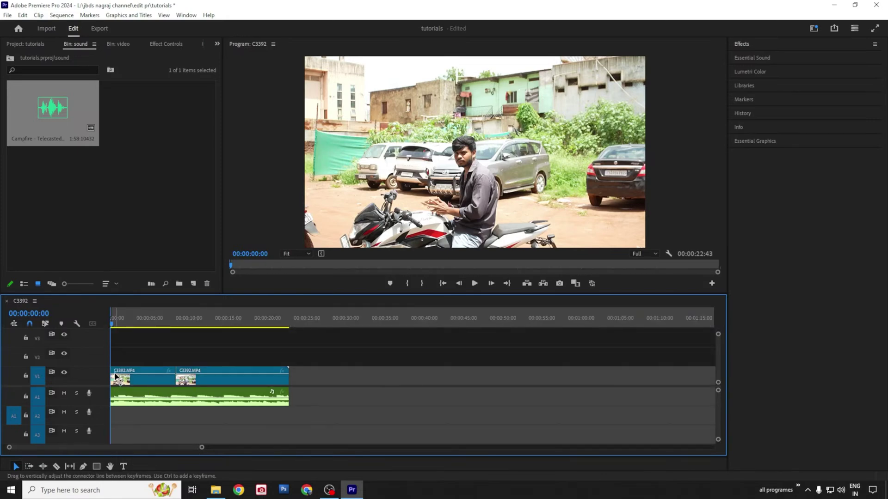
Mark the sequence's Out point at the end of the footage, at 00:00:22:38.
click(141, 323)
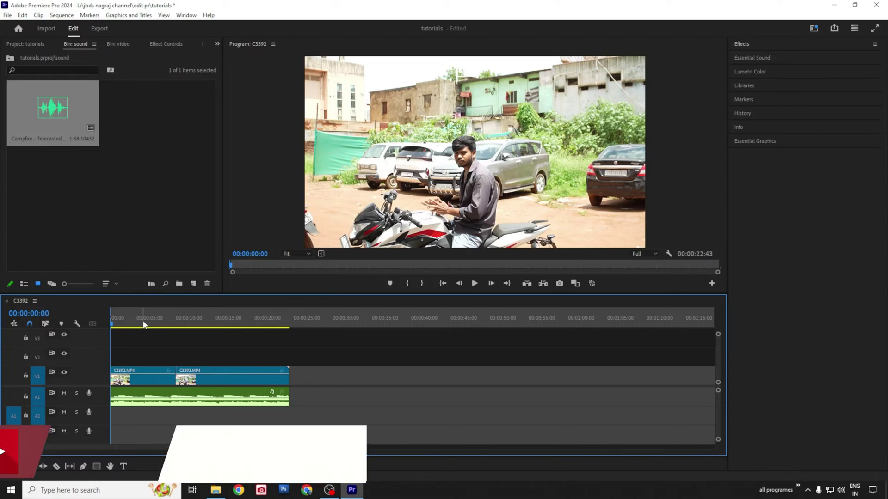
click(285, 323)
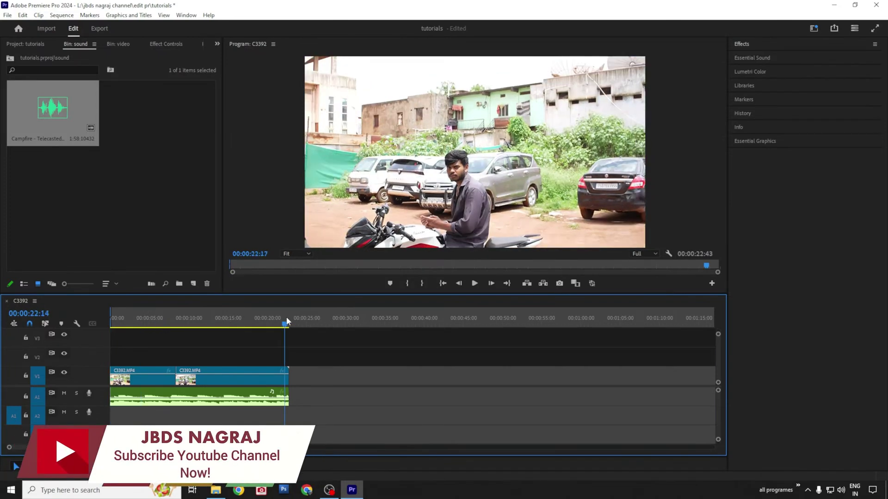
drag(284, 323, 288, 321)
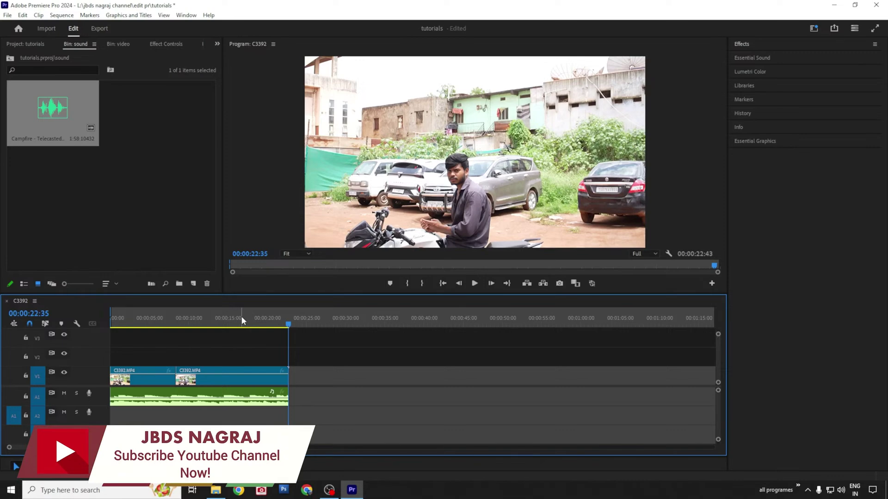
click(205, 316)
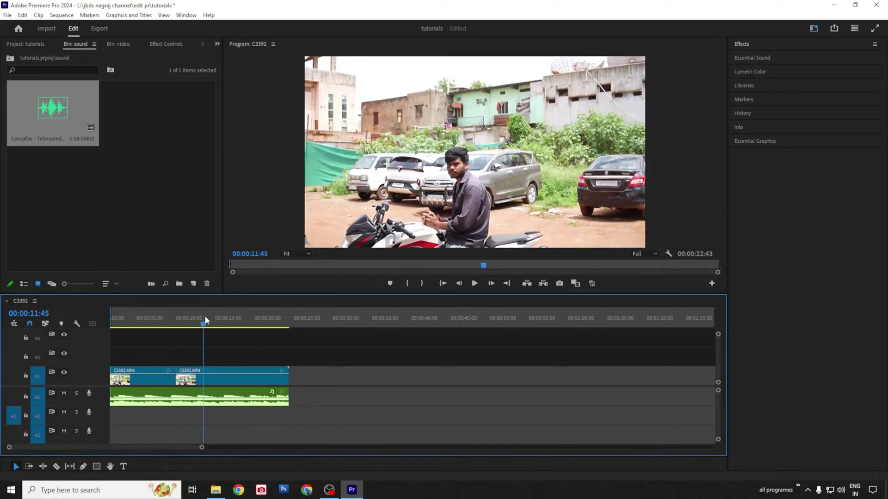
click(286, 318)
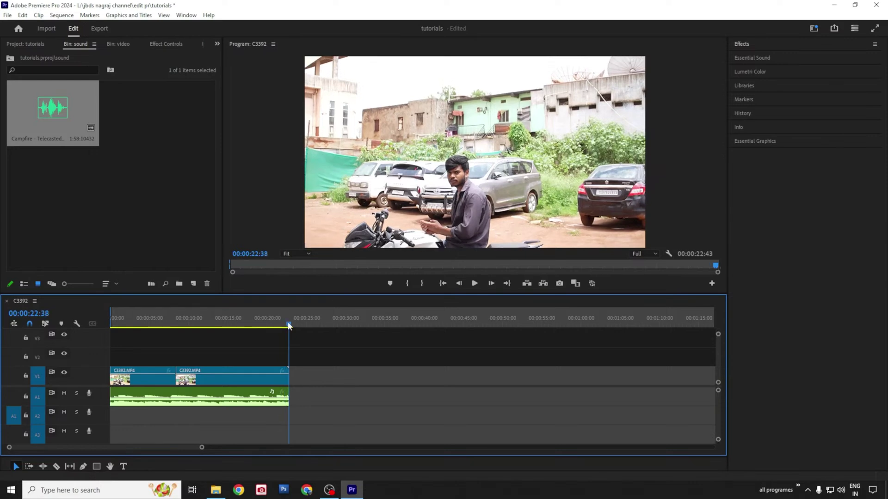
key(w)
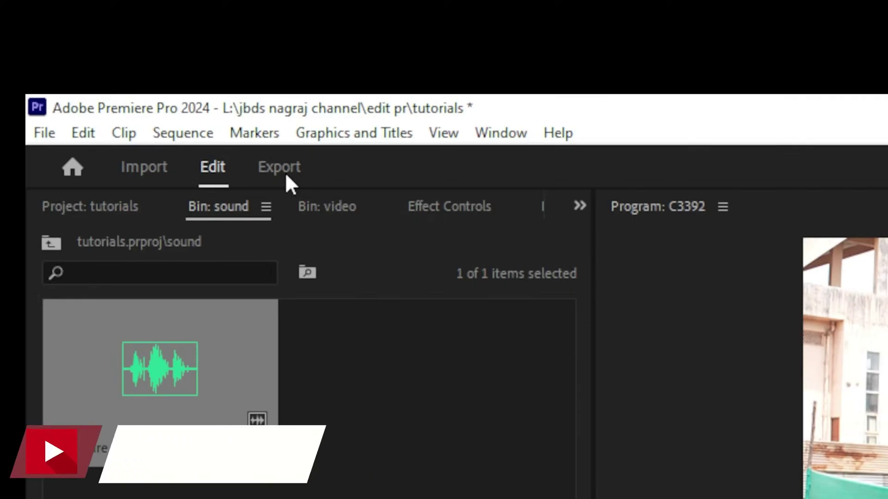
Open the export settings for the C3392 sequence and name the output file tutorial.
click(102, 31)
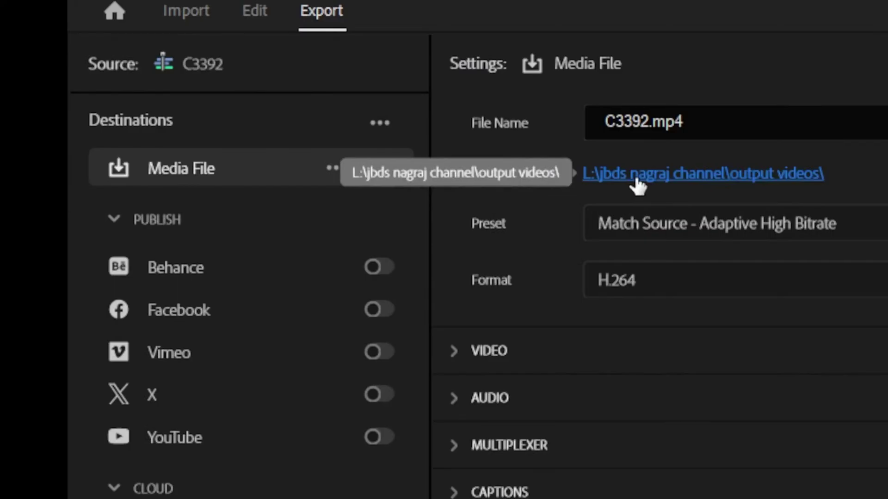
click(637, 184)
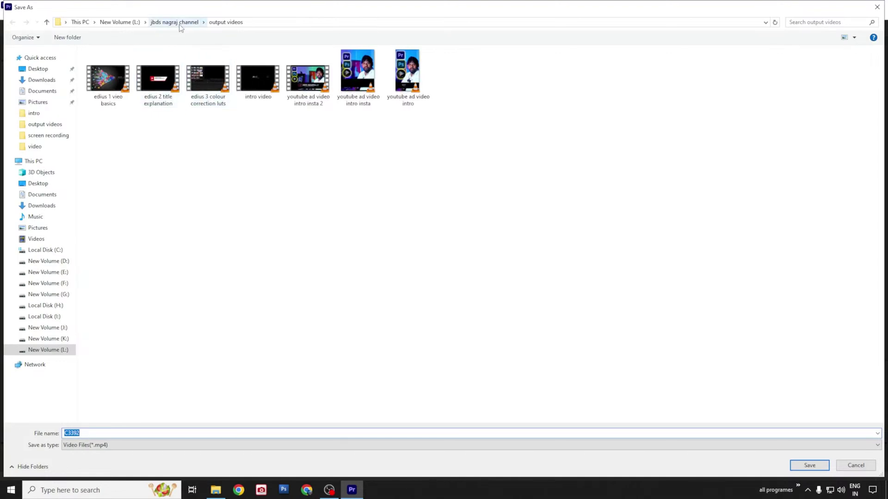
click(855, 465)
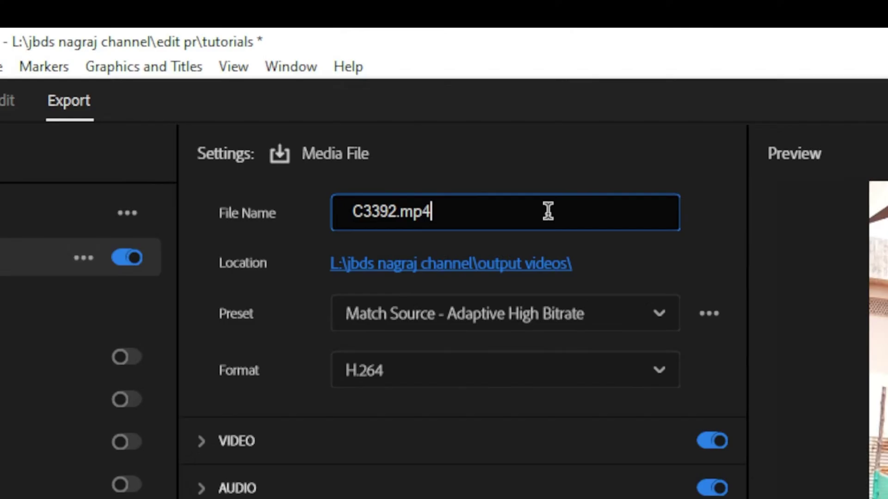
drag(286, 72, 184, 67)
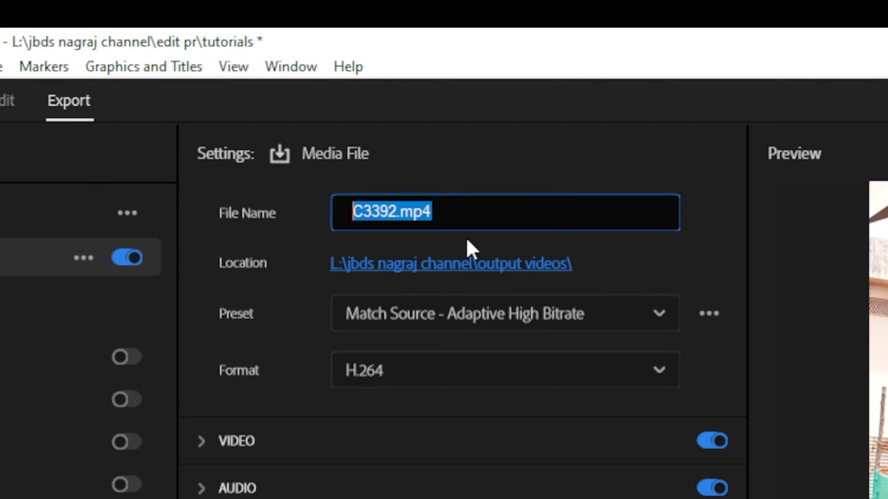
text(tutorial)
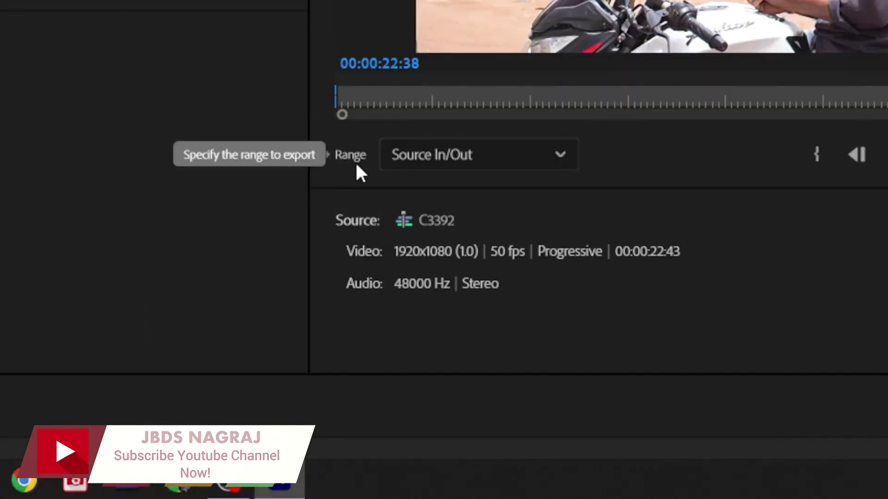
Compare the Entire Source and Source In/Out ranges, and export the video with Source In/Out.
click(547, 166)
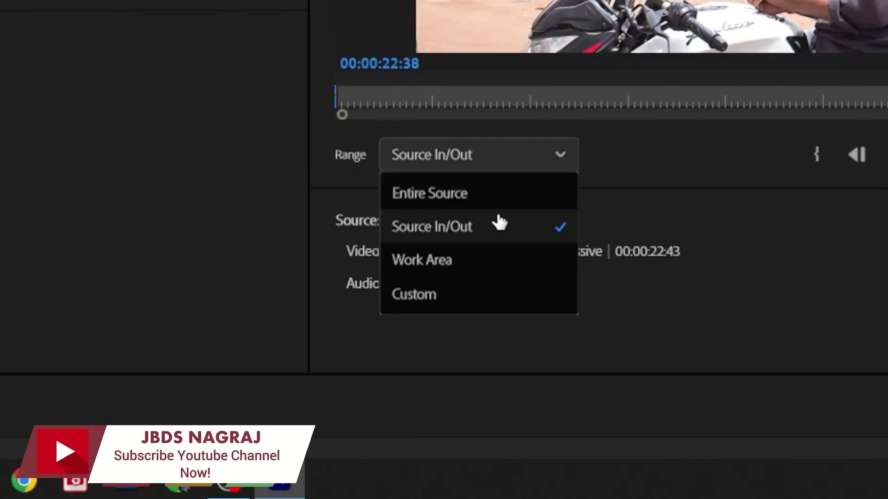
click(491, 227)
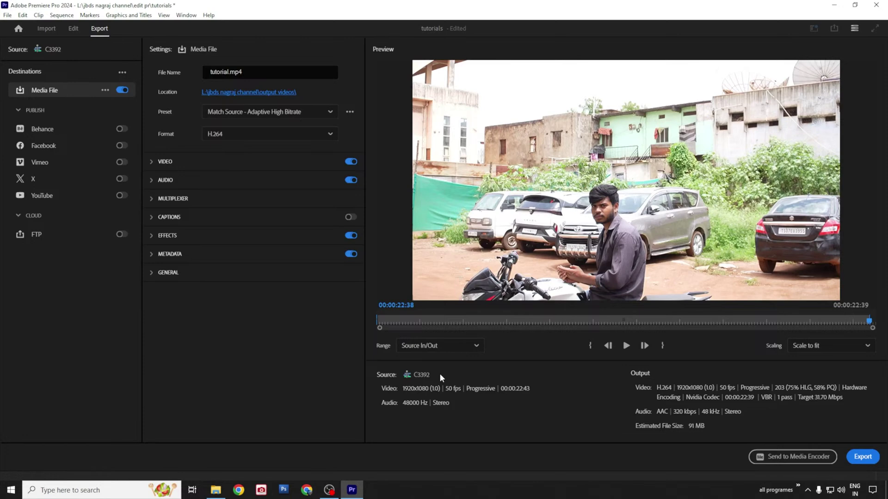
click(446, 346)
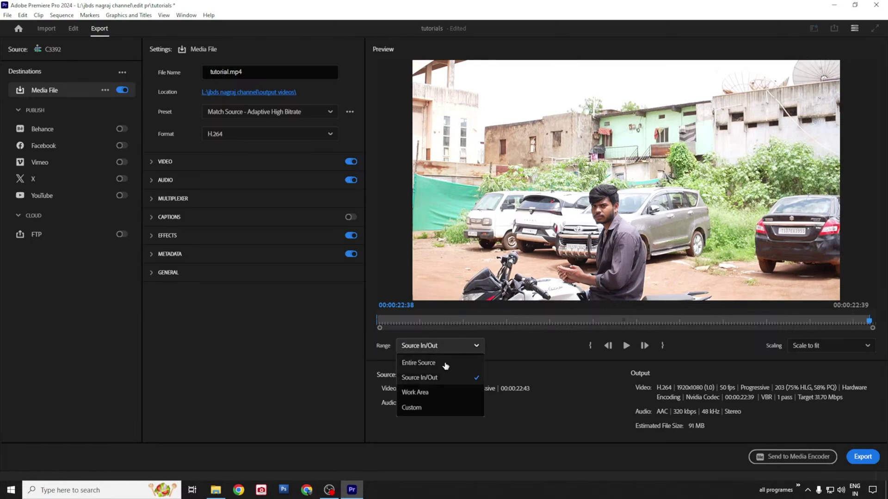
click(439, 365)
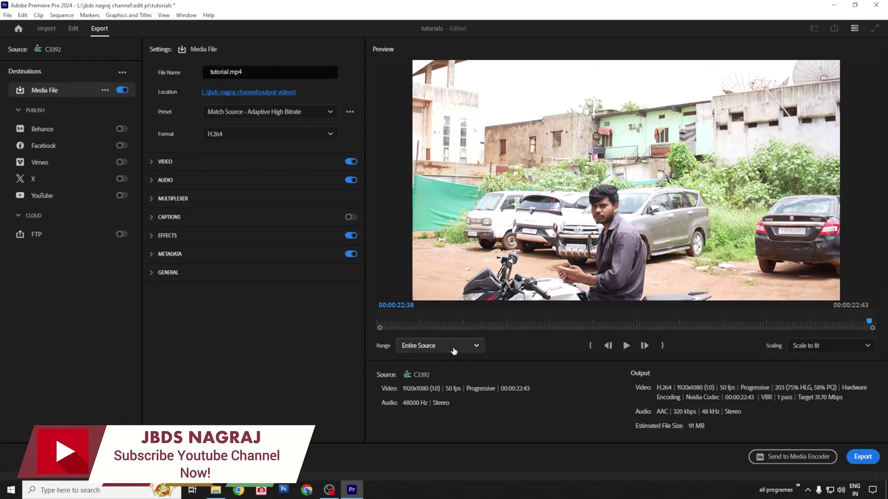
click(453, 350)
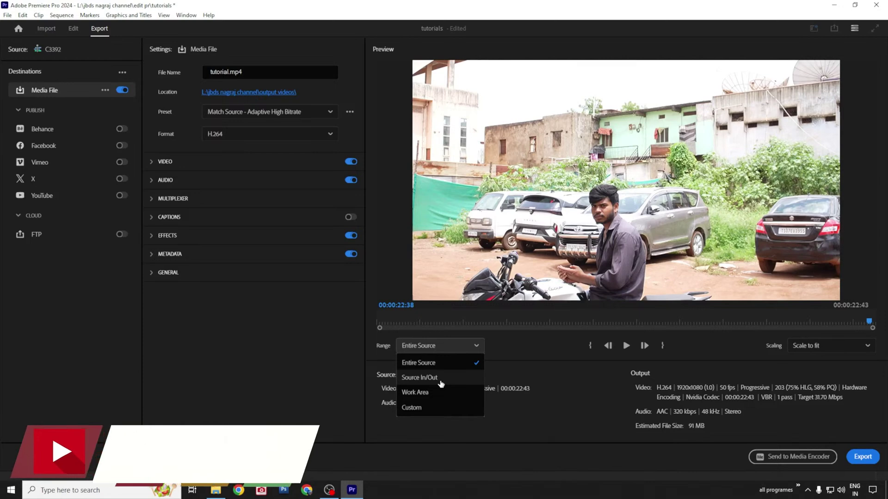
click(440, 380)
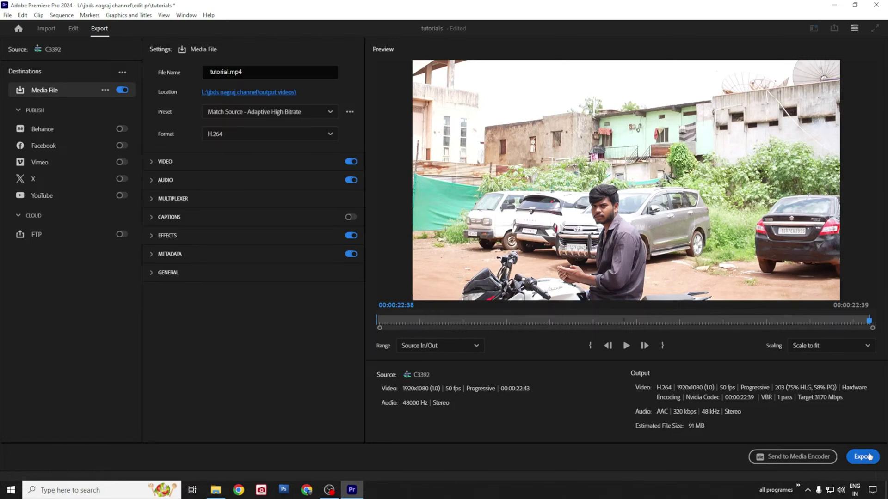
click(868, 457)
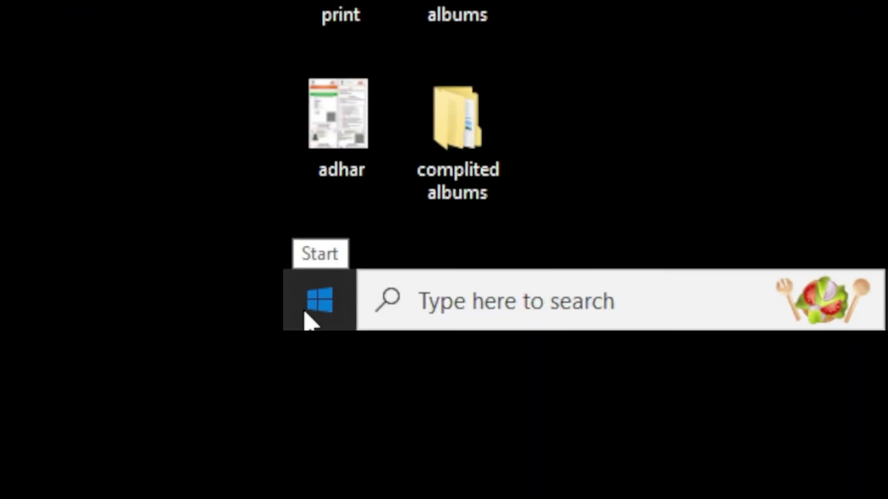
Launch Adobe Premiere Pro 2024 and start a new project.
click(8, 492)
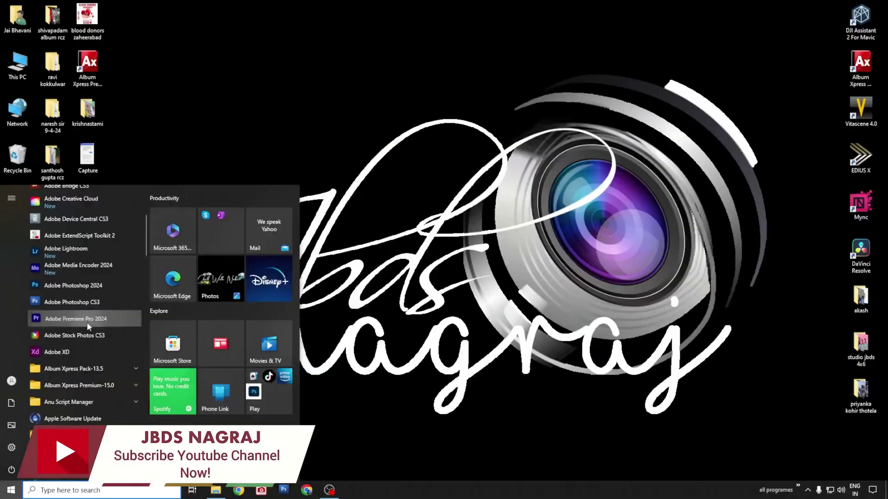
click(76, 319)
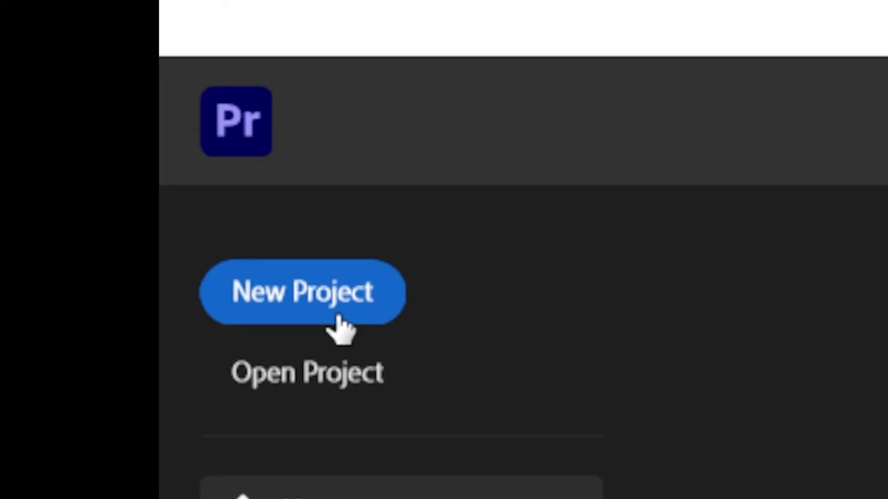
click(338, 317)
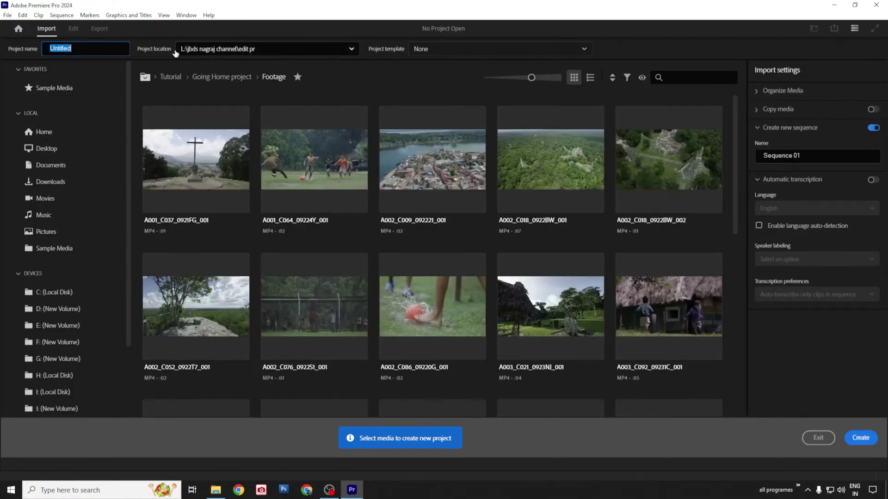
Name the new project tutorials and create it in the existing edit pr location without selecting any media.
click(306, 54)
click(305, 54)
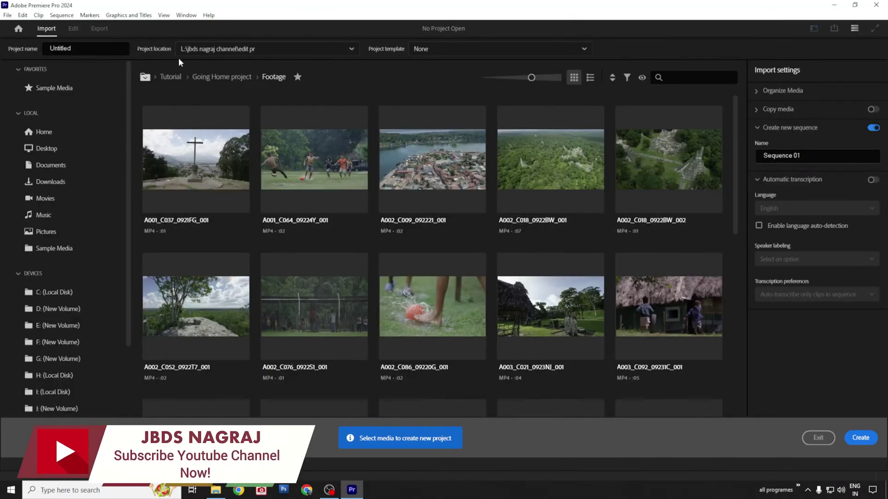
double_click(87, 51)
click(92, 50)
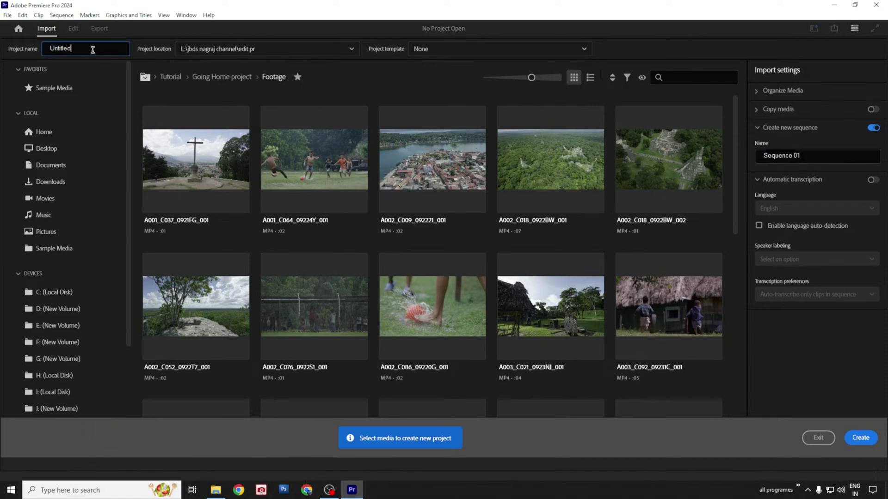
double_click(83, 49)
text(tutorials)
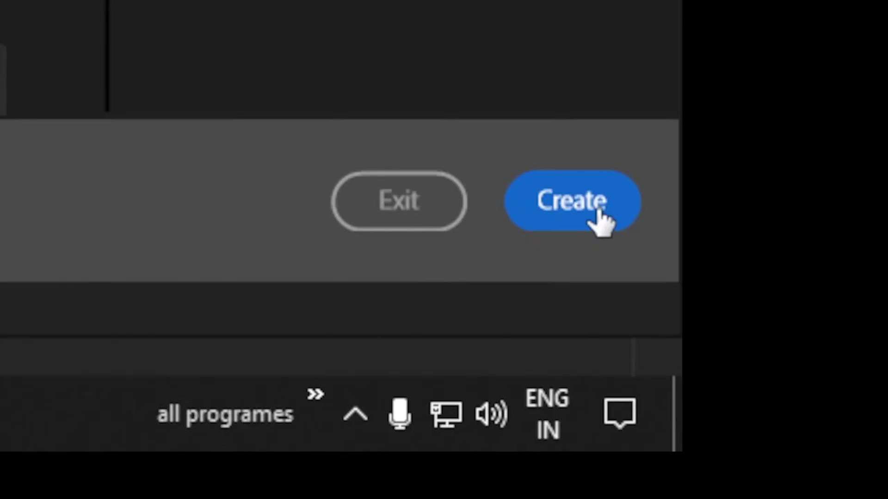
click(599, 211)
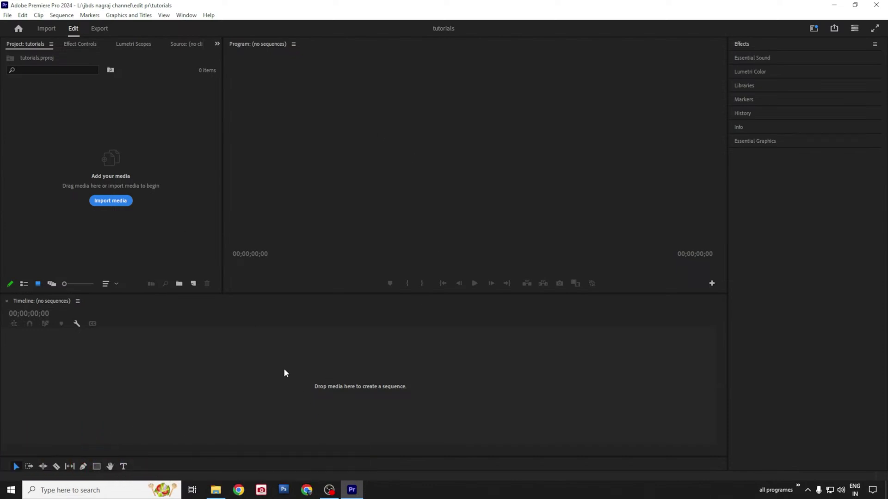
click(189, 16)
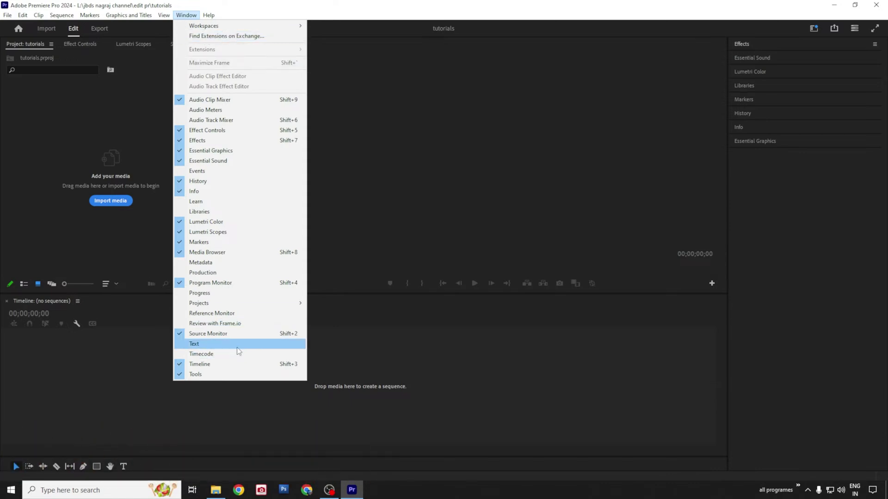
click(248, 5)
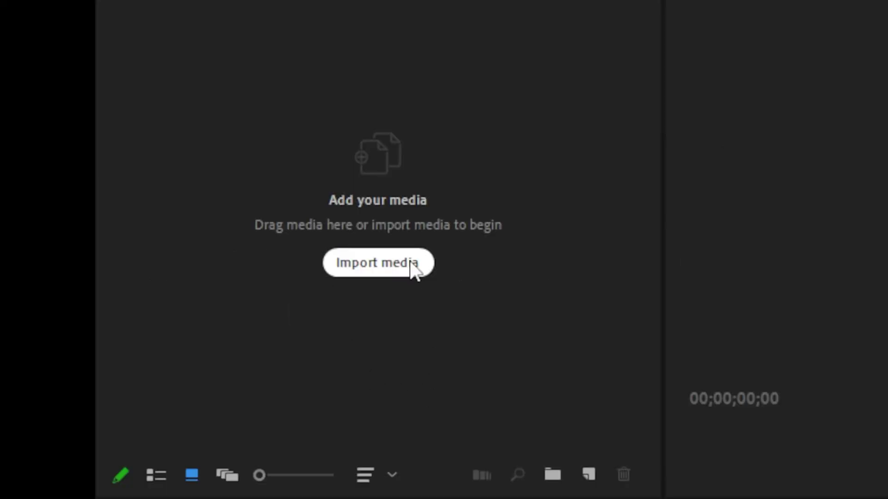
Create two bins in the tutorials project, named video and sound.
click(354, 124)
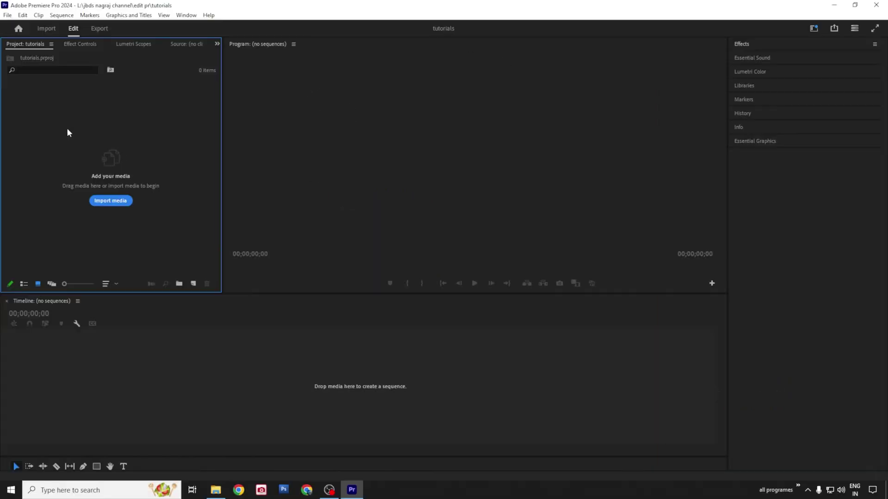
right_click(299, 76)
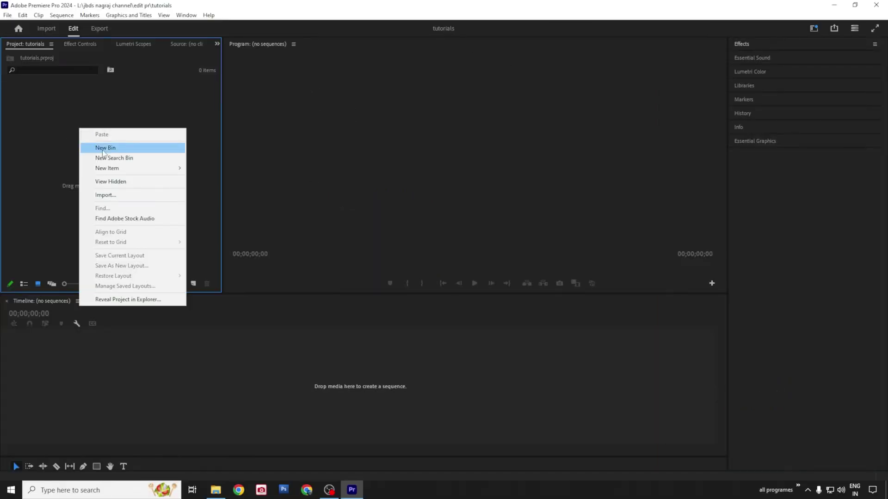
click(102, 147)
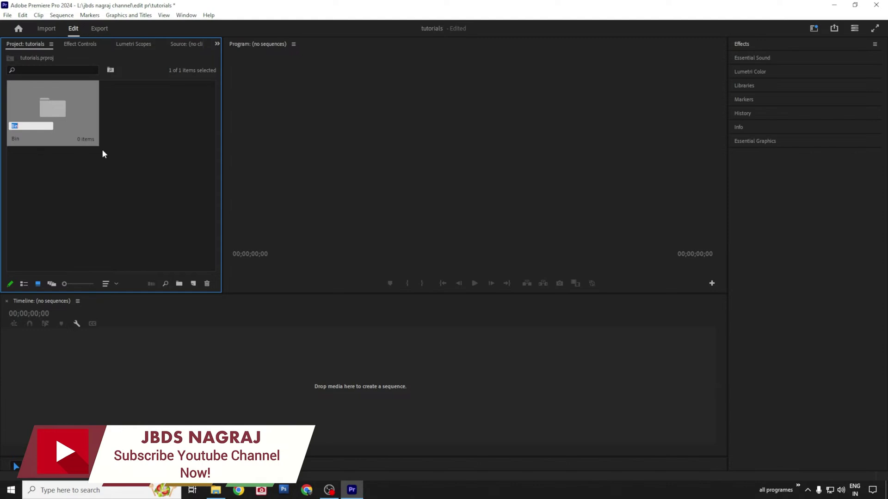
text(video)
click(166, 178)
right_click(191, 178)
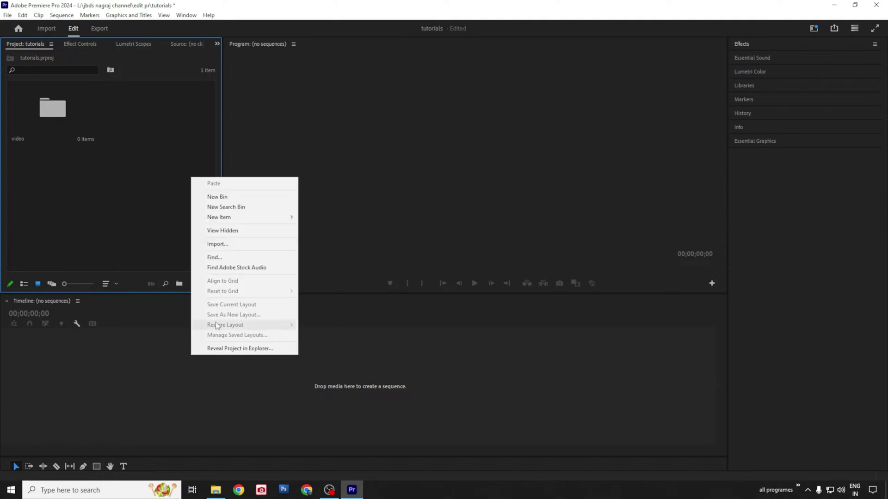
click(221, 197)
text(sound)
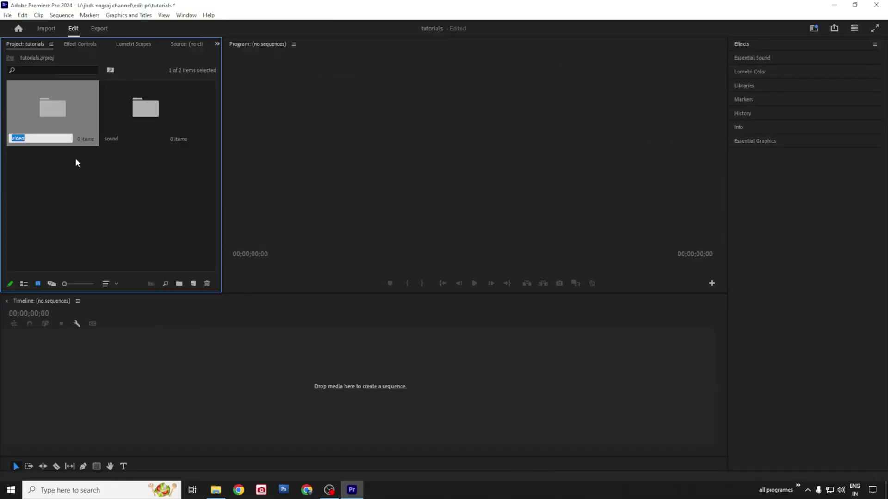
click(320, 364)
right_click(319, 464)
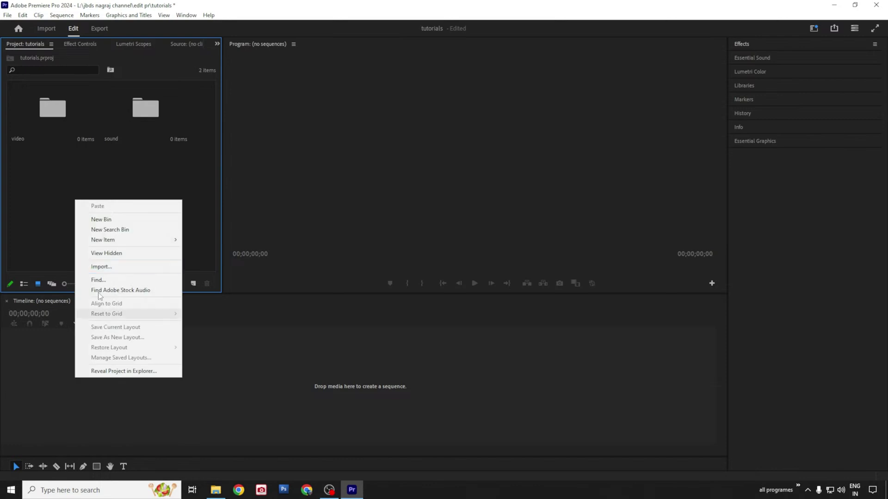
click(107, 229)
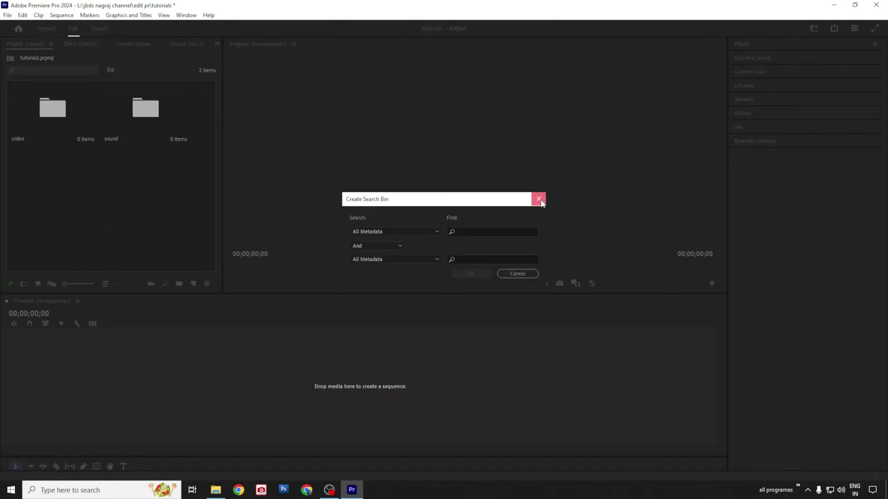
click(538, 199)
Create a third bin in the tutorials project, named animatin.
right_click(118, 199)
click(158, 224)
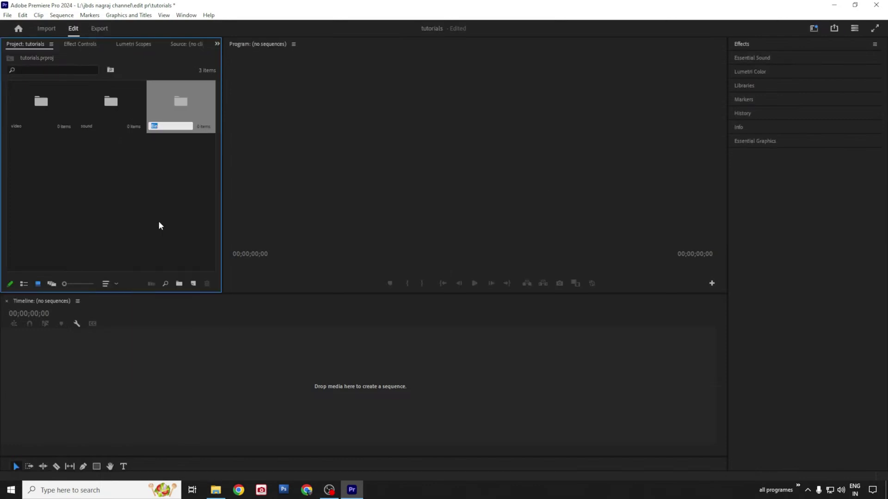
text(animatin)
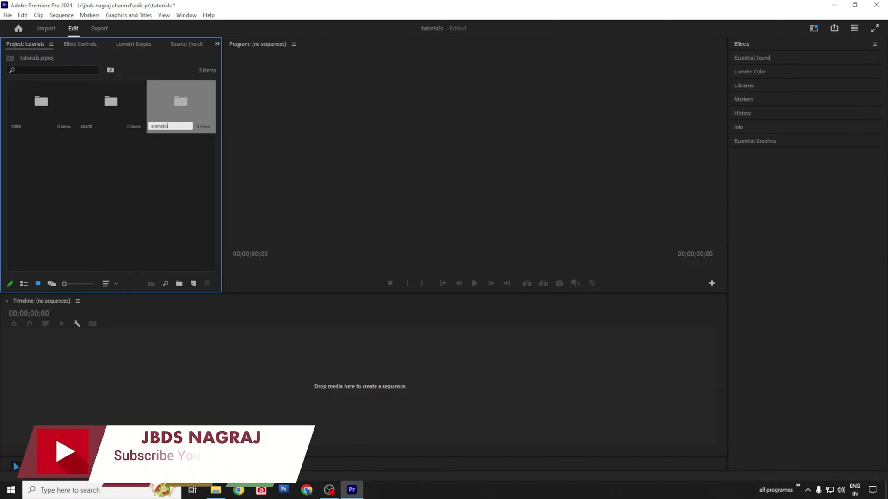
key(Return)
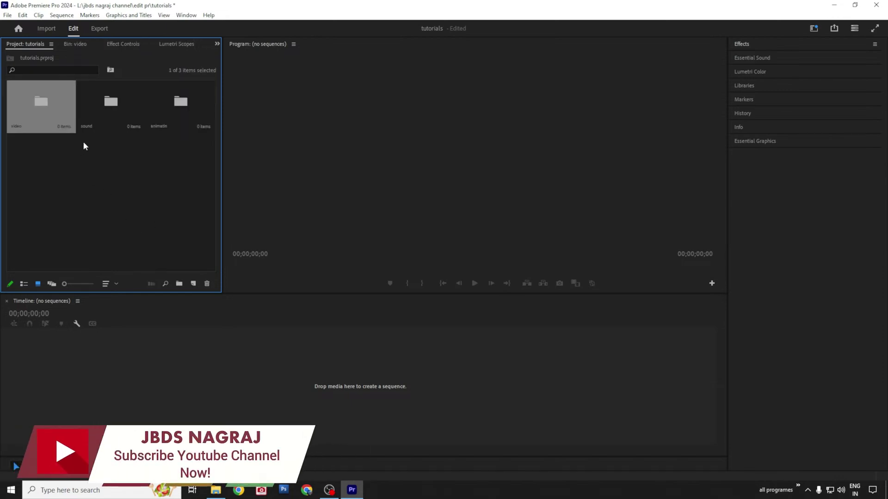
Import all files from the testing video folder on drive L: into the video bin.
double_click(28, 112)
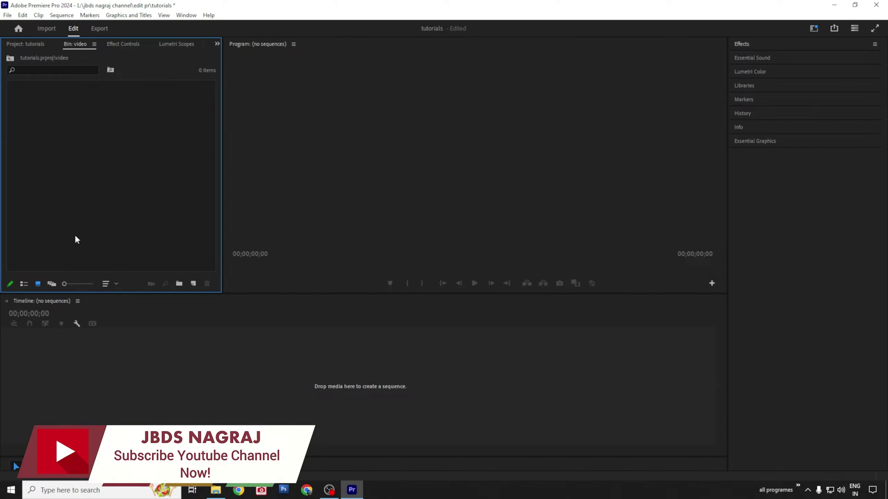
double_click(110, 189)
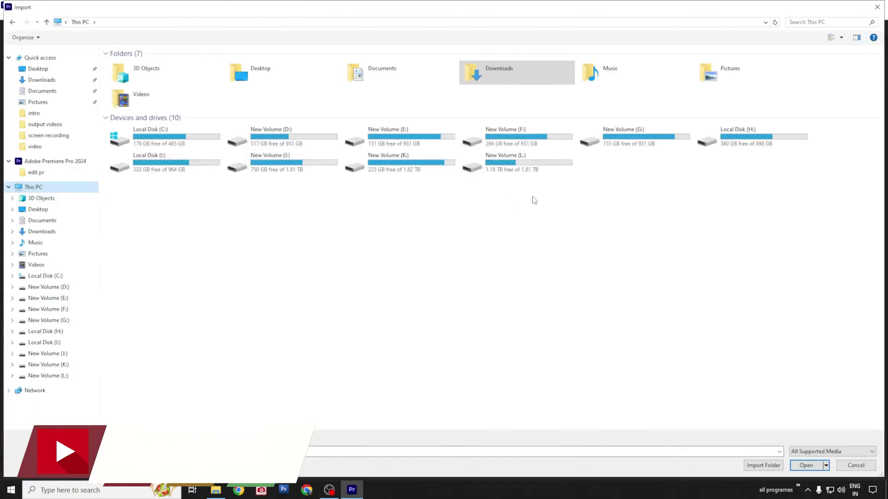
click(520, 158)
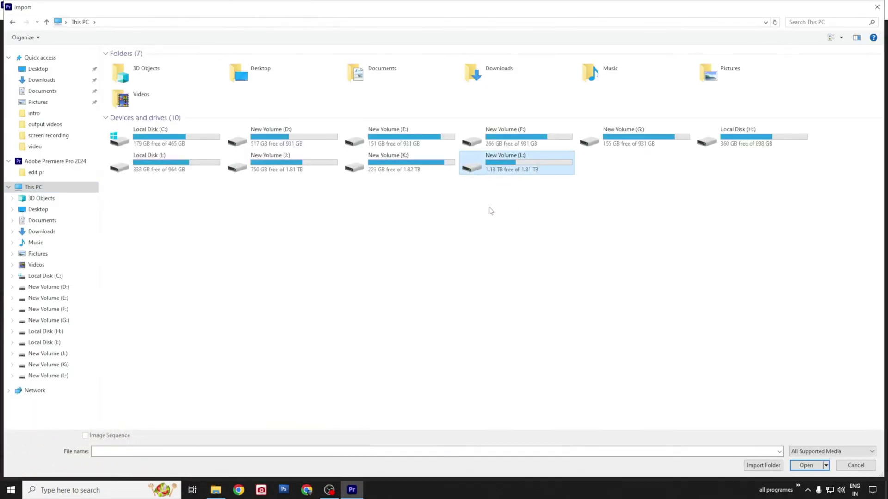
double_click(501, 166)
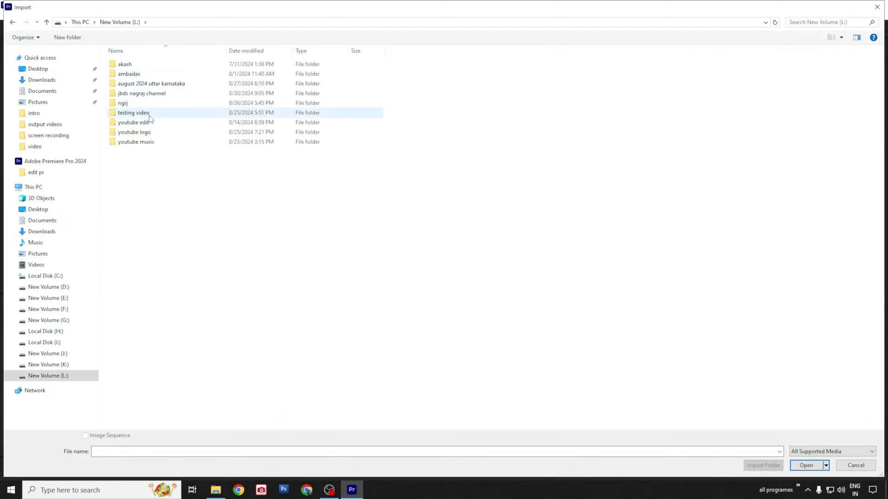
double_click(134, 112)
key(ctrl+a)
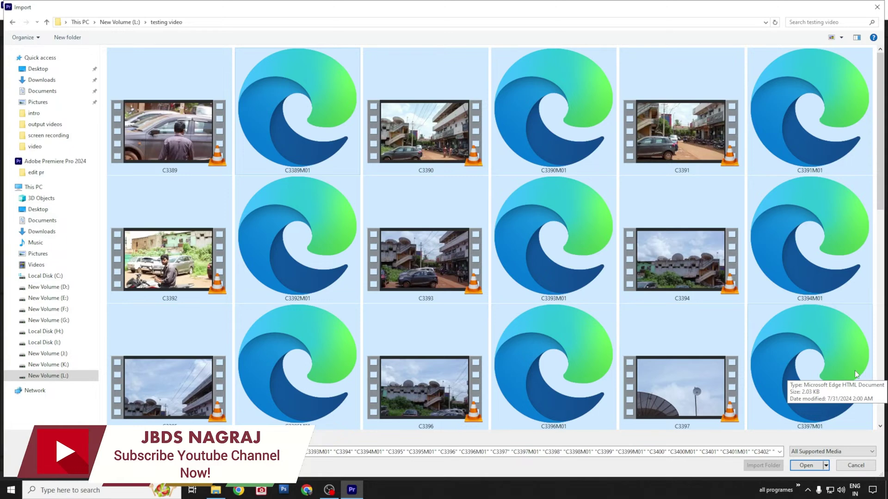
key(Return)
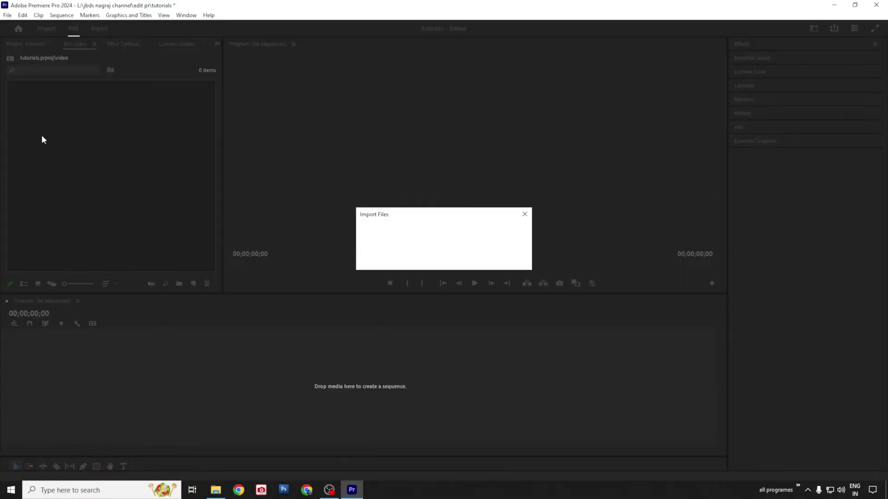
click(536, 294)
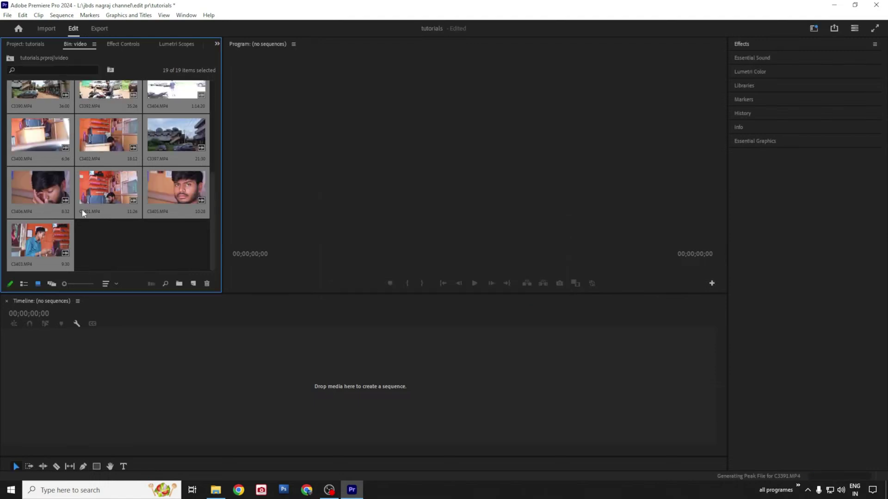
Create a sequence by placing the C3392.MP4 clip from the video bin on the empty timeline.
scroll(140, 232, up, 3)
scroll(62, 205, up, 2)
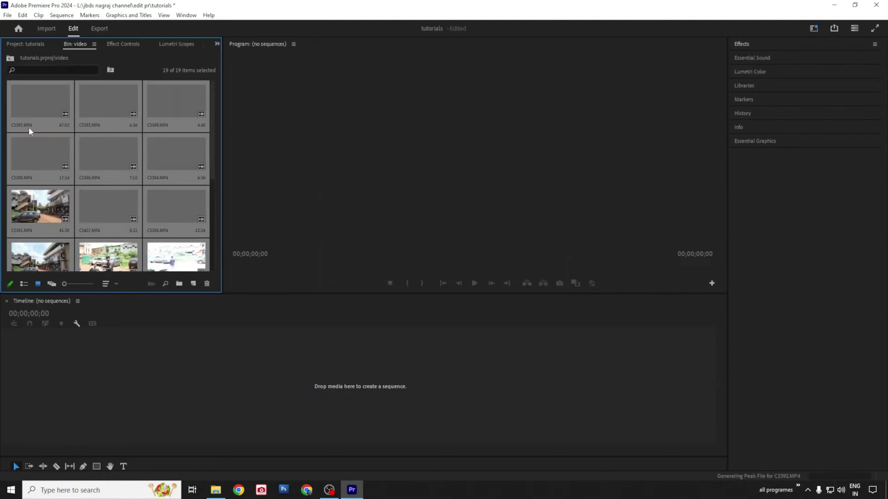
scroll(122, 211, down, 3)
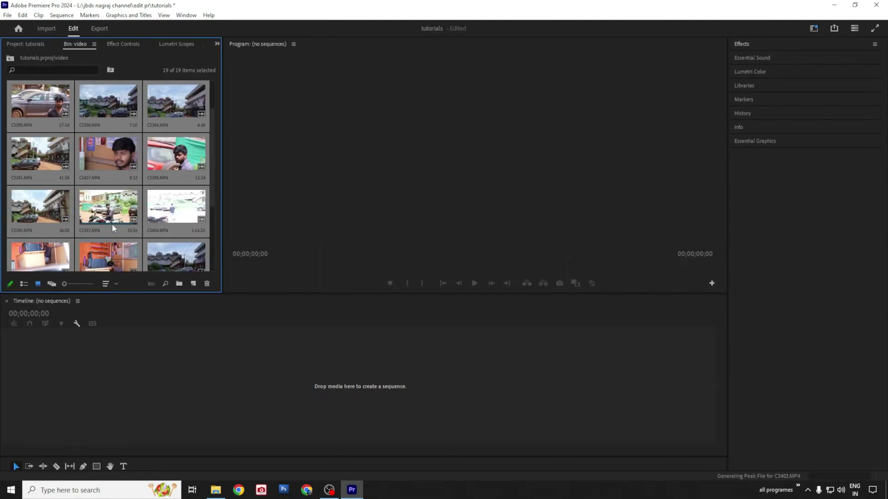
click(100, 190)
drag(100, 189, 115, 395)
Cut the C3392.MP4 clip on V1 with the Razor tool at 00:00:05:15, about 00:00:13:34 and about 00:00:21:02.
drag(152, 322, 219, 322)
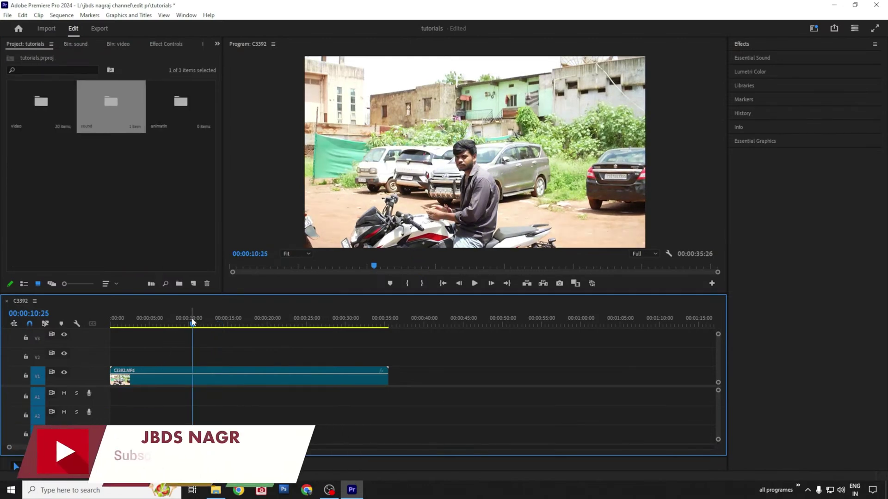
drag(199, 329, 152, 369)
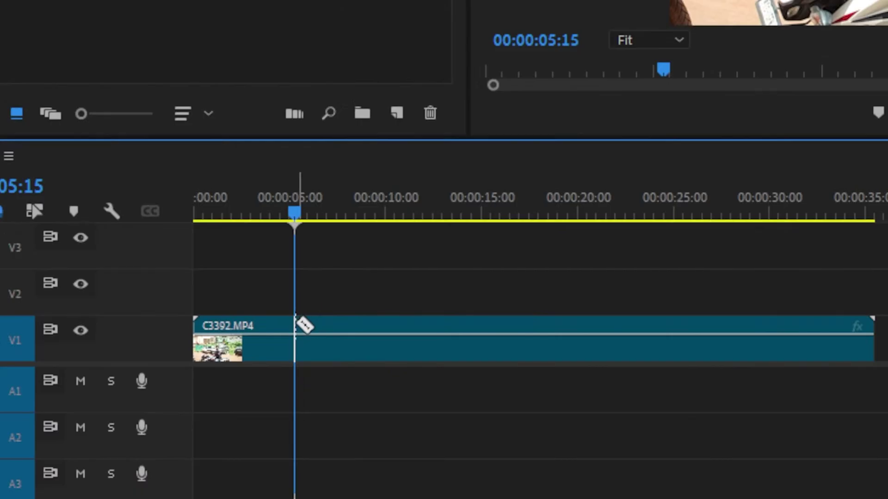
click(305, 337)
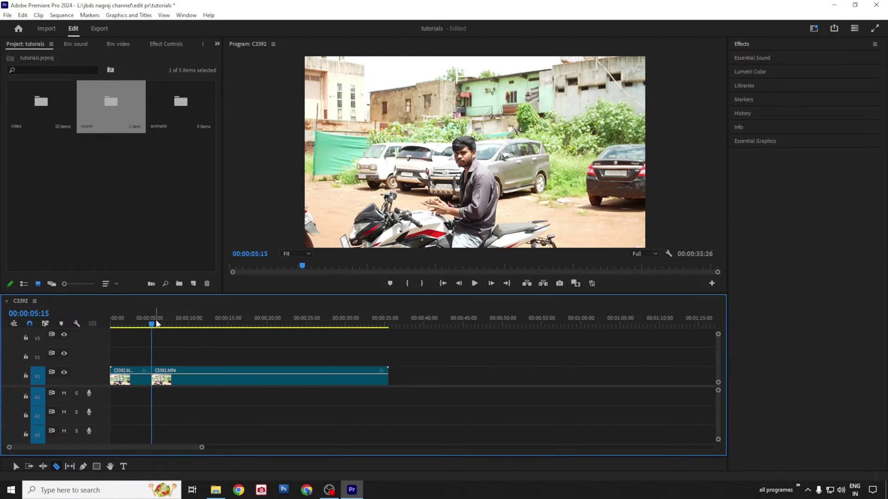
drag(155, 329, 325, 328)
click(218, 375)
click(276, 376)
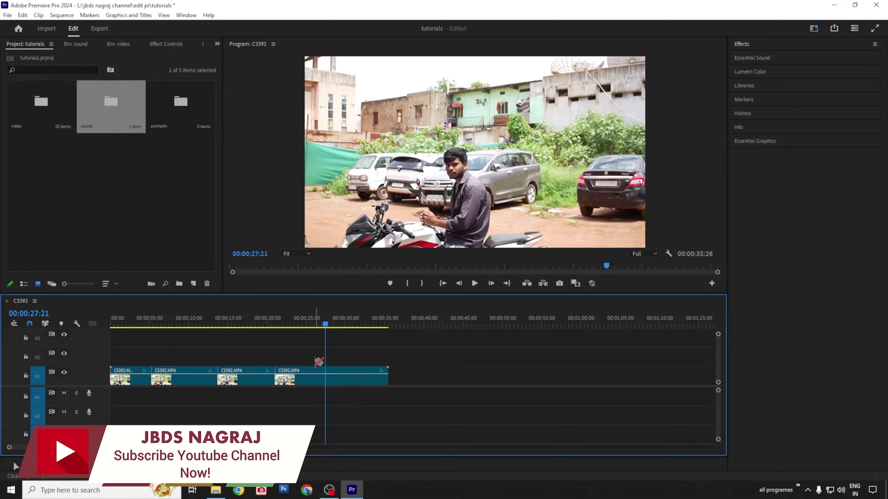
Delete the first and third segments of the cut C3392.MP4 clip on V1.
key(v)
click(132, 381)
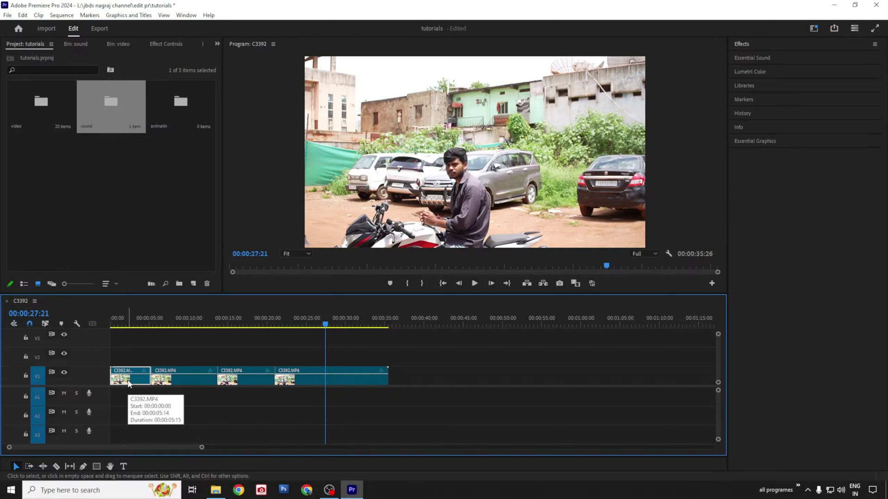
key(Delete)
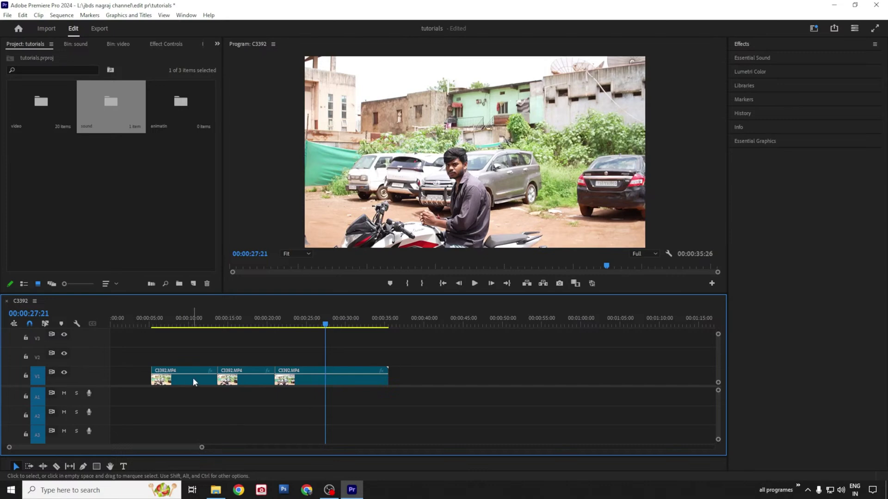
click(260, 382)
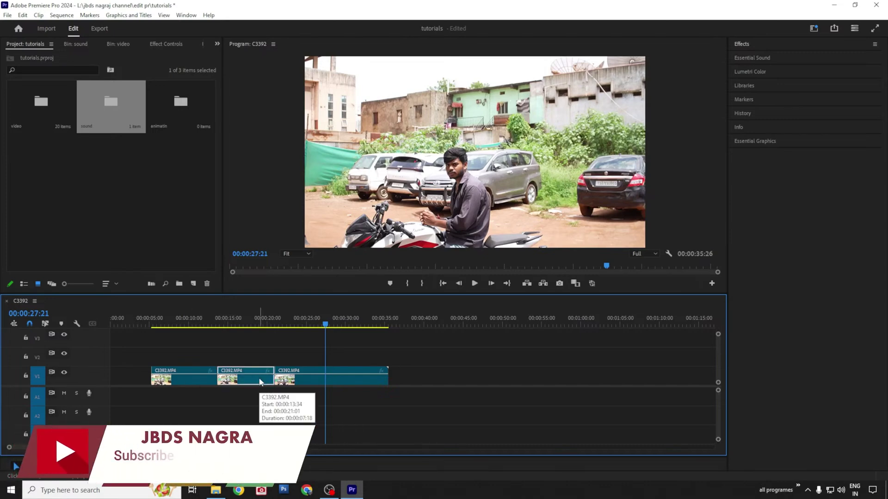
key(Delete)
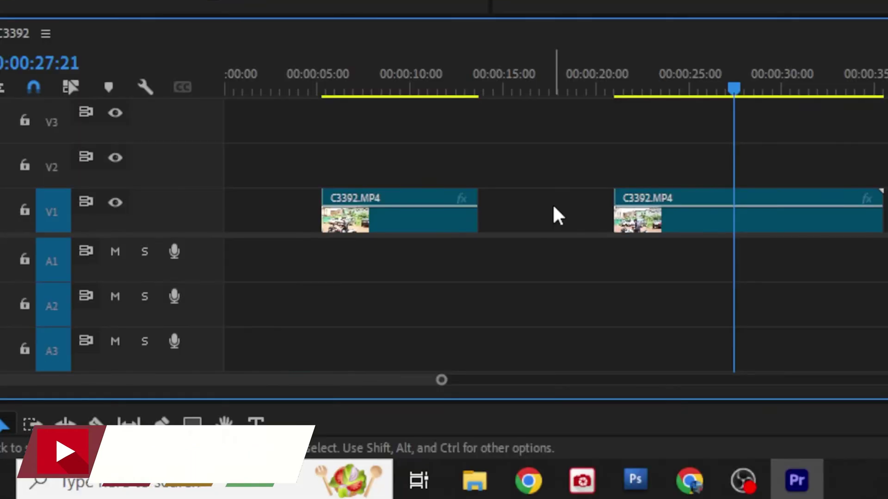
Close the gap between the two remaining C3392.MP4 segments and the empty gap at the start of V1.
click(544, 211)
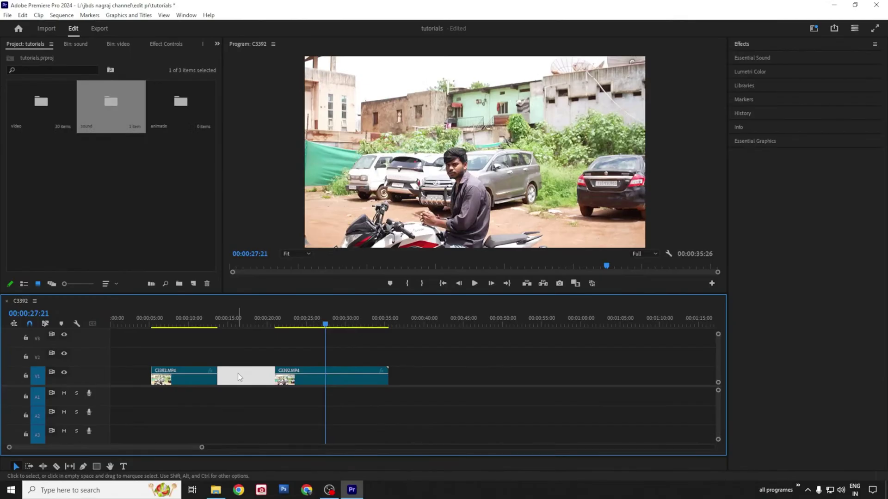
key(Delete)
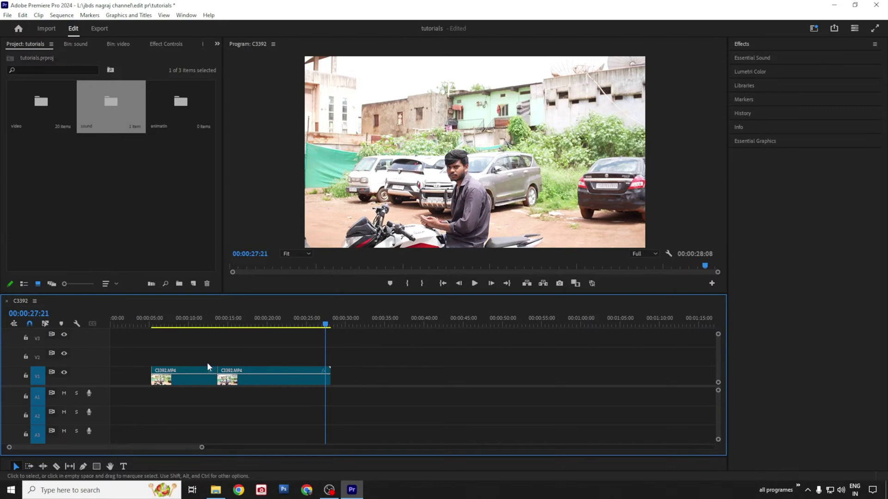
click(176, 320)
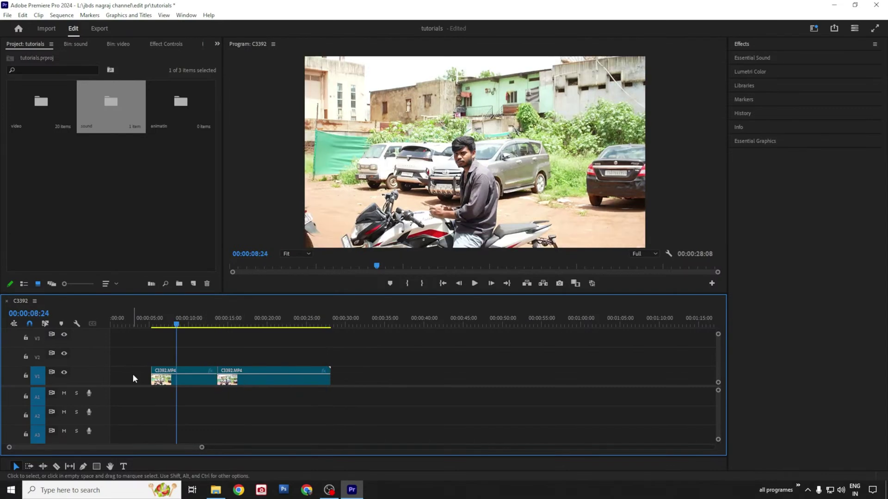
click(132, 376)
key(Delete)
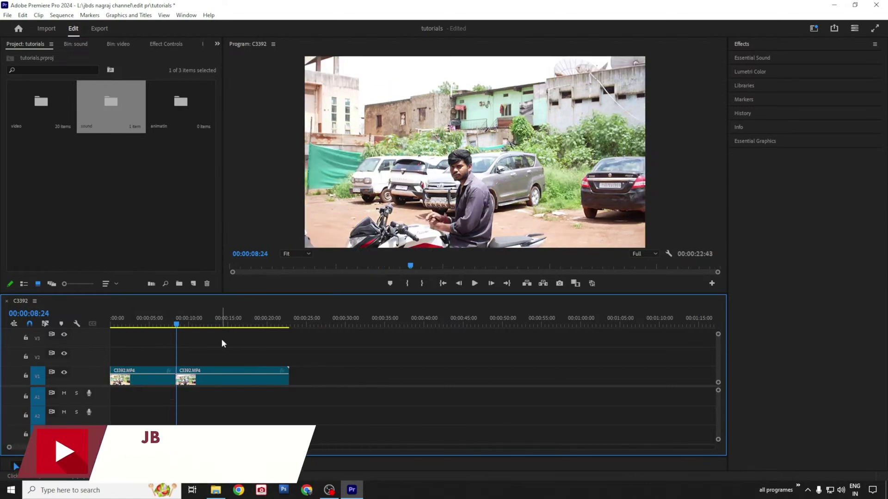
click(138, 323)
drag(138, 323, 222, 359)
Place the Campfire - Telecasted.mp3 music from the sound bin on track A1 at the start of the sequence.
click(118, 185)
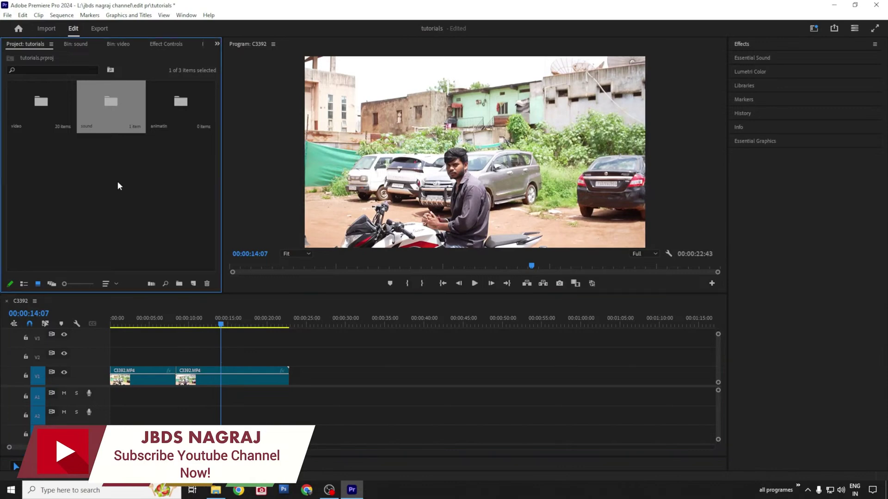
double_click(108, 111)
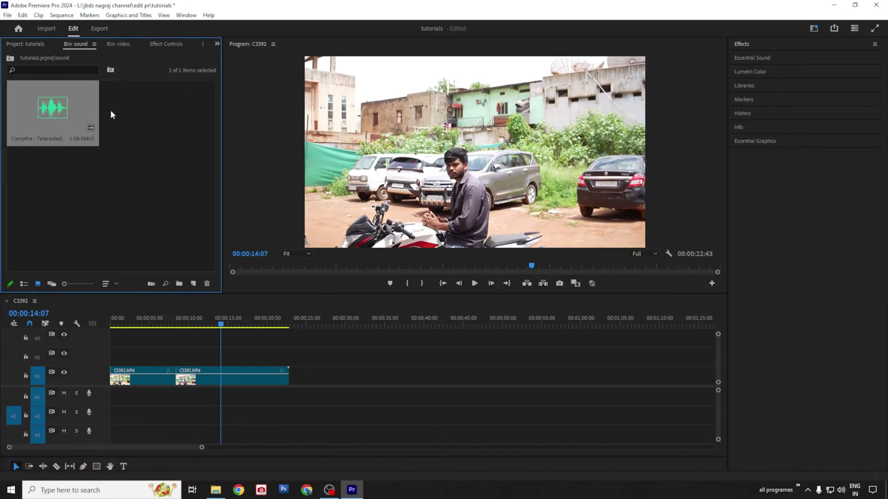
double_click(117, 178)
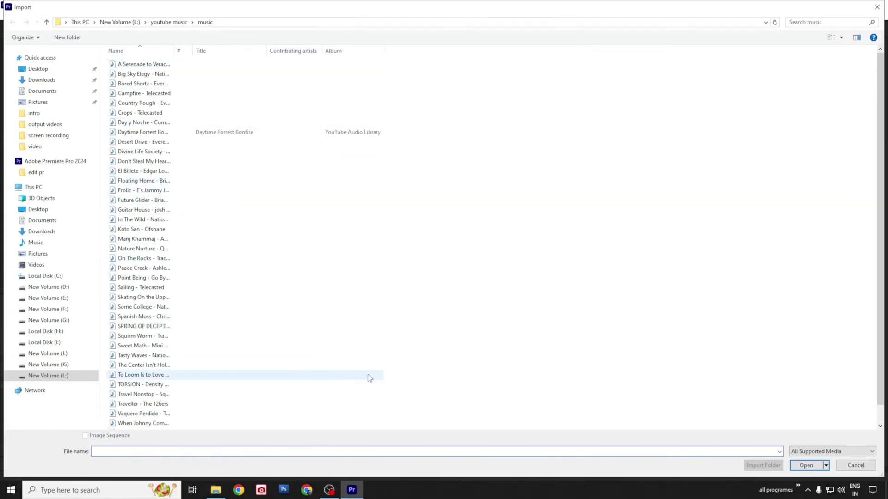
click(855, 465)
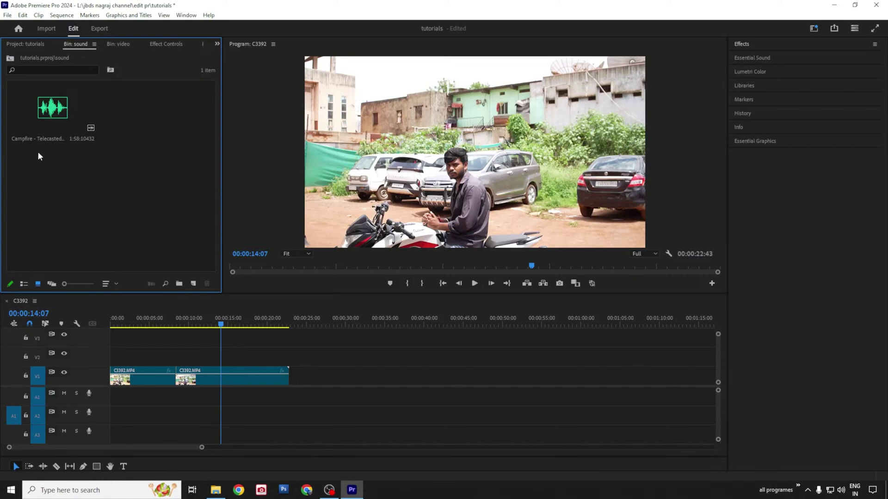
click(56, 144)
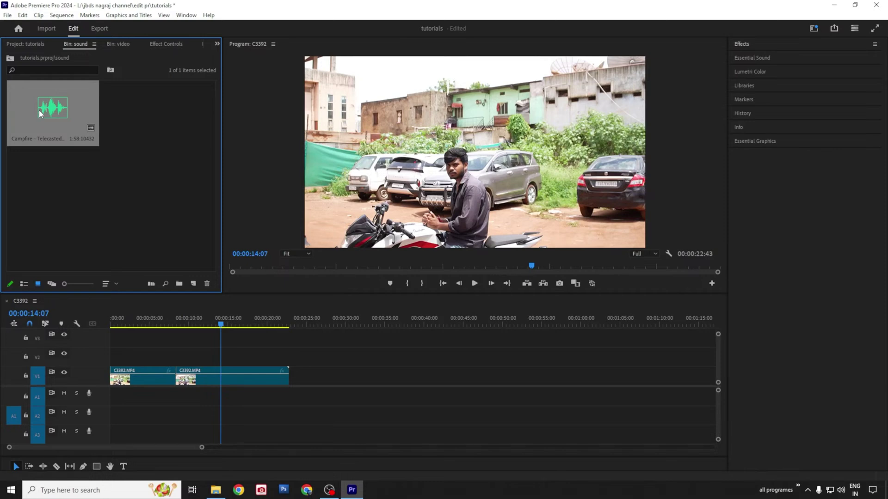
drag(40, 113, 110, 402)
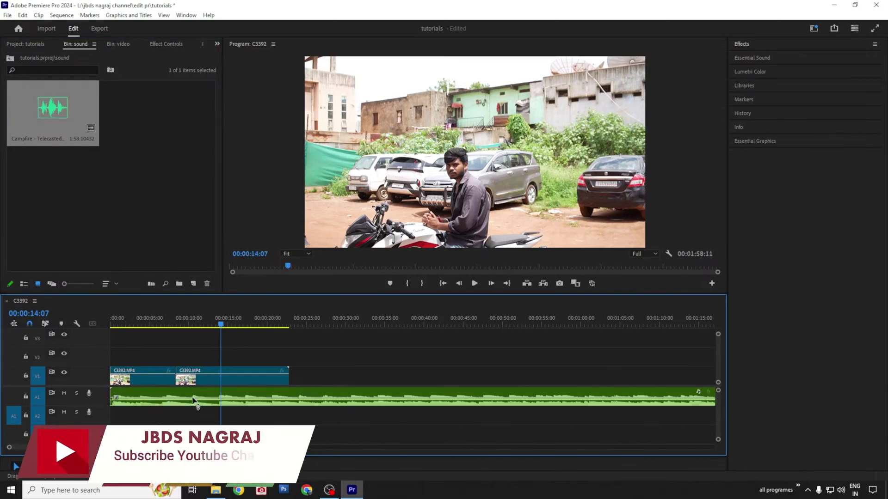
Cut the Campfire - Telecasted.mp3 clip on A1 with the Razor tool at 00:00:17:02 and 00:00:33:04.
click(246, 319)
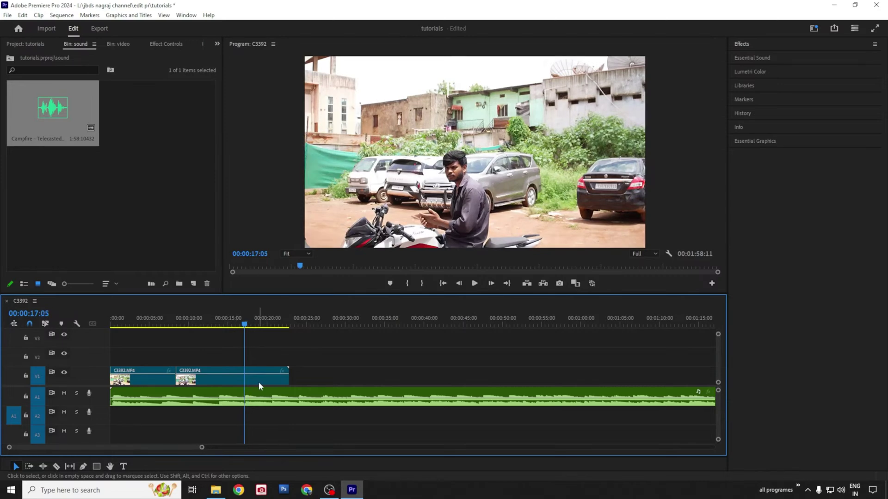
click(239, 323)
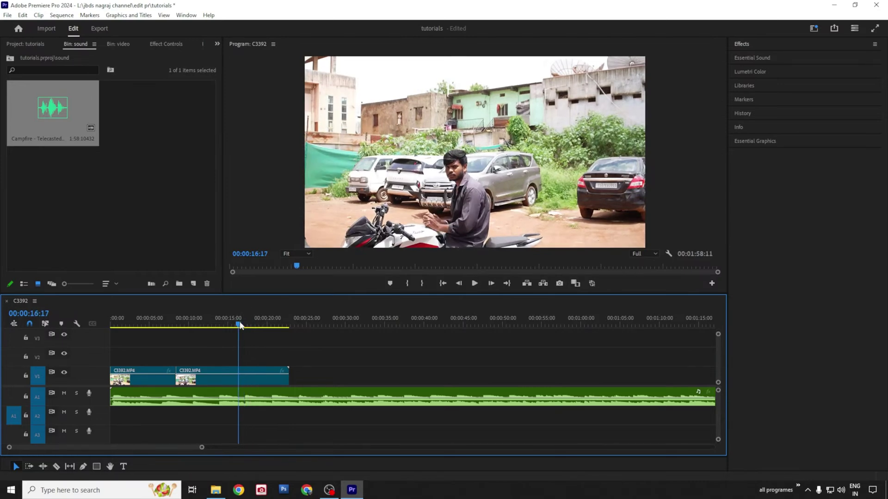
drag(239, 323, 245, 325)
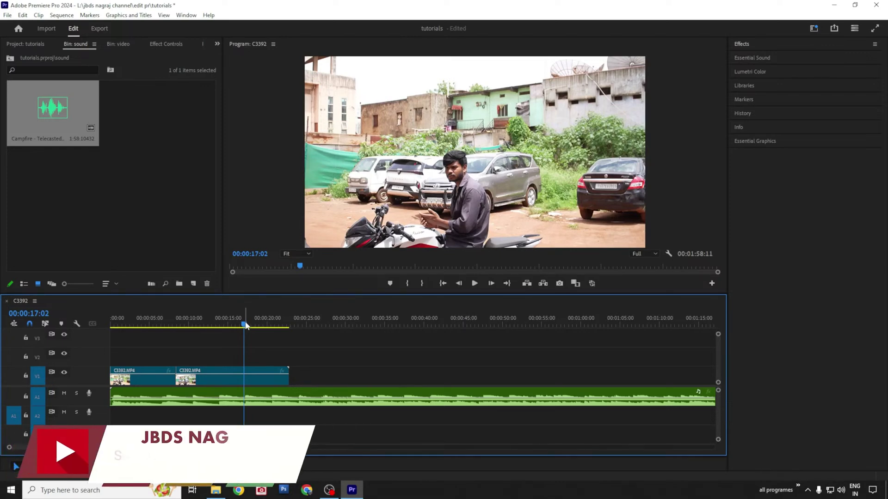
click(248, 394)
drag(246, 327, 369, 390)
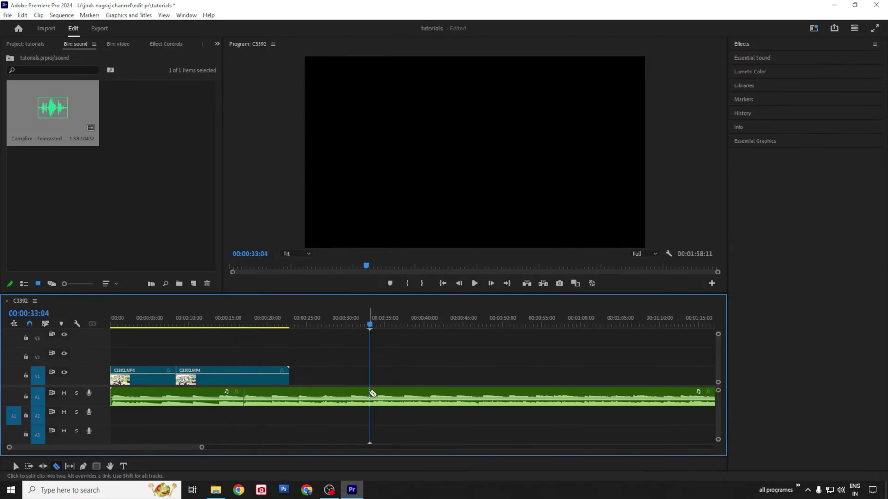
click(373, 392)
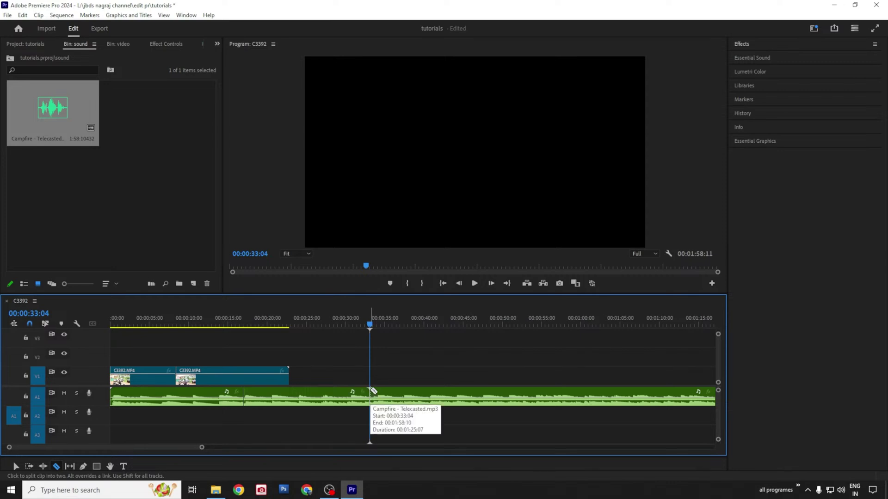
Delete the first two music pieces on A1 and move the remaining piece to the start of the sequence.
key(v)
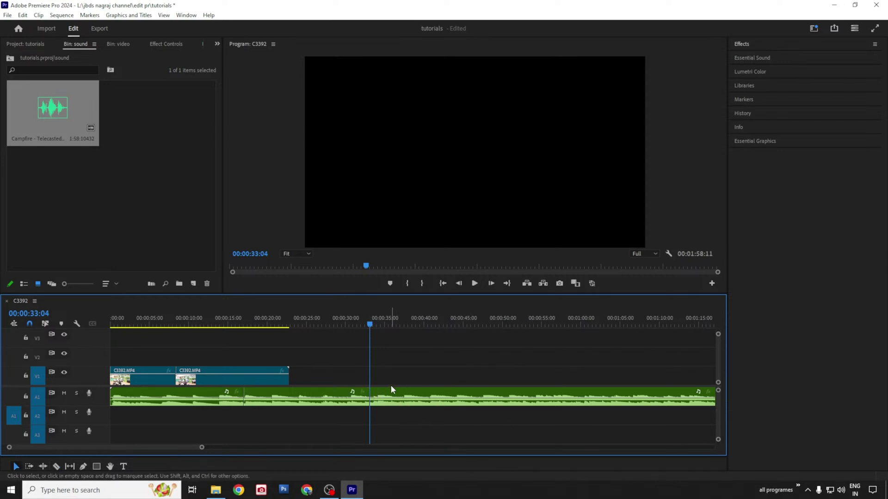
click(170, 396)
key(Delete)
click(285, 400)
key(Delete)
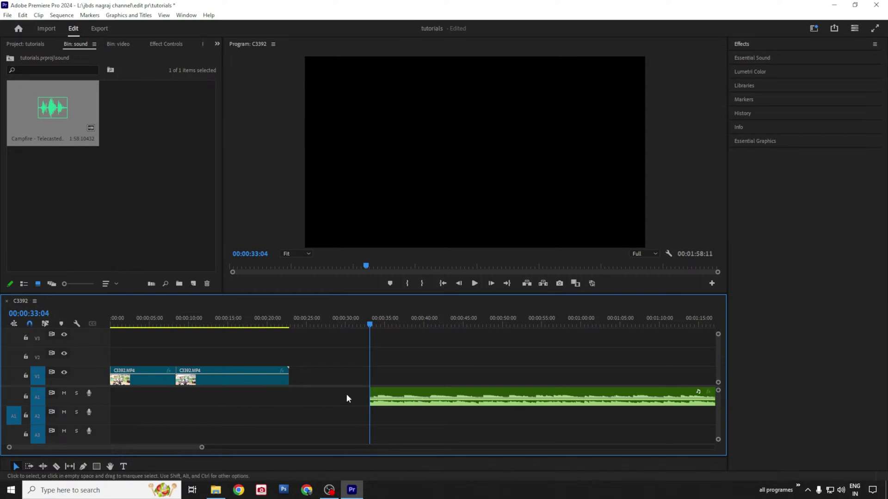
click(462, 396)
drag(464, 396, 197, 393)
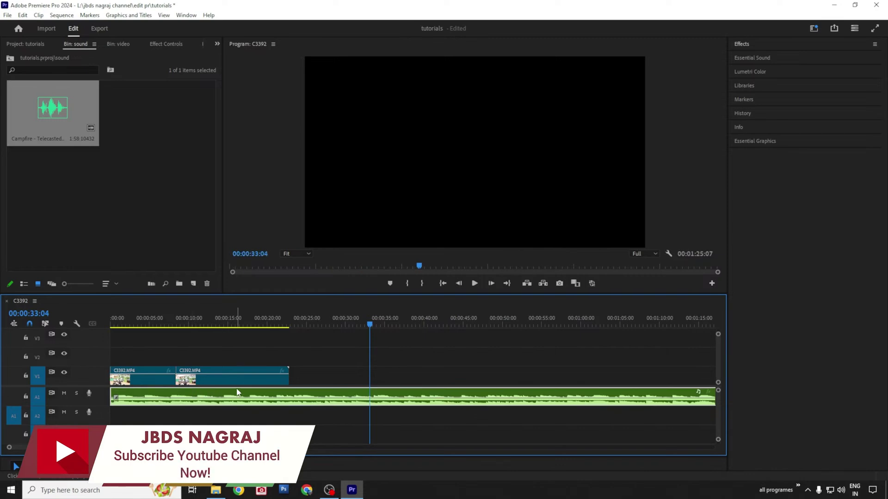
Cut the music on A1 where the video ends, at 00:00:22:43, and delete the part beyond it.
click(290, 324)
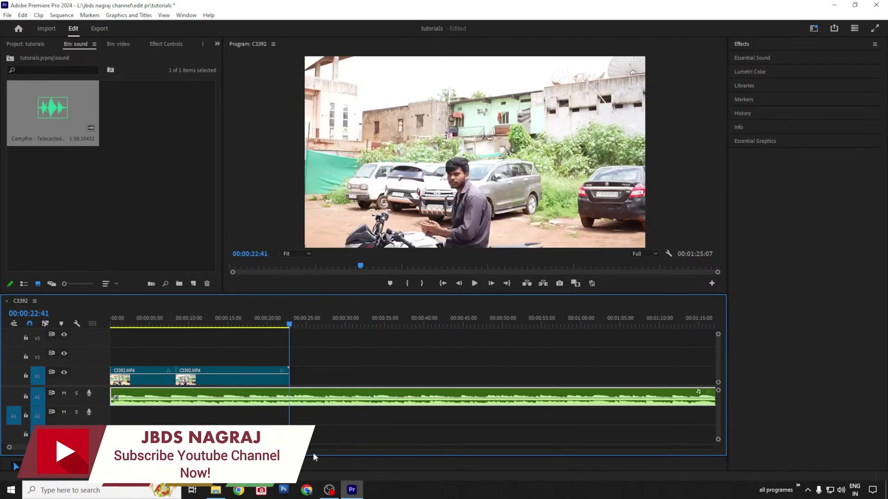
key(c)
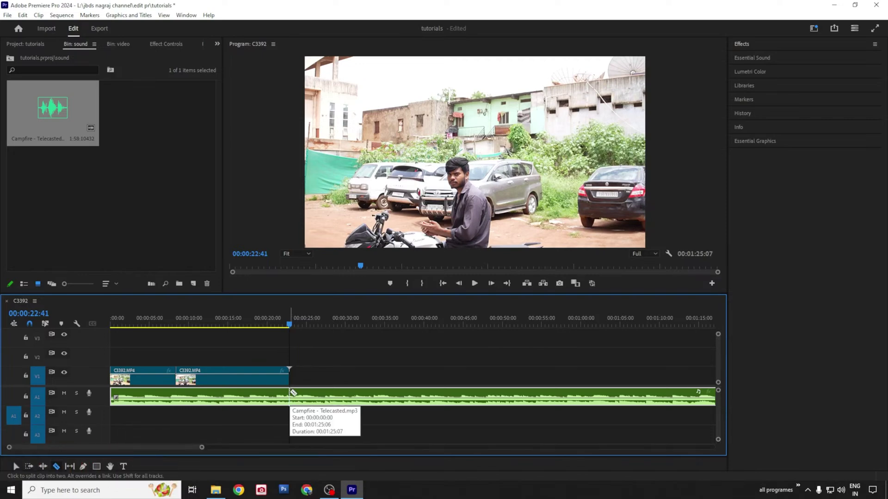
click(290, 393)
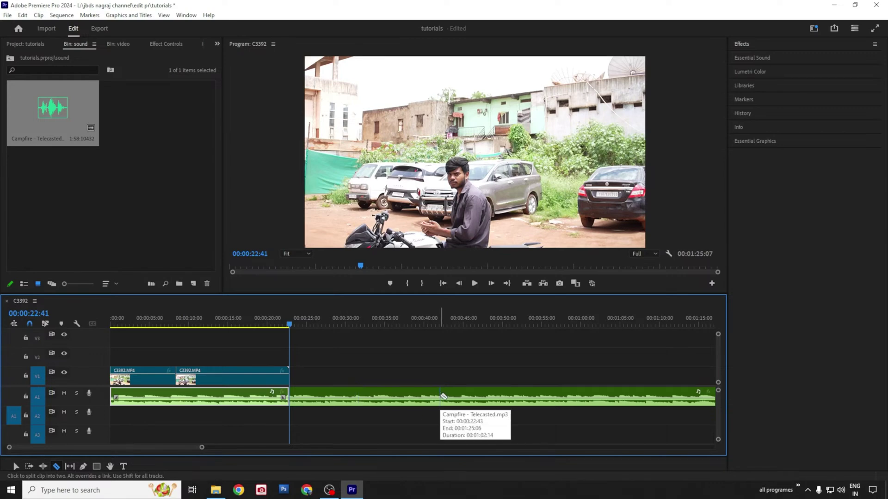
key(v)
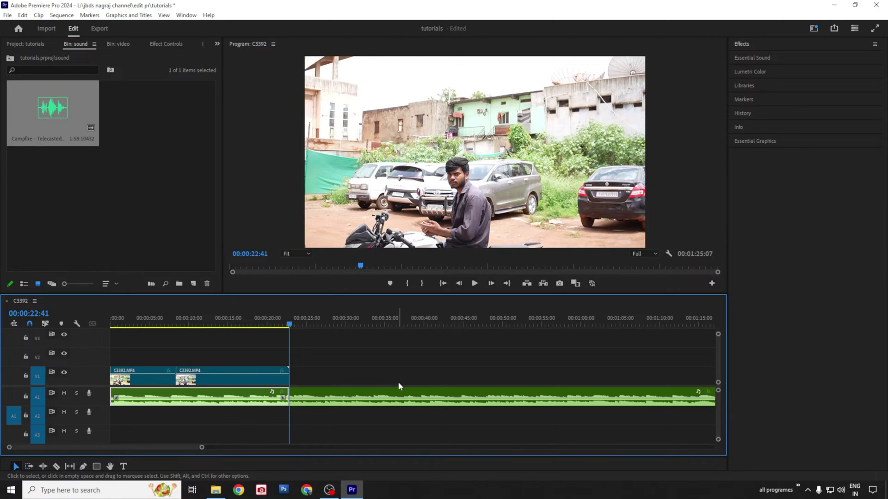
click(343, 396)
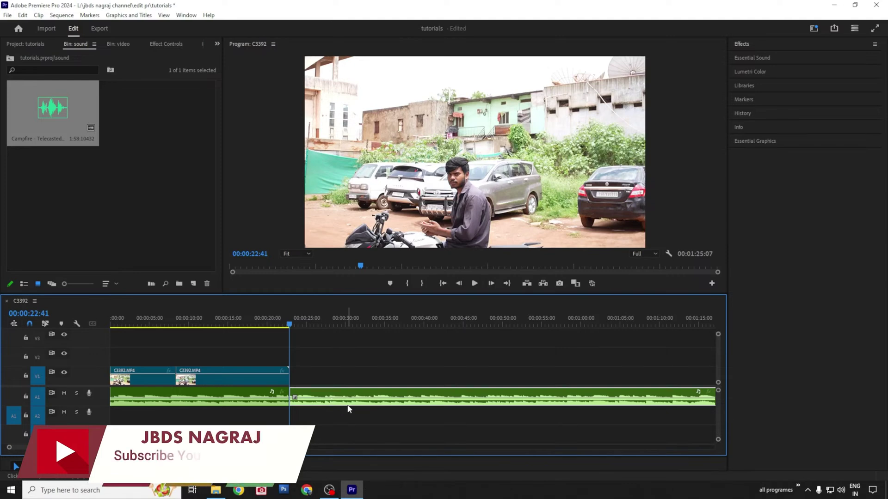
key(Delete)
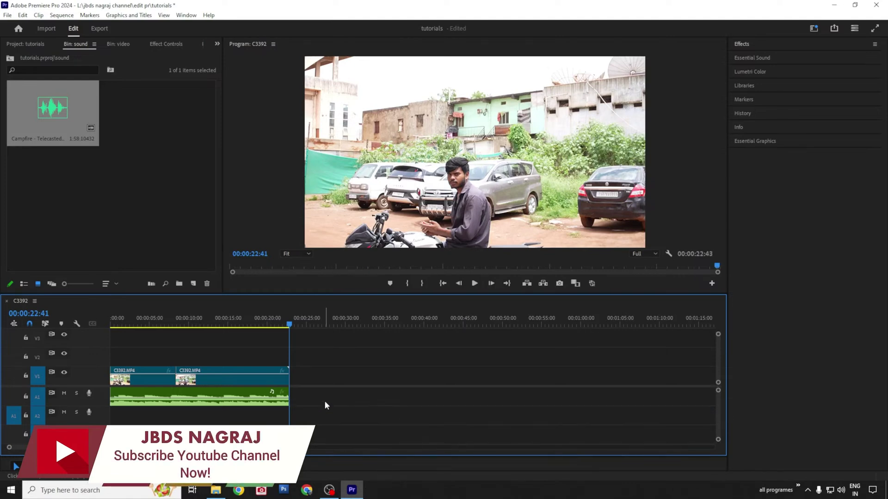
click(200, 319)
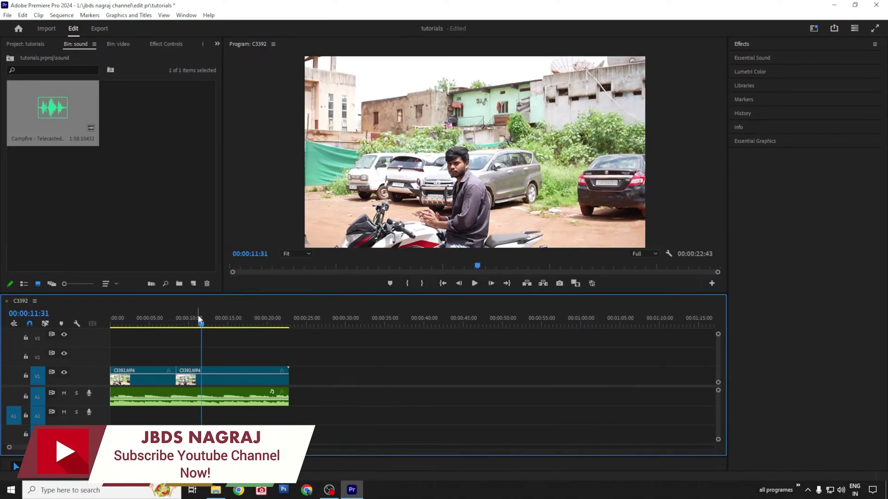